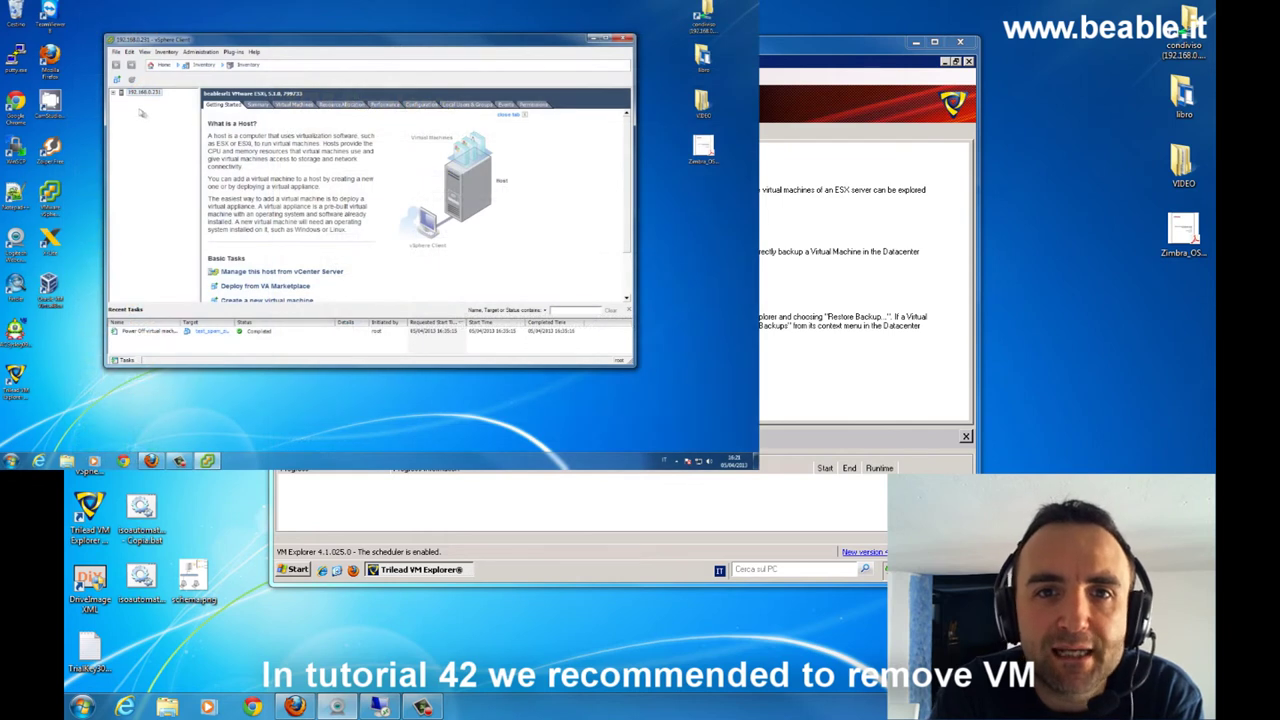
# - Delete test_spam_zimbra and its files from disk on host 192.168.0.231, confirming with Yes
pyautogui.click(114, 93)
pyautogui.scroll(-2, 189, 207)
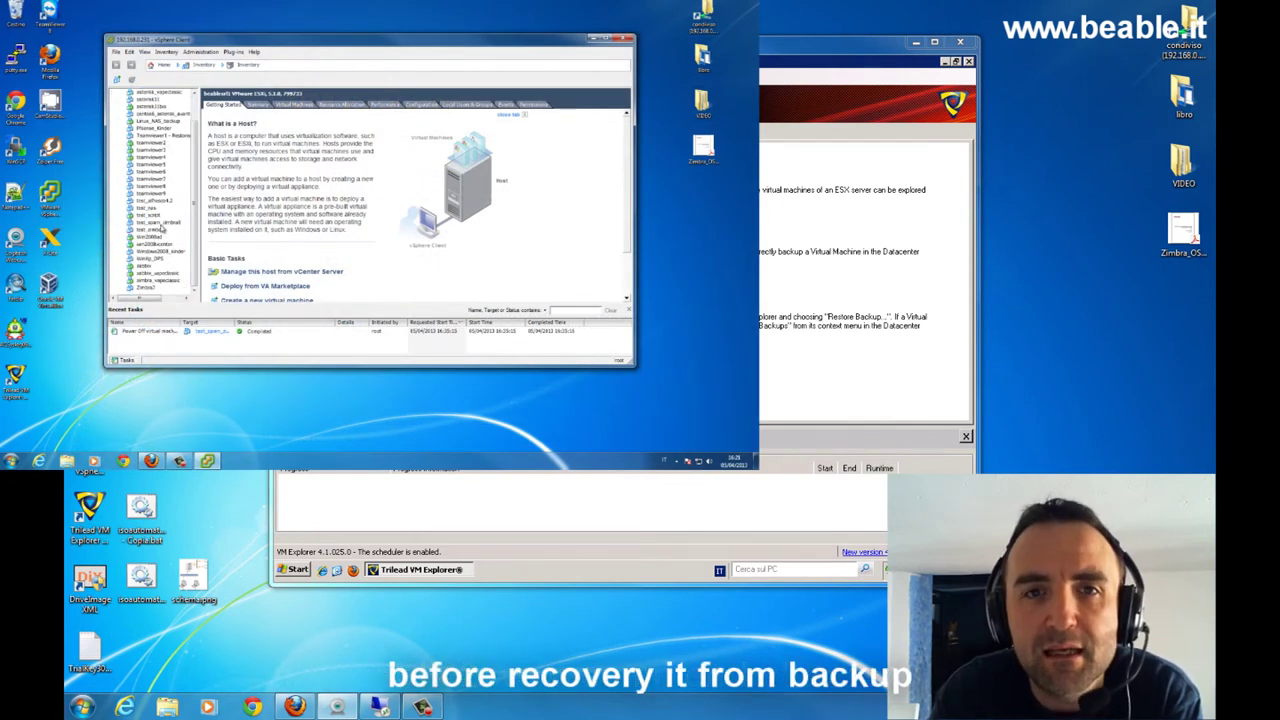
pyautogui.click(160, 224)
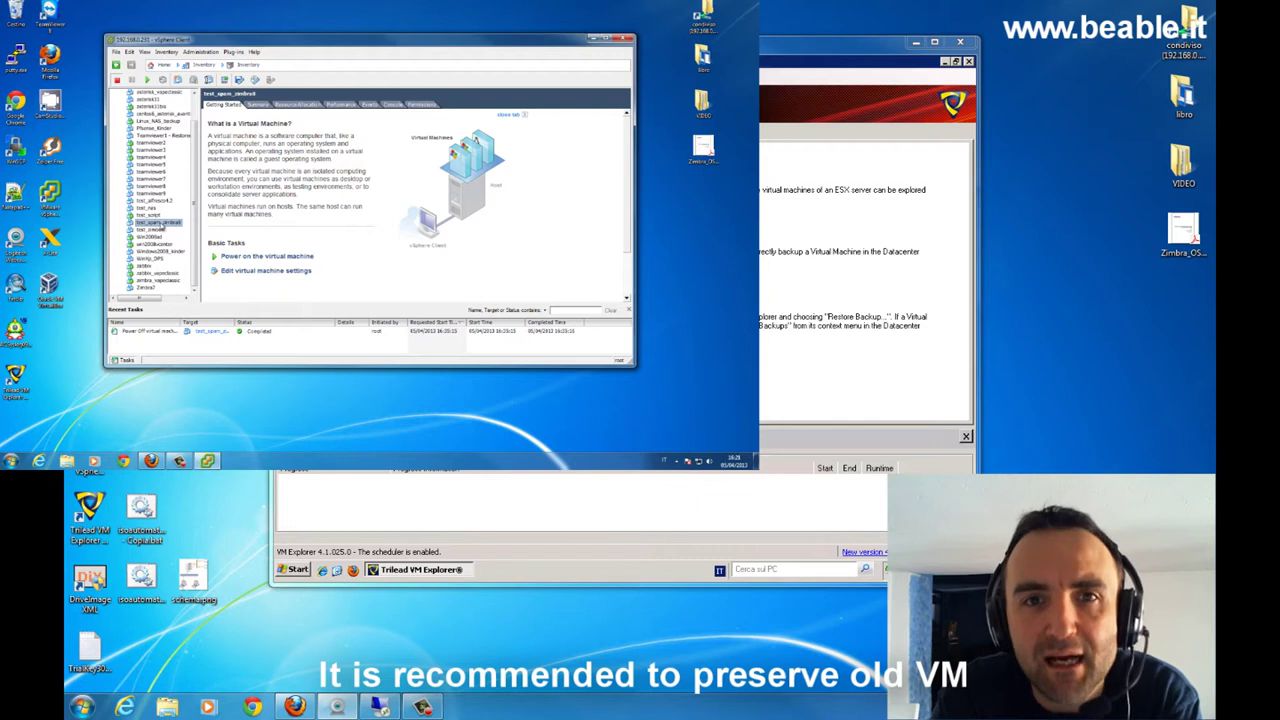
pyautogui.rightClick(164, 224)
pyautogui.moveTo(173, 231)
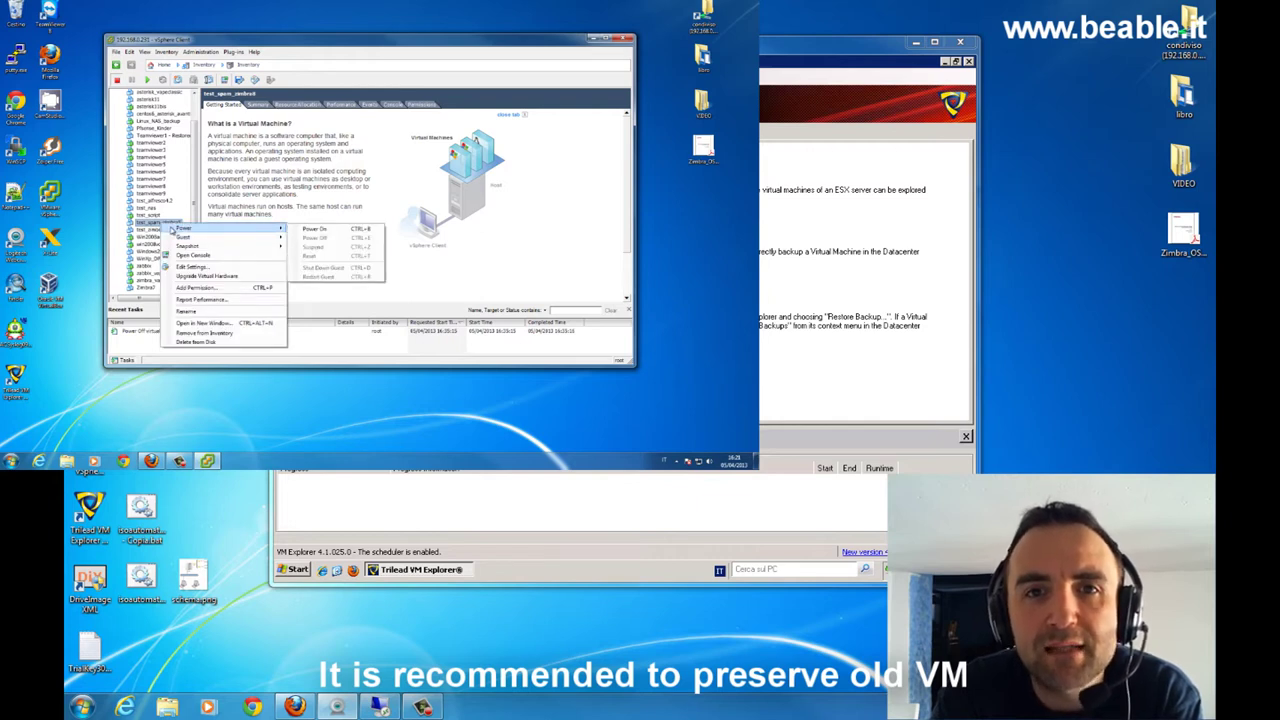
pyautogui.click(205, 344)
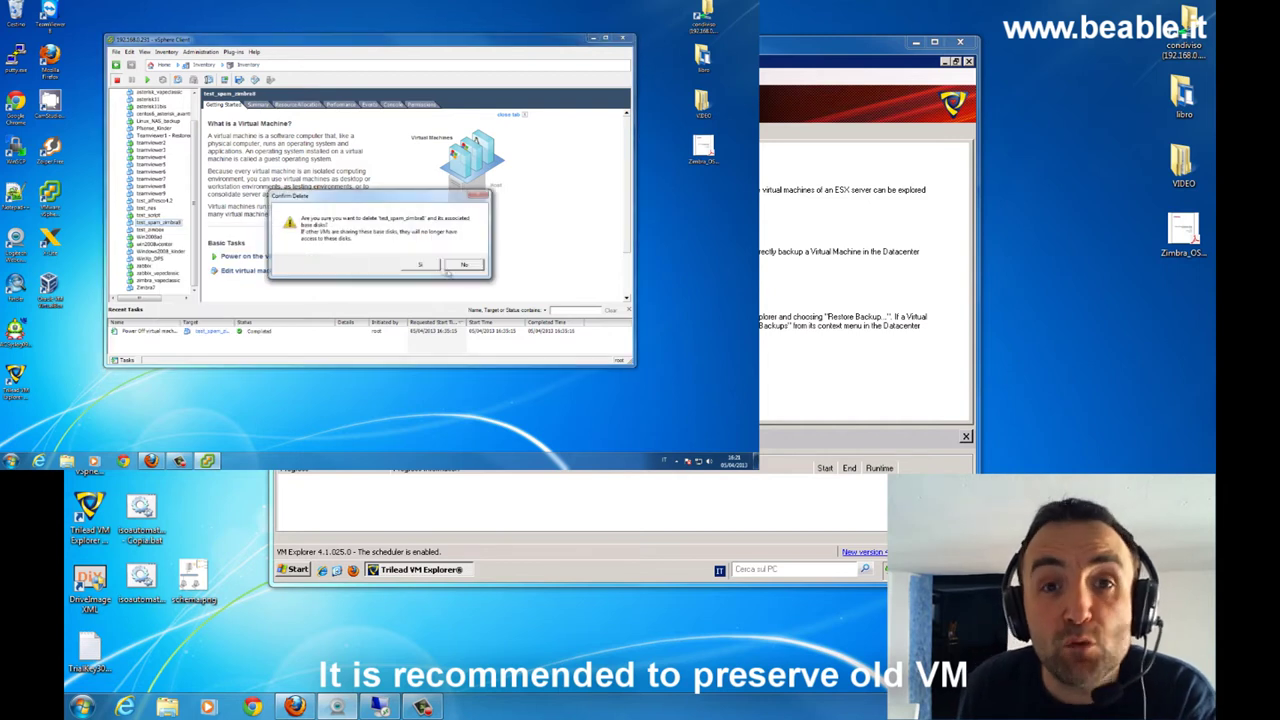
pyautogui.click(440, 266)
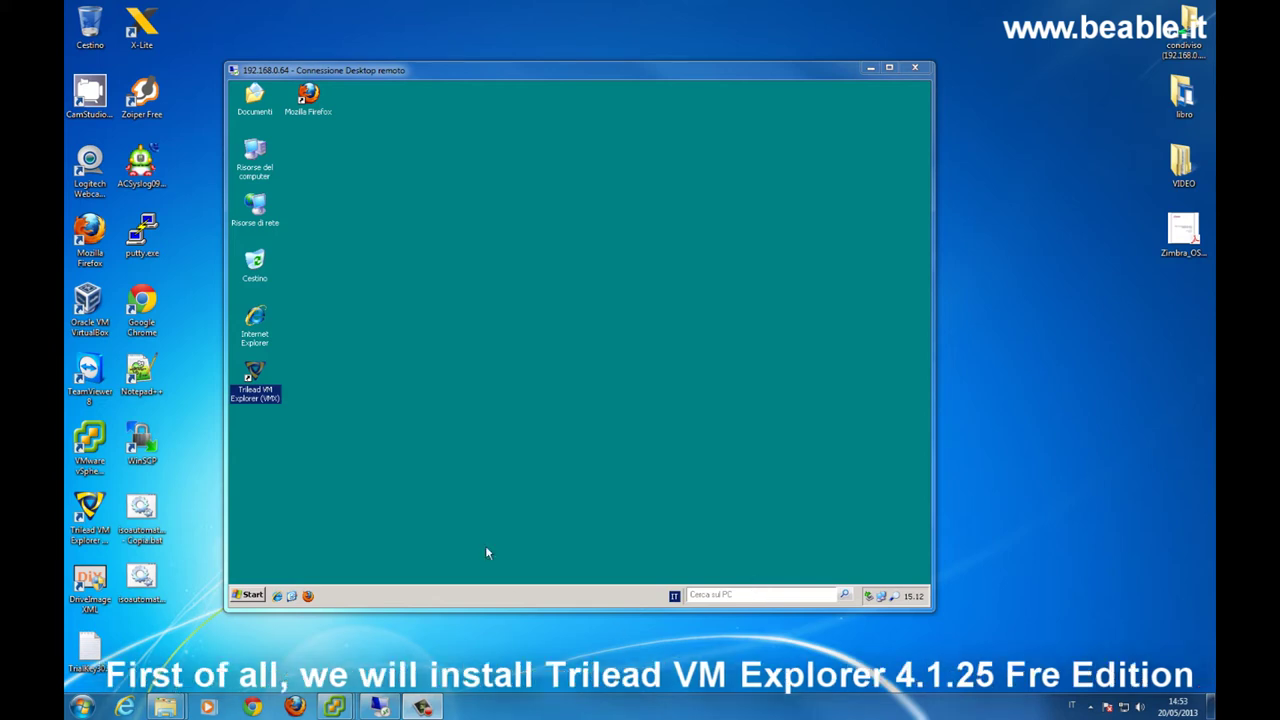
# - Launch Trilead VM Explorer from the desktop, dismiss the trial notice and reposition its window
pyautogui.doubleClick(255, 372)
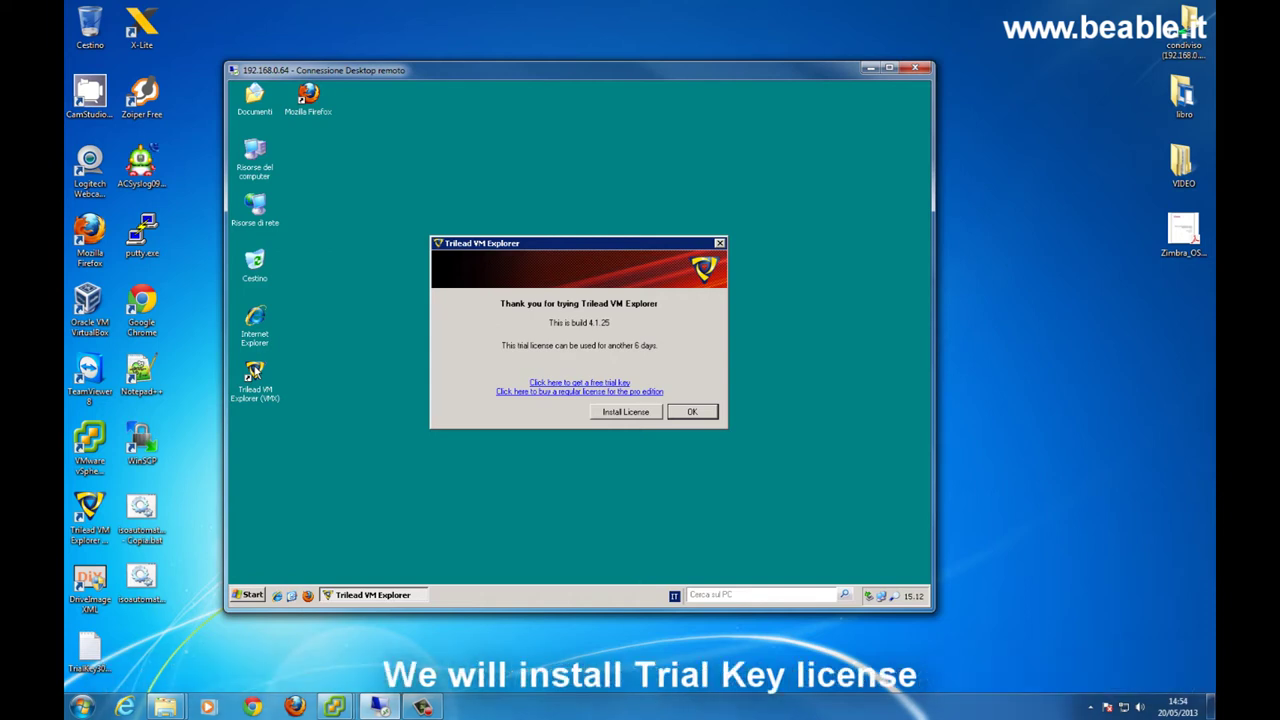
pyautogui.click(690, 411)
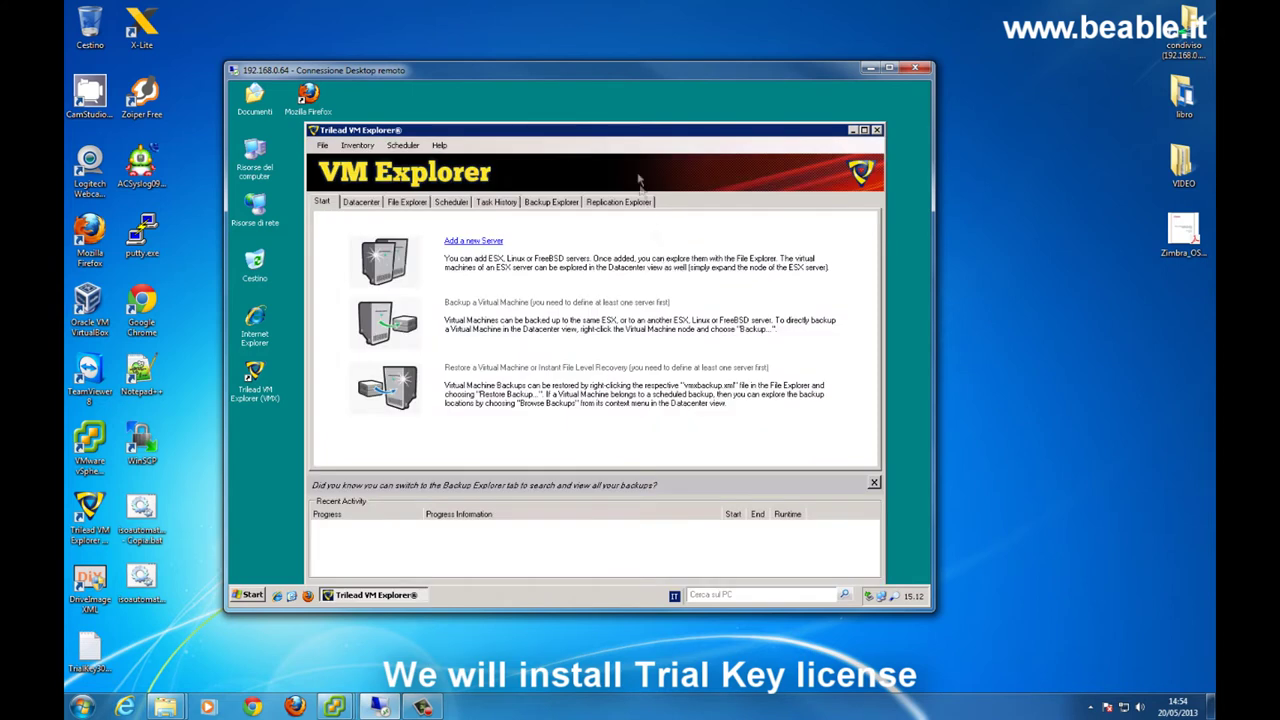
pyautogui.moveTo(628, 131); pyautogui.dragTo(606, 100)
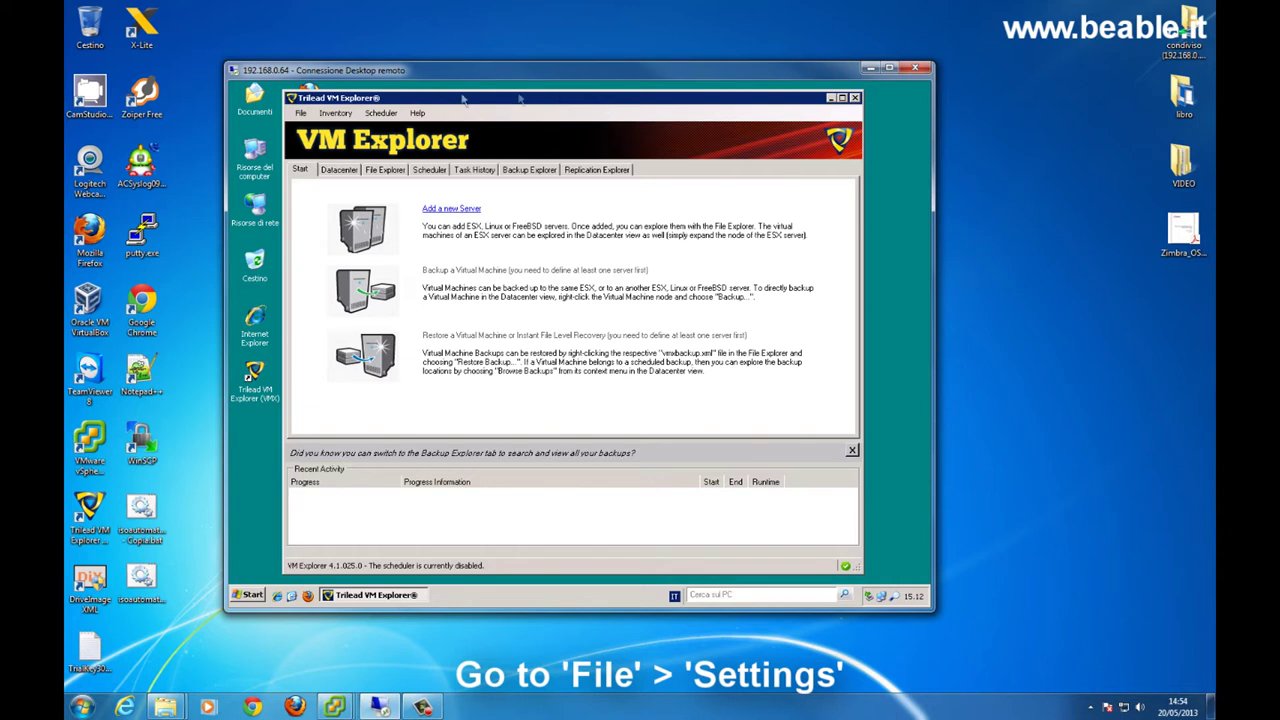
# - In Settings, map drive Z to \\192.168.0.221\VML with the share's username and password
pyautogui.click(302, 114)
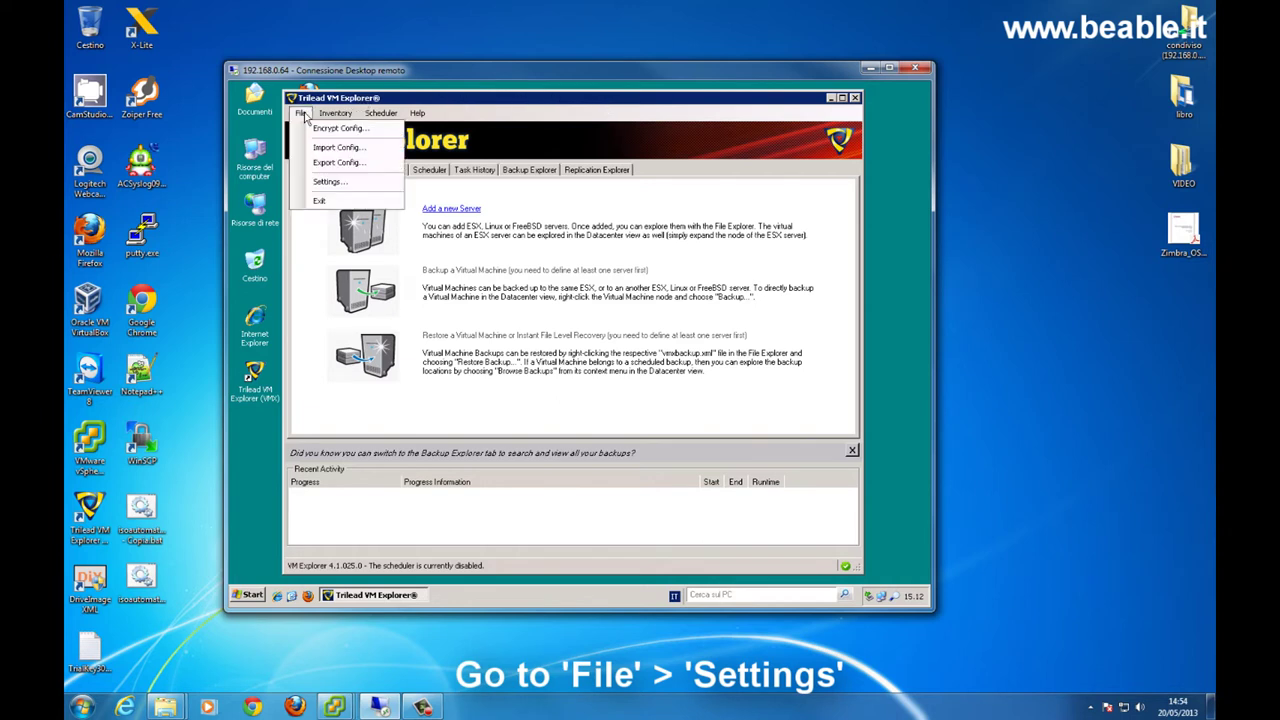
pyautogui.click(326, 181)
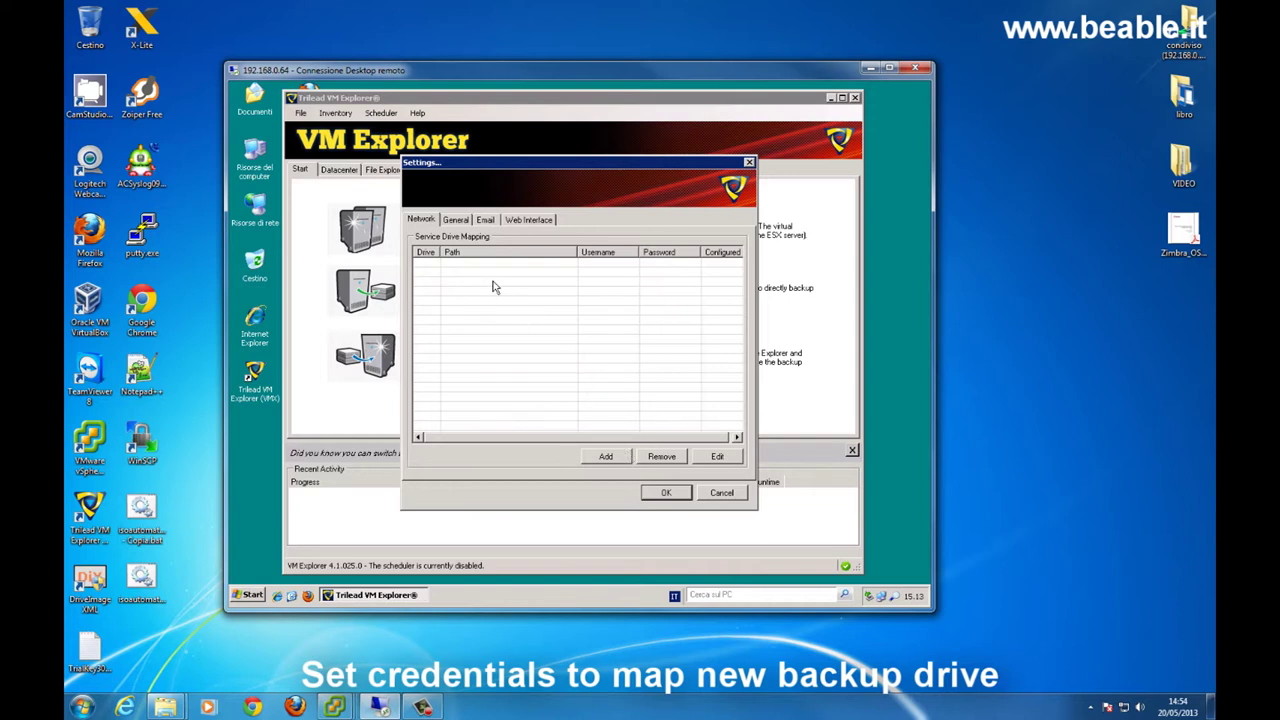
pyautogui.click(613, 457)
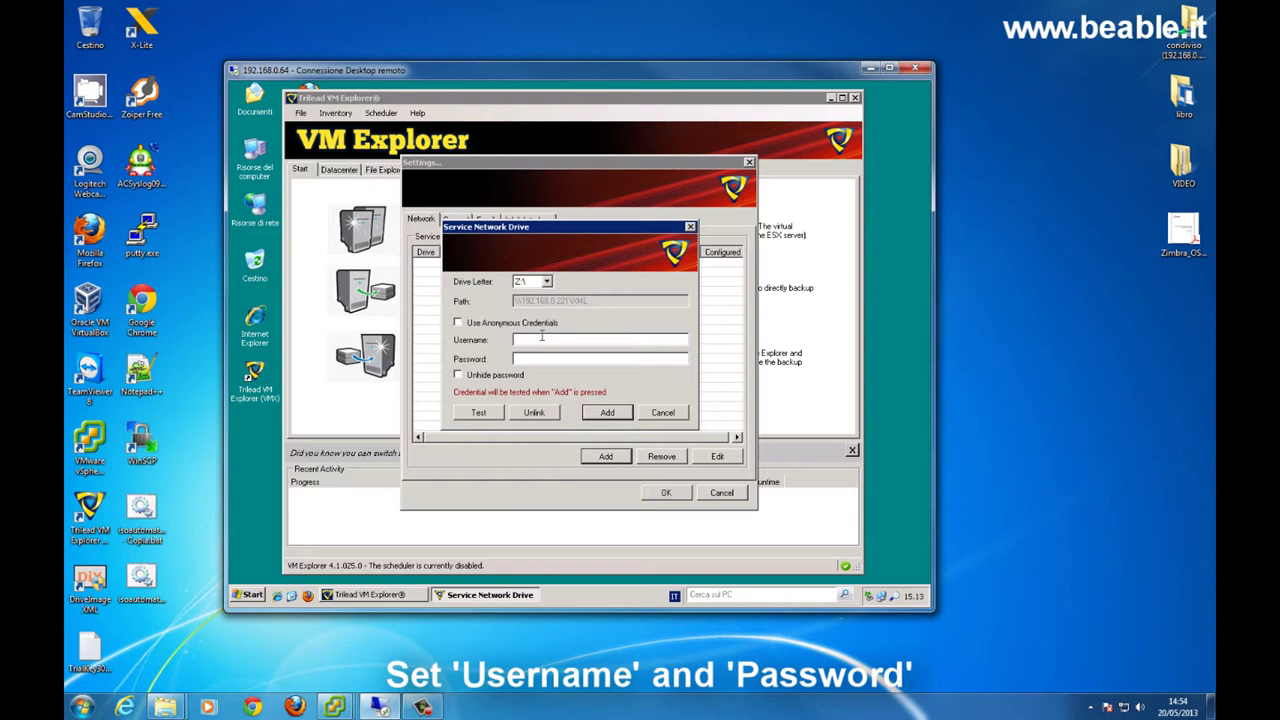
pyautogui.write('iko')
pyautogui.press('Tab')
pyautogui.write('***************')
pyautogui.press('Return')
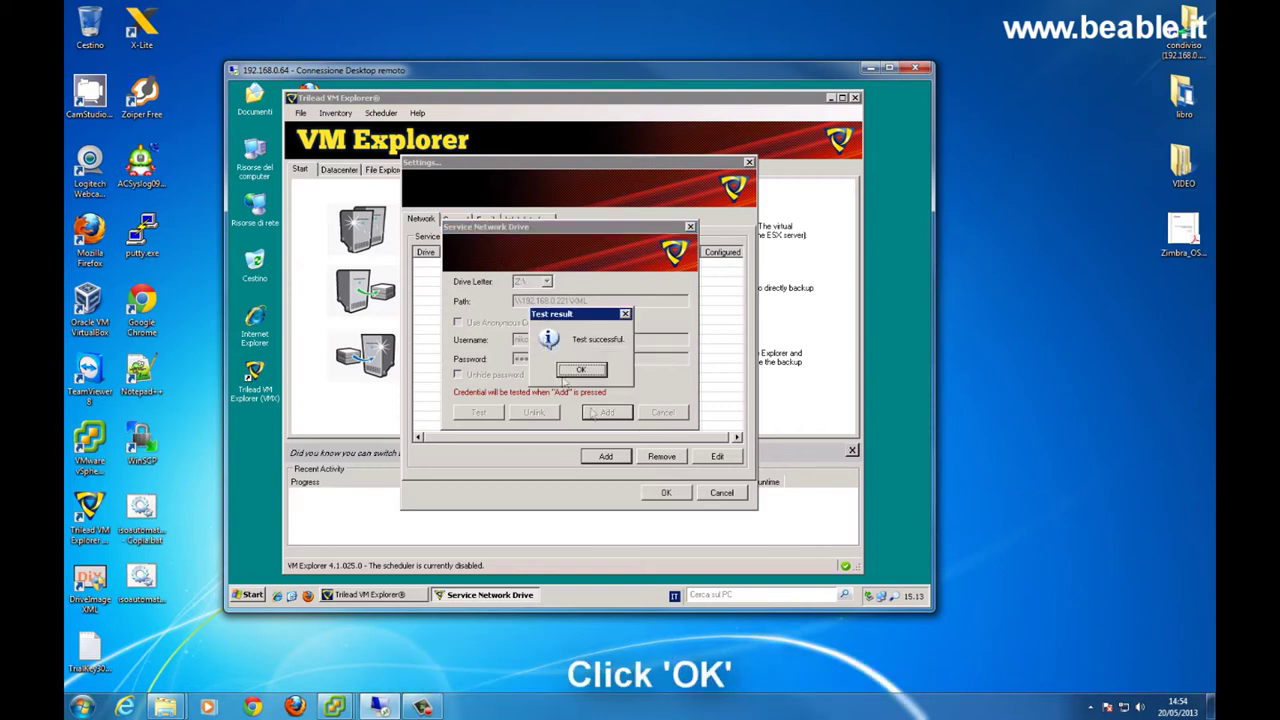
# - Accept the credential test and set e-mail reports to SMTP 192.168.0.160, port 465, with SSL
pyautogui.click(586, 368)
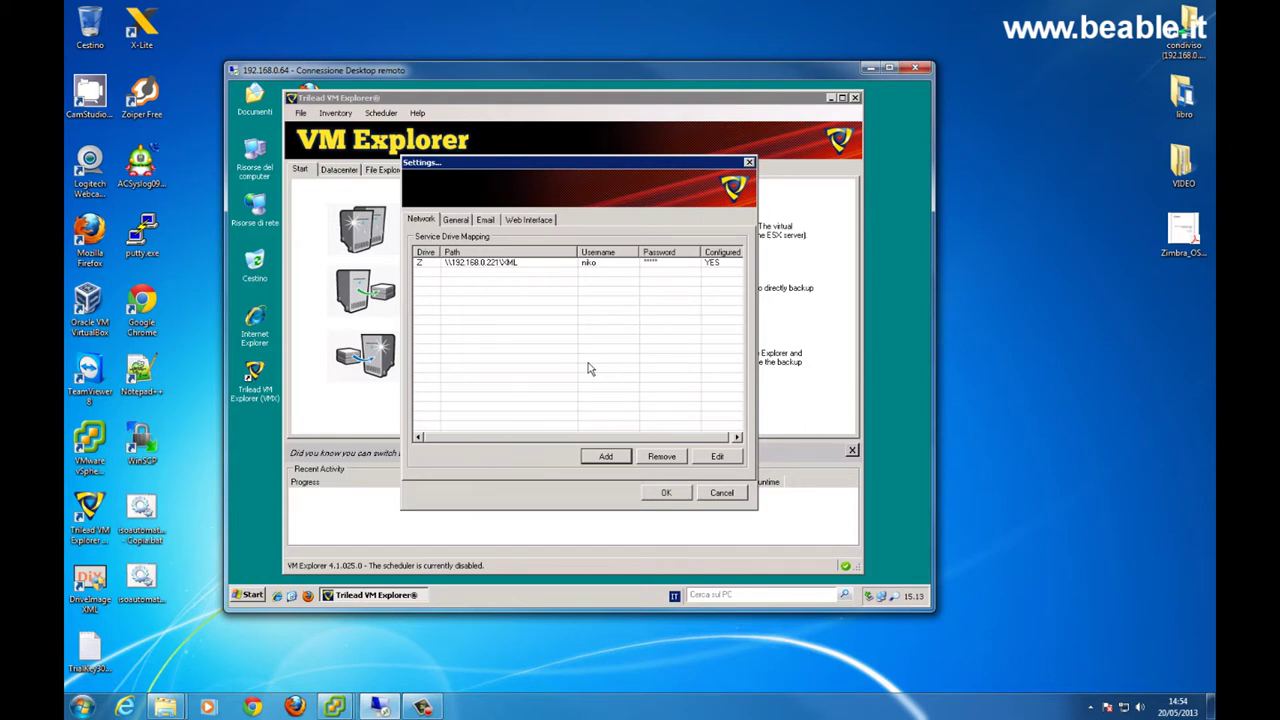
pyautogui.click(486, 221)
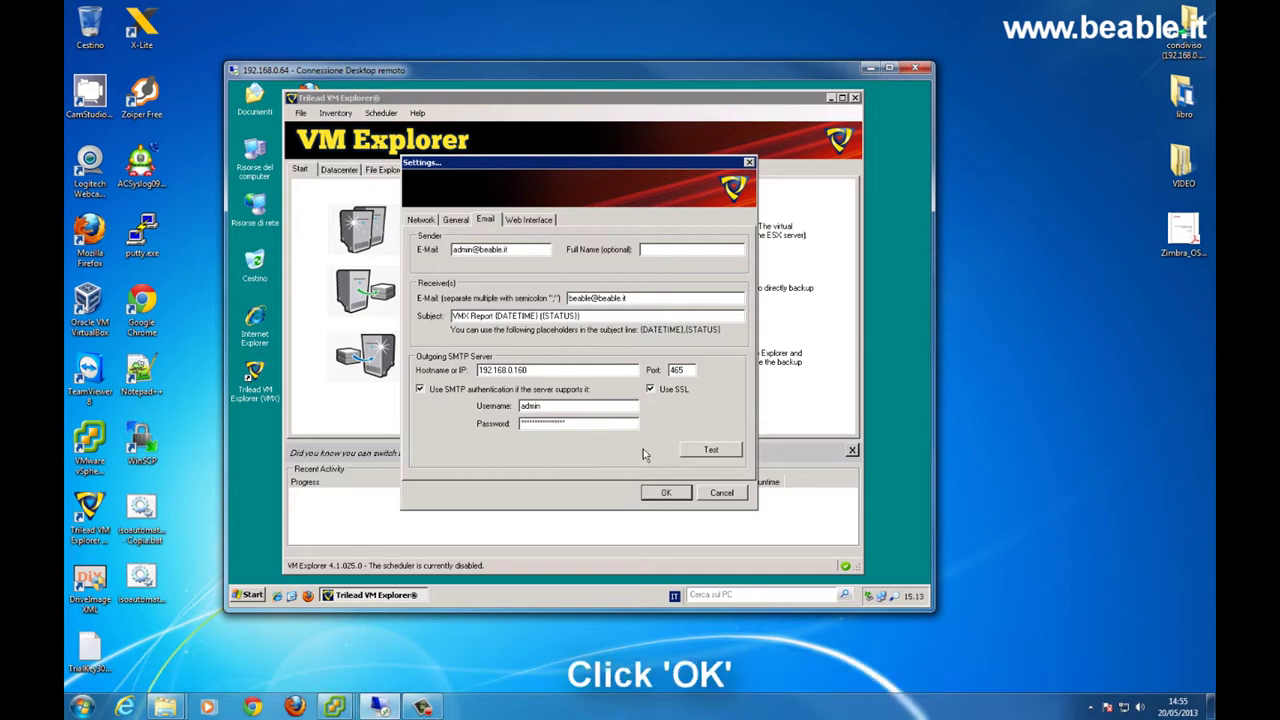
pyautogui.click(662, 494)
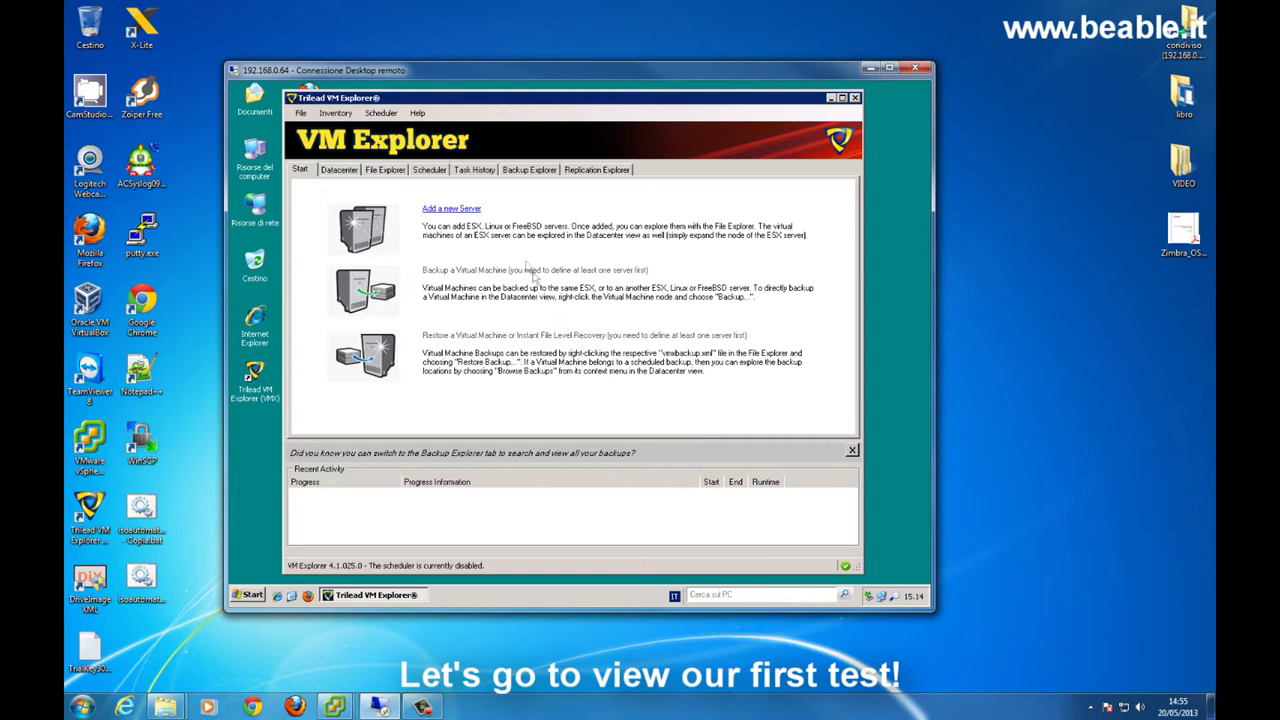
# - Add ESXi server '232' at 192.168.0.232 with the root password after a passing connection test
pyautogui.click(449, 210)
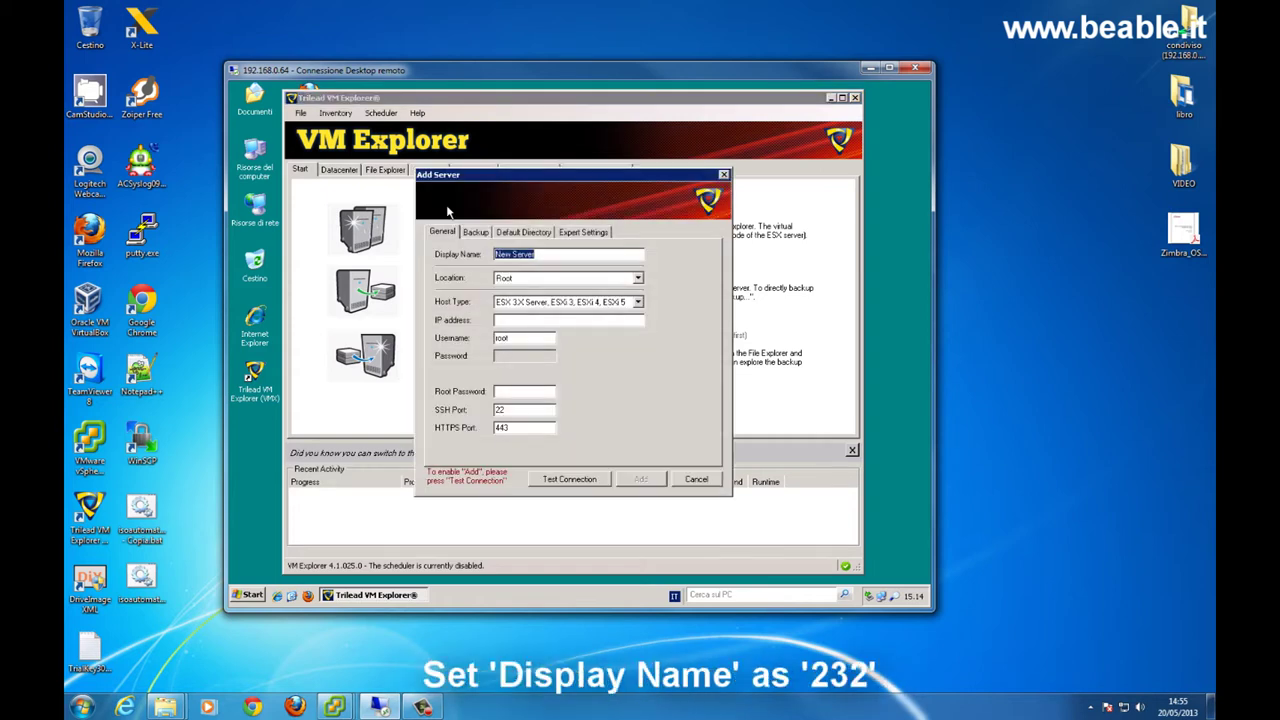
pyautogui.write('232')
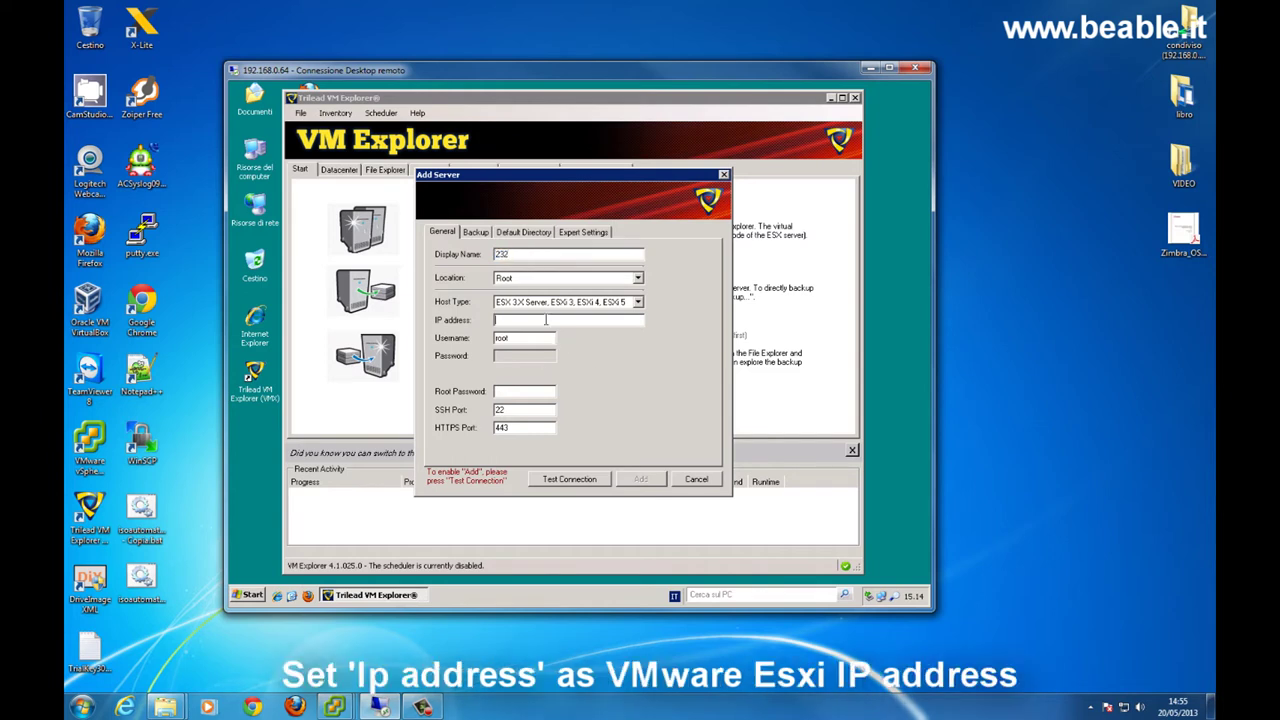
pyautogui.write('192.168.0.232*******')
pyautogui.press('BackSpace')
pyautogui.press('BackSpace')
pyautogui.press('BackSpace')
pyautogui.press('BackSpace')
pyautogui.press('BackSpace')
pyautogui.press('BackSpace')
pyautogui.press('BackSpace')
pyautogui.press('BackSpace')
pyautogui.press('BackSpace')
pyautogui.write('*******')
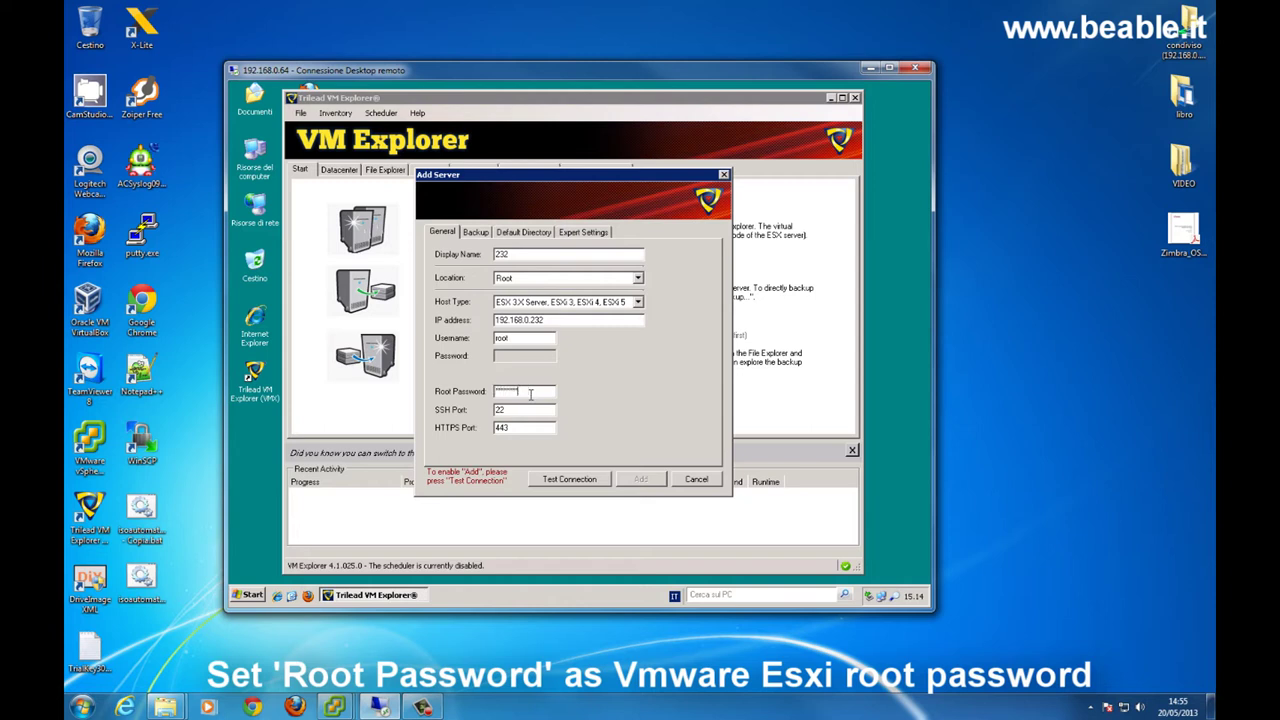
pyautogui.click(590, 481)
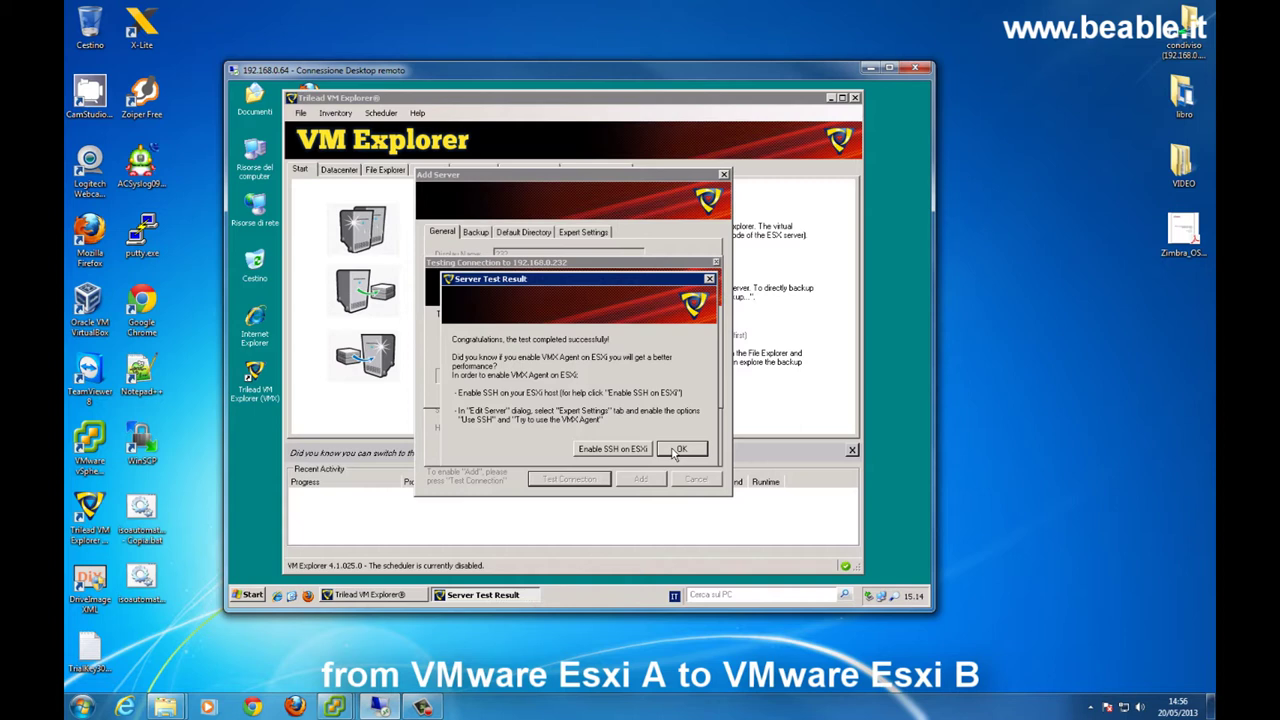
pyautogui.click(678, 449)
pyautogui.click(649, 484)
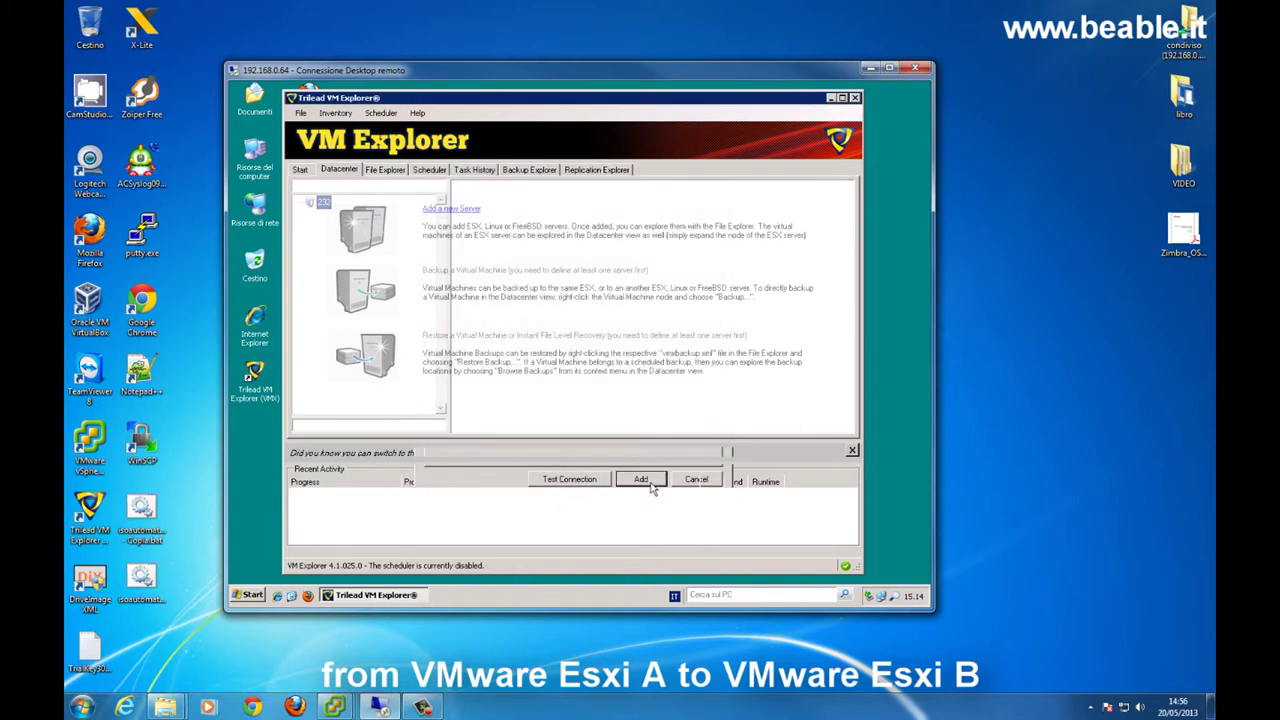
pyautogui.click(302, 170)
# - Add ESXi server '234' at 192.168.0.234 with the root password after a passing connection test
pyautogui.click(459, 212)
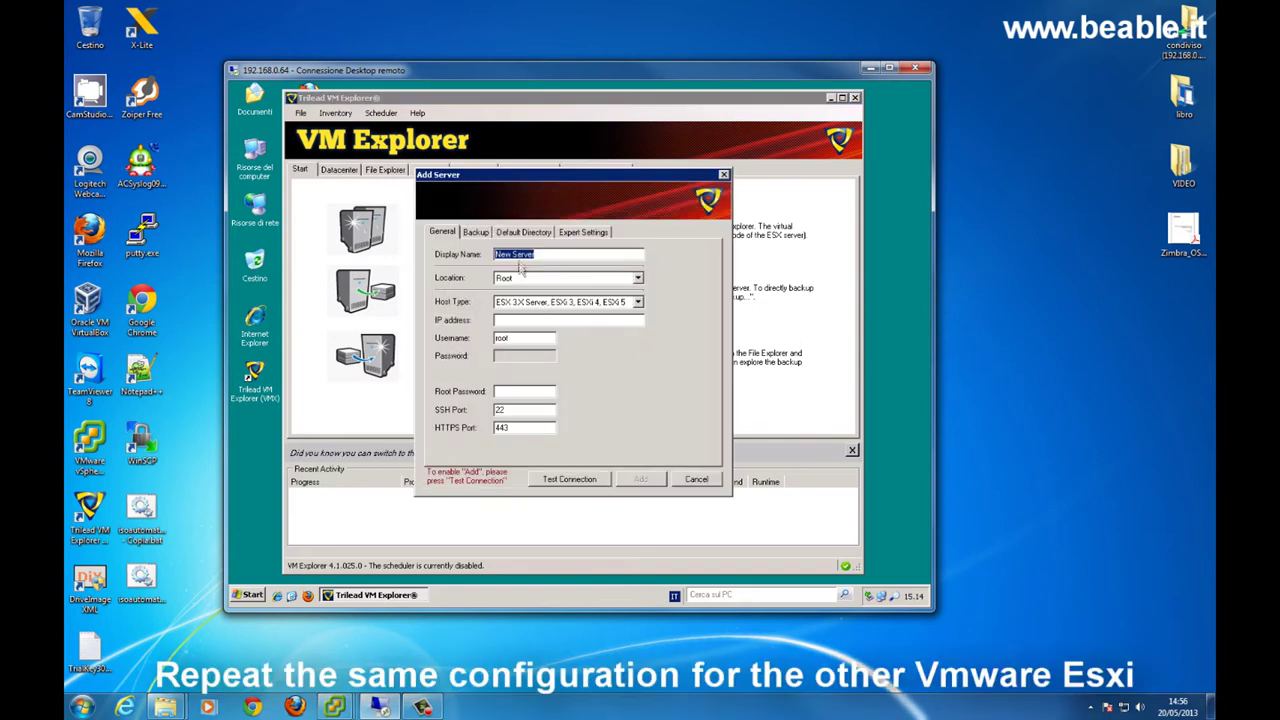
pyautogui.write('234')
pyautogui.click(538, 319)
pyautogui.write('192.168.0.2')
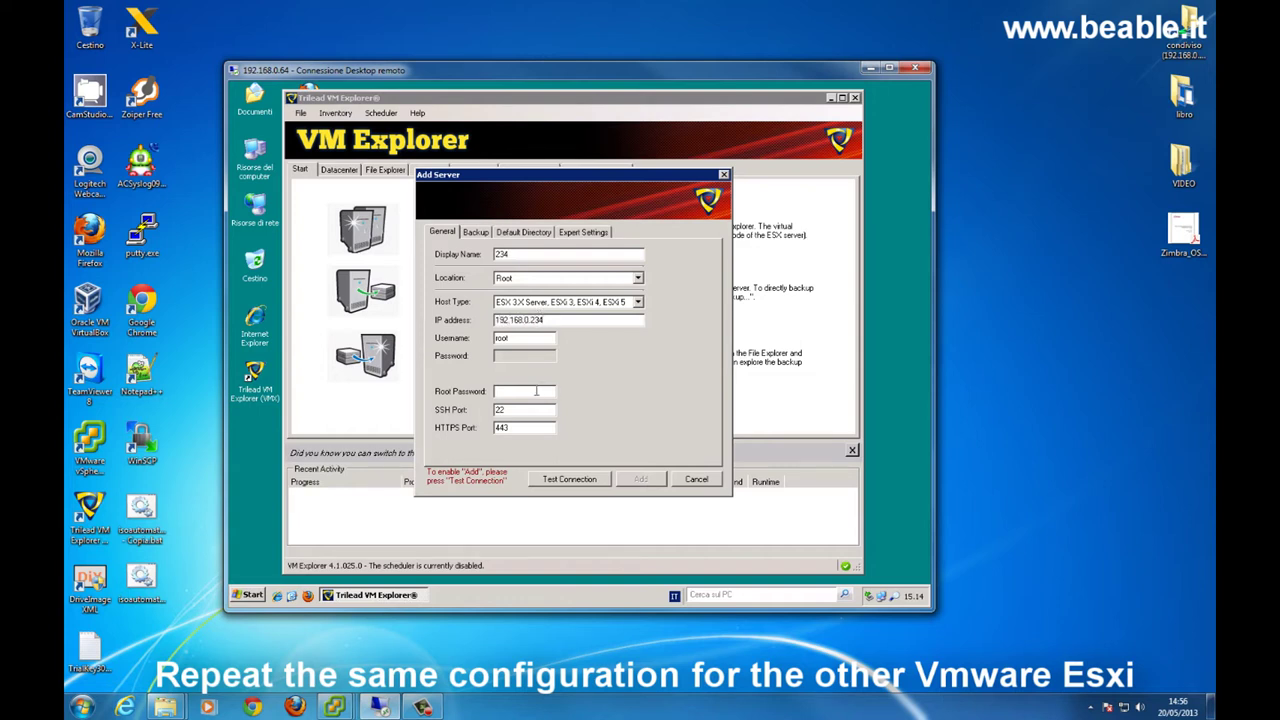
pyautogui.write('******')
pyautogui.click(569, 479)
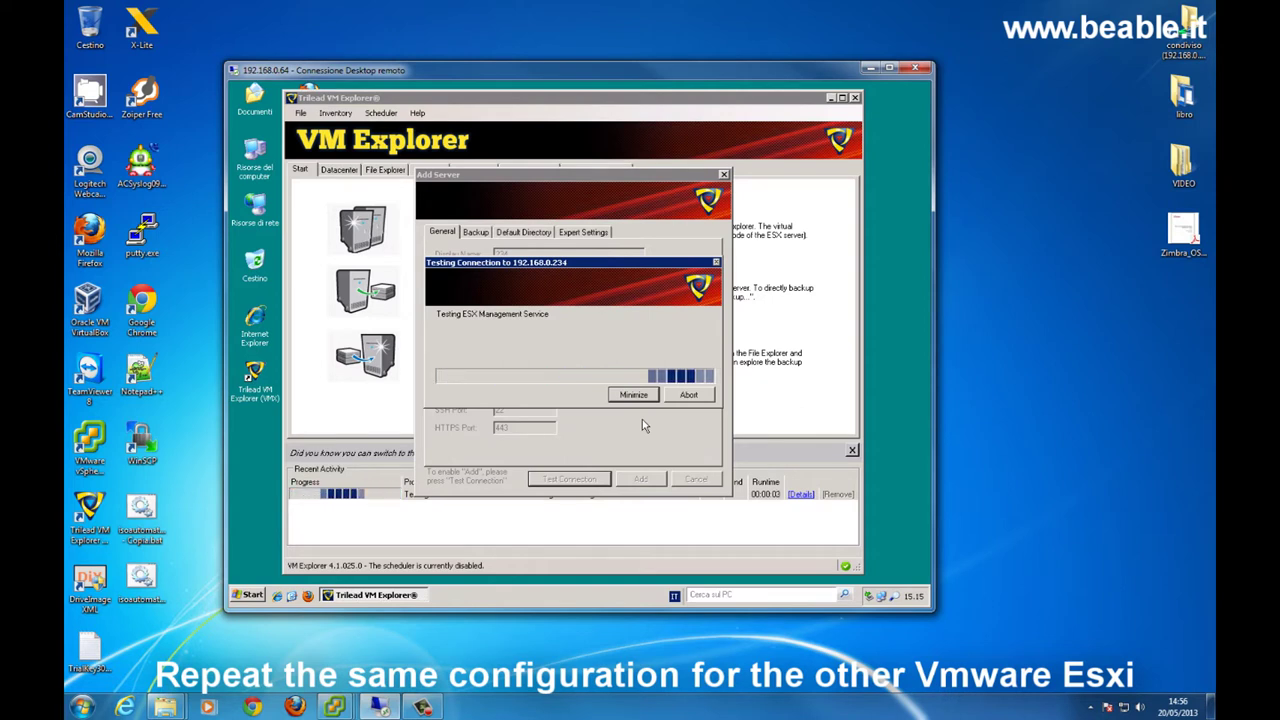
pyautogui.click(682, 449)
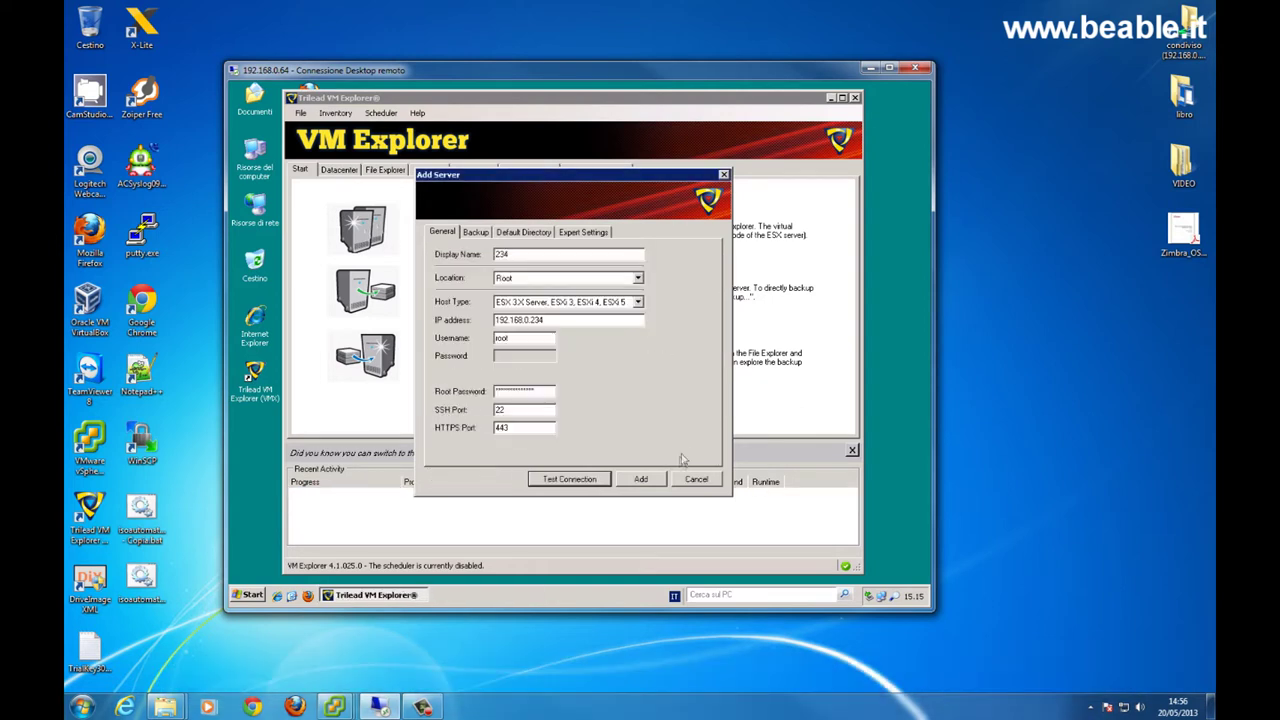
pyautogui.click(641, 479)
pyautogui.click(324, 203)
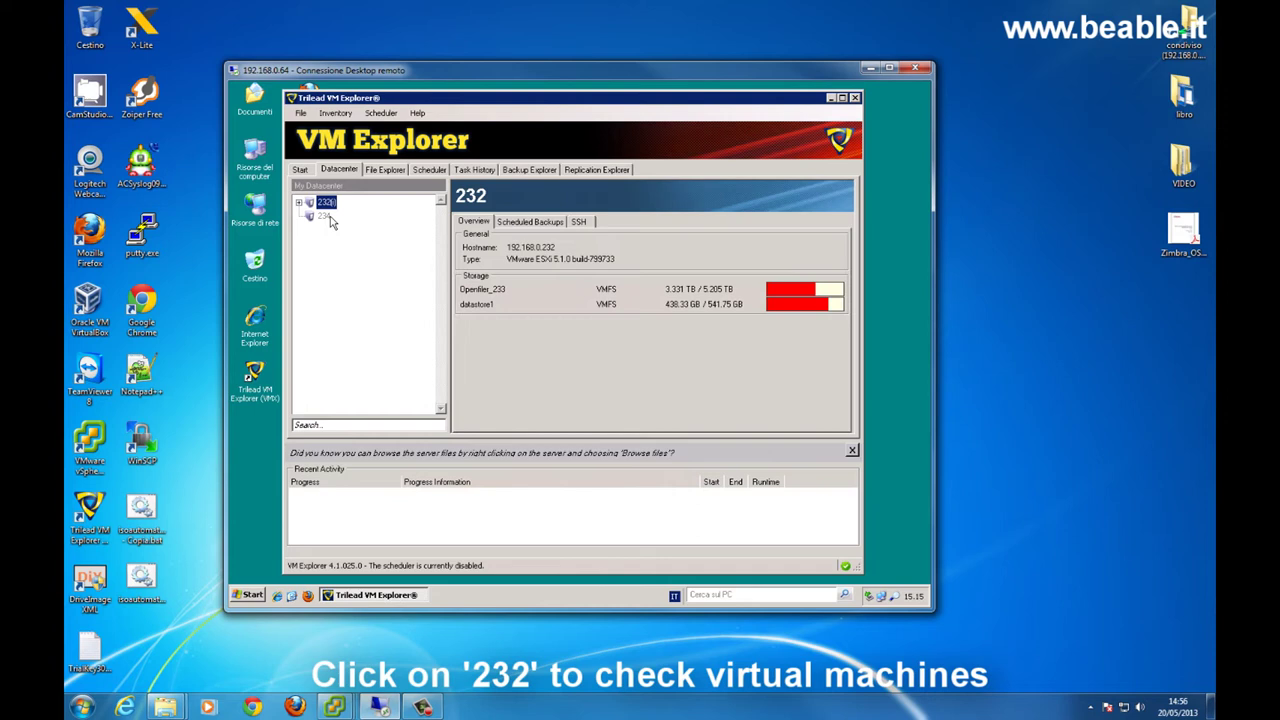
# - Review the overviews and datastores of hosts 232 and 234
pyautogui.click(298, 202)
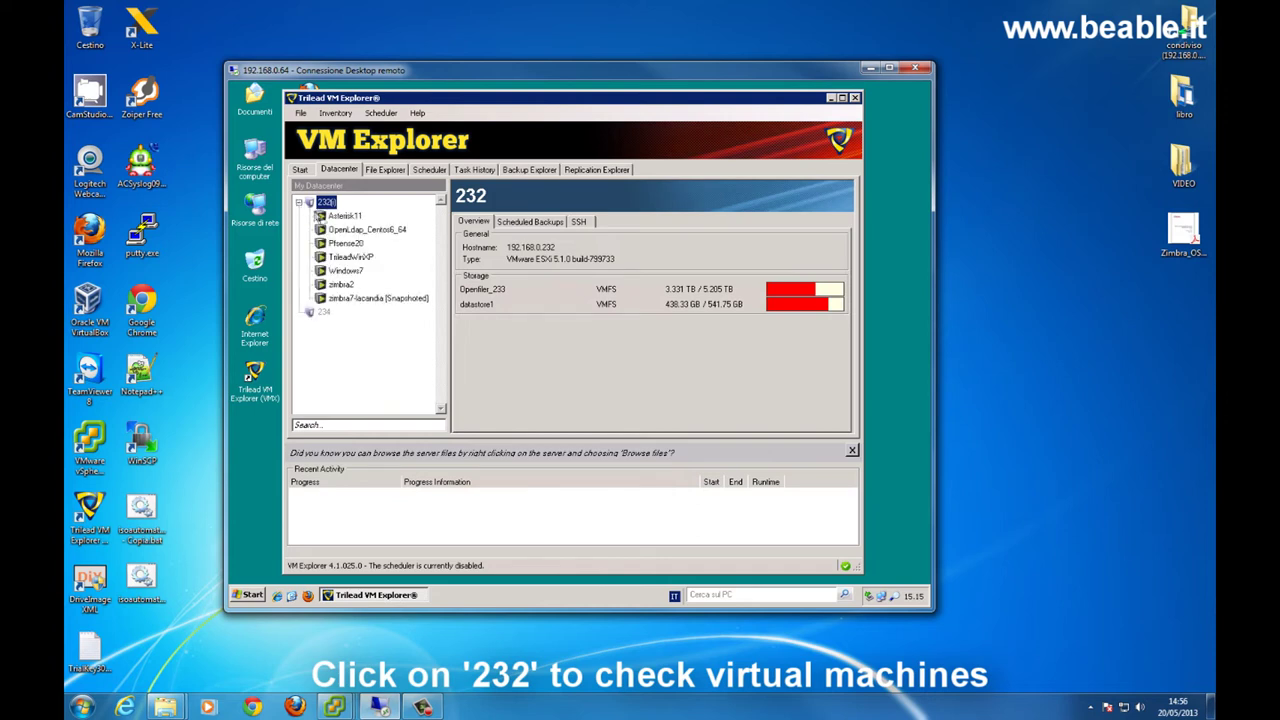
pyautogui.click(326, 312)
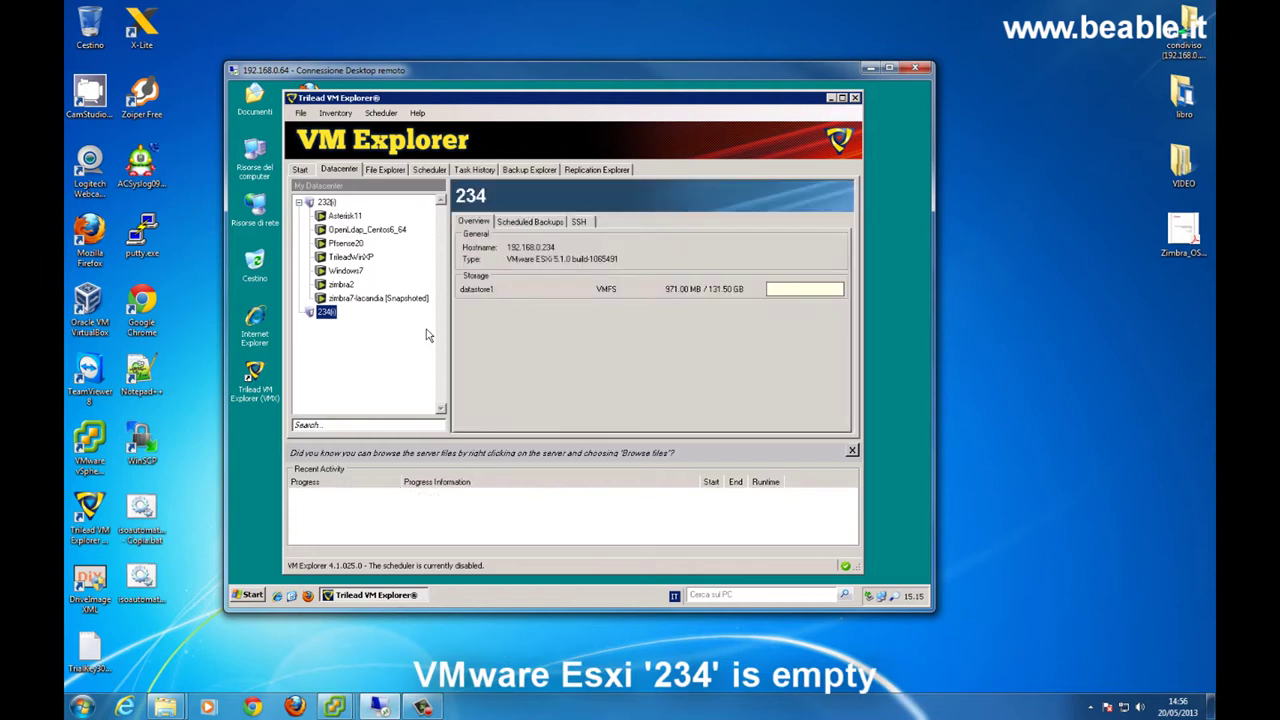
pyautogui.click(326, 203)
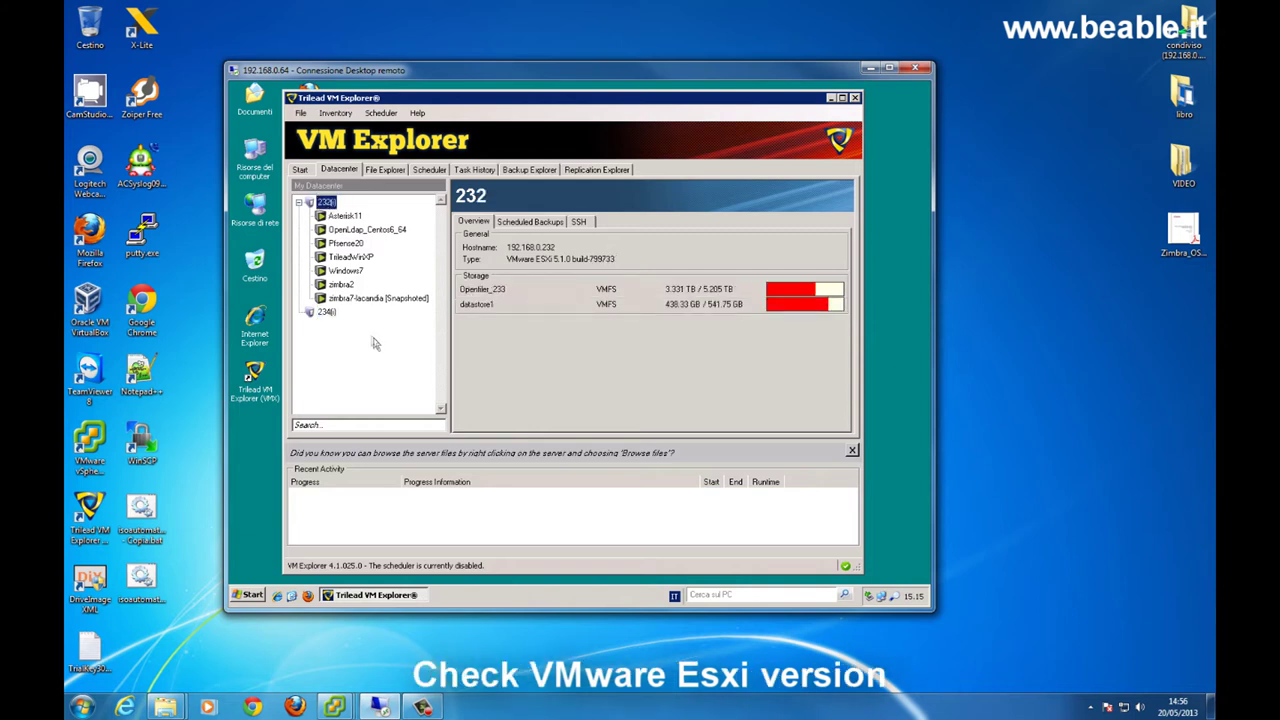
pyautogui.click(326, 312)
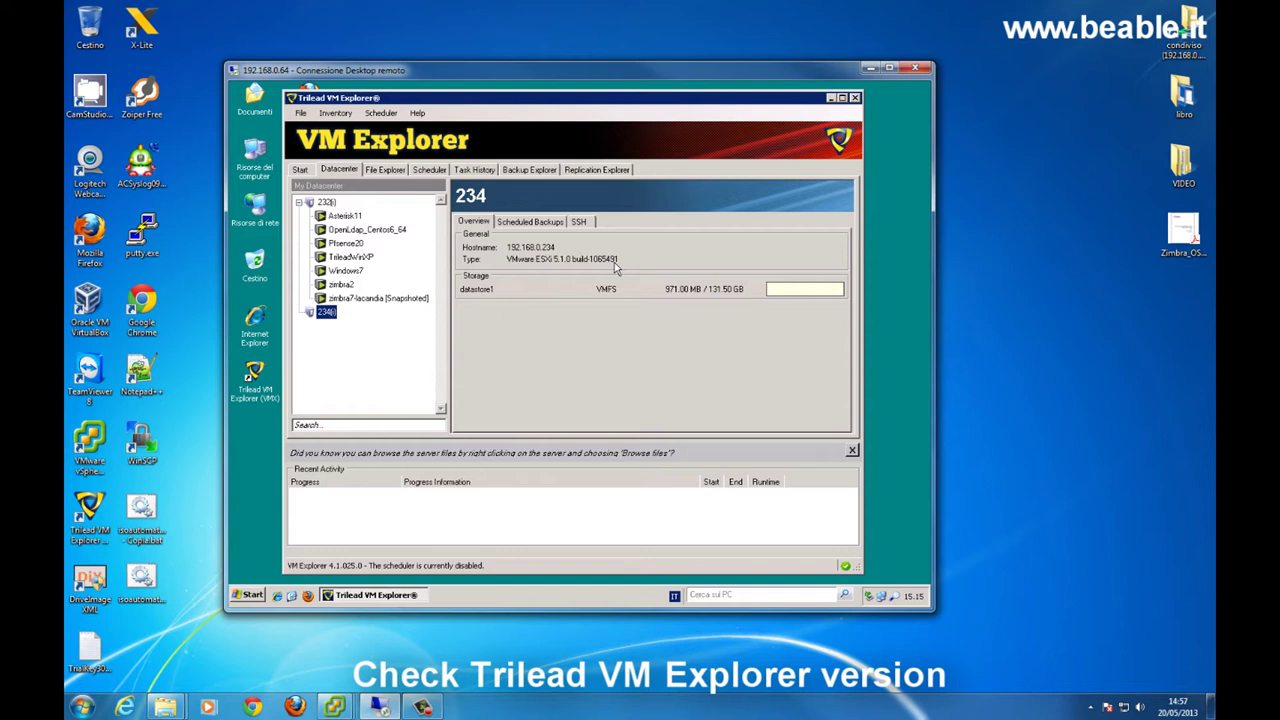
# - Check the program's version in the Help About box and close it
pyautogui.click(417, 113)
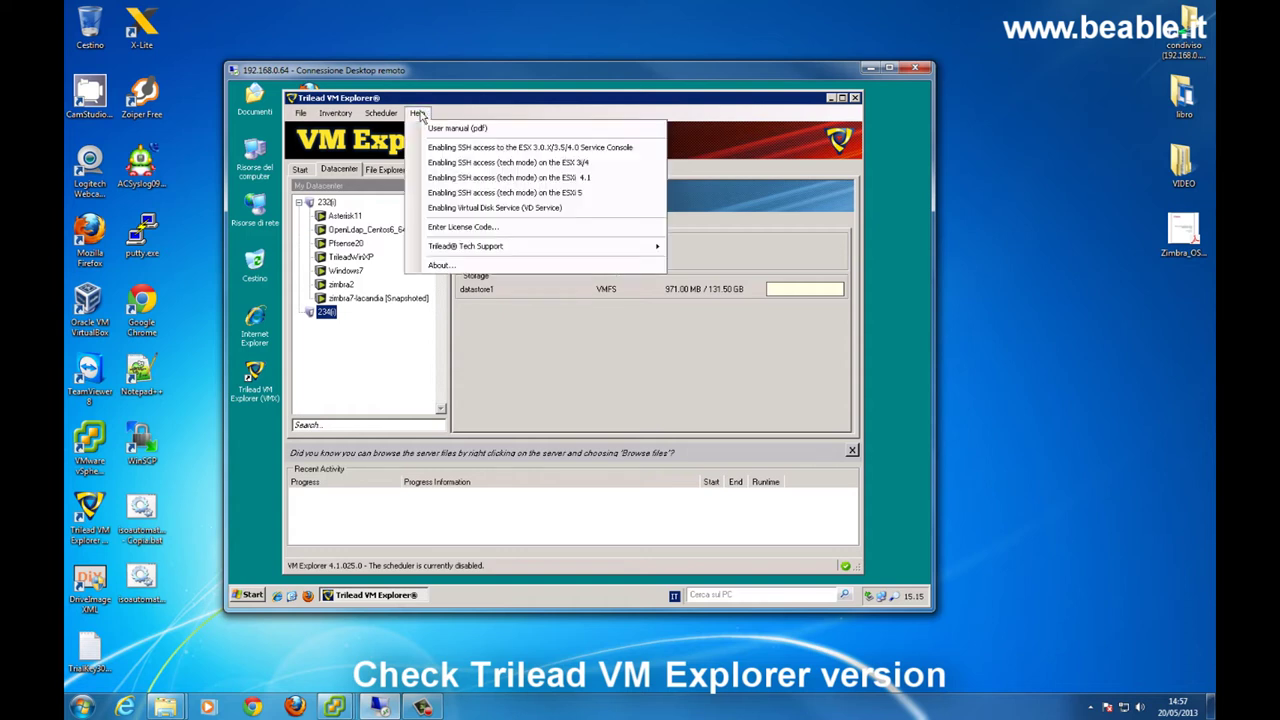
pyautogui.click(440, 265)
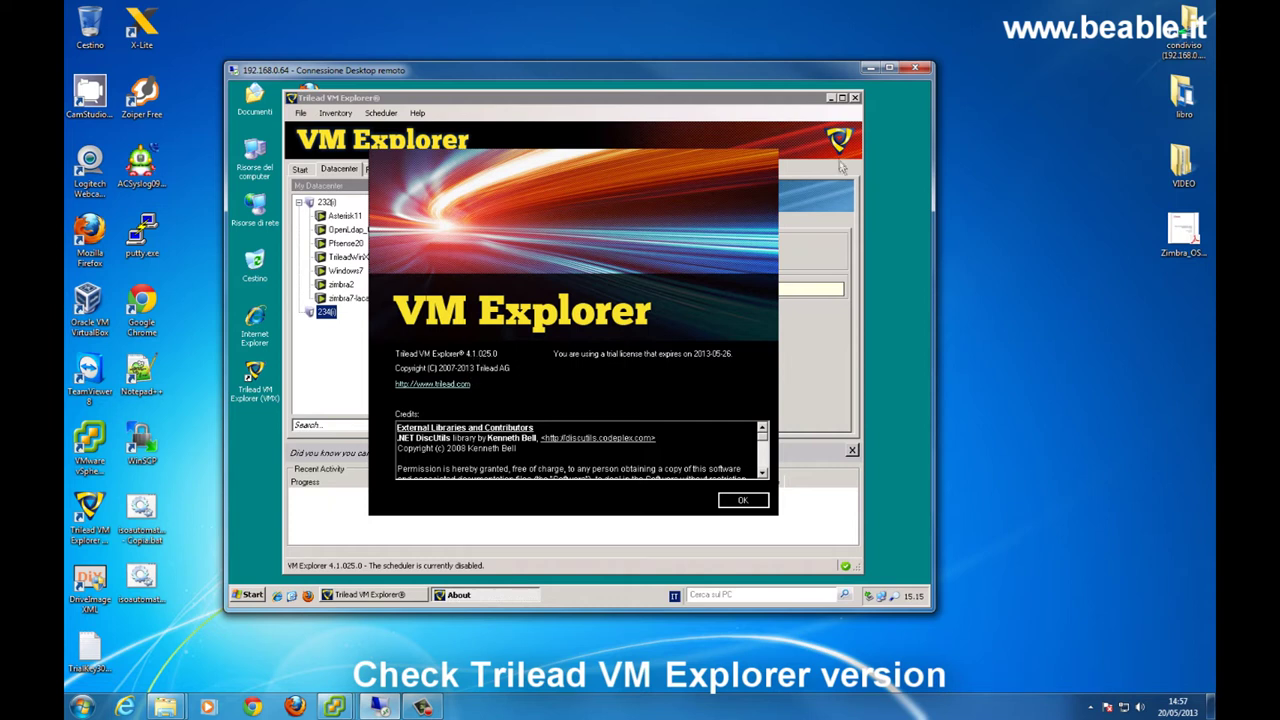
pyautogui.click(743, 499)
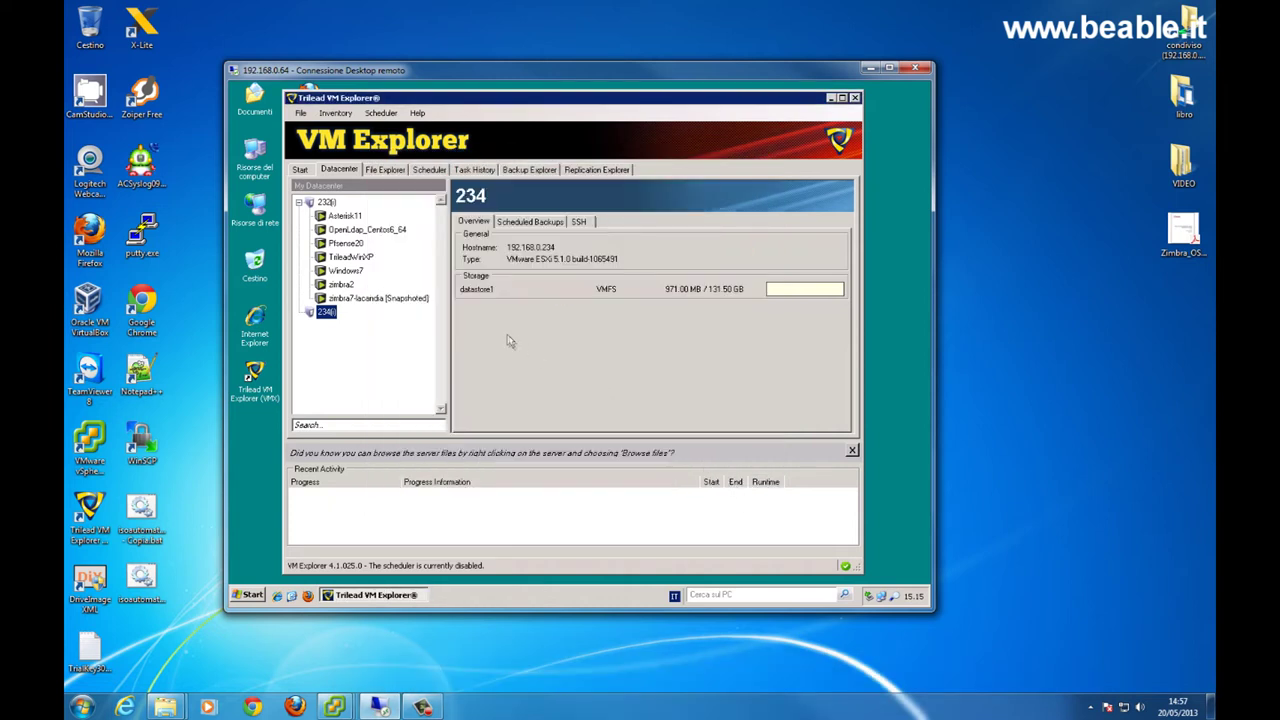
# - Enable SSH (SCP) file transfer for host 232 and save after a successful connection test
pyautogui.rightClick(325, 204)
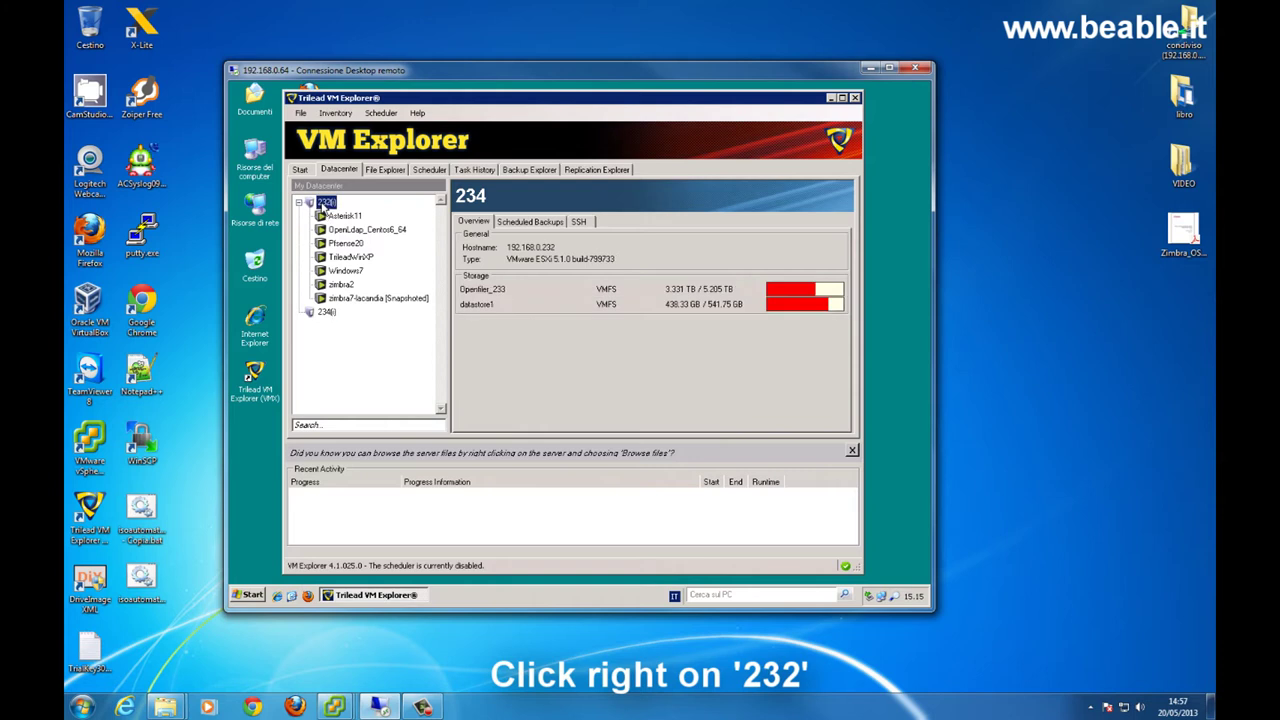
pyautogui.click(352, 245)
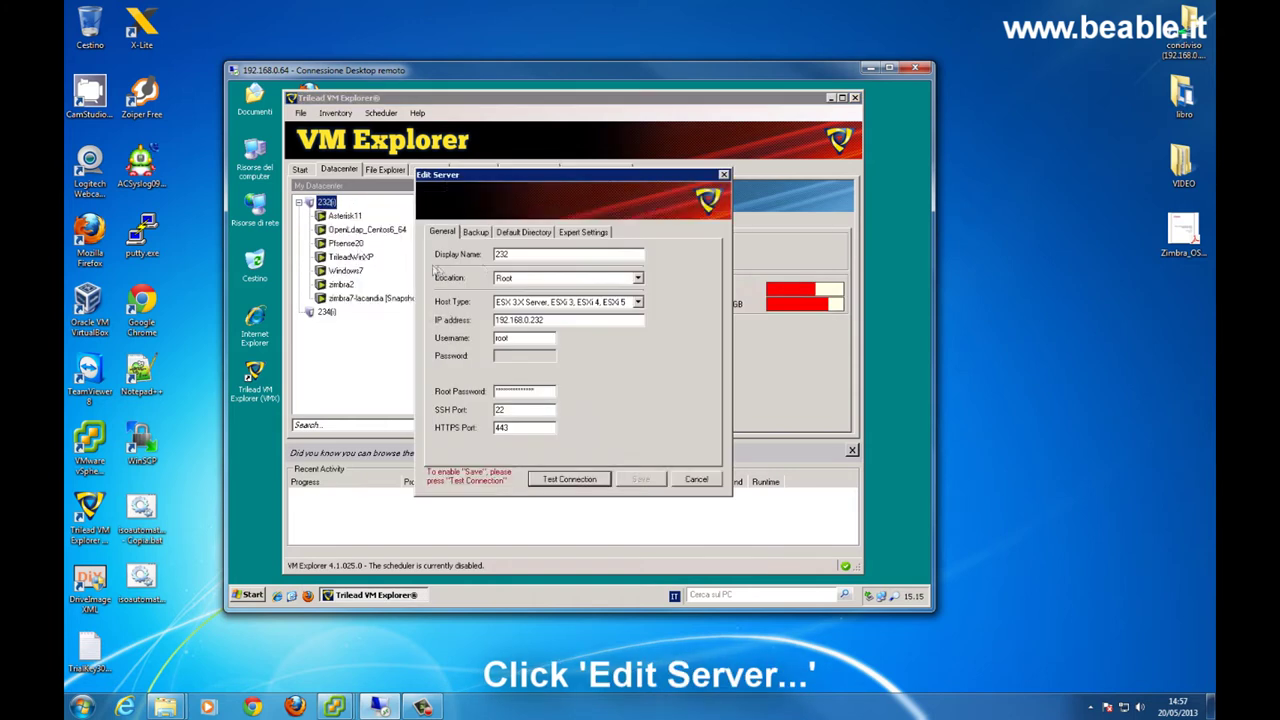
pyautogui.click(580, 232)
pyautogui.click(437, 254)
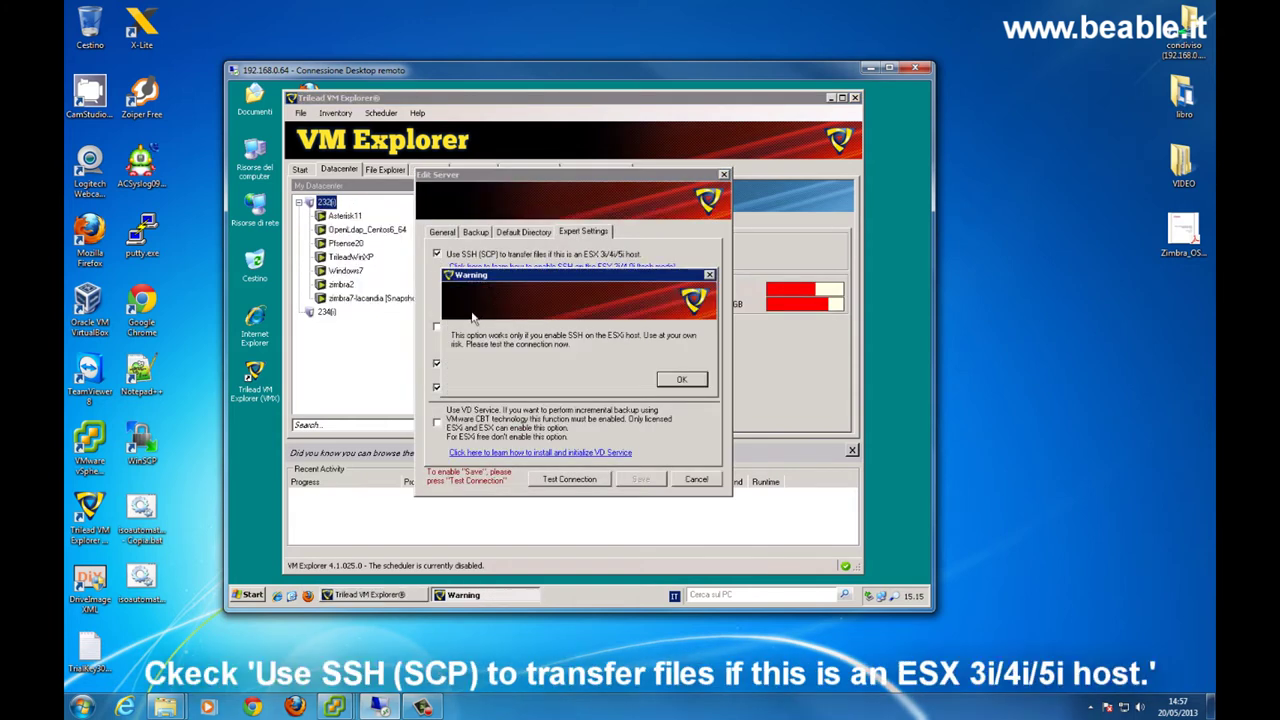
pyautogui.click(572, 480)
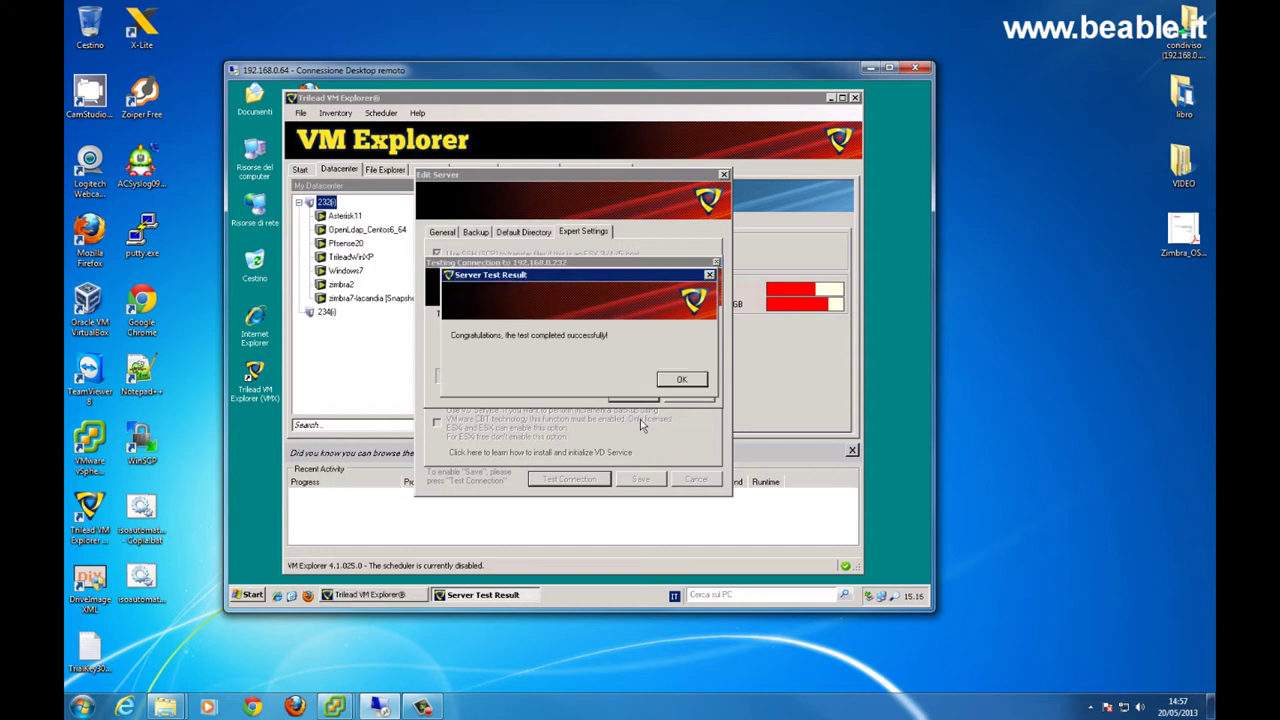
pyautogui.click(686, 381)
pyautogui.click(634, 478)
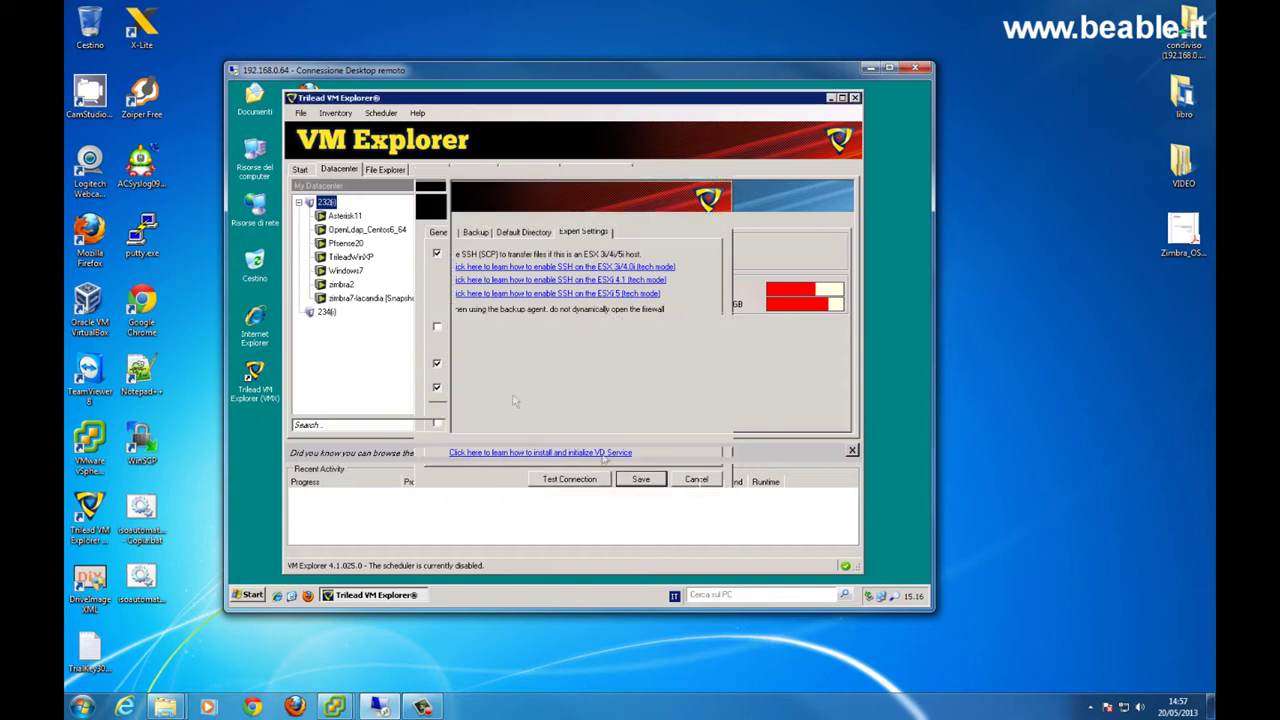
# - Enable SSH (SCP) for host 234, acknowledge the warning, and save after a passing test
pyautogui.rightClick(326, 314)
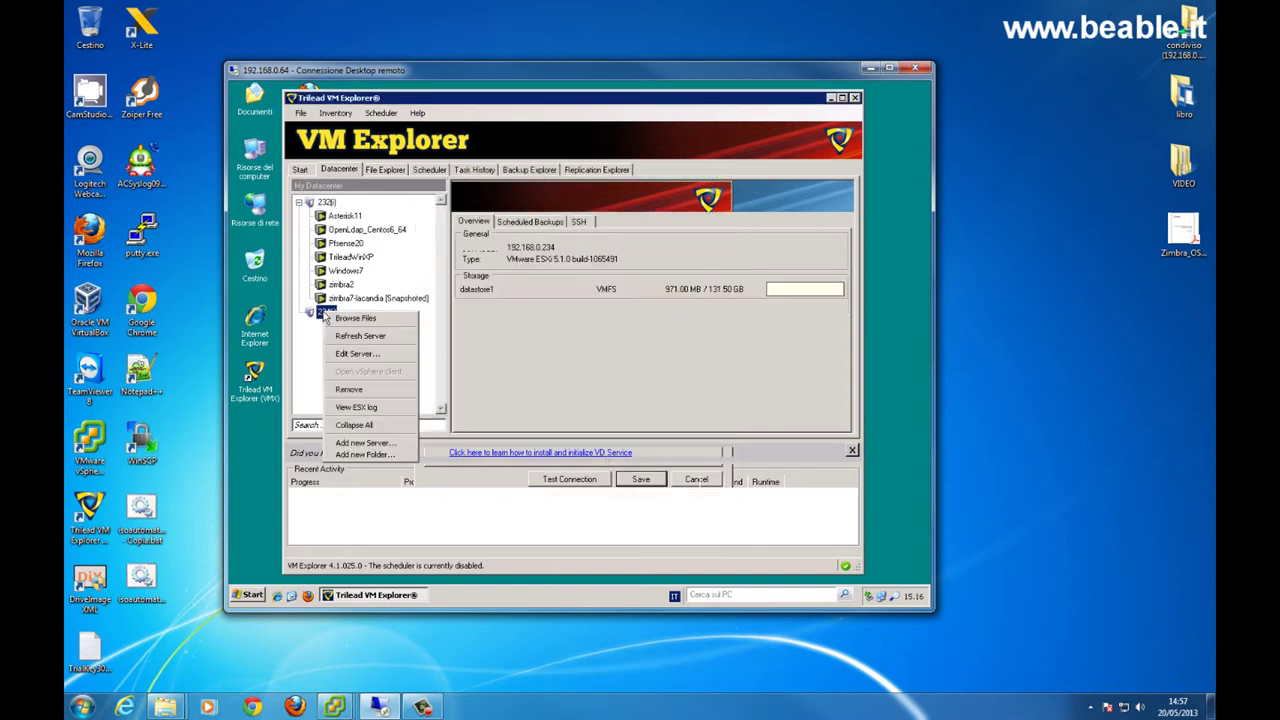
pyautogui.click(365, 353)
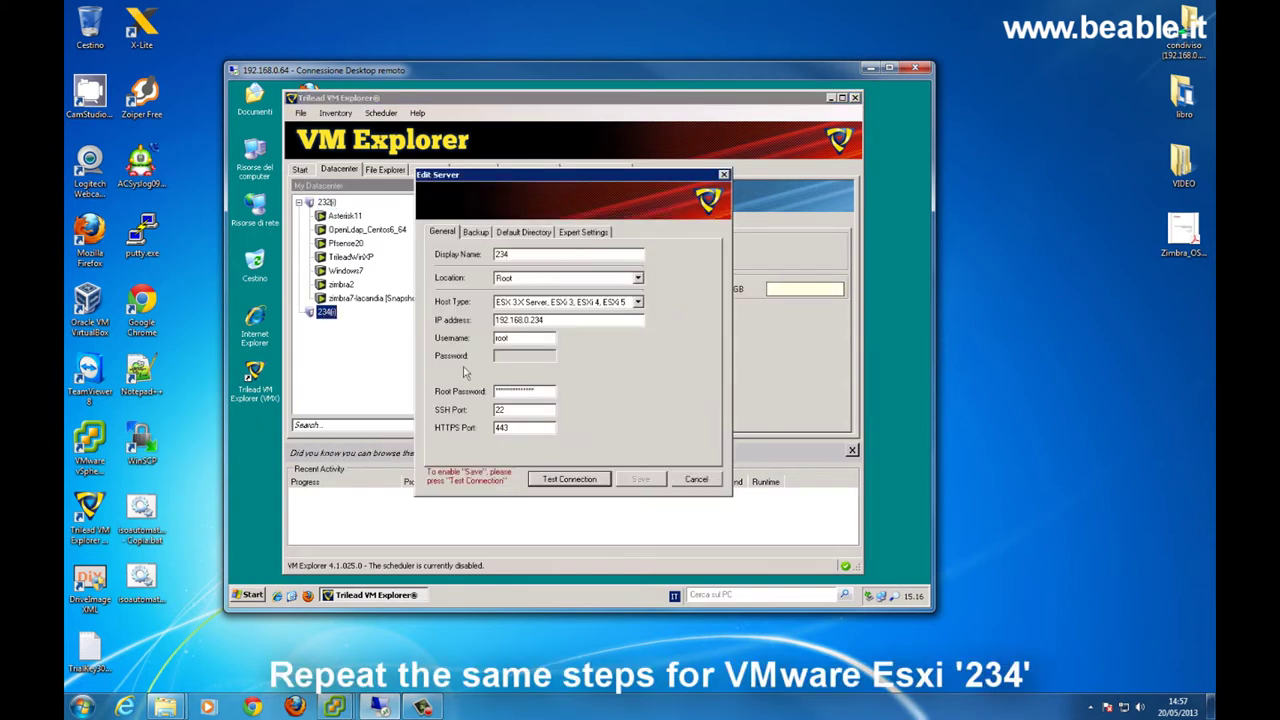
pyautogui.click(588, 233)
pyautogui.click(437, 254)
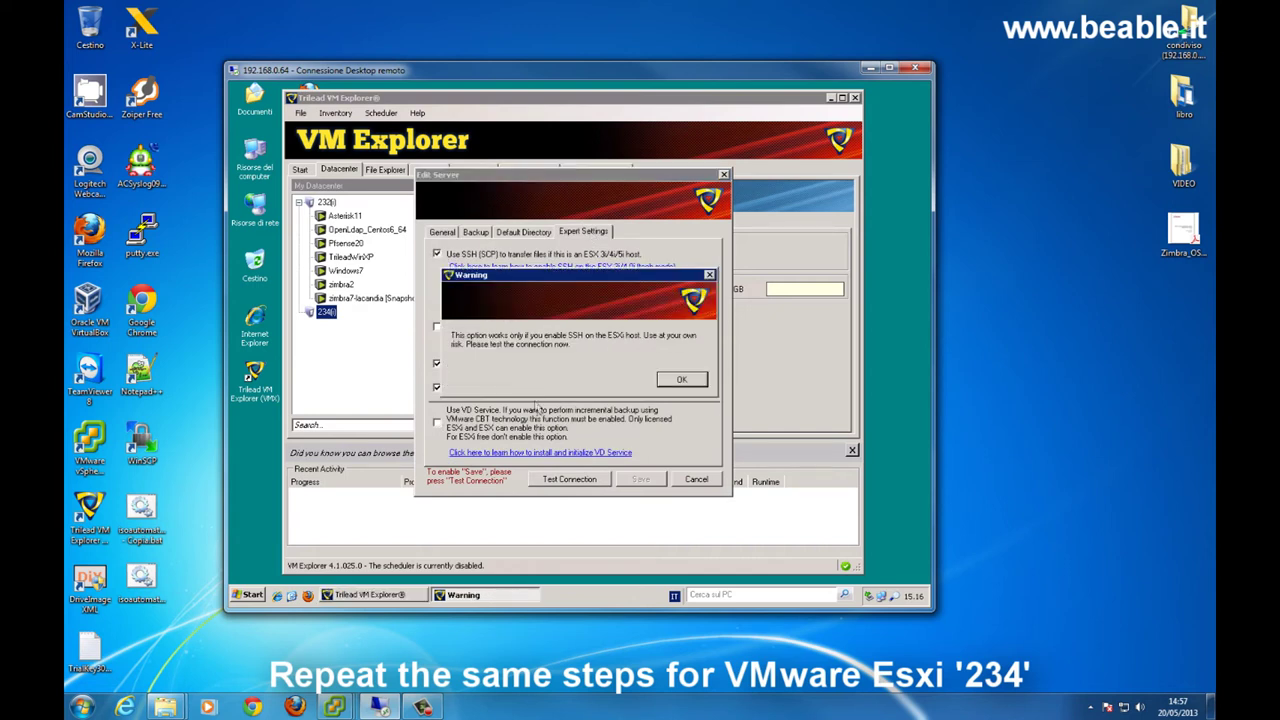
pyautogui.click(680, 382)
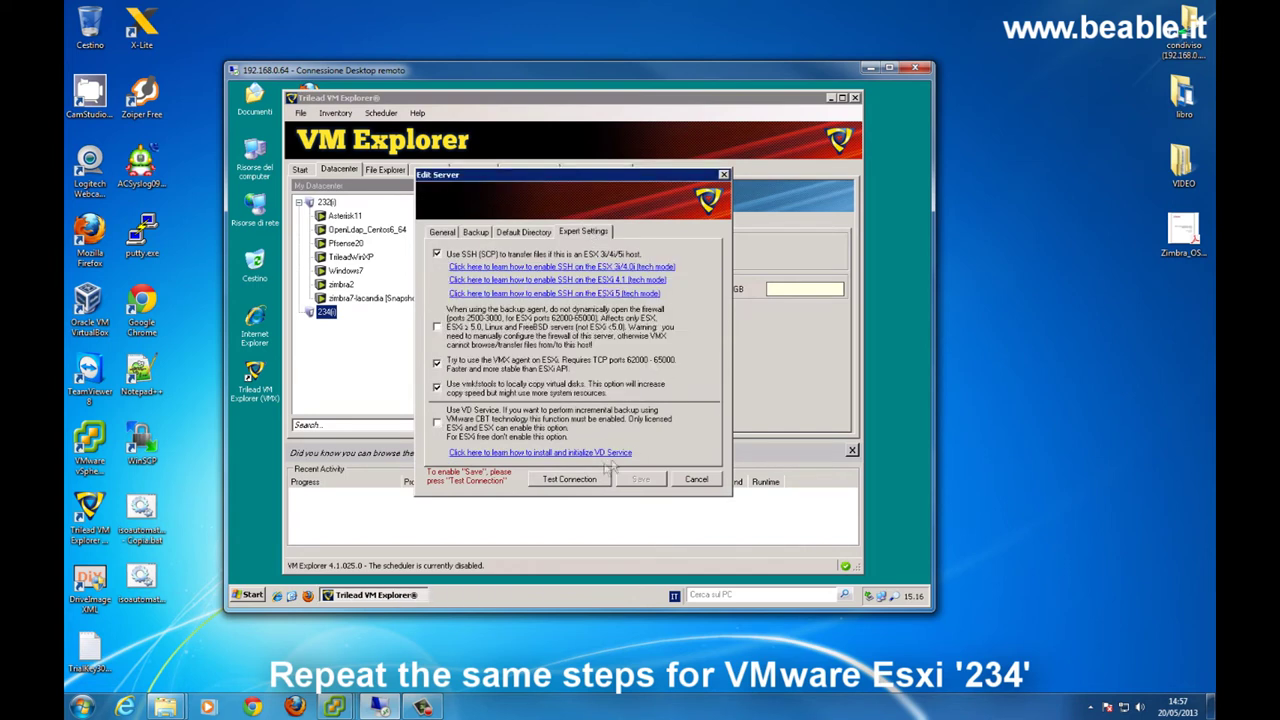
pyautogui.click(590, 480)
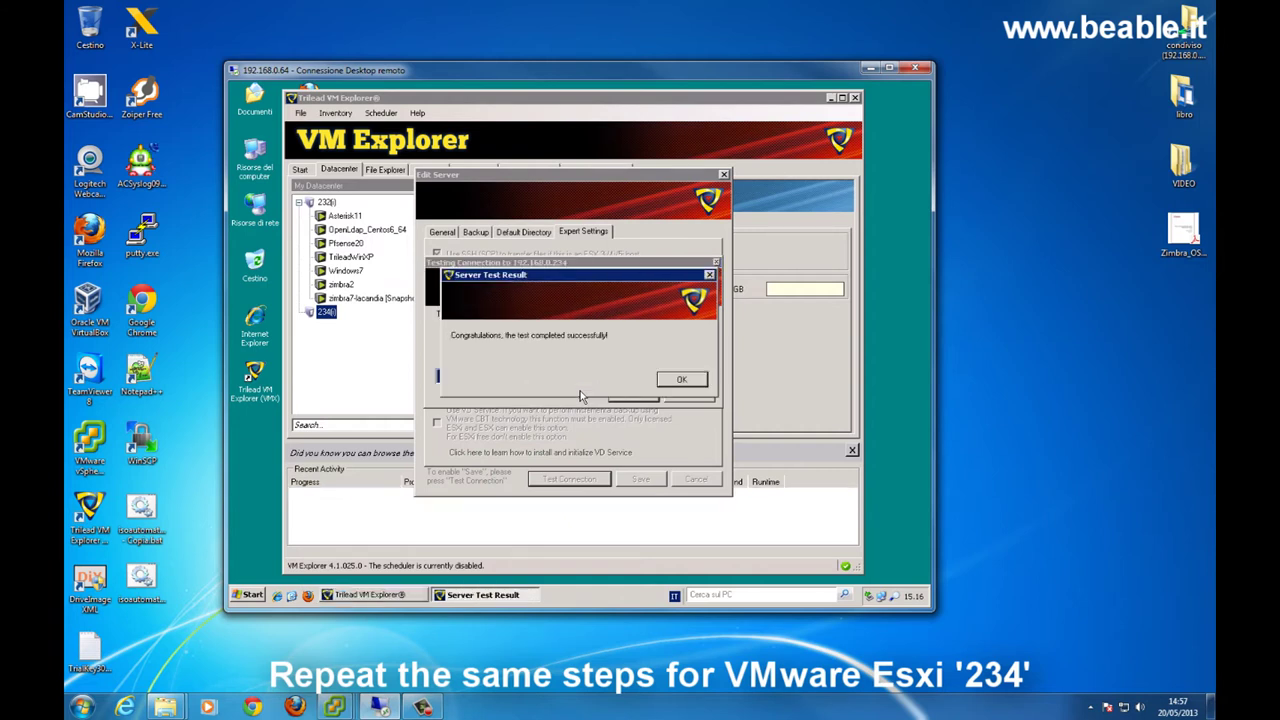
pyautogui.click(693, 376)
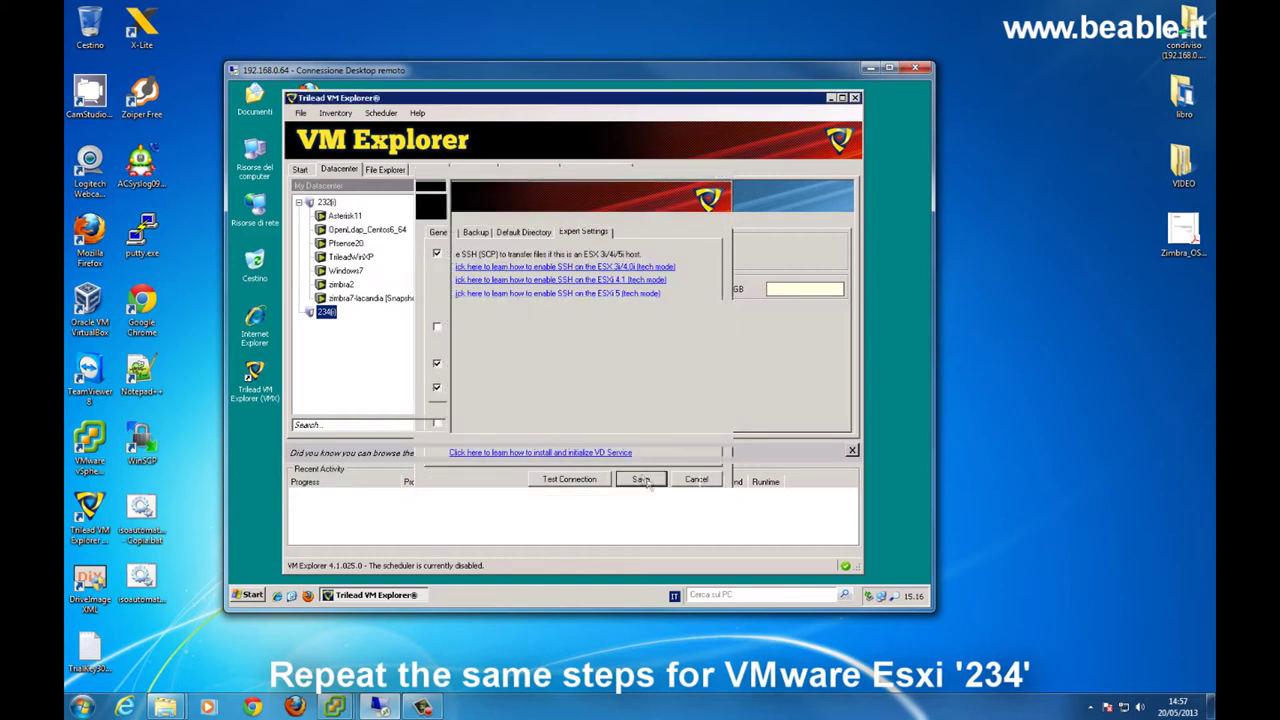
pyautogui.click(640, 479)
pyautogui.rightClick(341, 216)
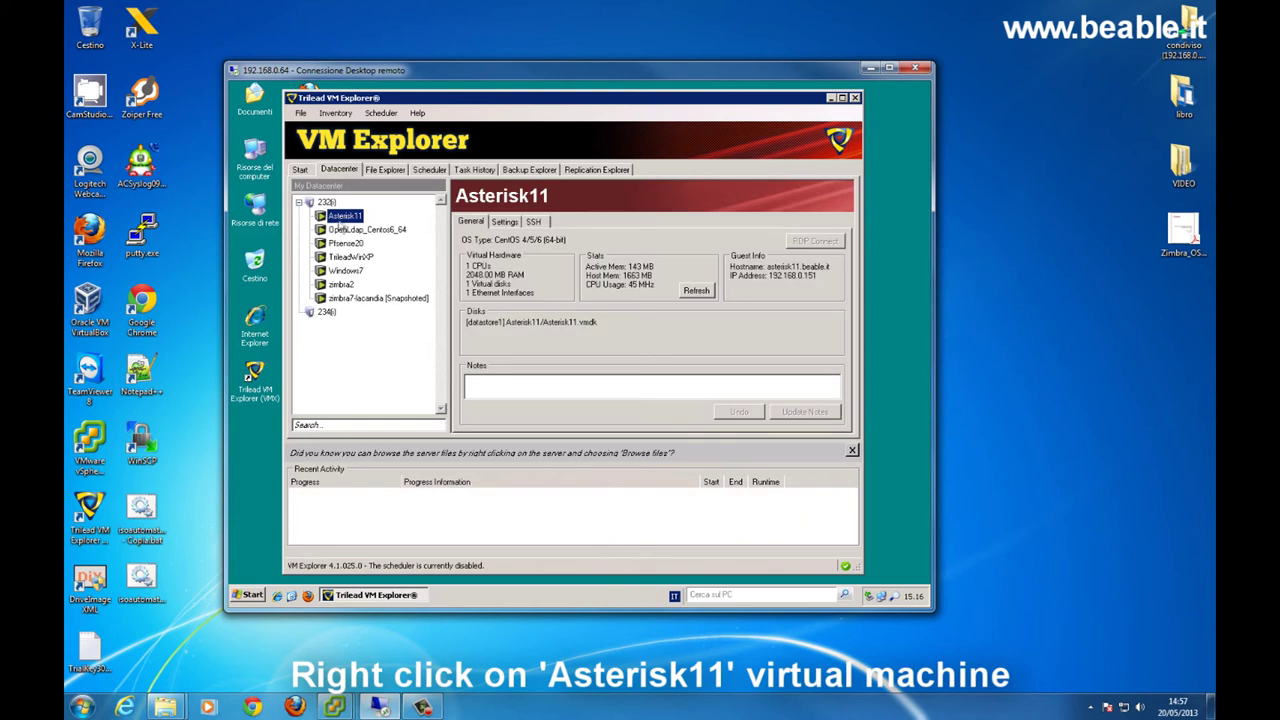
# - Replicate Asterisk11 from host 232 to target host 234 into [datastore1]
pyautogui.rightClick(339, 216)
pyautogui.click(375, 318)
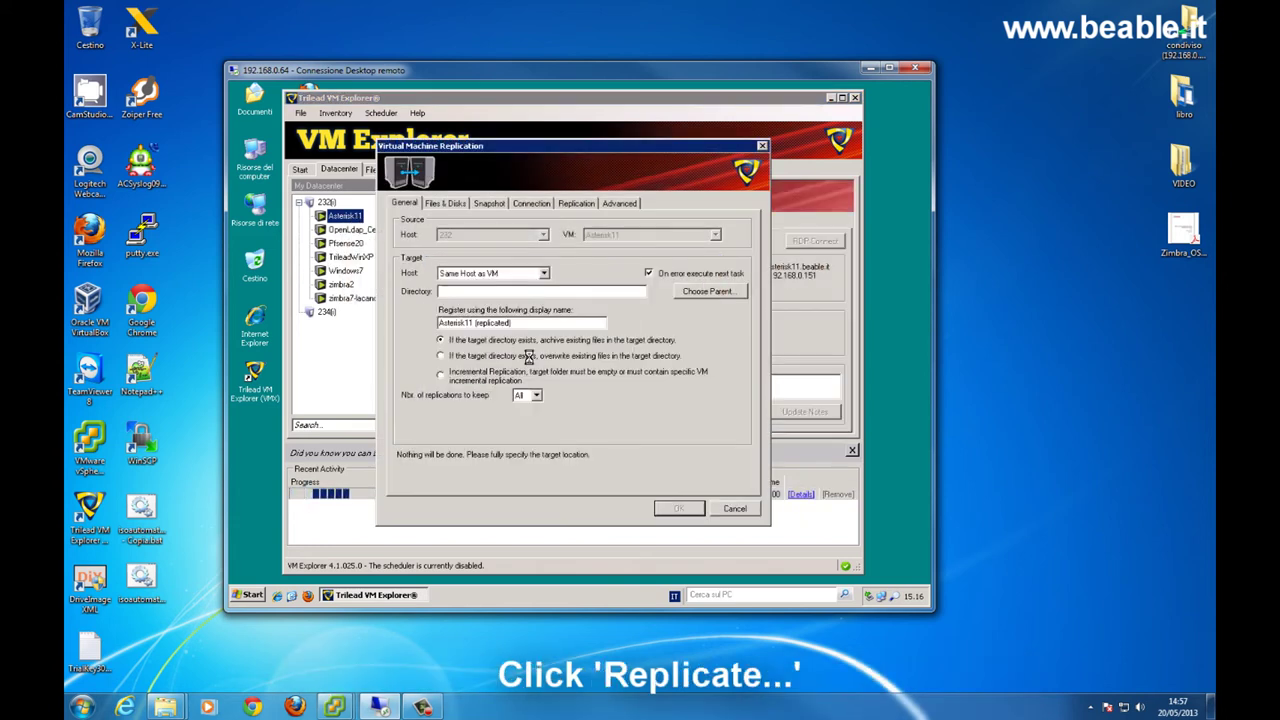
pyautogui.click(543, 273)
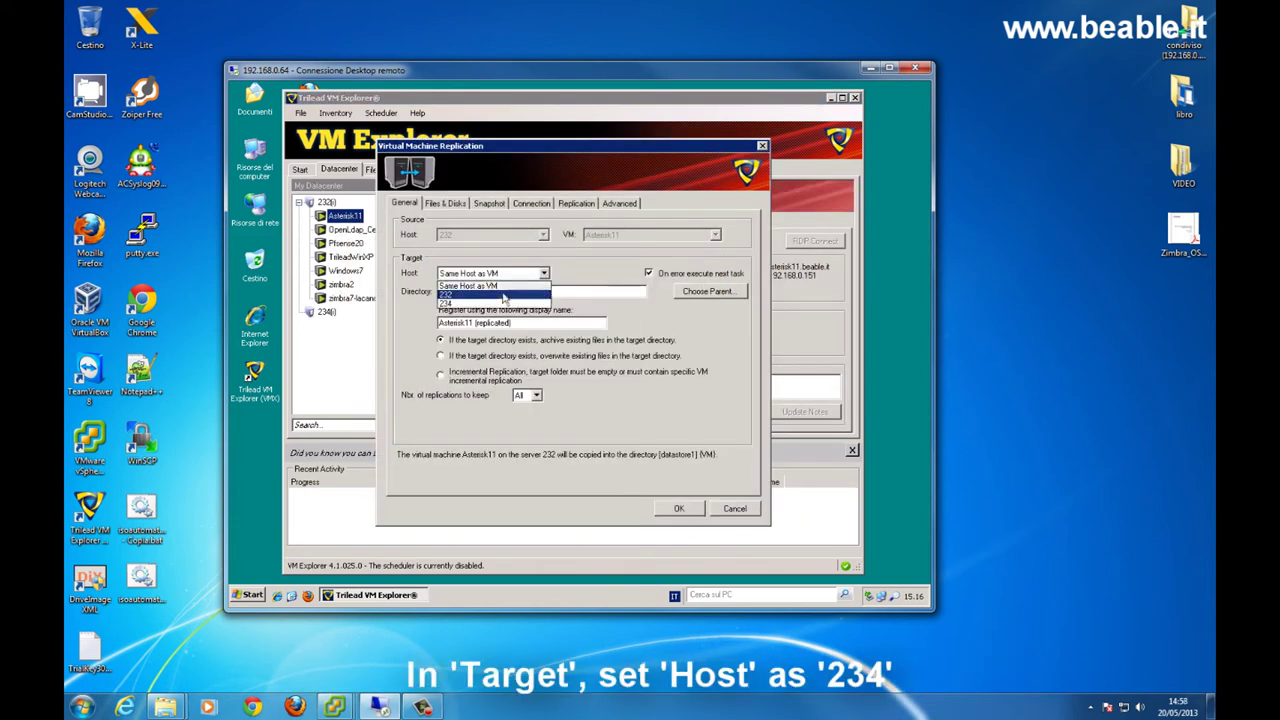
pyautogui.click(482, 303)
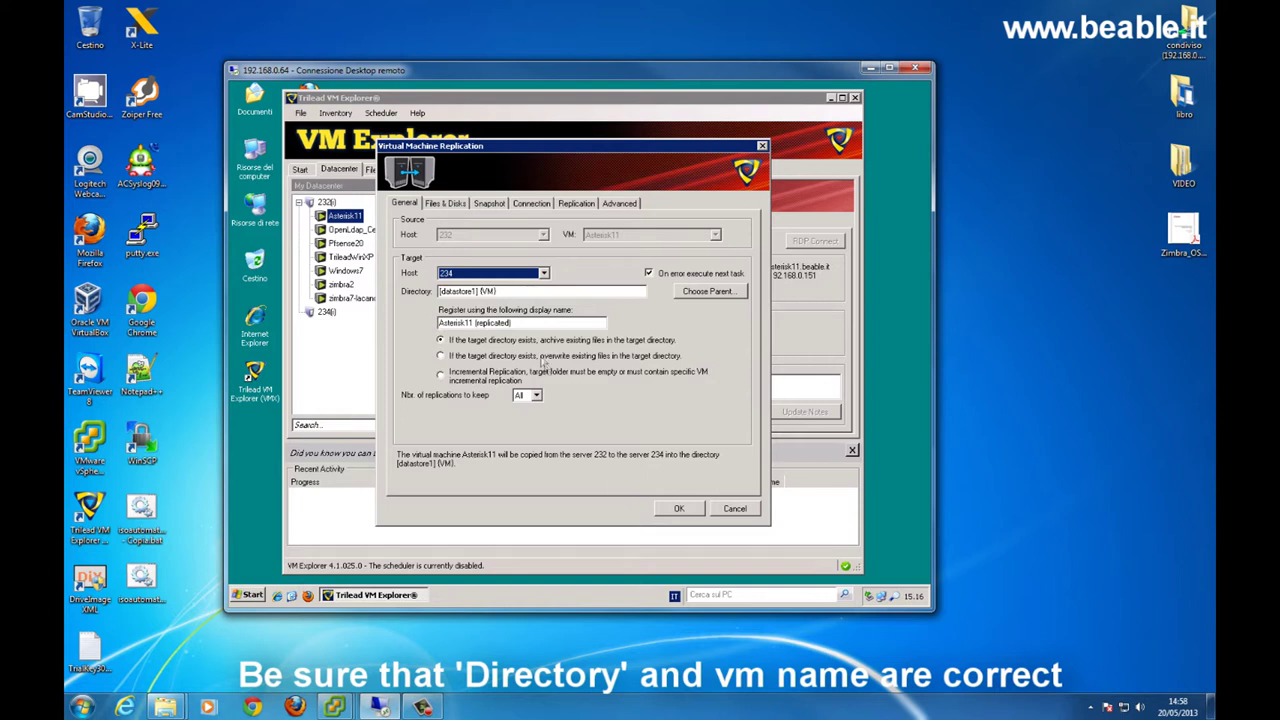
pyautogui.click(681, 510)
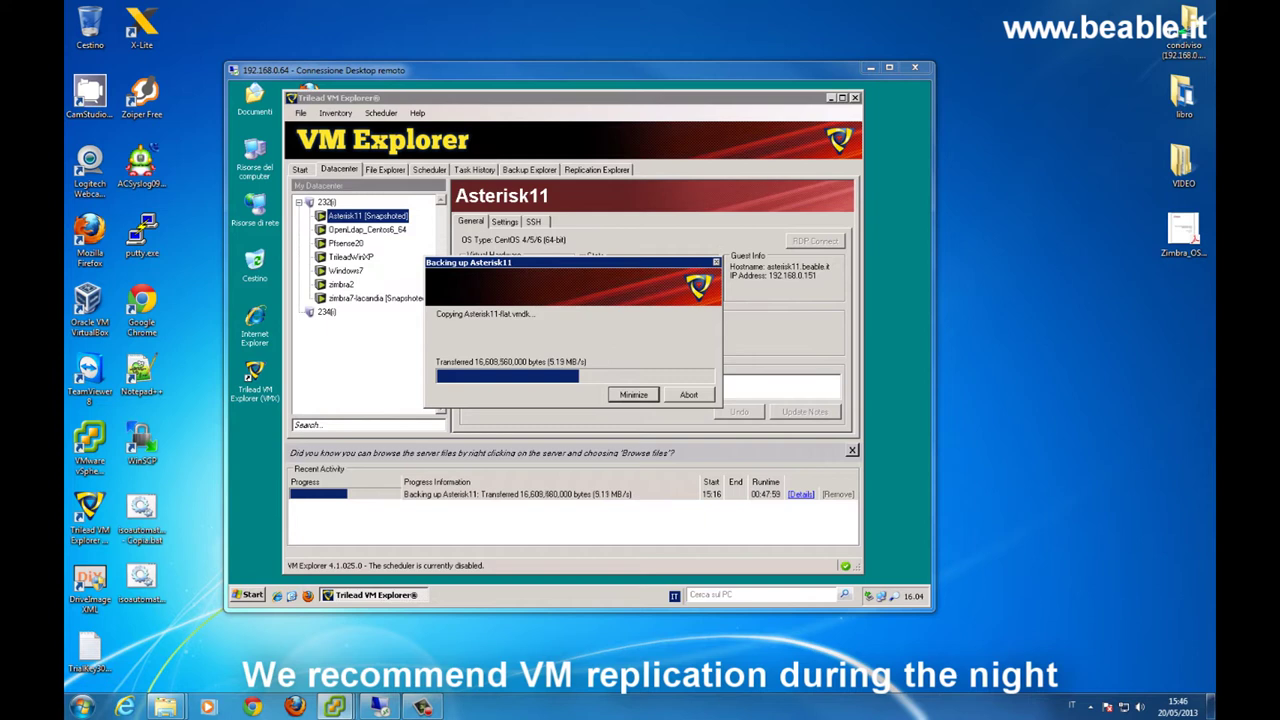
# - Once Asterisk11's replication finishes, close the report and refresh server 232
pyautogui.moveTo(1069, 109); pyautogui.dragTo(460, 103)
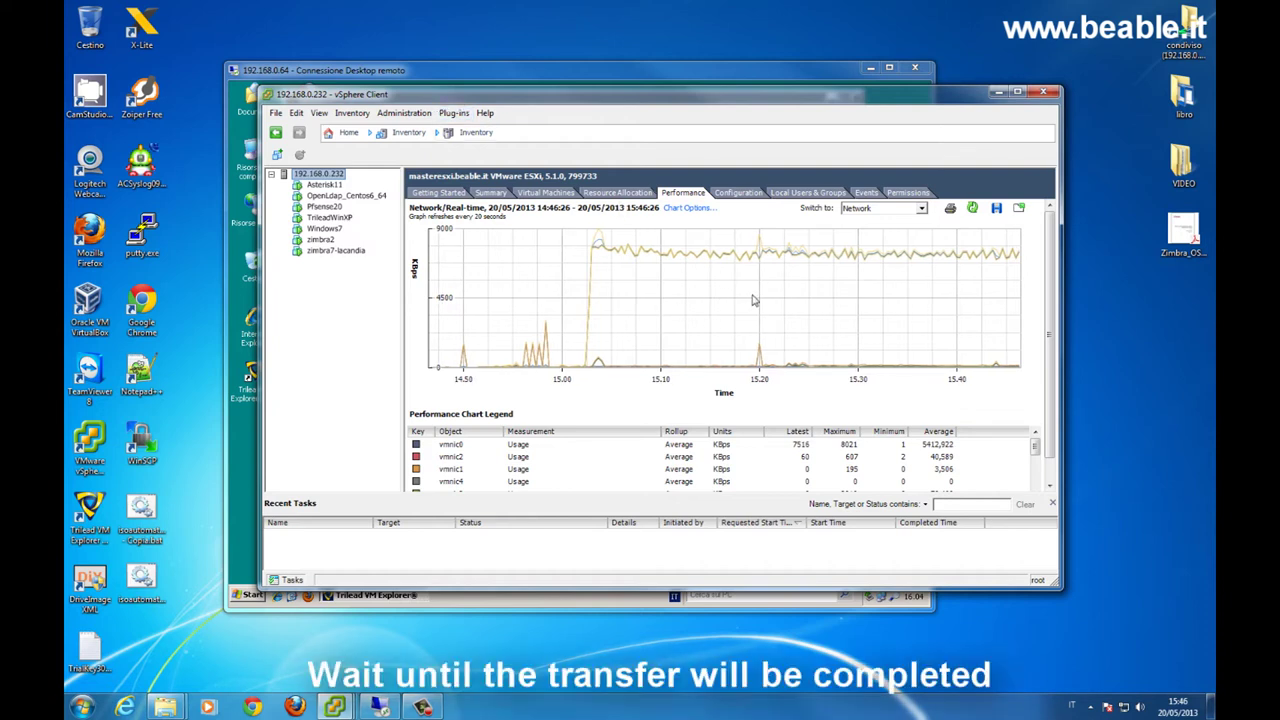
pyautogui.moveTo(619, 100); pyautogui.dragTo(1215, 310)
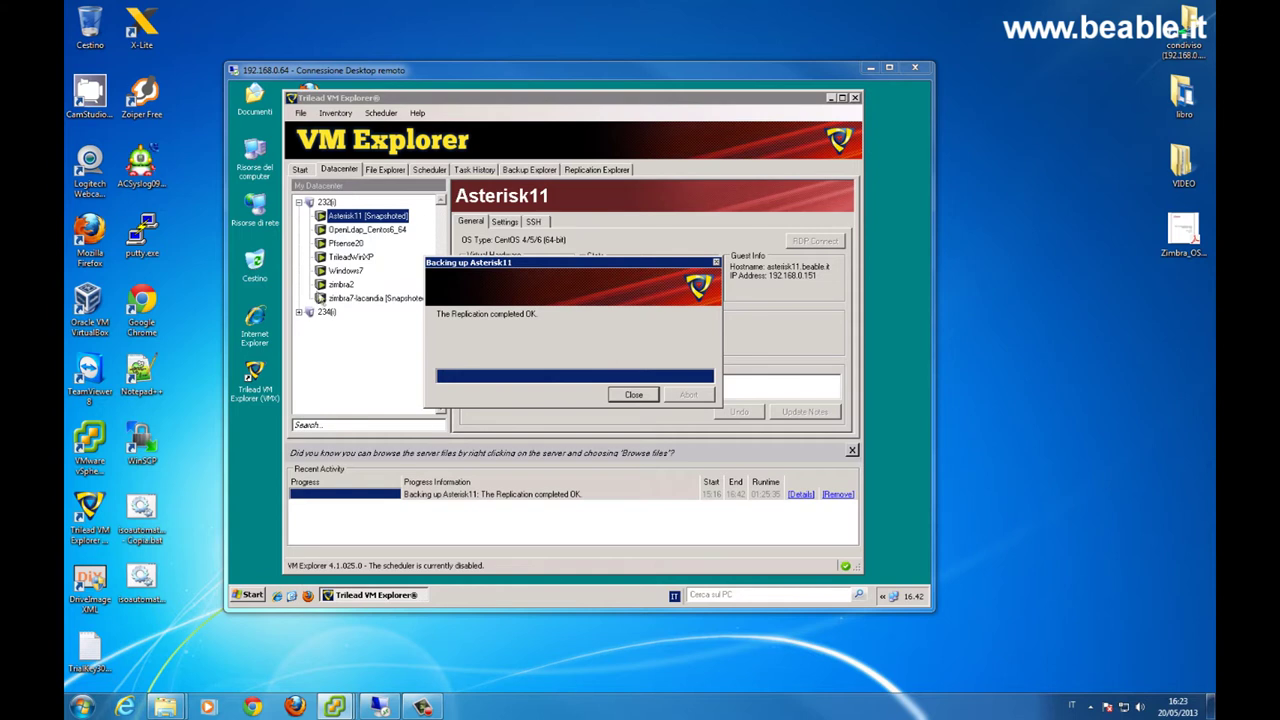
pyautogui.click(633, 394)
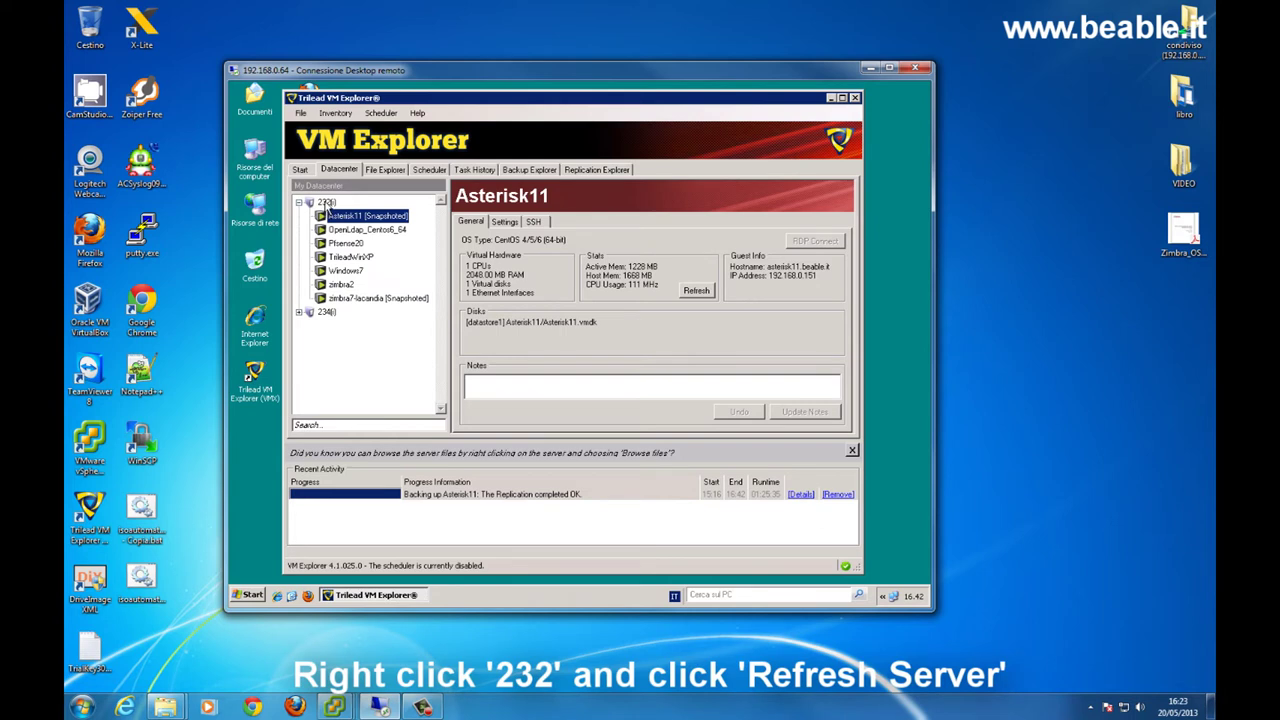
pyautogui.rightClick(327, 203)
pyautogui.click(348, 228)
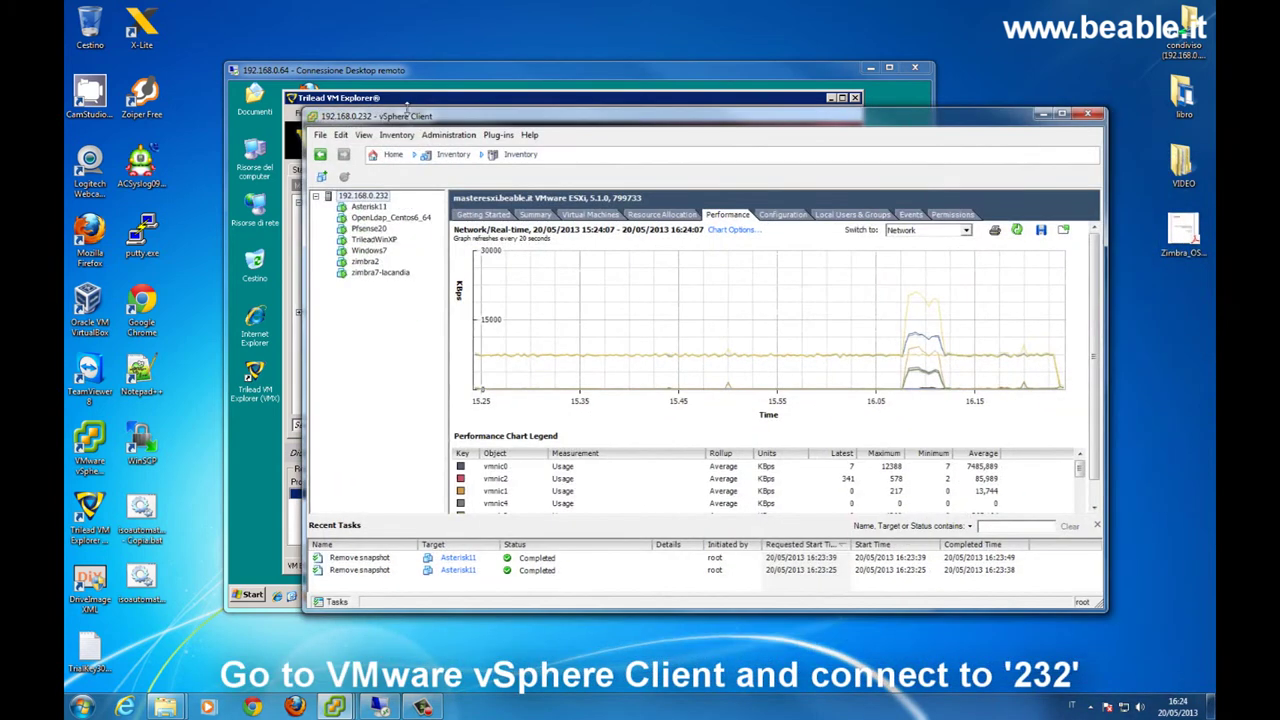
# - In Asterisk11's console, log in as root and halt it with 'shutdown -h now'
pyautogui.rightClick(372, 206)
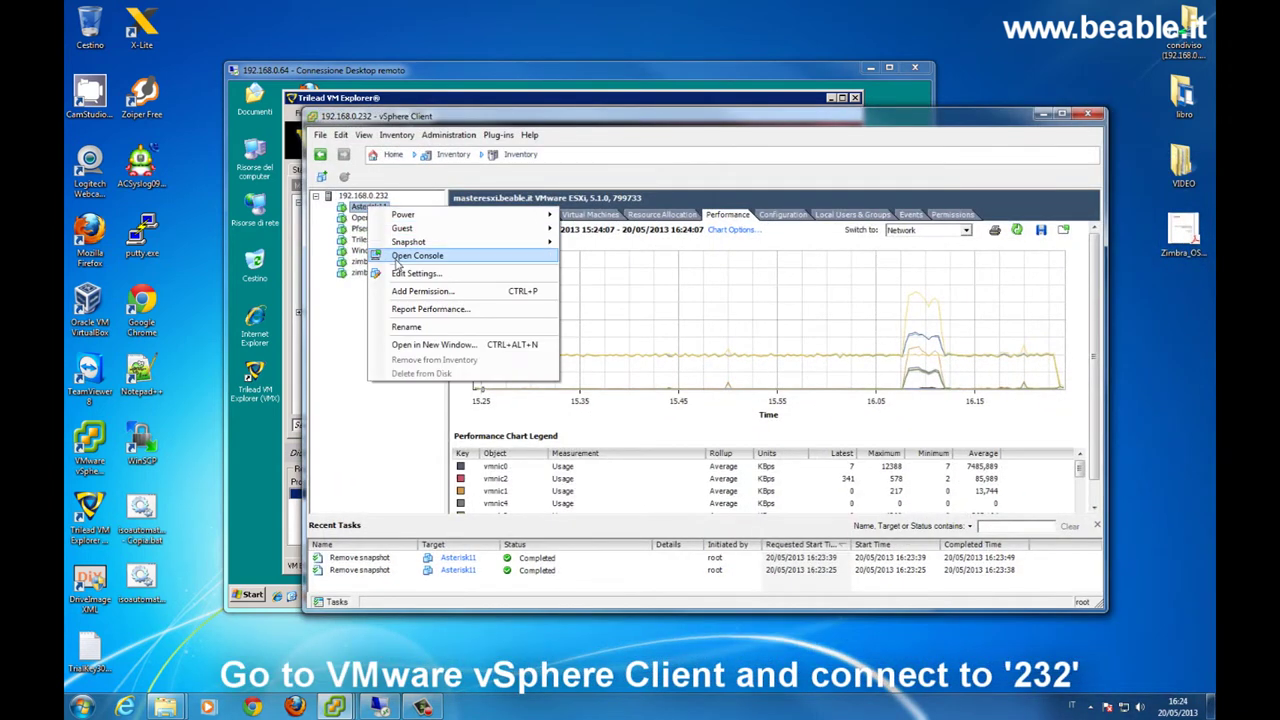
pyautogui.click(400, 262)
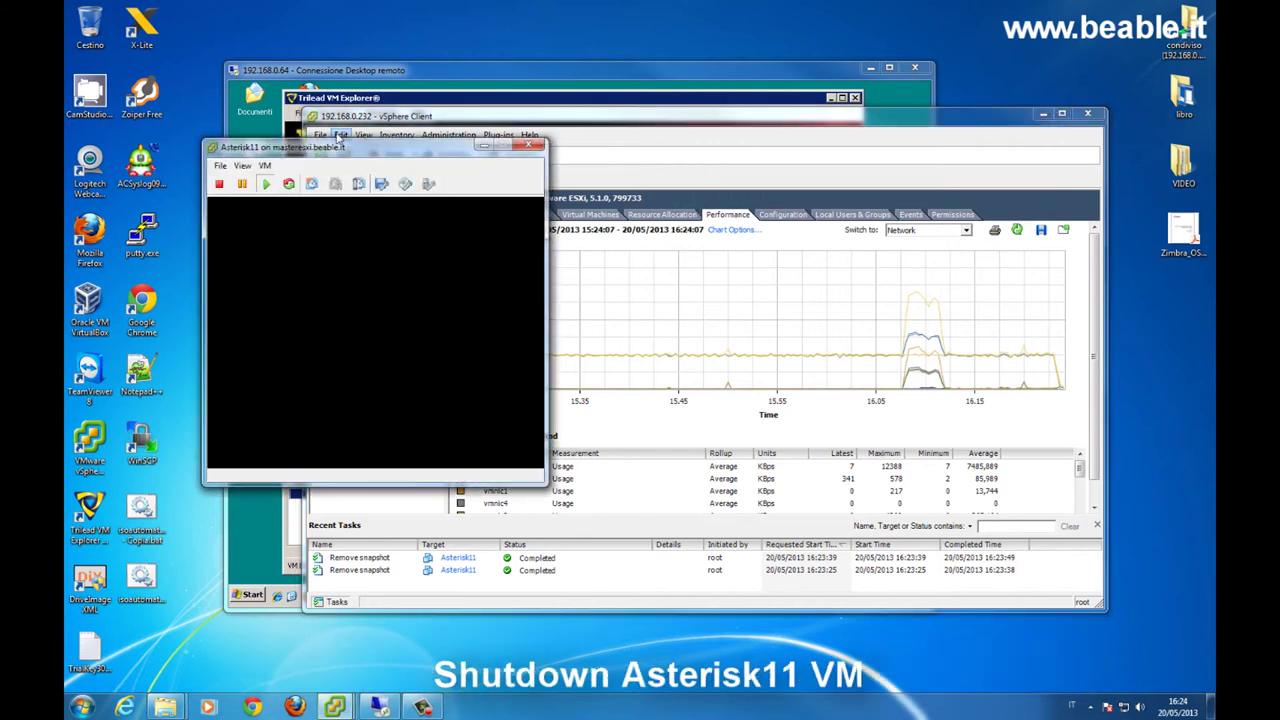
pyautogui.moveTo(343, 150); pyautogui.dragTo(419, 48)
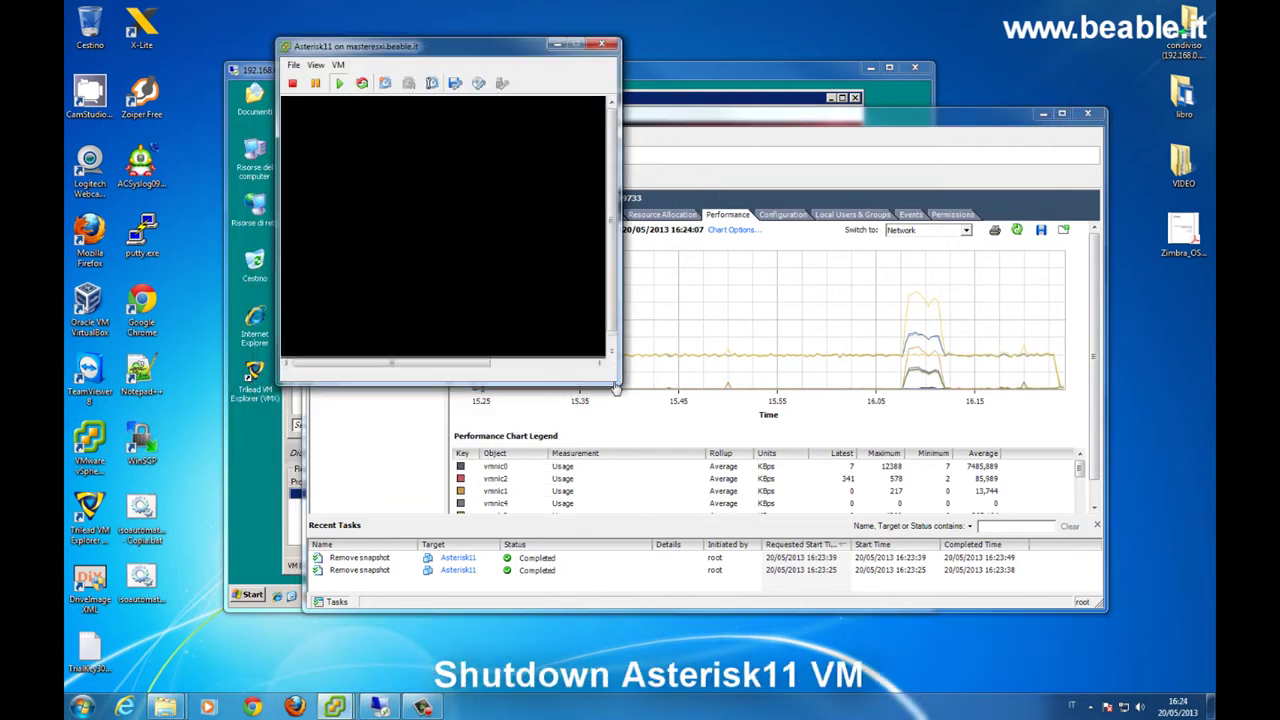
pyautogui.click(548, 314)
pyautogui.press('Return')
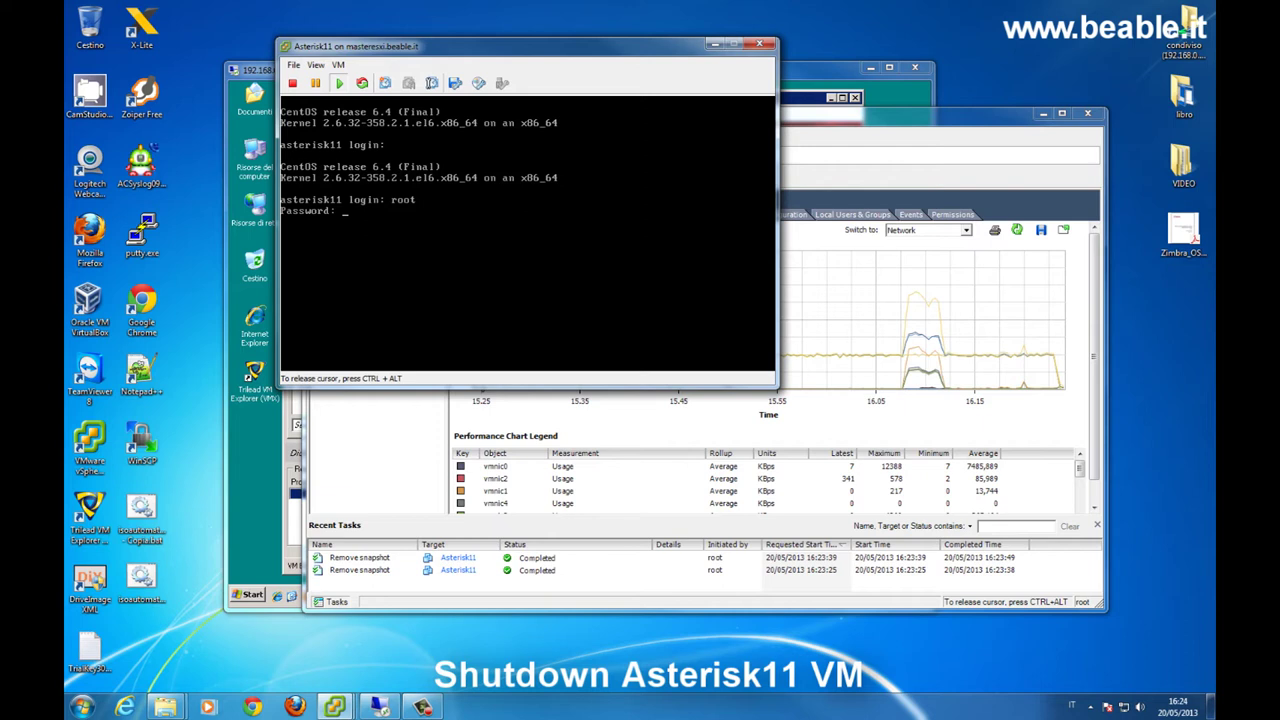
pyautogui.press('Return')
pyautogui.write('shutdown -h now')
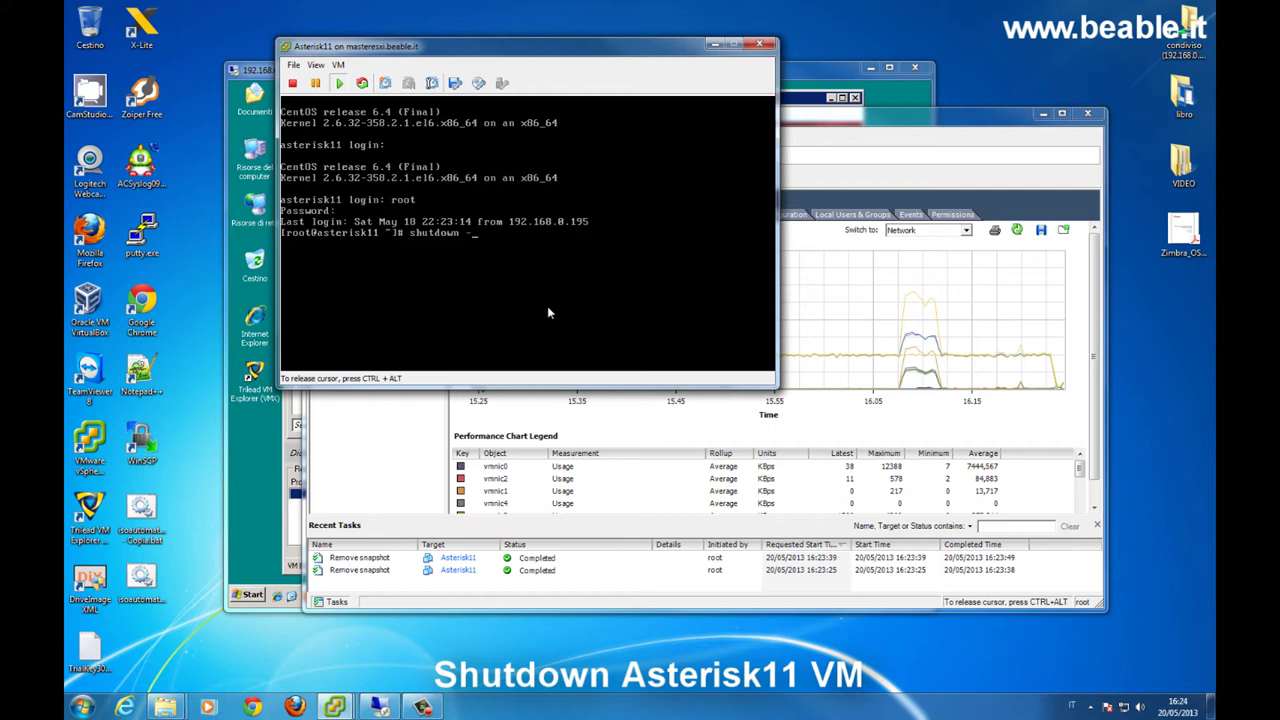
pyautogui.press('Return')
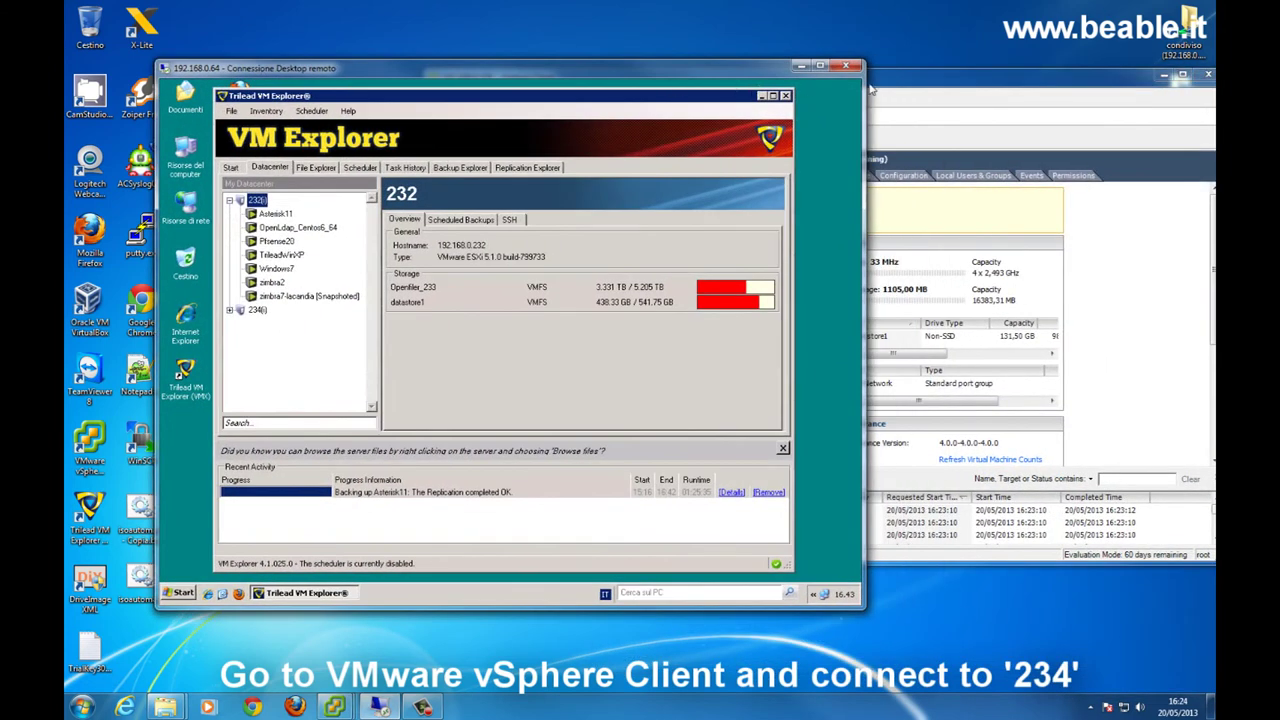
# - Refresh host 232 to confirm Asterisk11 is off, then return to Asterisk11 (replicated) in vSphere
pyautogui.click(874, 90)
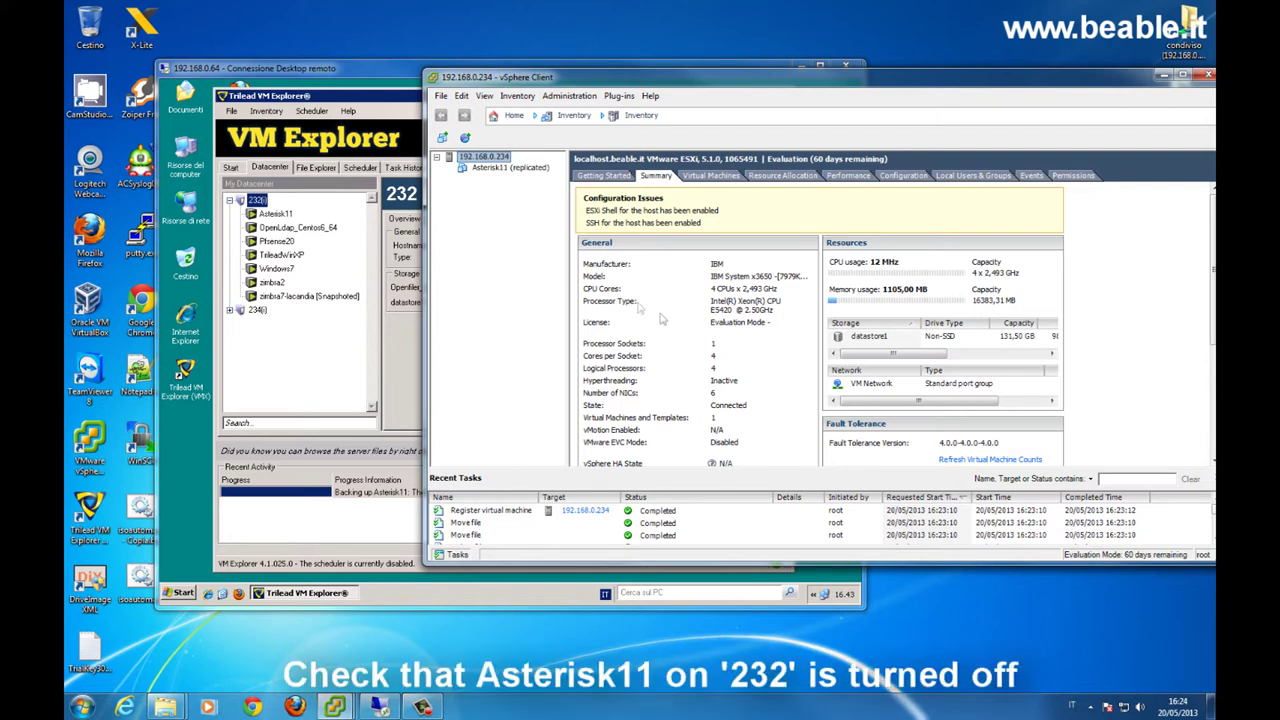
pyautogui.rightClick(258, 201)
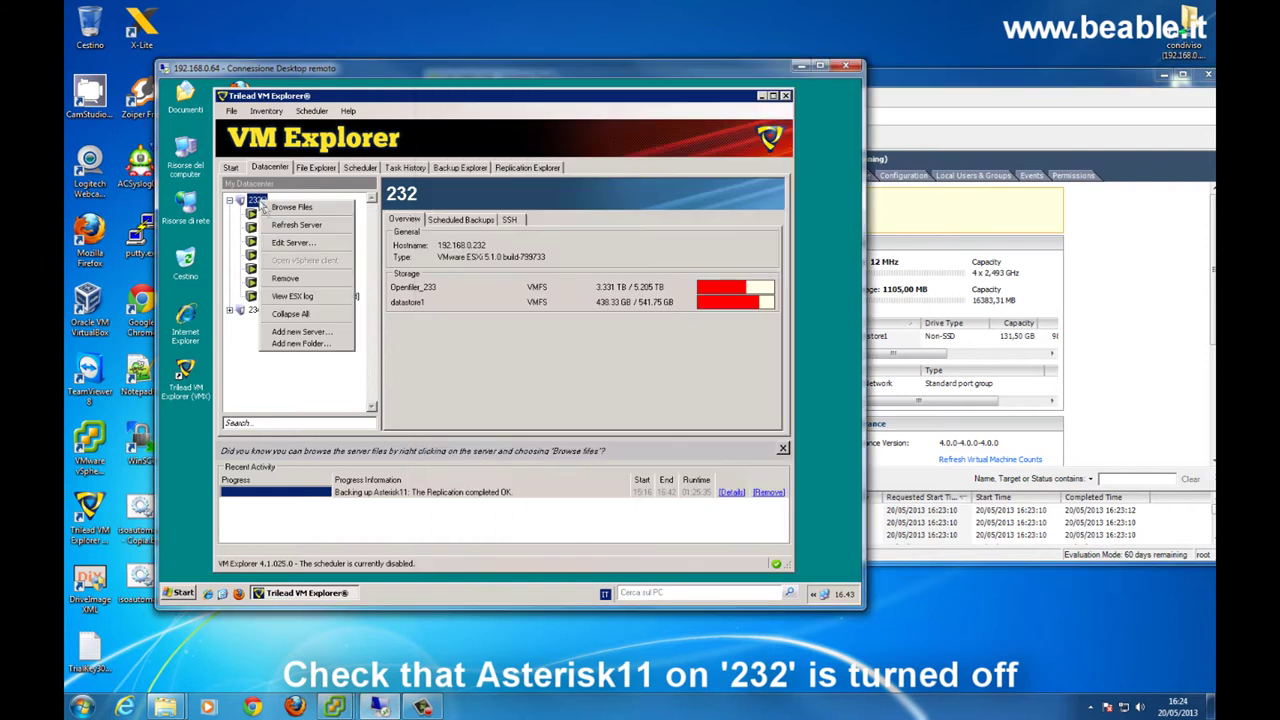
pyautogui.click(290, 221)
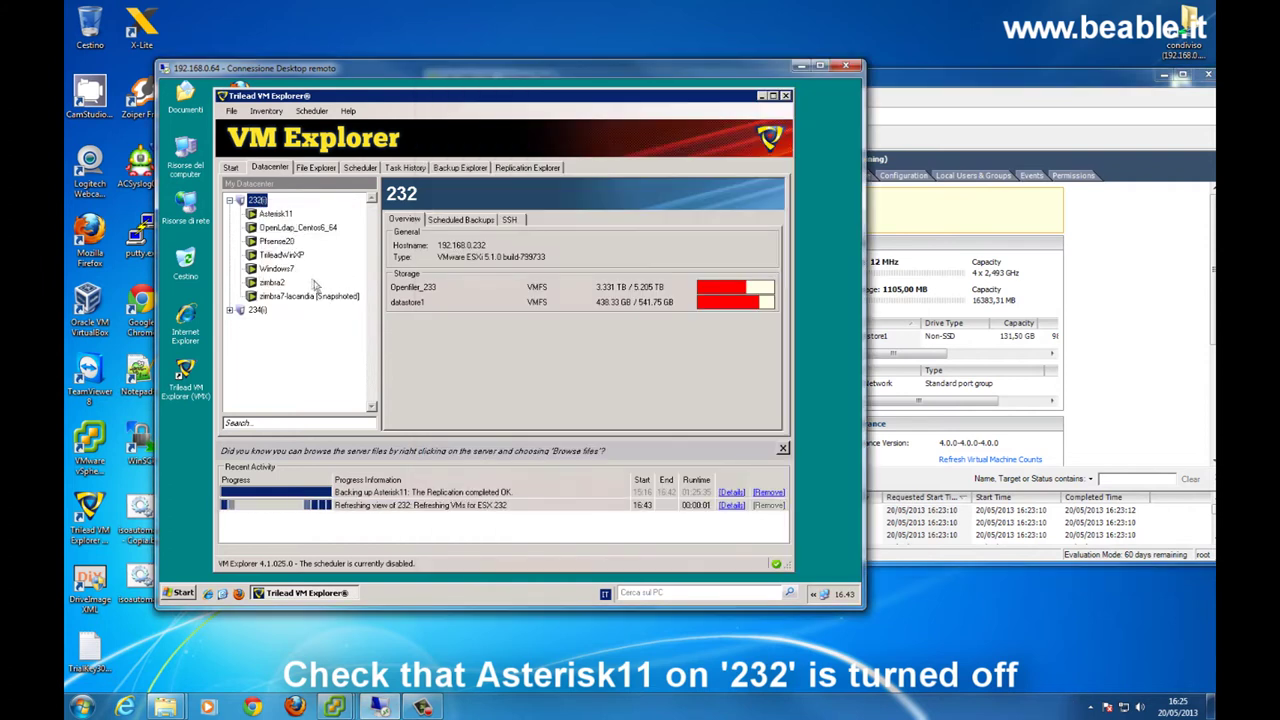
pyautogui.click(990, 78)
pyautogui.rightClick(500, 170)
# - Power on Asterisk11 (replicated), open its console and answer 'I moved it' to the VM question
pyautogui.moveTo(540, 176)
pyautogui.click(738, 178)
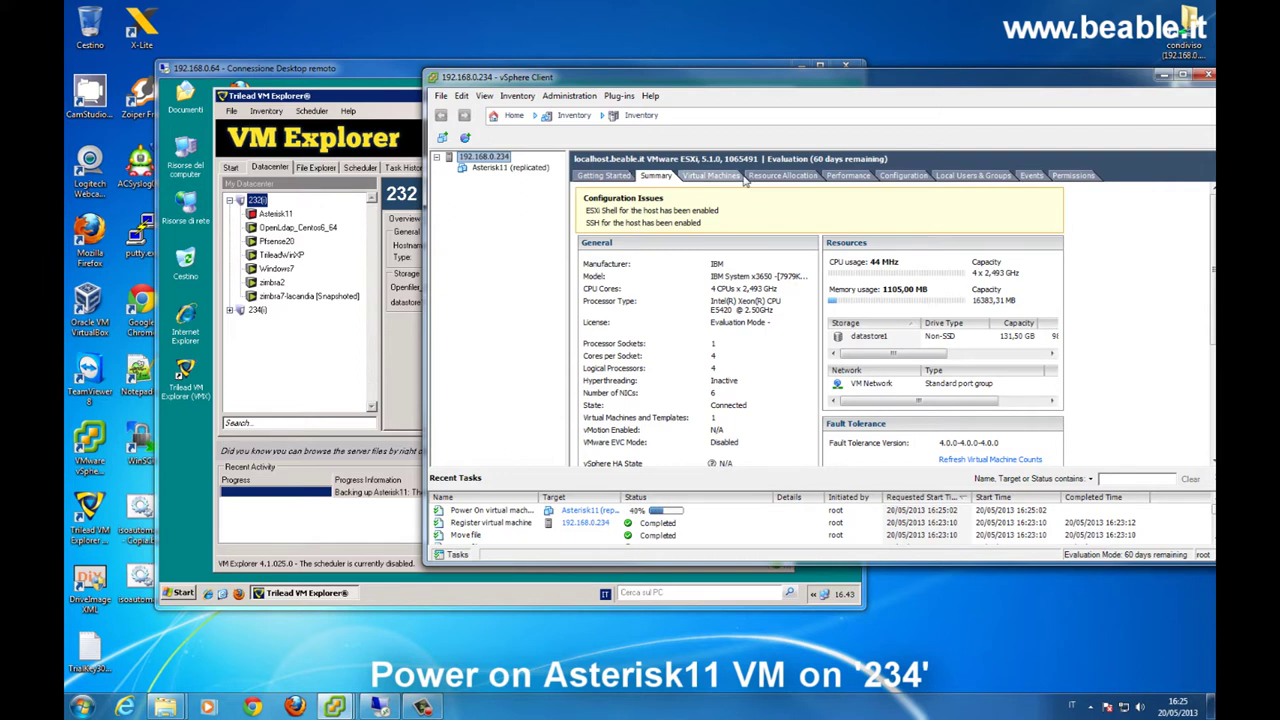
pyautogui.click(498, 170)
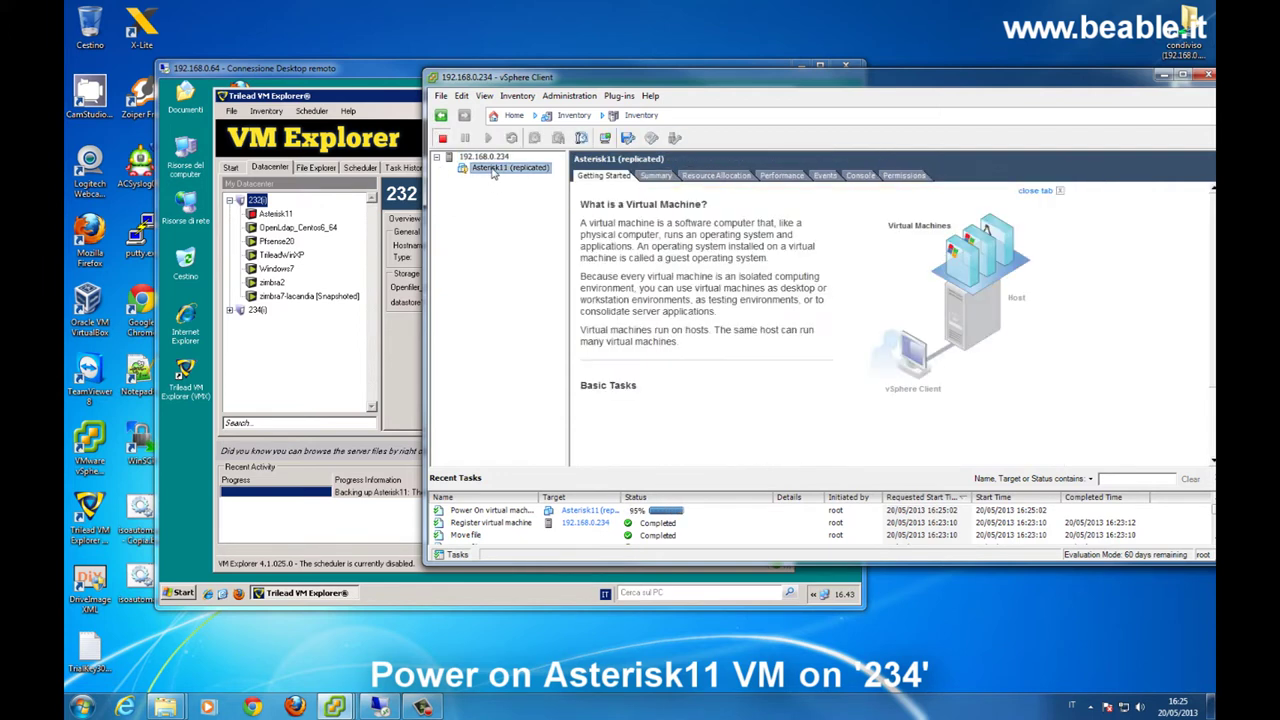
pyautogui.rightClick(493, 172)
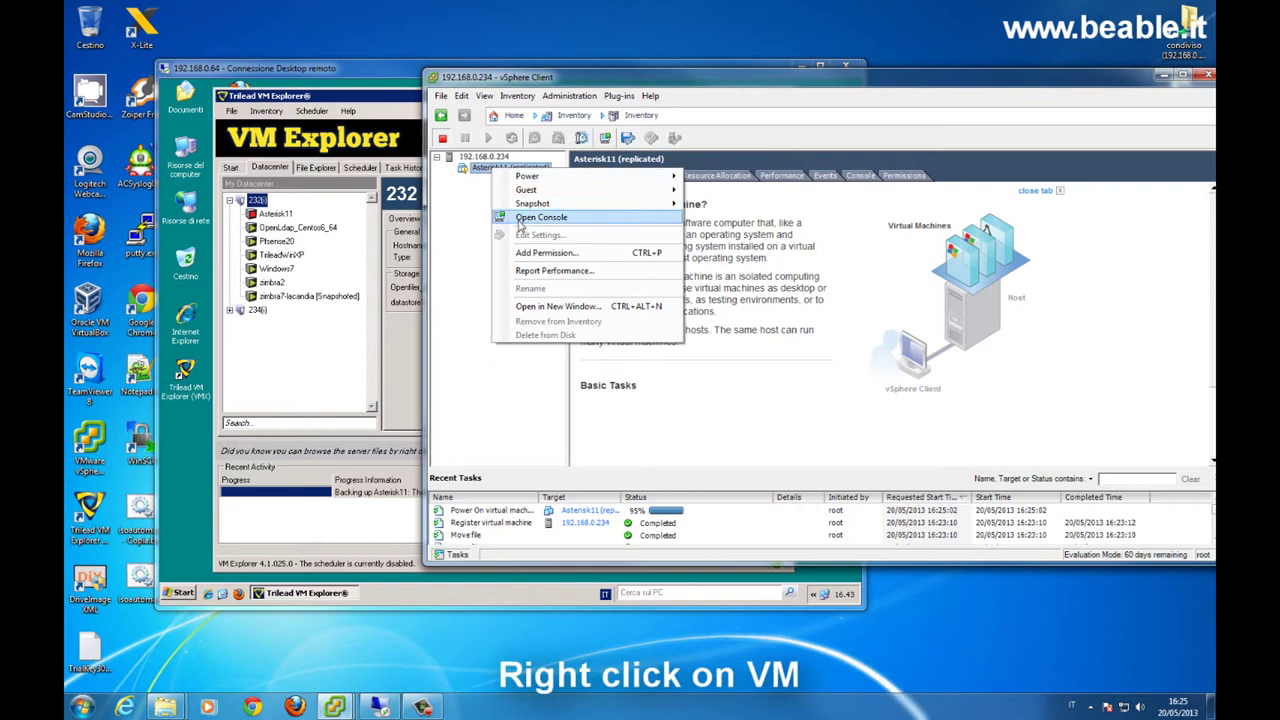
pyautogui.click(520, 219)
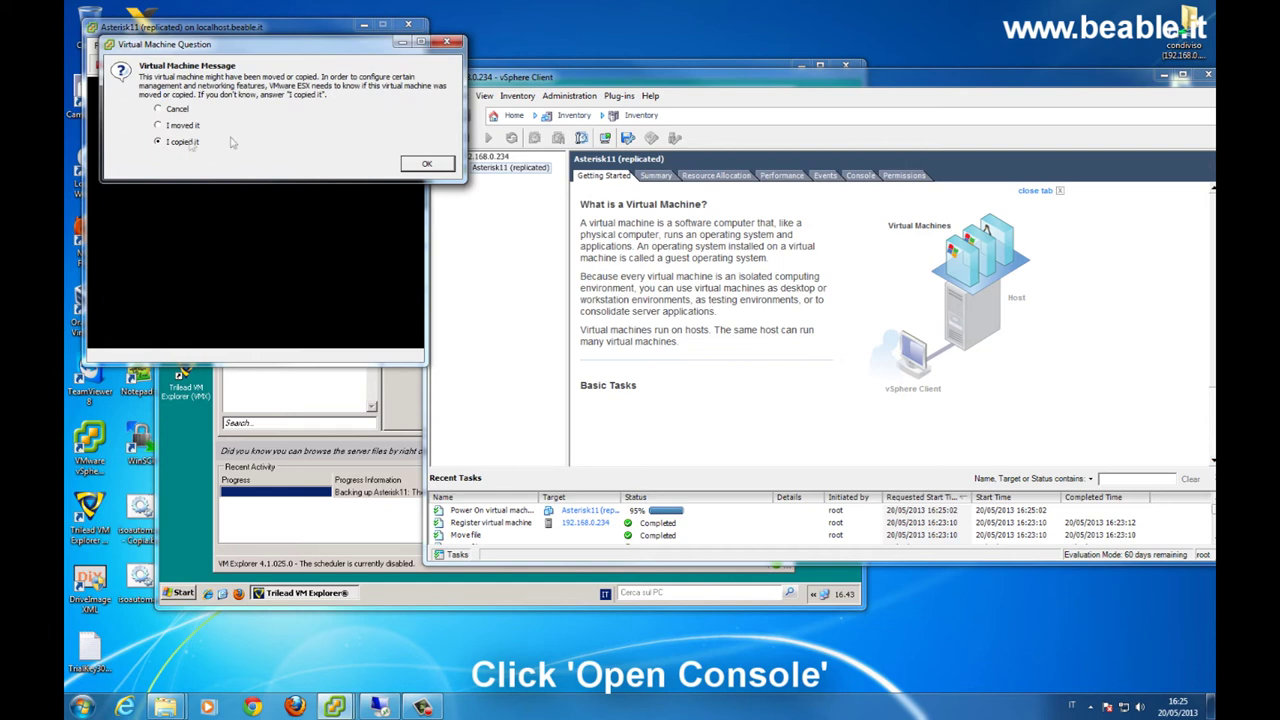
pyautogui.click(158, 125)
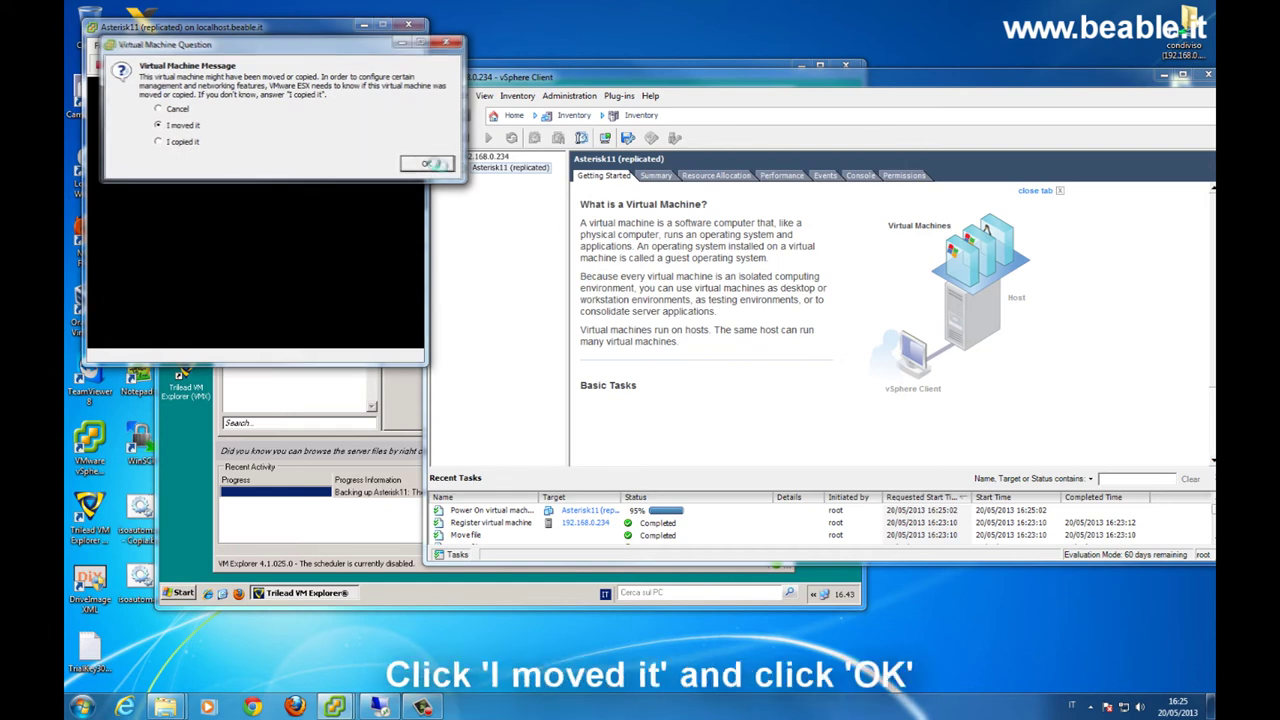
pyautogui.click(426, 163)
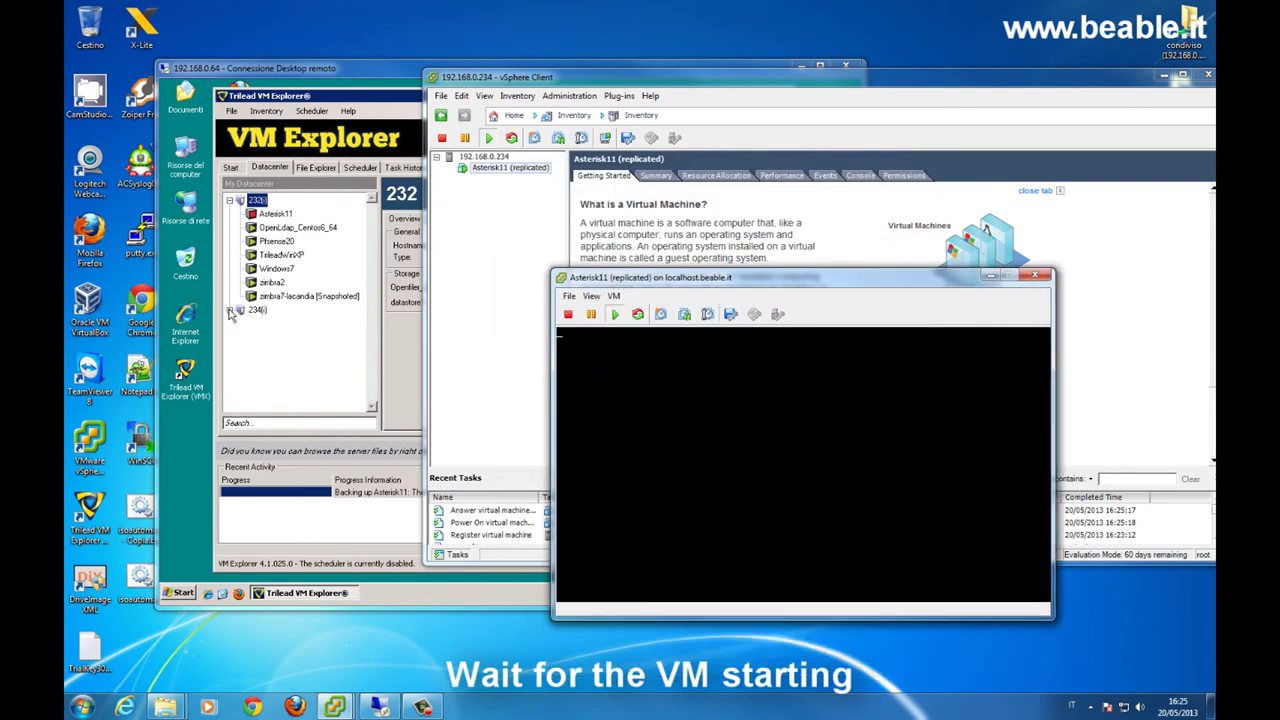
pyautogui.click(230, 312)
# - Refresh and expand host 234, then drag the Asterisk11 (replicated) console into view
pyautogui.rightClick(255, 311)
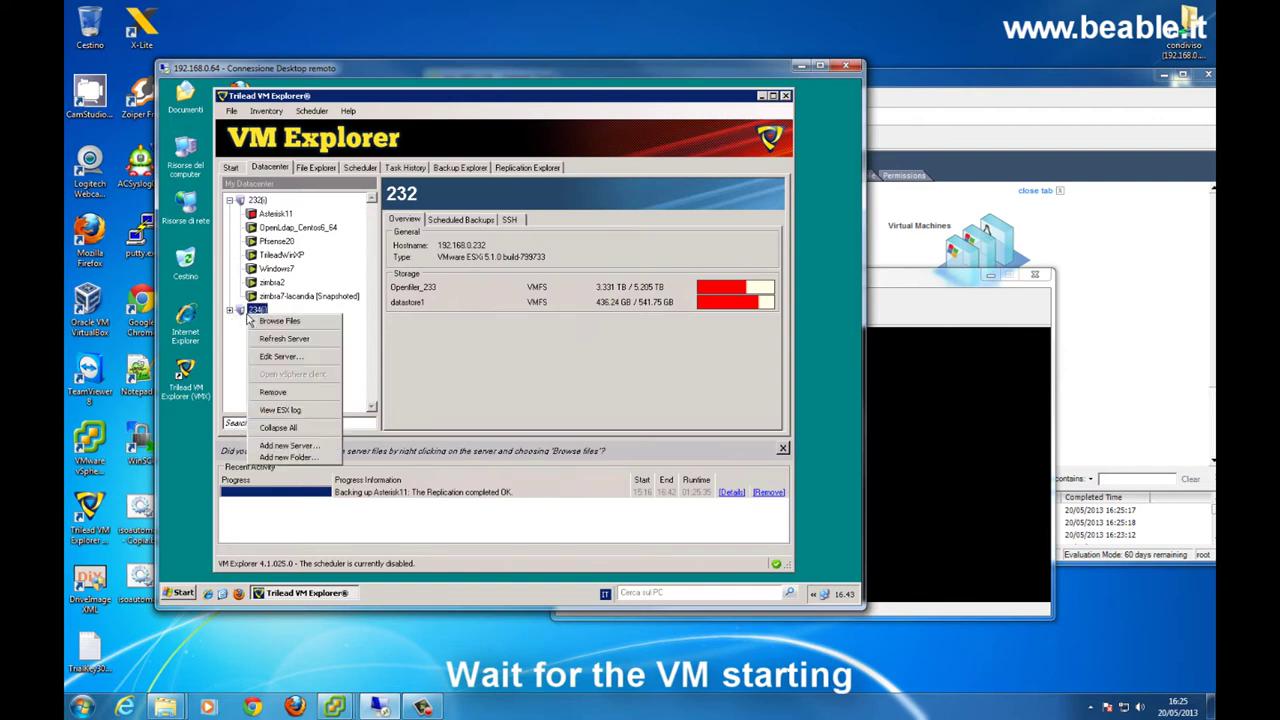
pyautogui.click(284, 338)
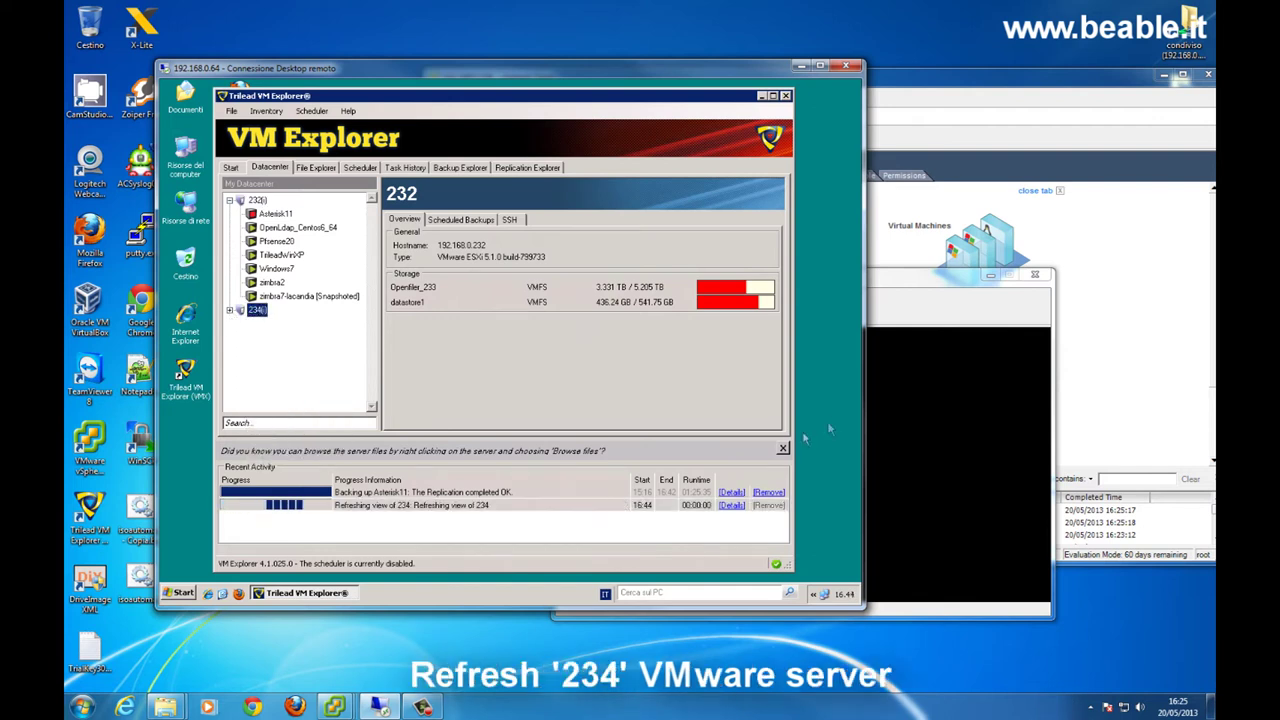
pyautogui.click(231, 310)
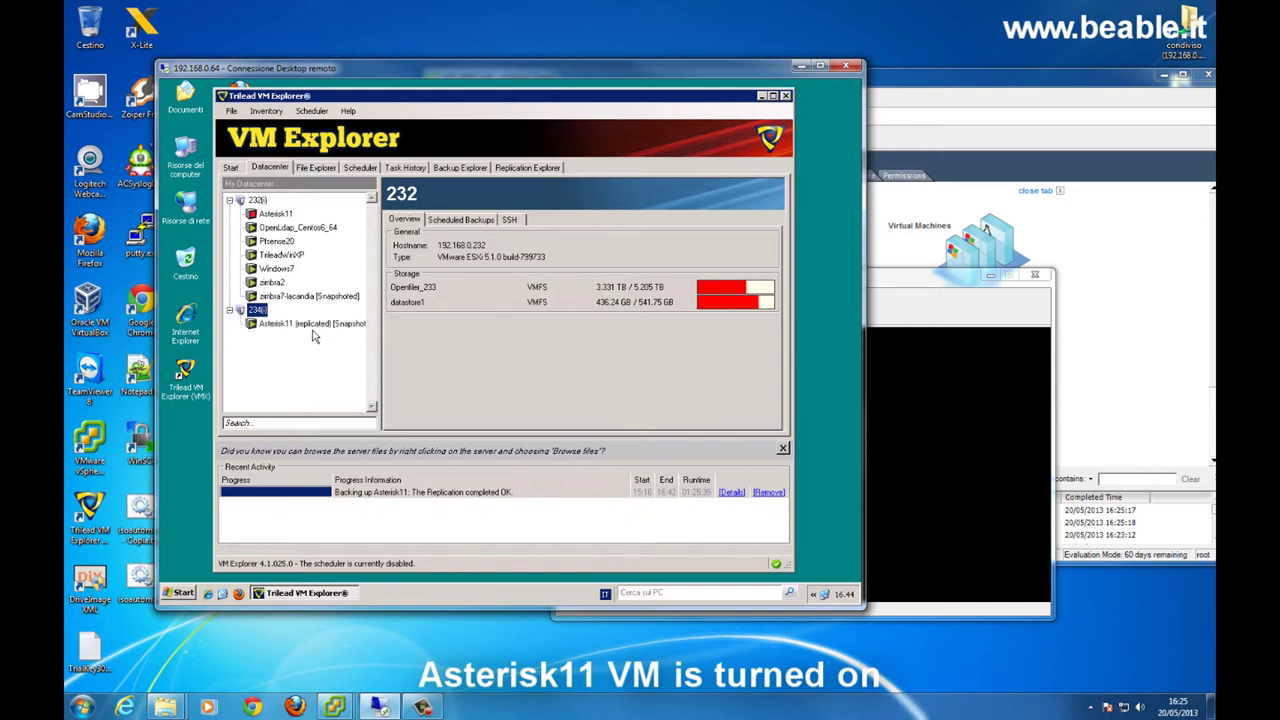
pyautogui.moveTo(912, 285); pyautogui.dragTo(682, 330)
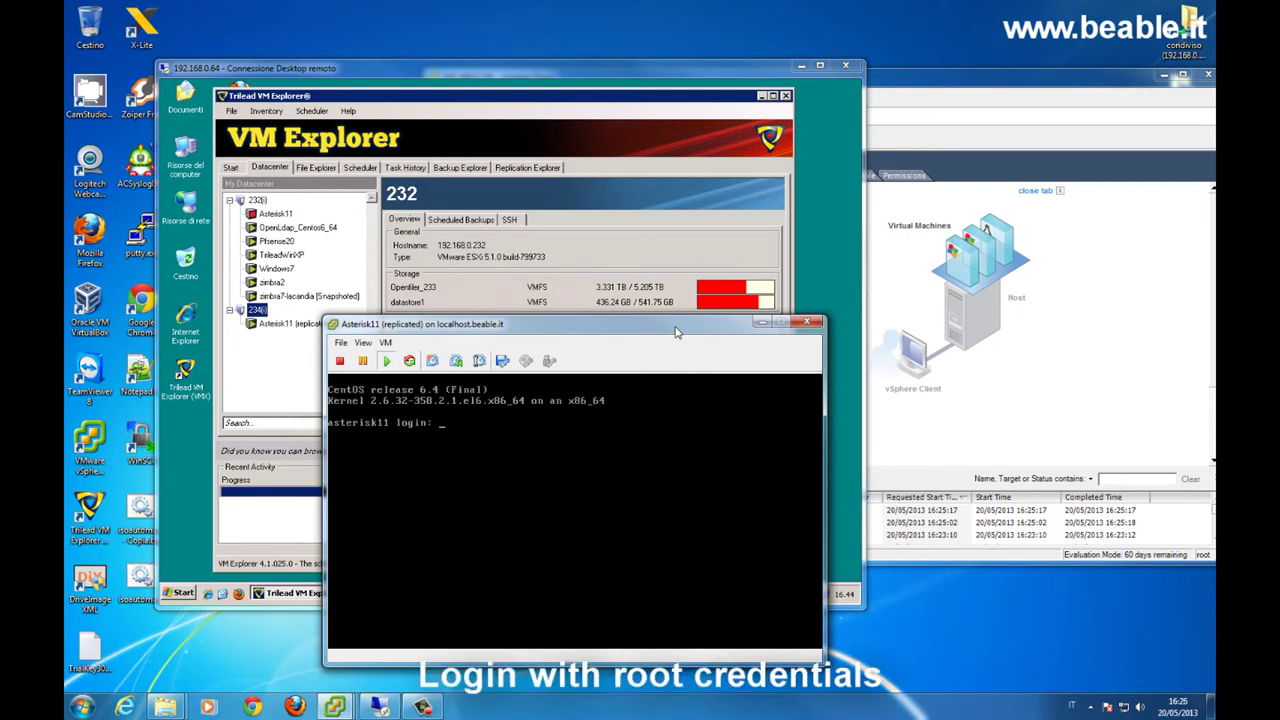
# - Log in to the replica's console as root, run ifconfig to check networking, then exit
pyautogui.click(791, 589)
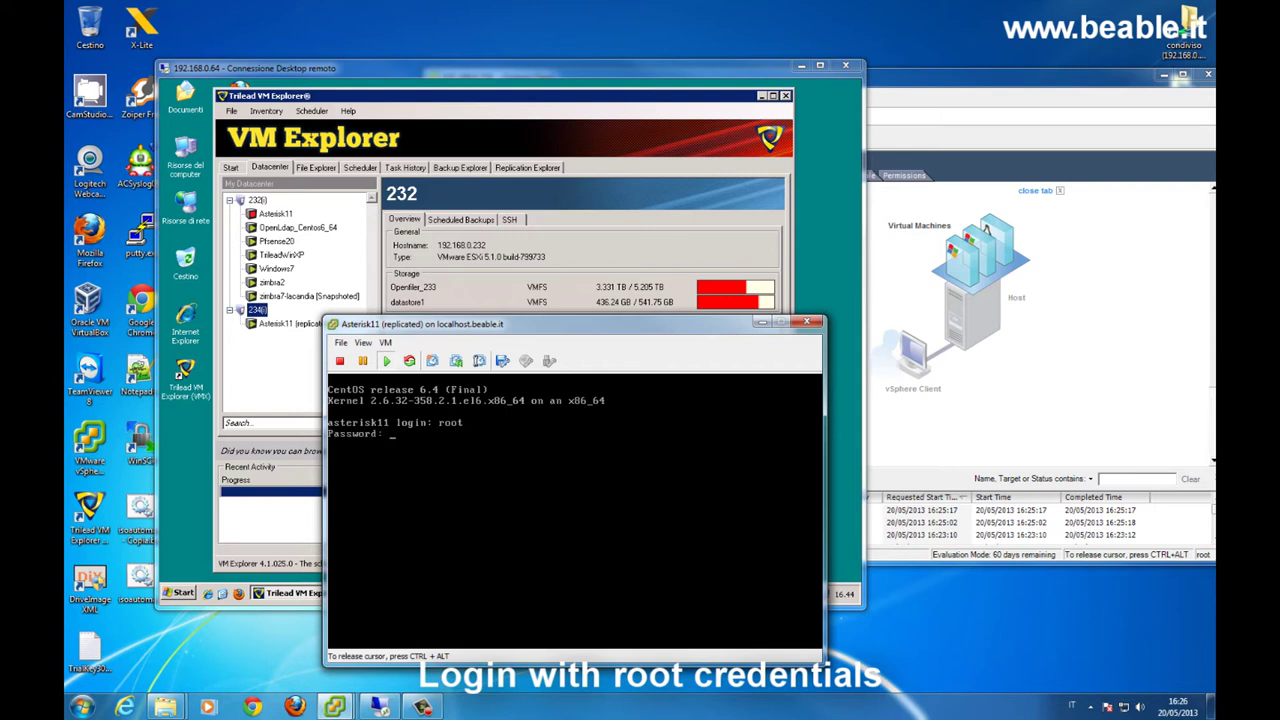
pyautogui.press('Return')
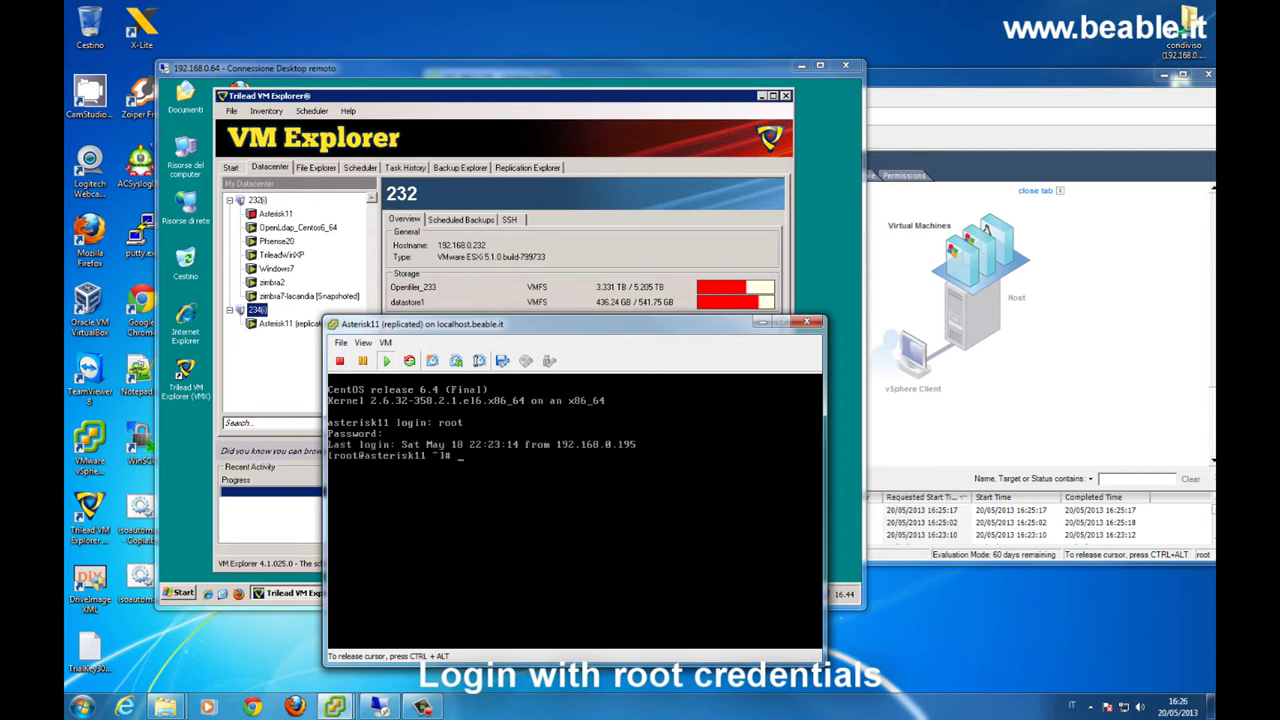
pyautogui.write('ifconfig')
pyautogui.press('Return')
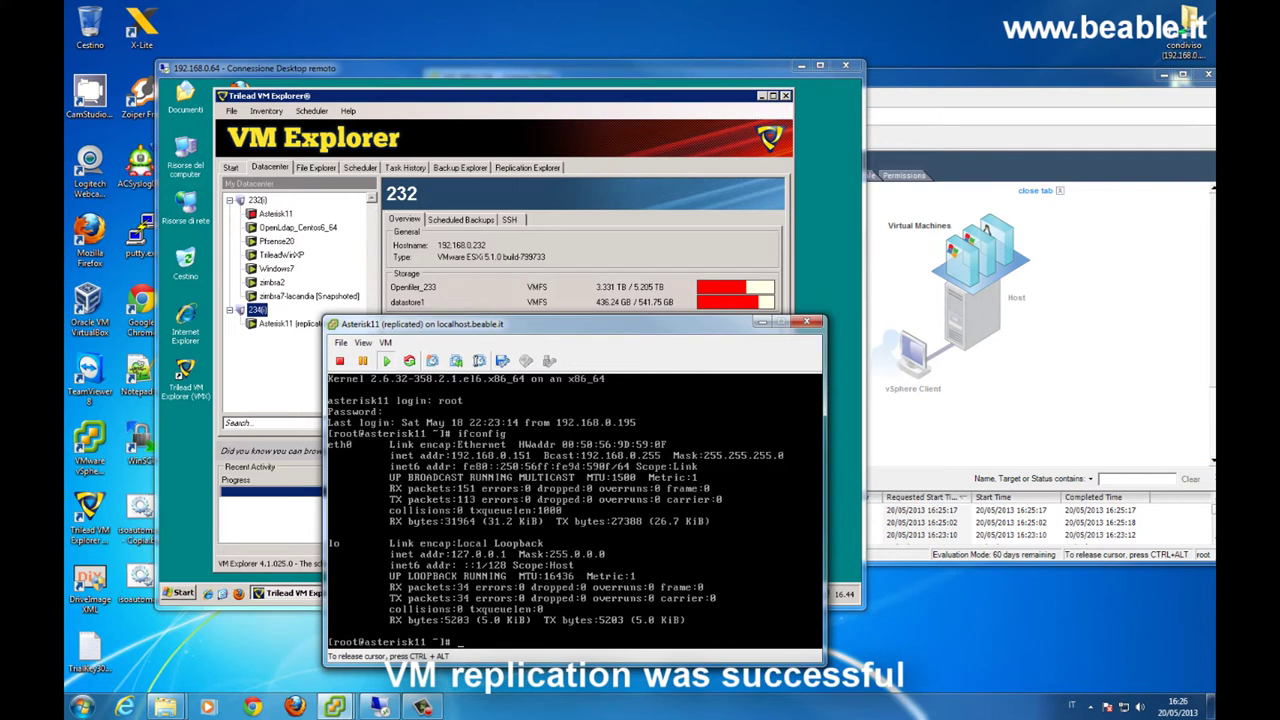
pyautogui.write('it')
pyautogui.press('Return')
pyautogui.hotkey('ctrl', 'alt')
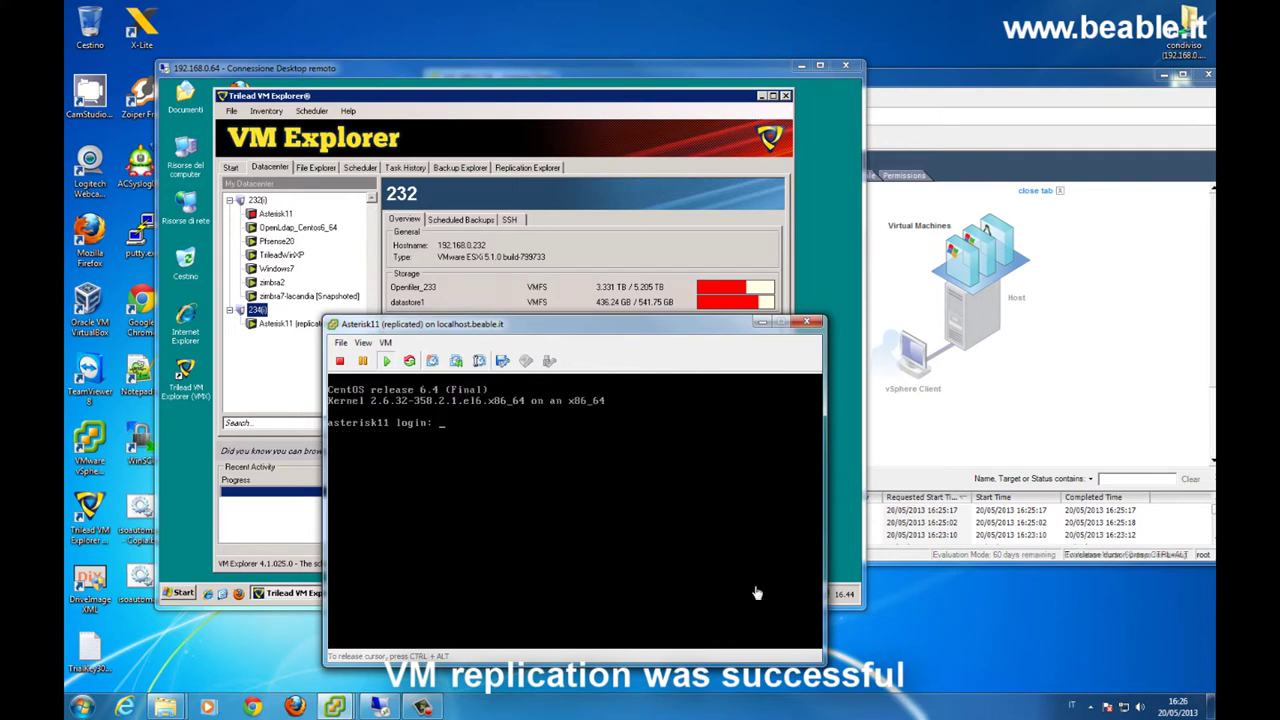
# - Close the Asterisk11 console window and the vSphere Client
pyautogui.click(807, 321)
pyautogui.click(1050, 94)
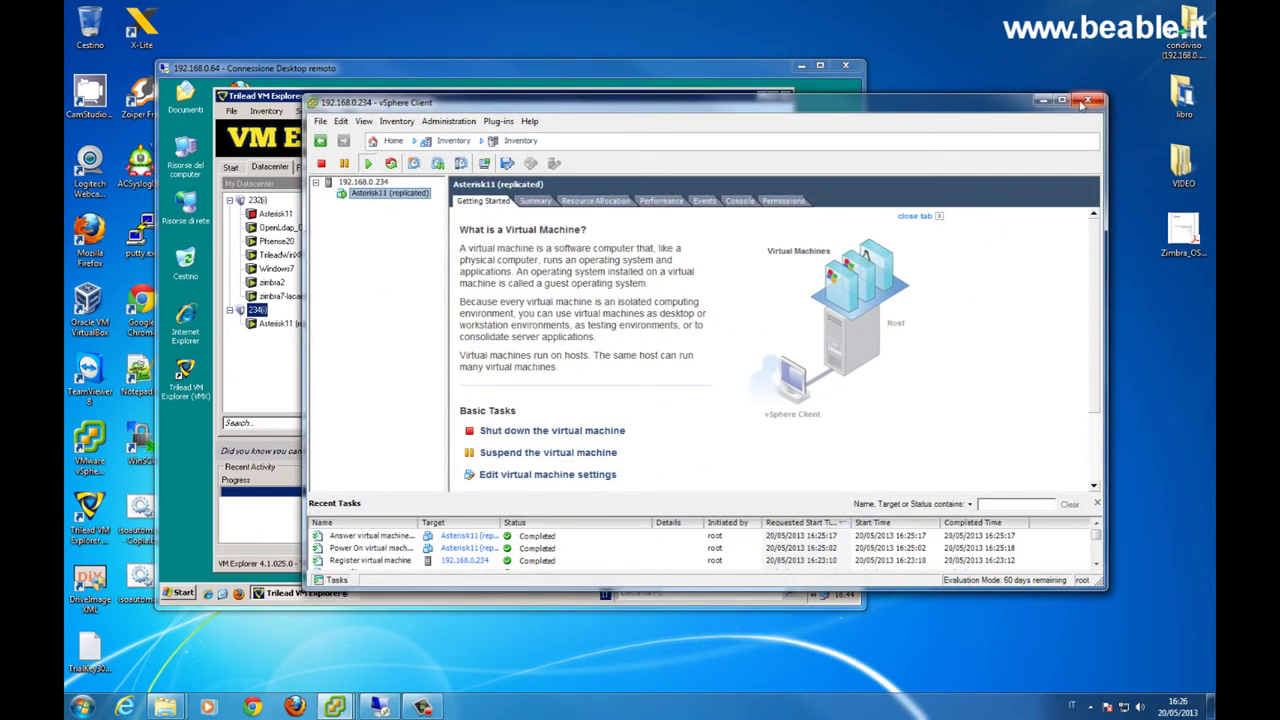
pyautogui.click(1087, 100)
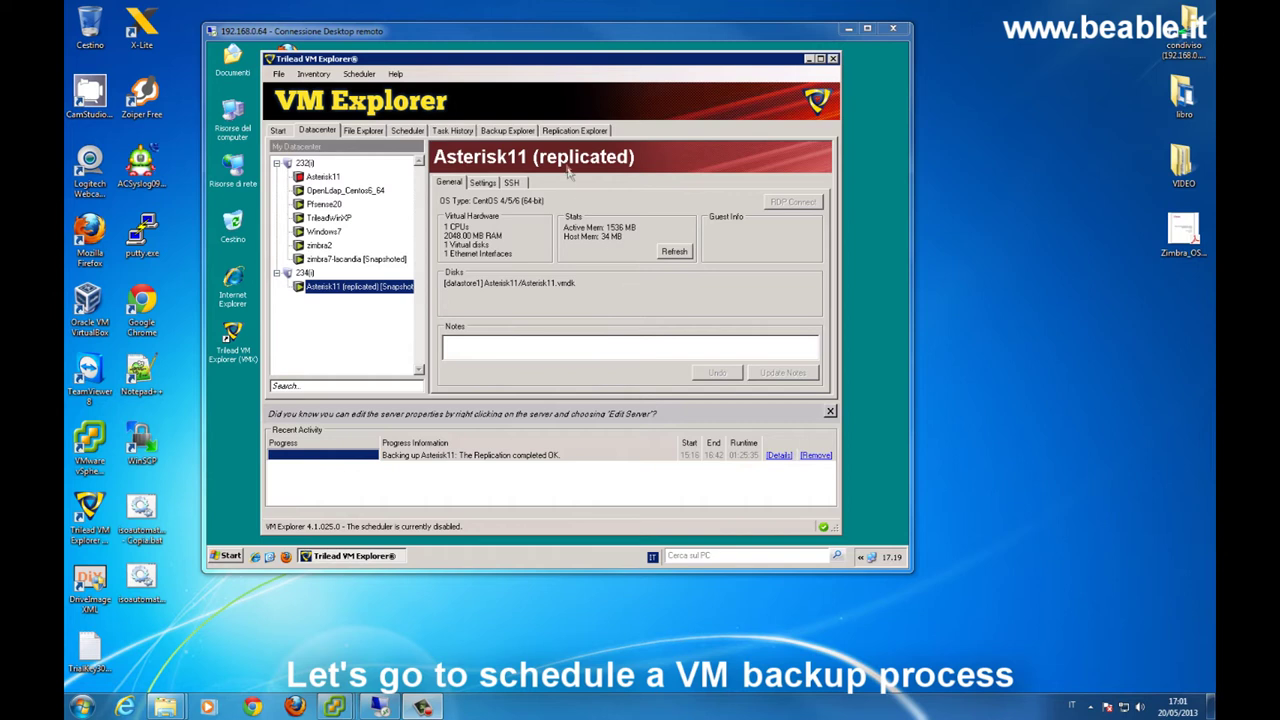
# - Schedule Pfsense20 replication weekly on Monday and Wednesday starting at 22:00
pyautogui.moveTo(525, 34); pyautogui.dragTo(575, 45)
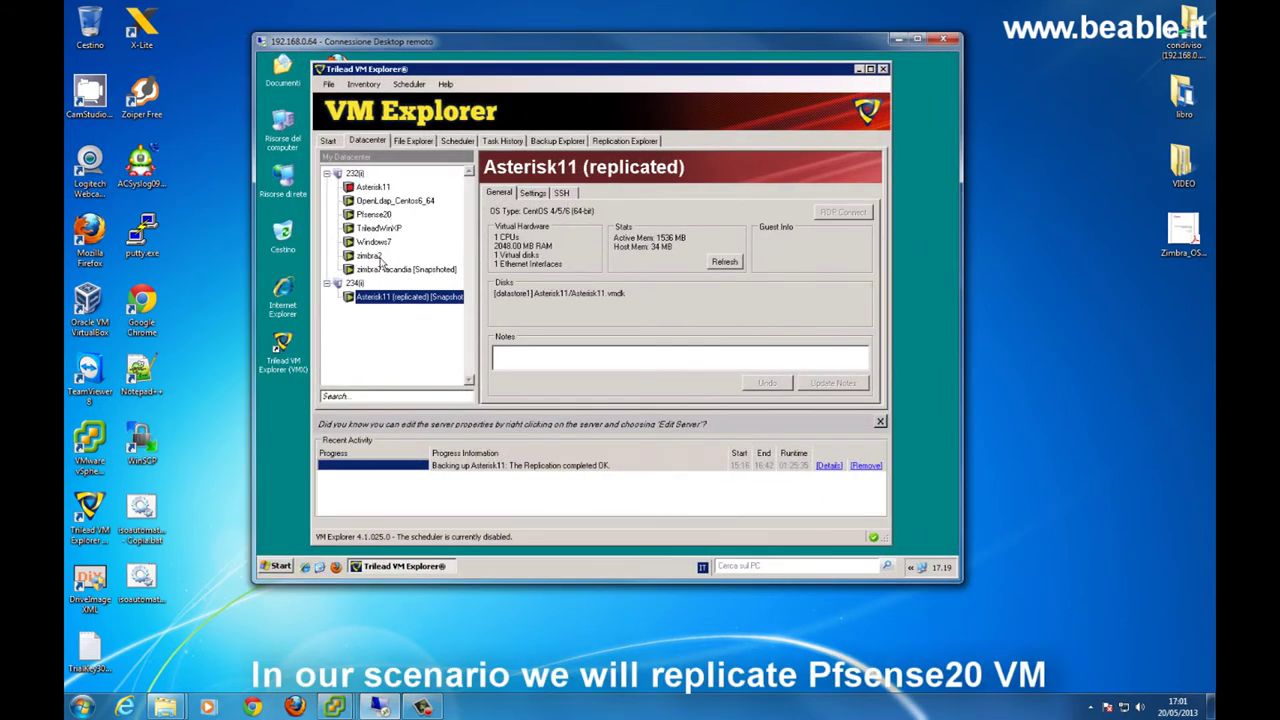
pyautogui.click(374, 214)
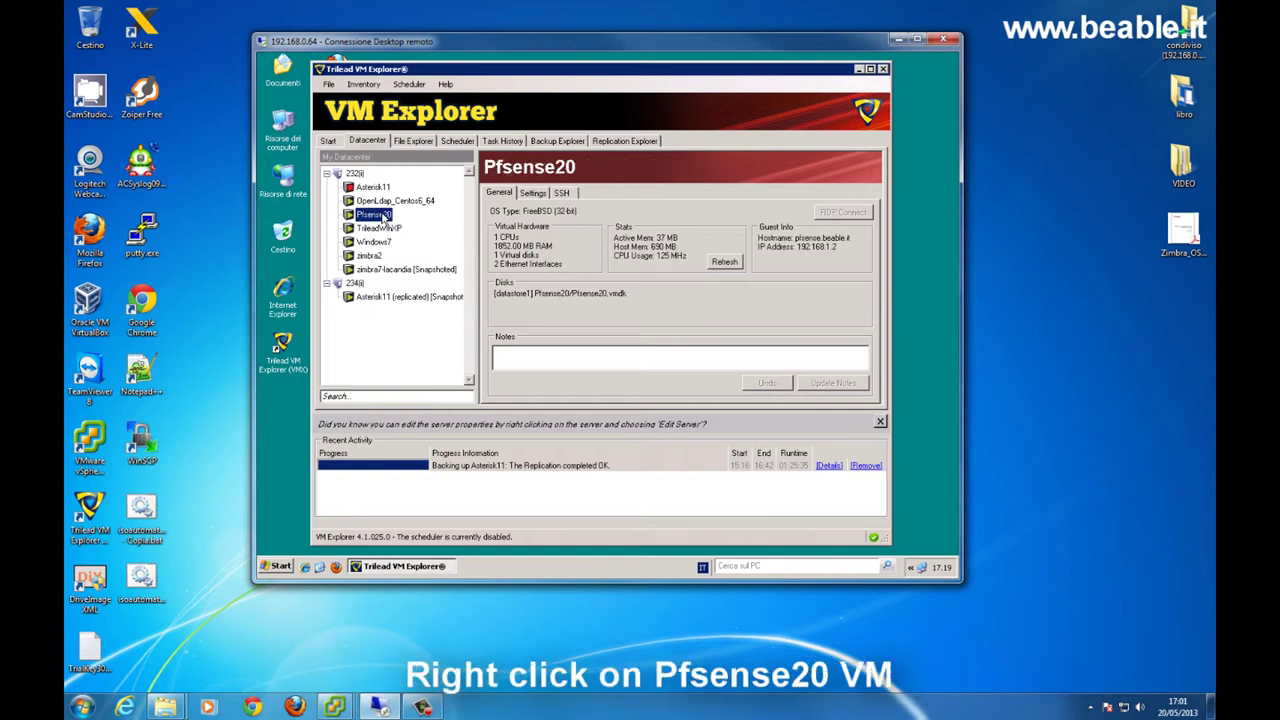
pyautogui.rightClick(382, 217)
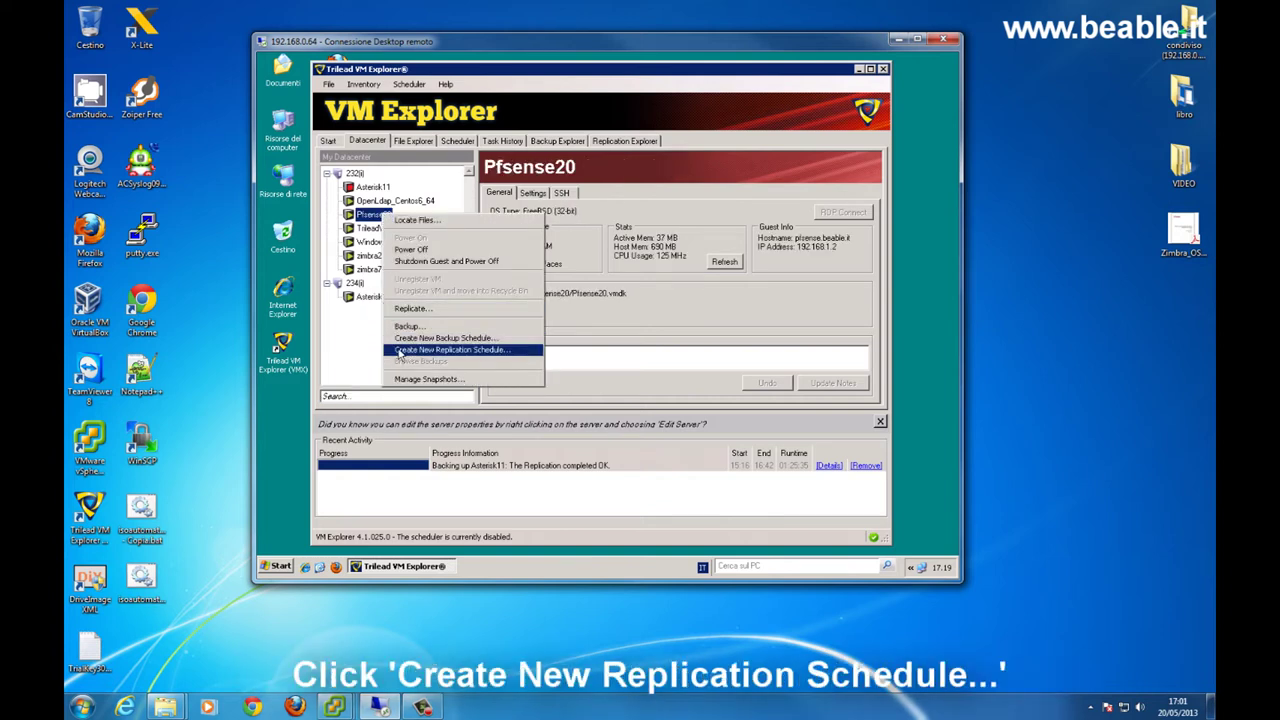
pyautogui.click(399, 354)
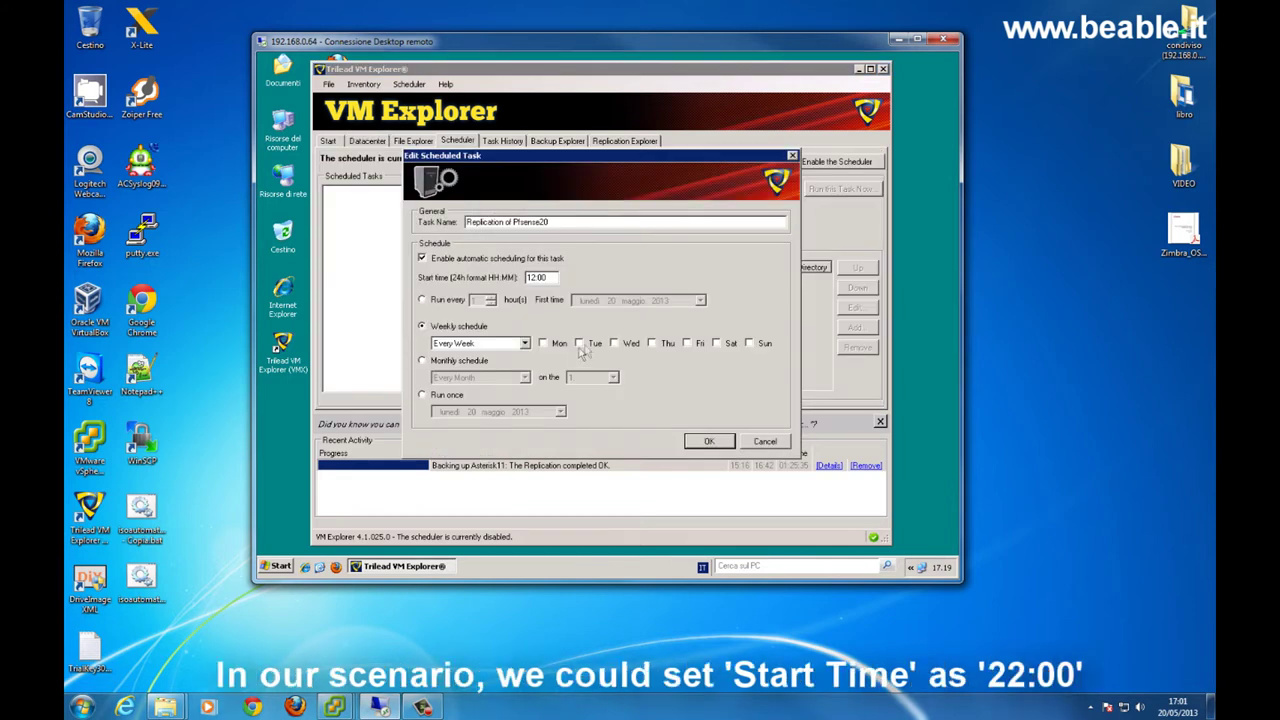
pyautogui.click(528, 277)
pyautogui.click(543, 343)
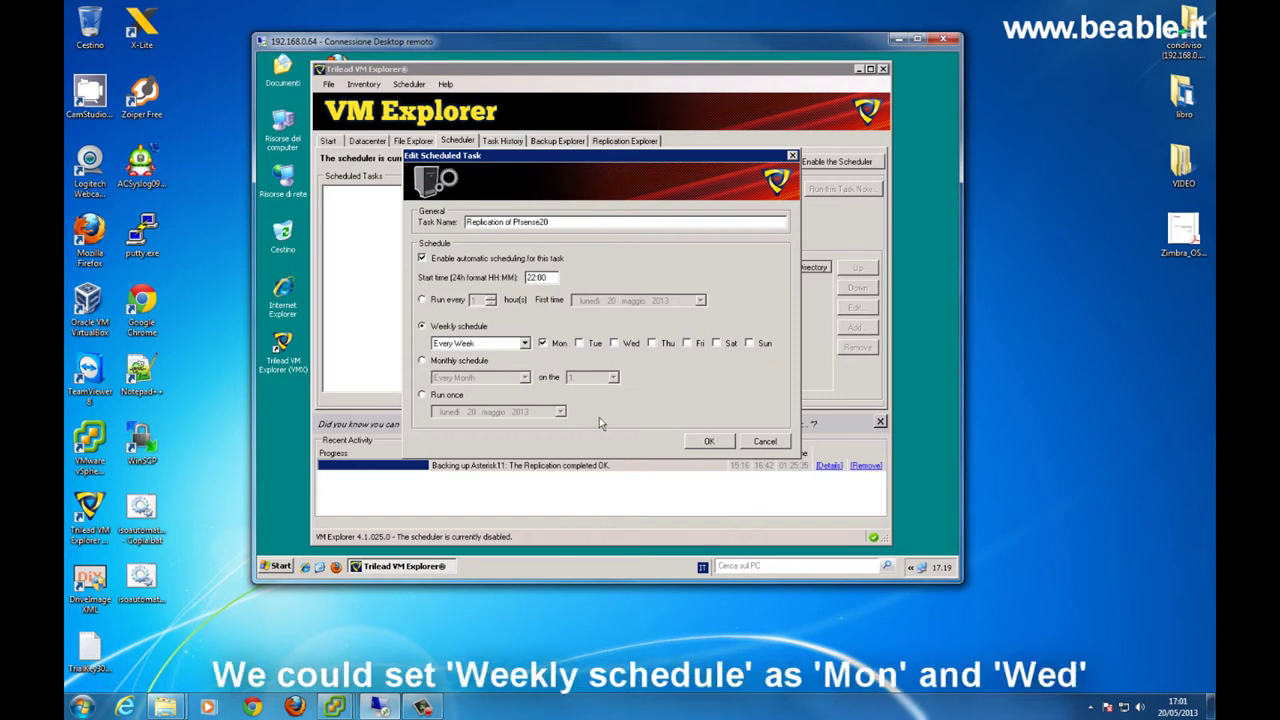
pyautogui.click(614, 343)
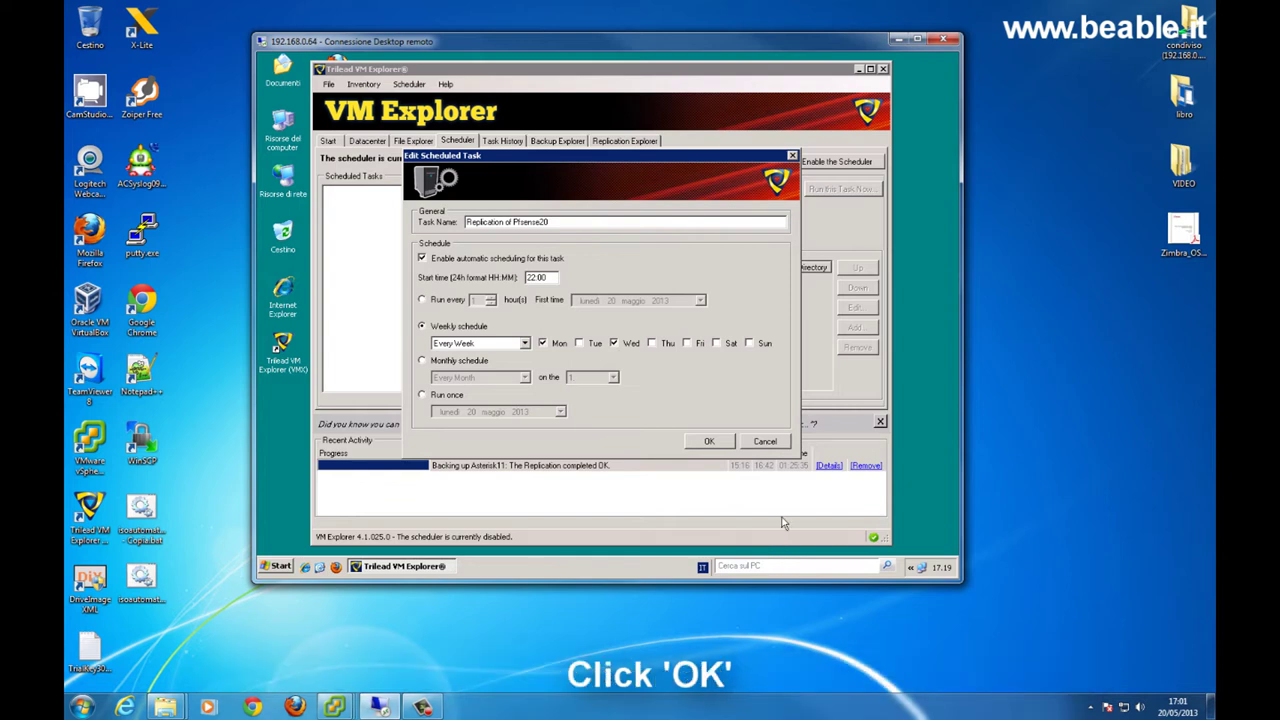
pyautogui.click(709, 441)
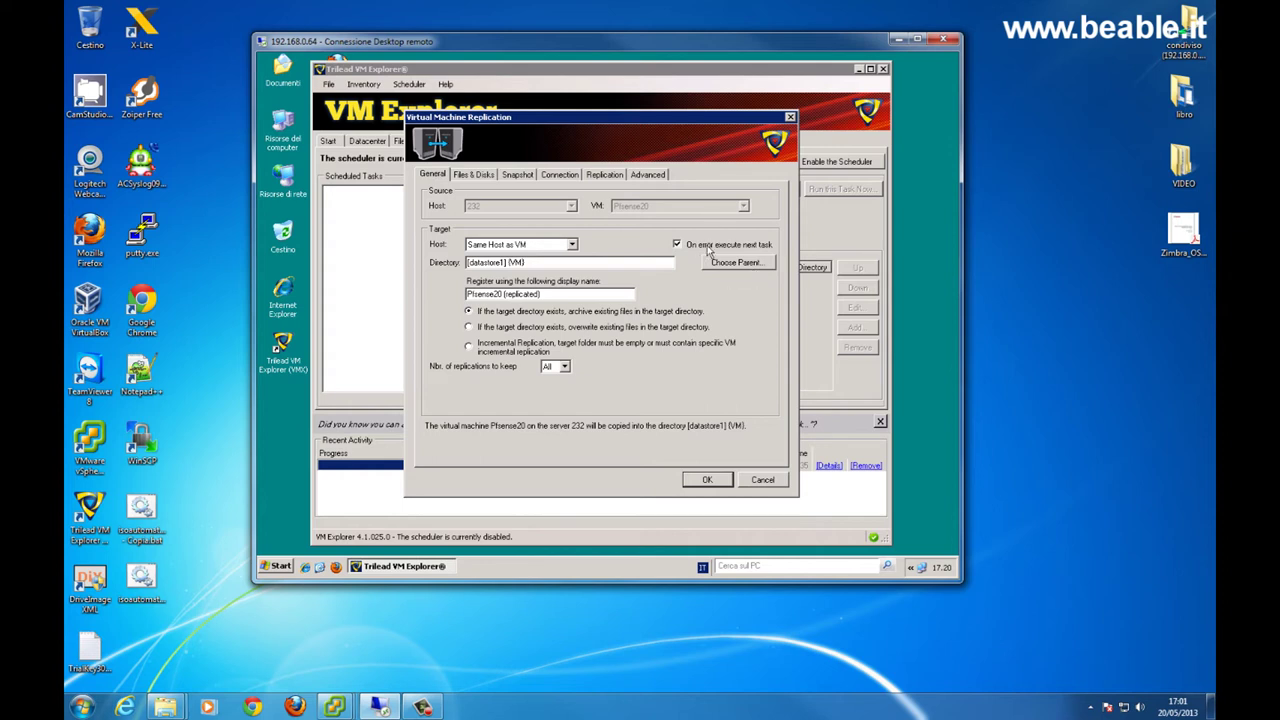
# - Target host 234 for the Pfsense20 replication and keep All replications
pyautogui.click(572, 245)
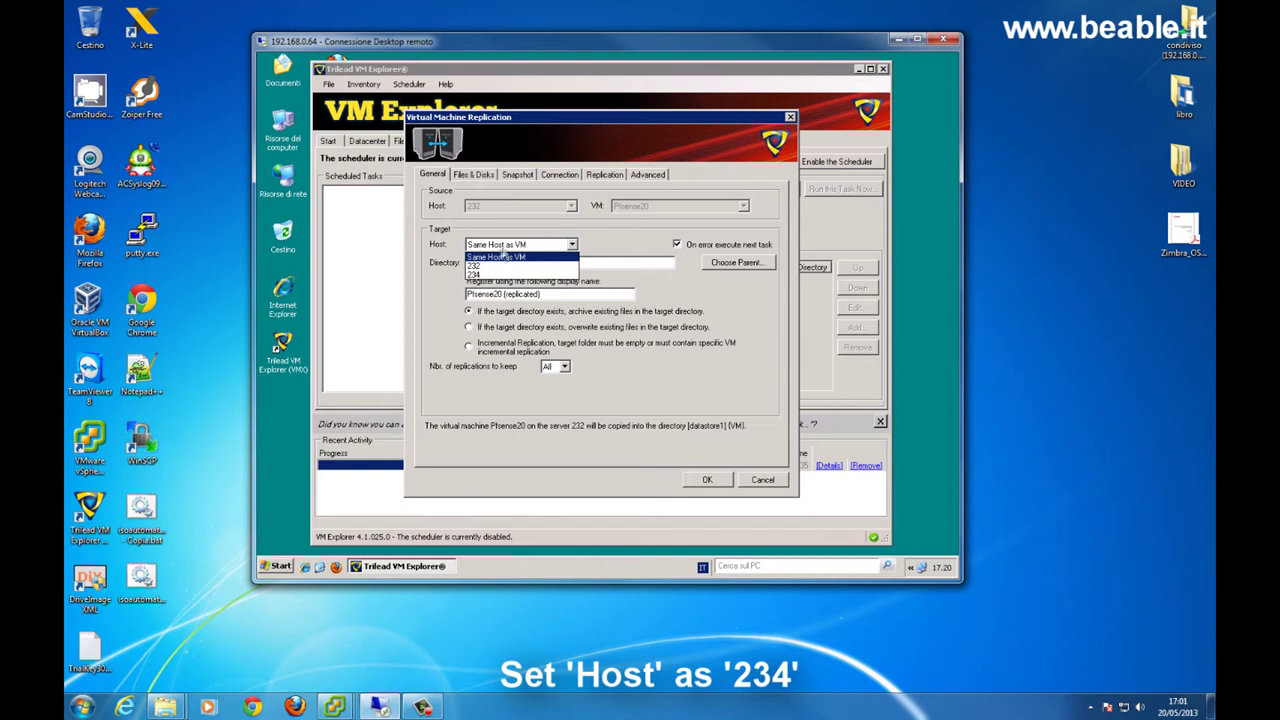
pyautogui.click(478, 274)
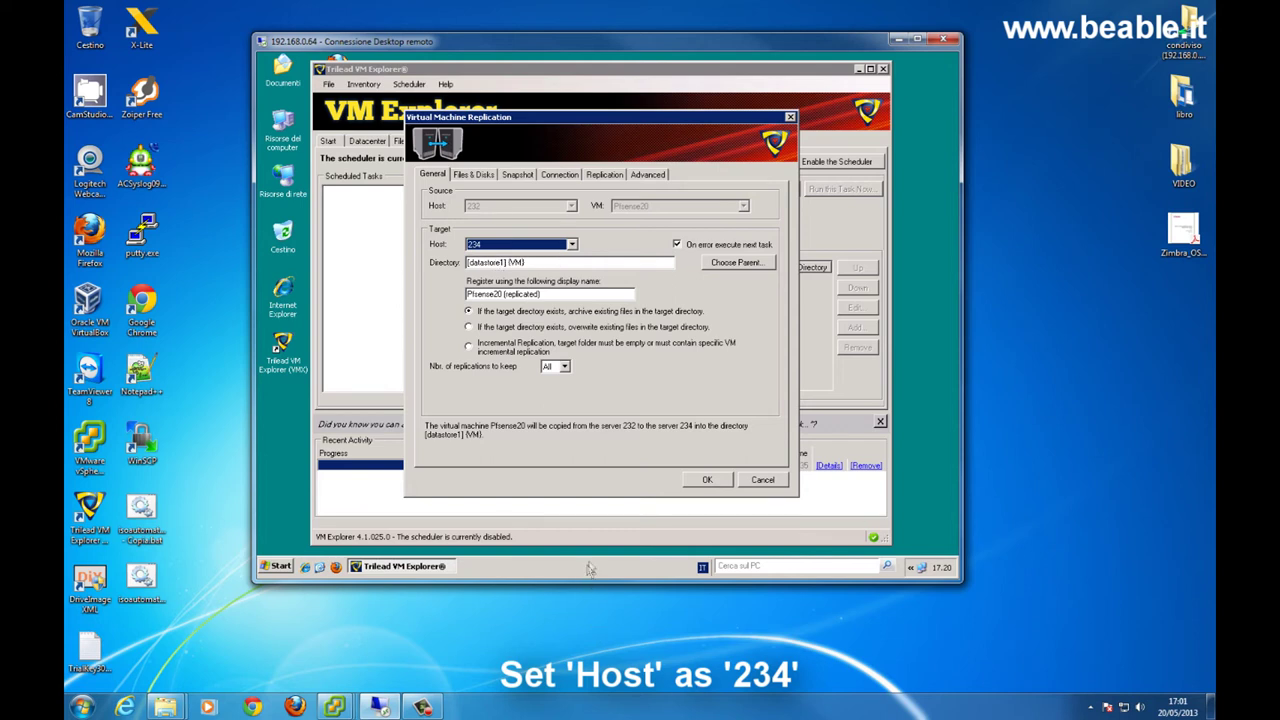
pyautogui.click(566, 368)
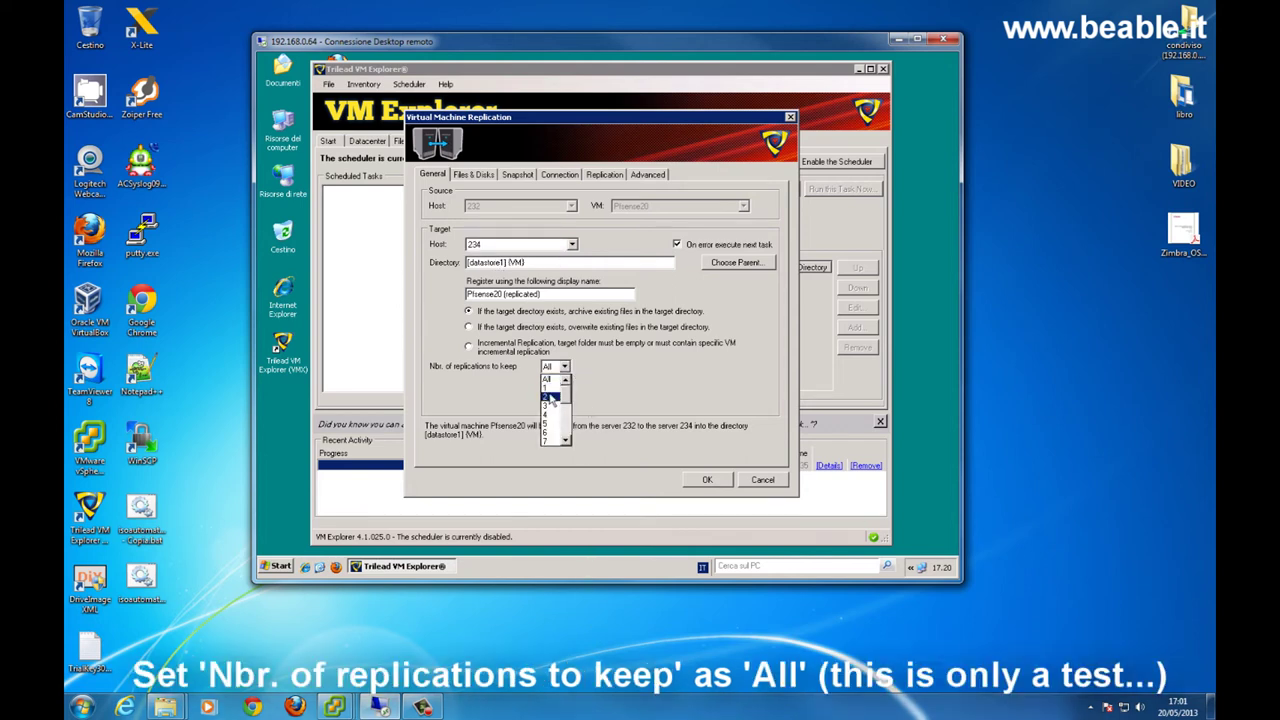
pyautogui.click(550, 398)
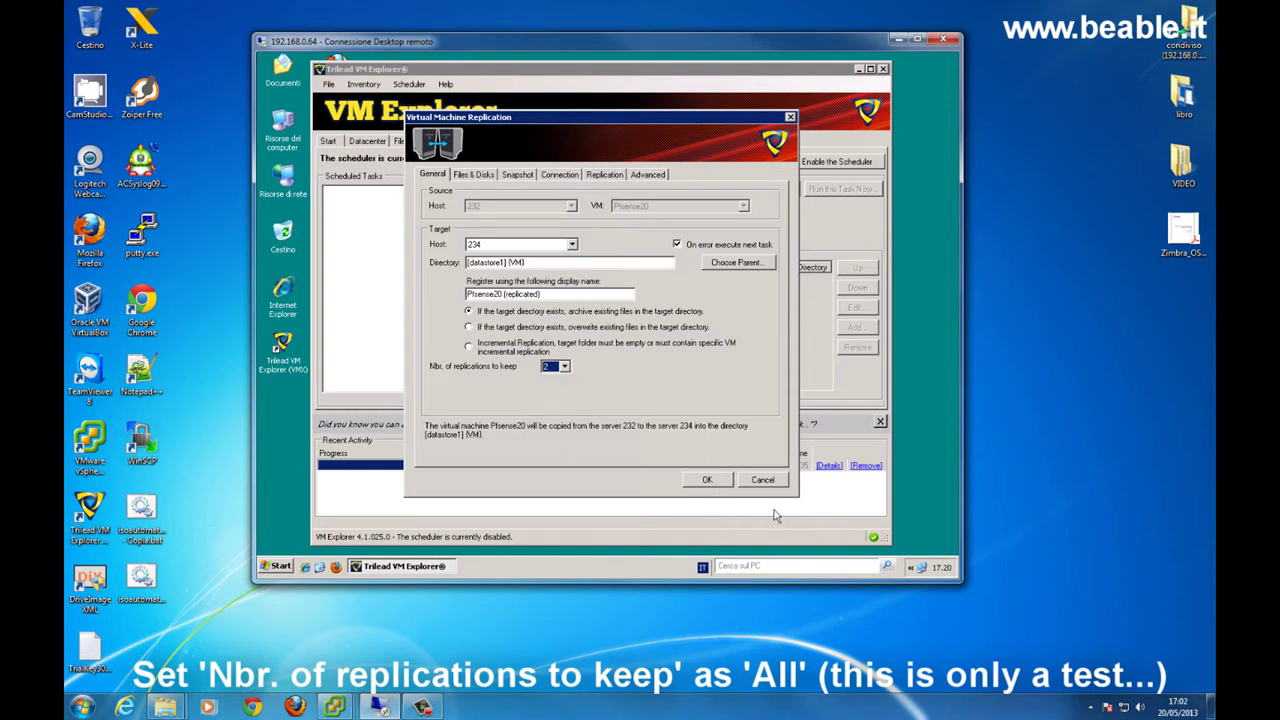
pyautogui.click(565, 367)
pyautogui.scroll(1, 554, 391)
pyautogui.click(549, 381)
pyautogui.click(706, 481)
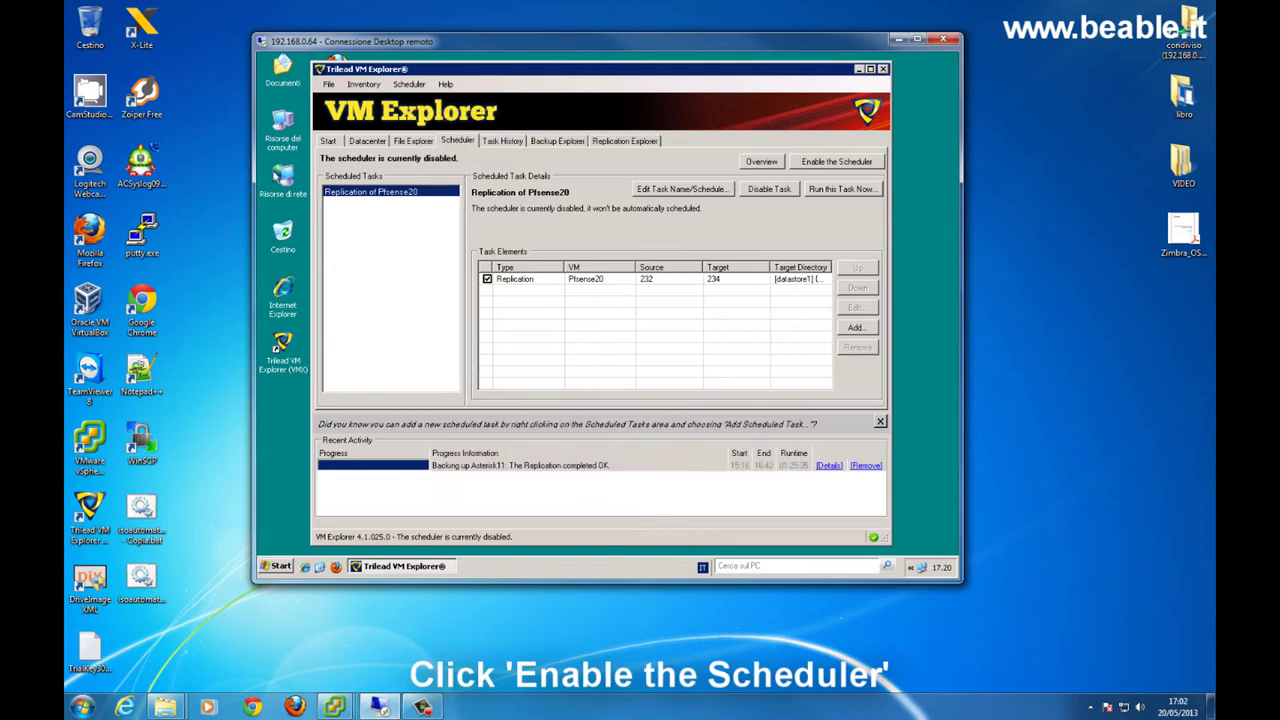
# - Enable the scheduler and review the Pfsense20 replication element's settings without changing them
pyautogui.click(829, 166)
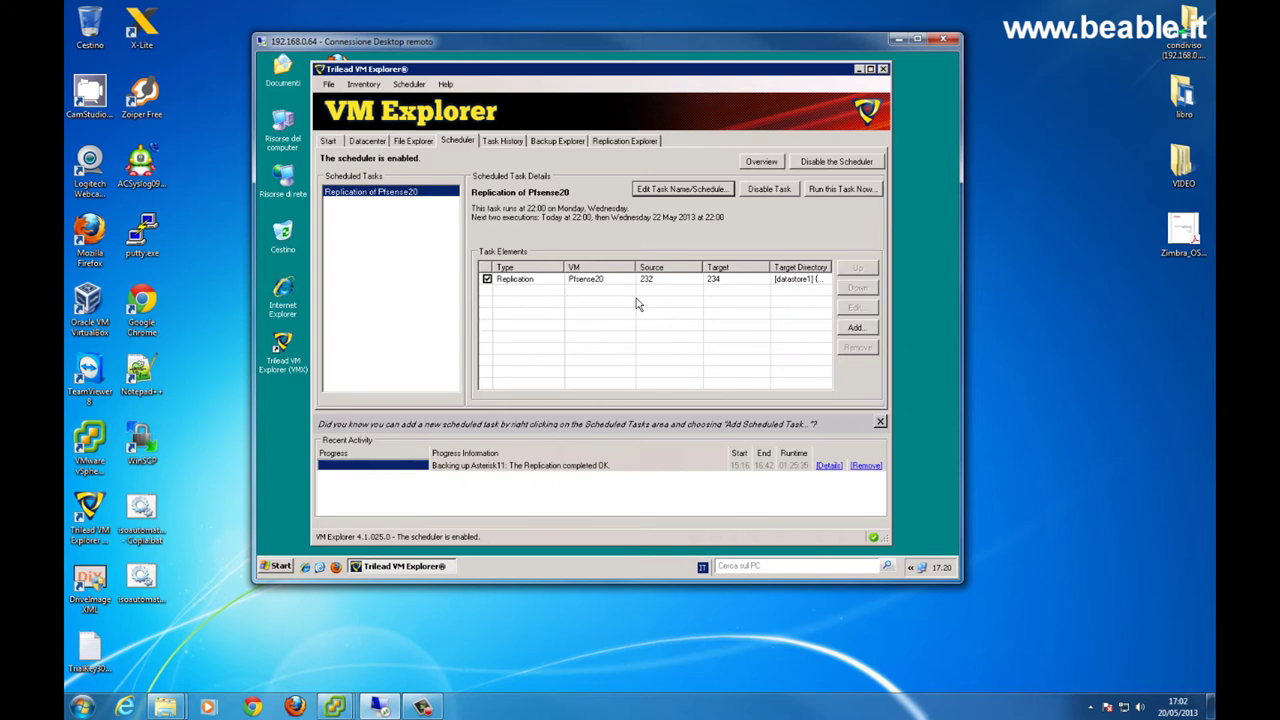
pyautogui.click(652, 282)
pyautogui.click(845, 307)
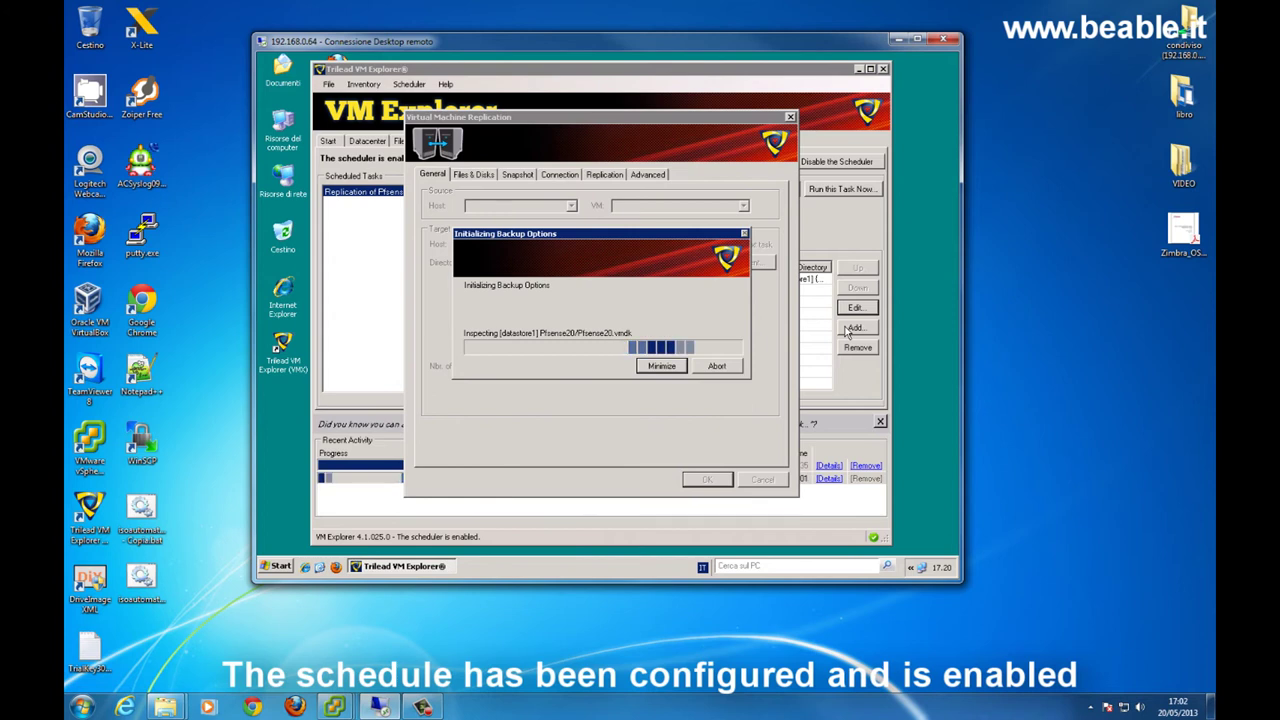
pyautogui.click(763, 480)
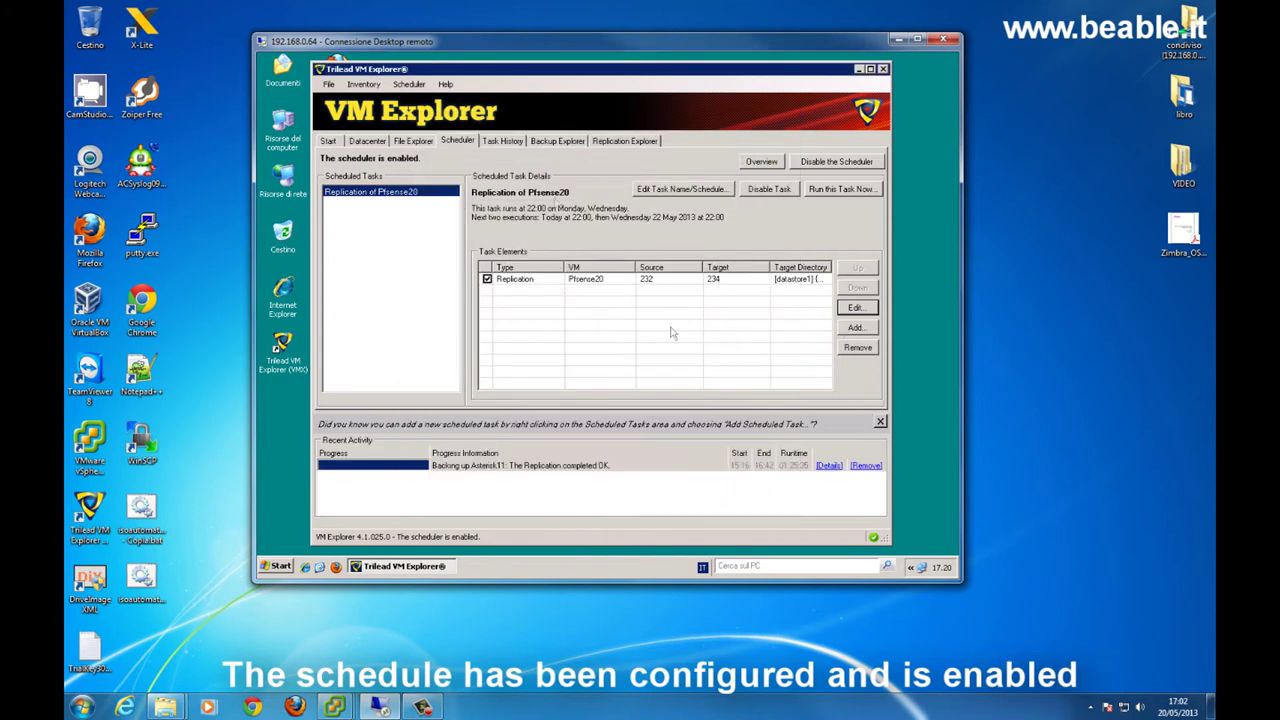
# - Review the task's name and Monday/Wednesday 22:00 schedule, then return to the datacenter tree
pyautogui.click(690, 189)
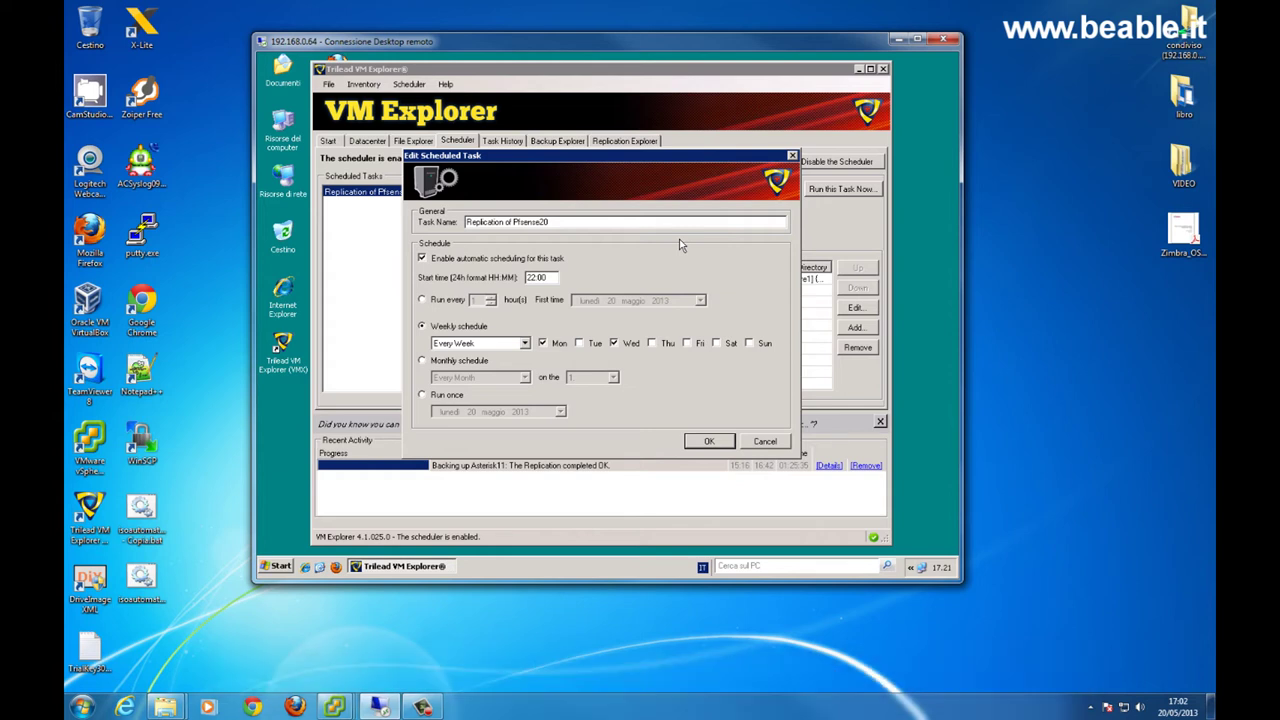
pyautogui.click(765, 442)
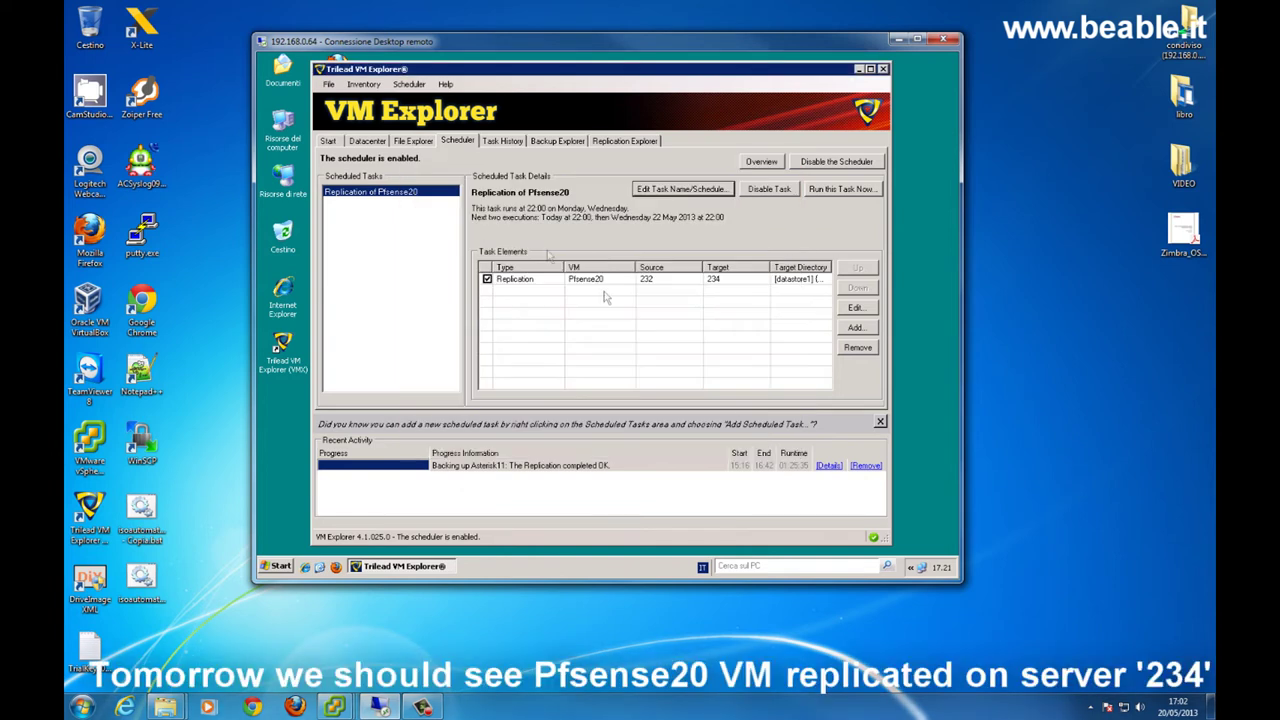
pyautogui.click(332, 141)
pyautogui.click(368, 141)
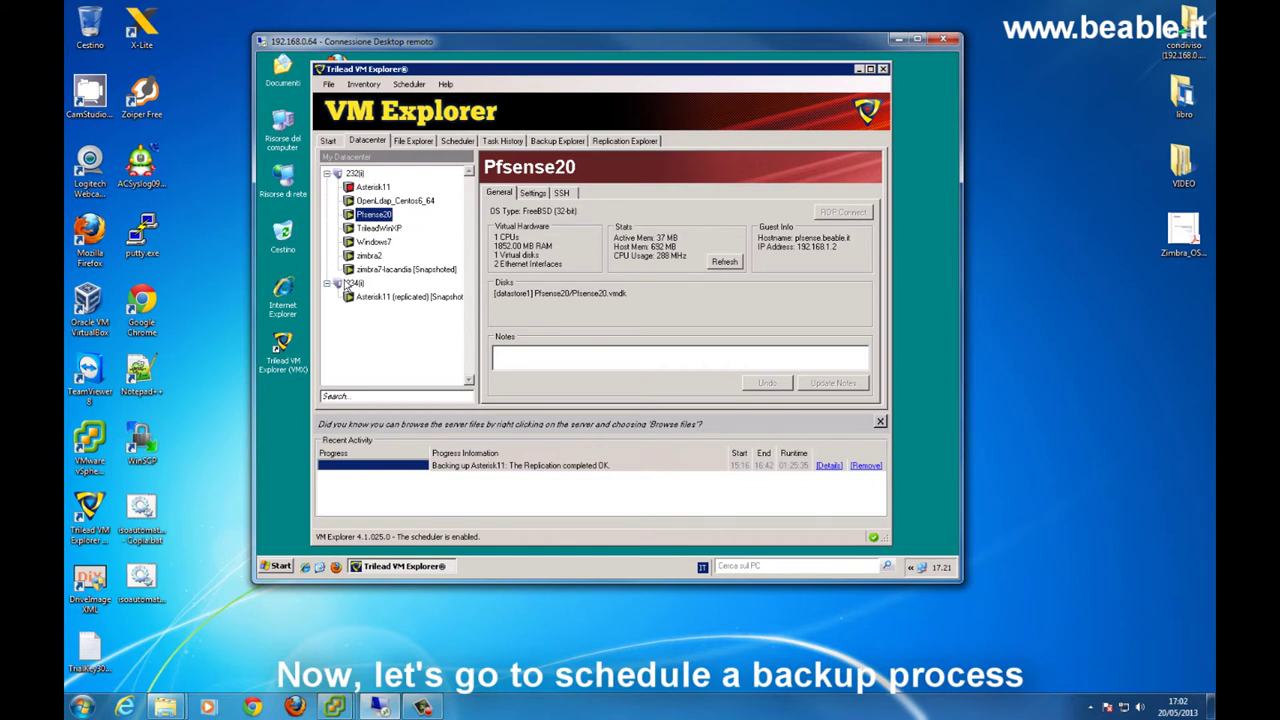
# - Create a weekly Windows7 backup schedule on Tuesday and Wednesday starting at 01:00
pyautogui.rightClick(380, 242)
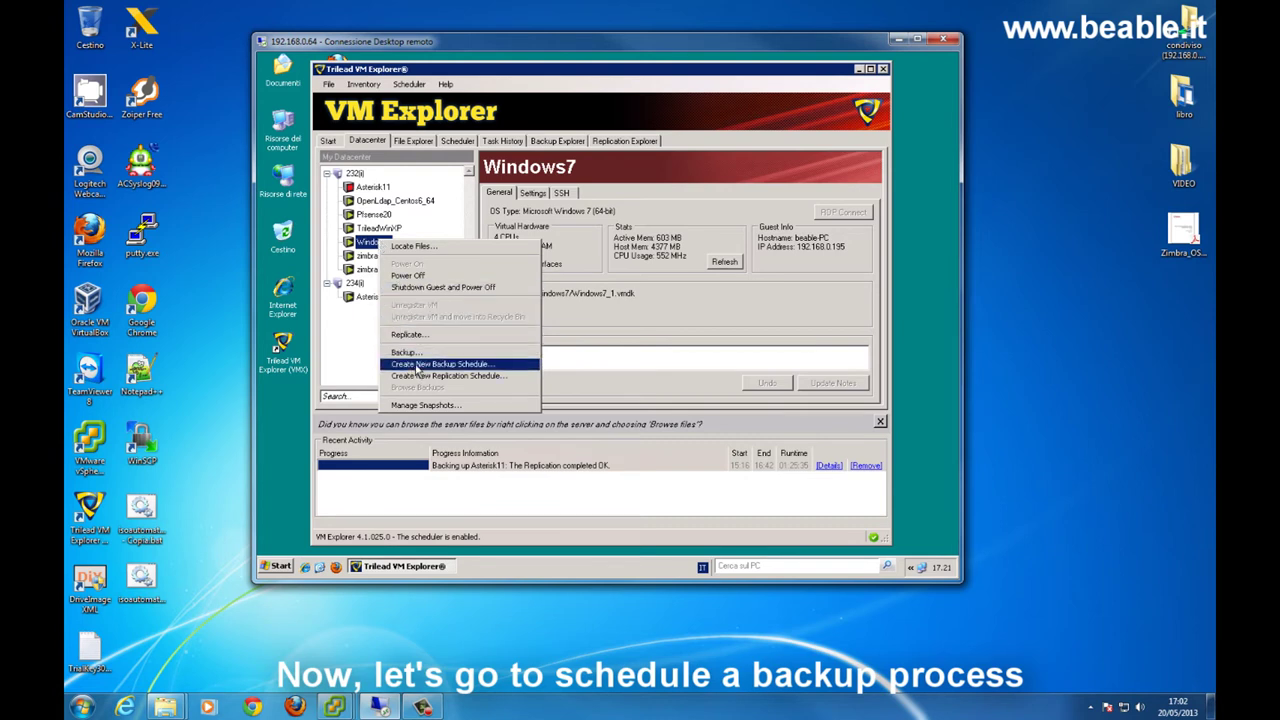
pyautogui.click(421, 364)
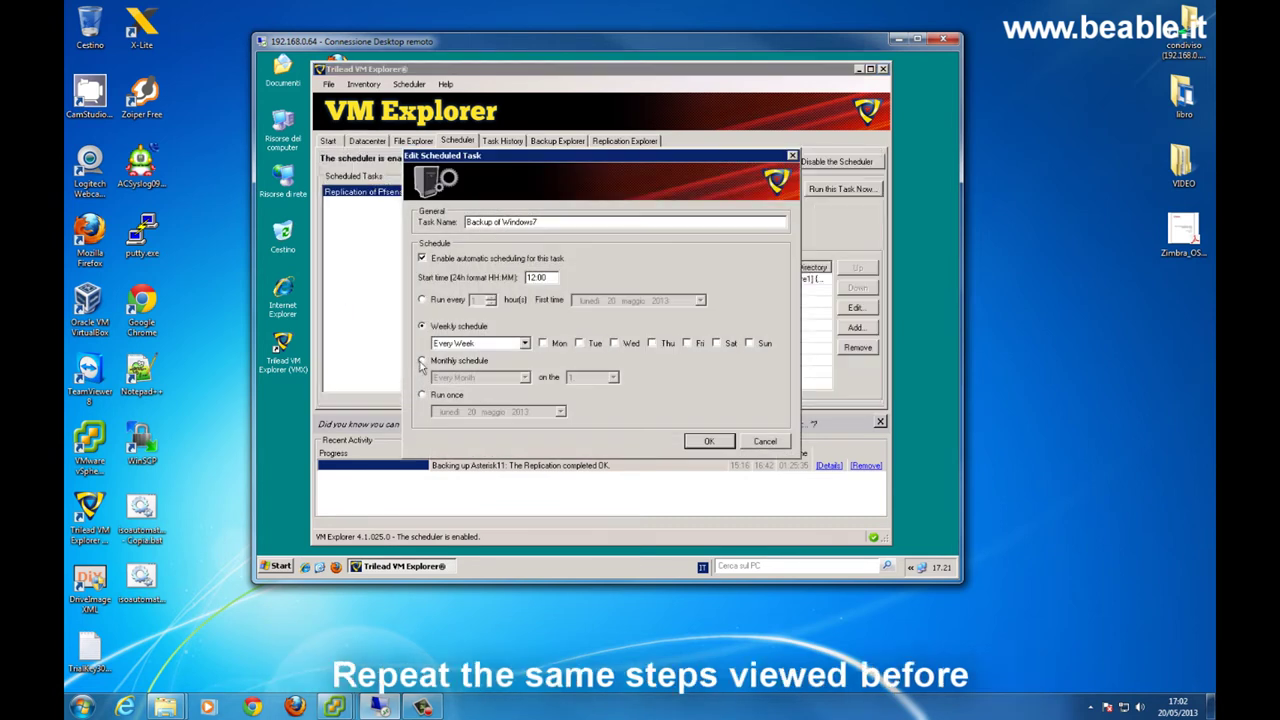
pyautogui.click(578, 343)
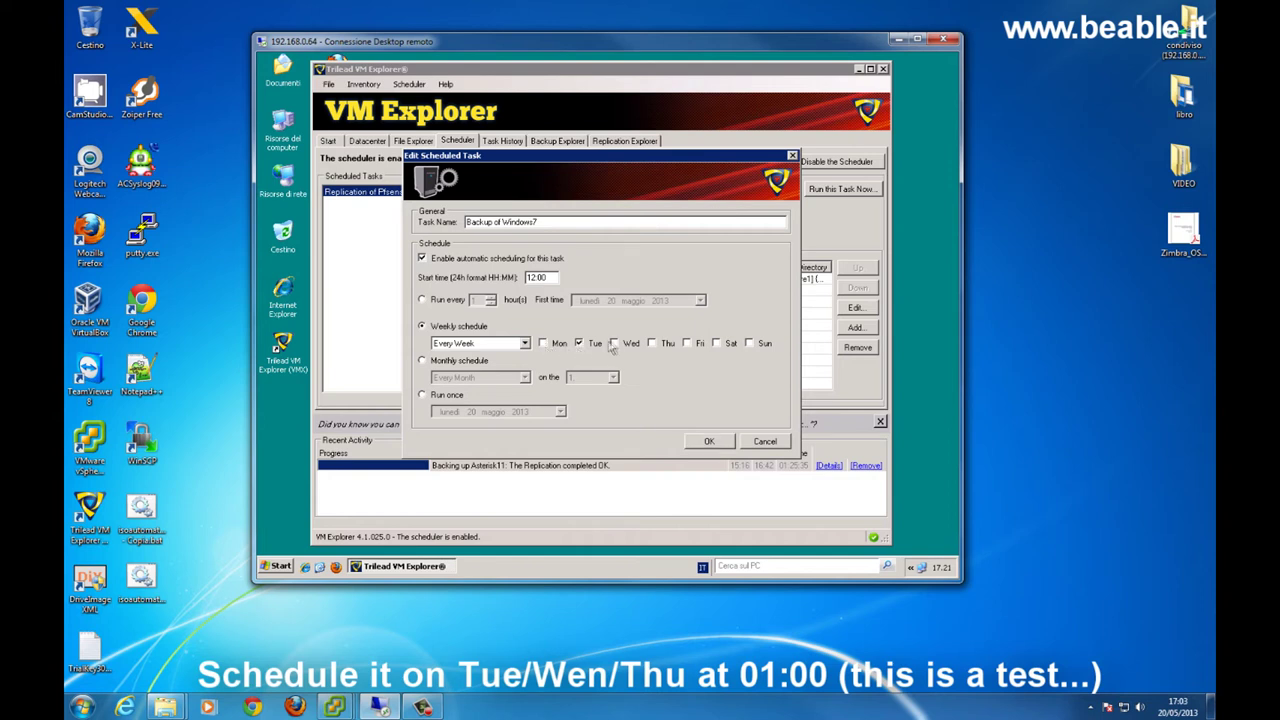
pyautogui.click(615, 343)
pyautogui.doubleClick(530, 277)
pyautogui.write('01')
pyautogui.click(709, 441)
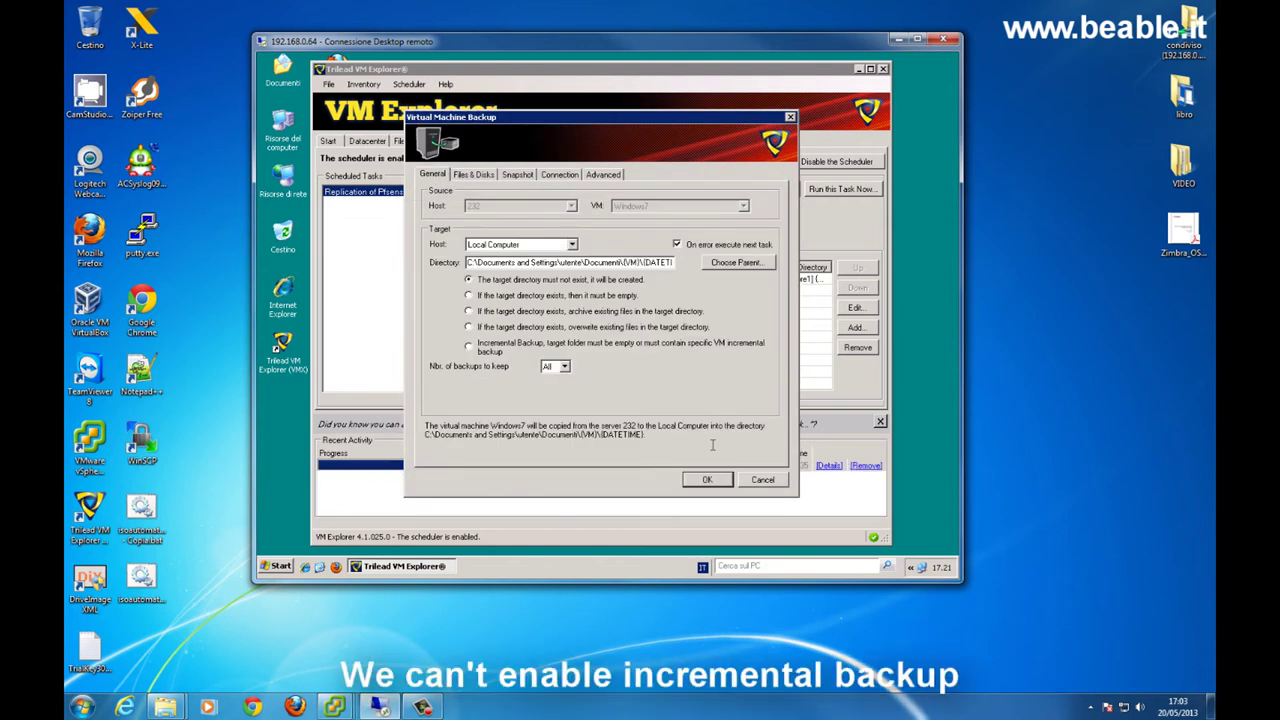
pyautogui.click(468, 346)
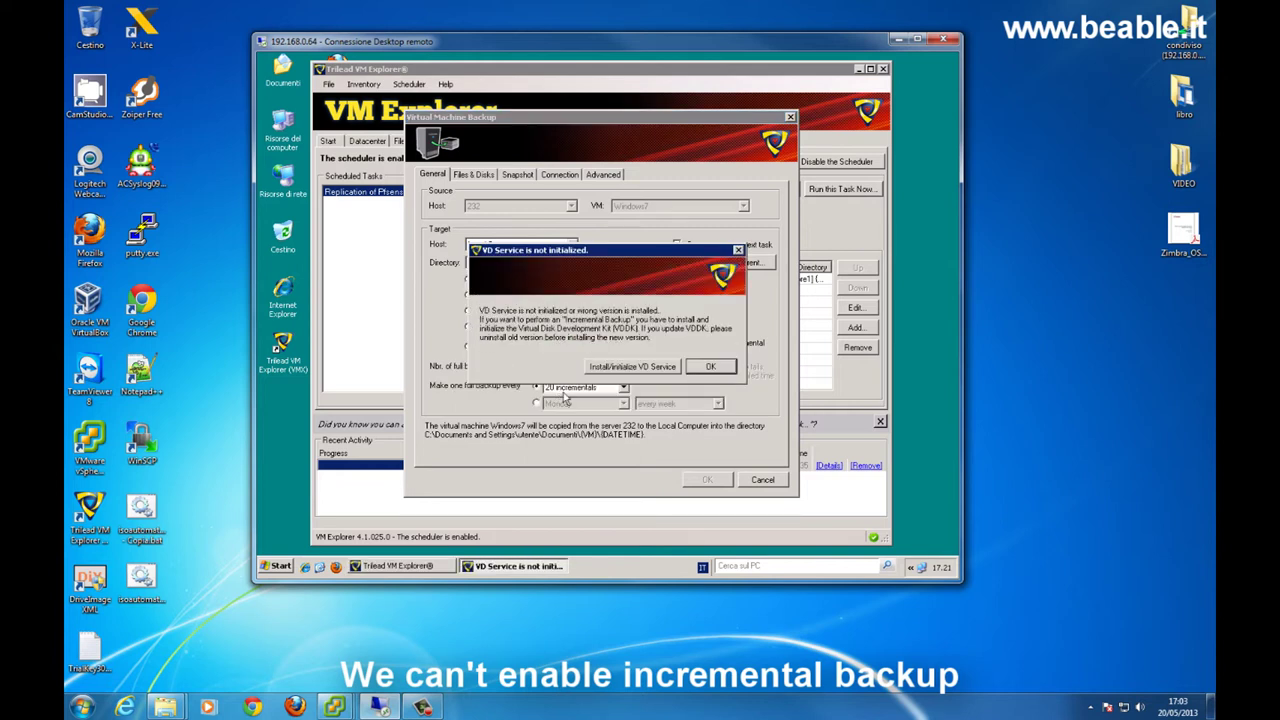
pyautogui.moveTo(580, 249); pyautogui.dragTo(640, 155)
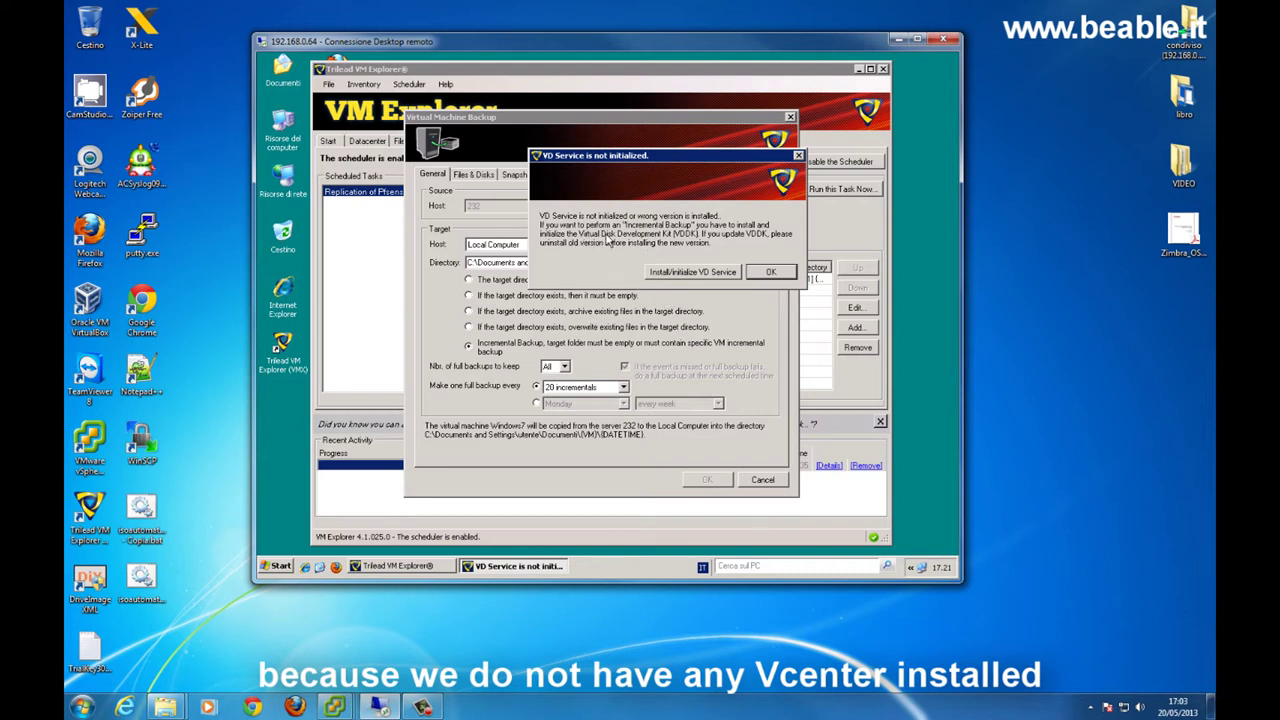
pyautogui.click(771, 271)
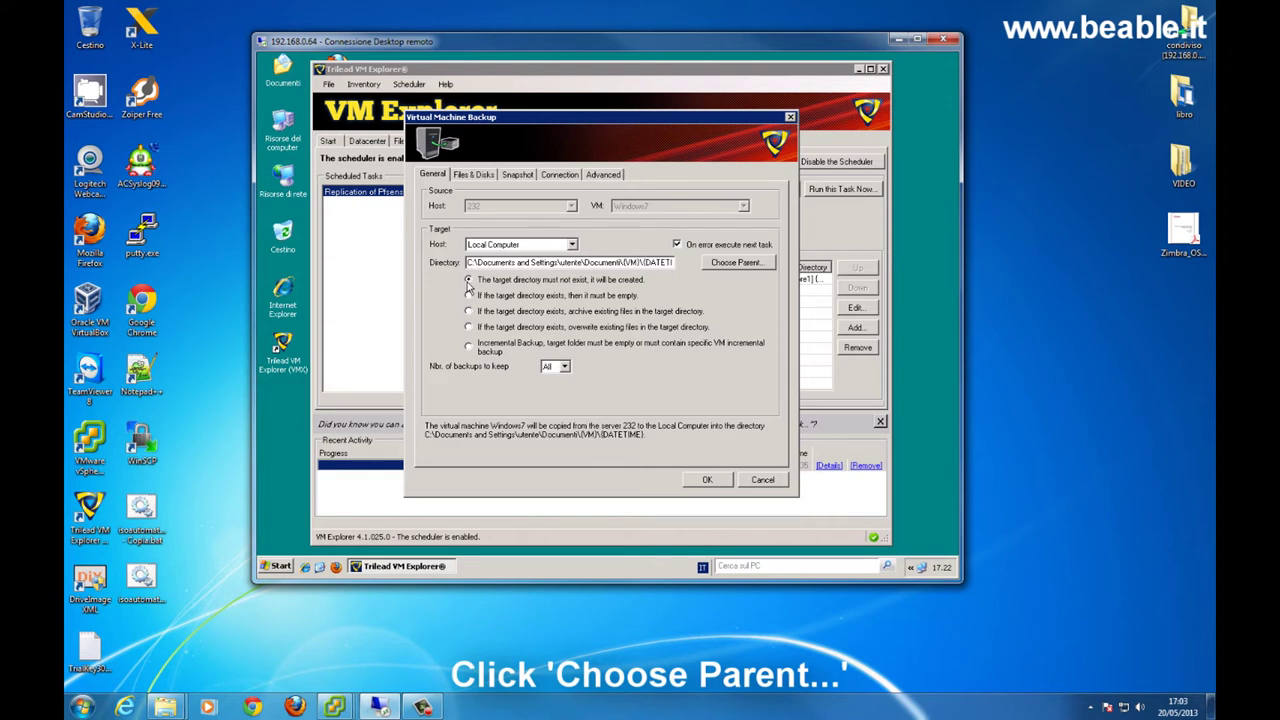
# - Set Z:\VM as the Windows7 backup's parent folder and save the task to the schedule
pyautogui.click(745, 265)
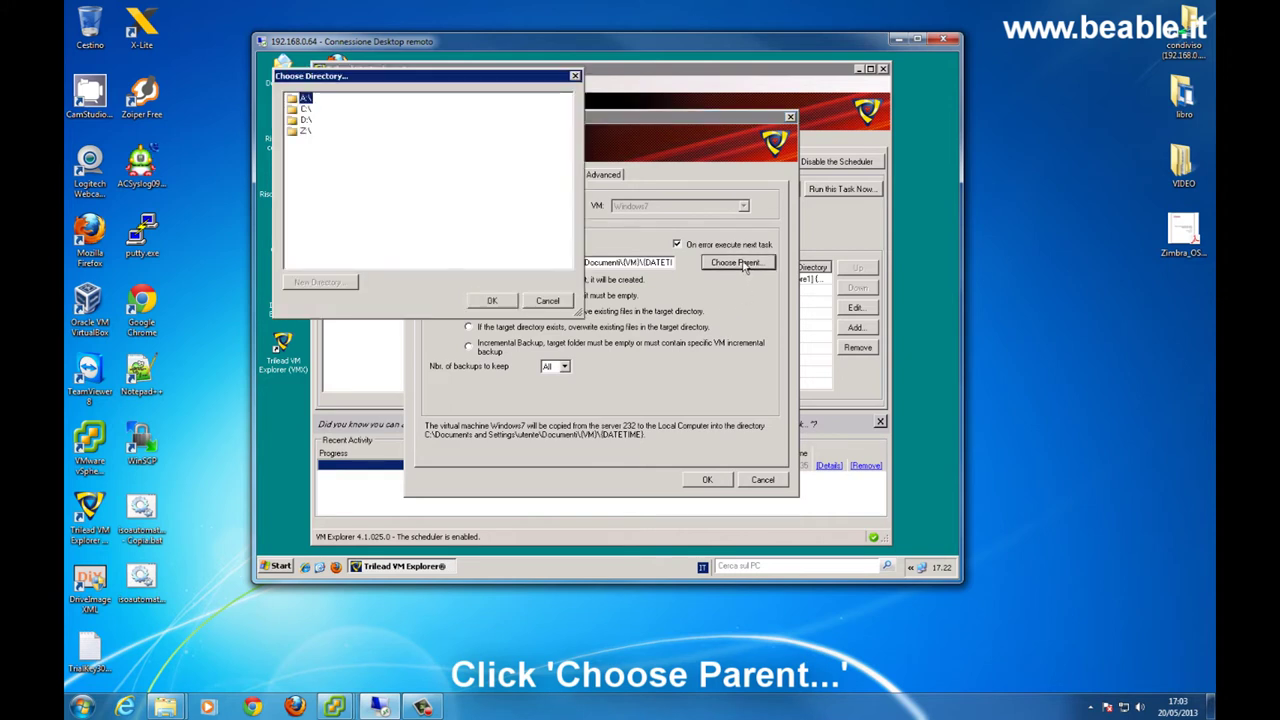
pyautogui.click(305, 131)
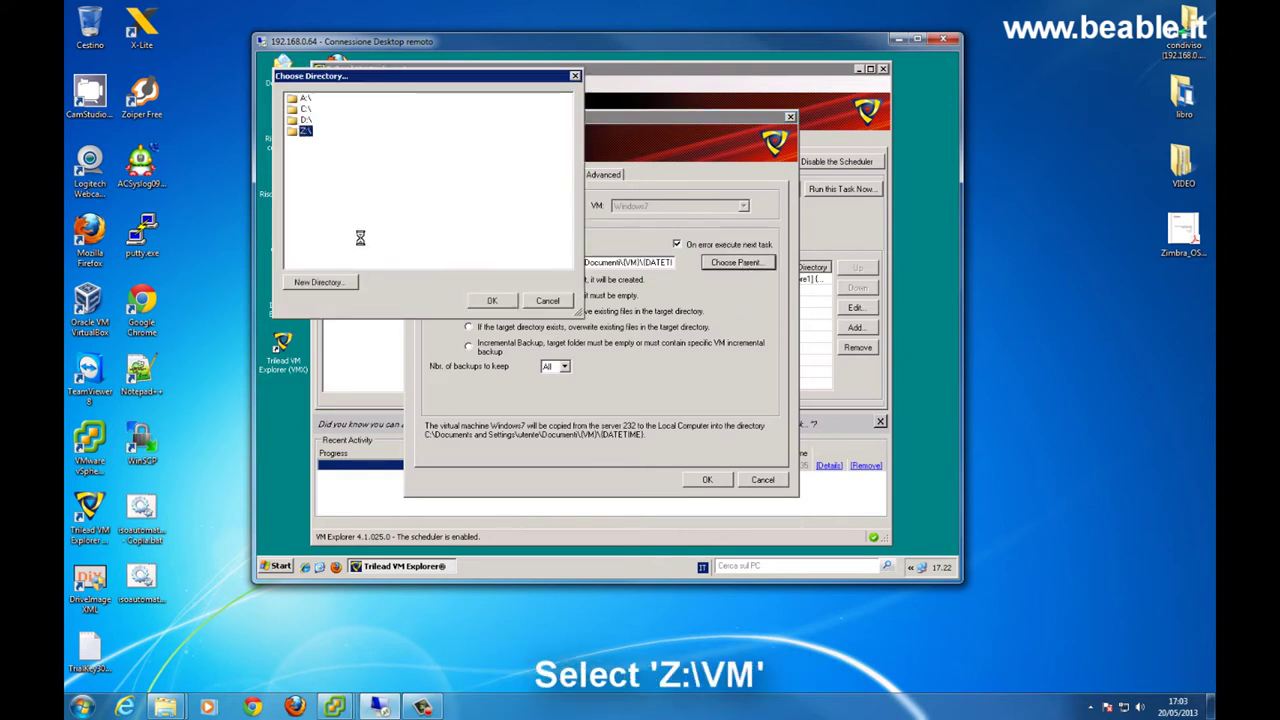
pyautogui.click(319, 152)
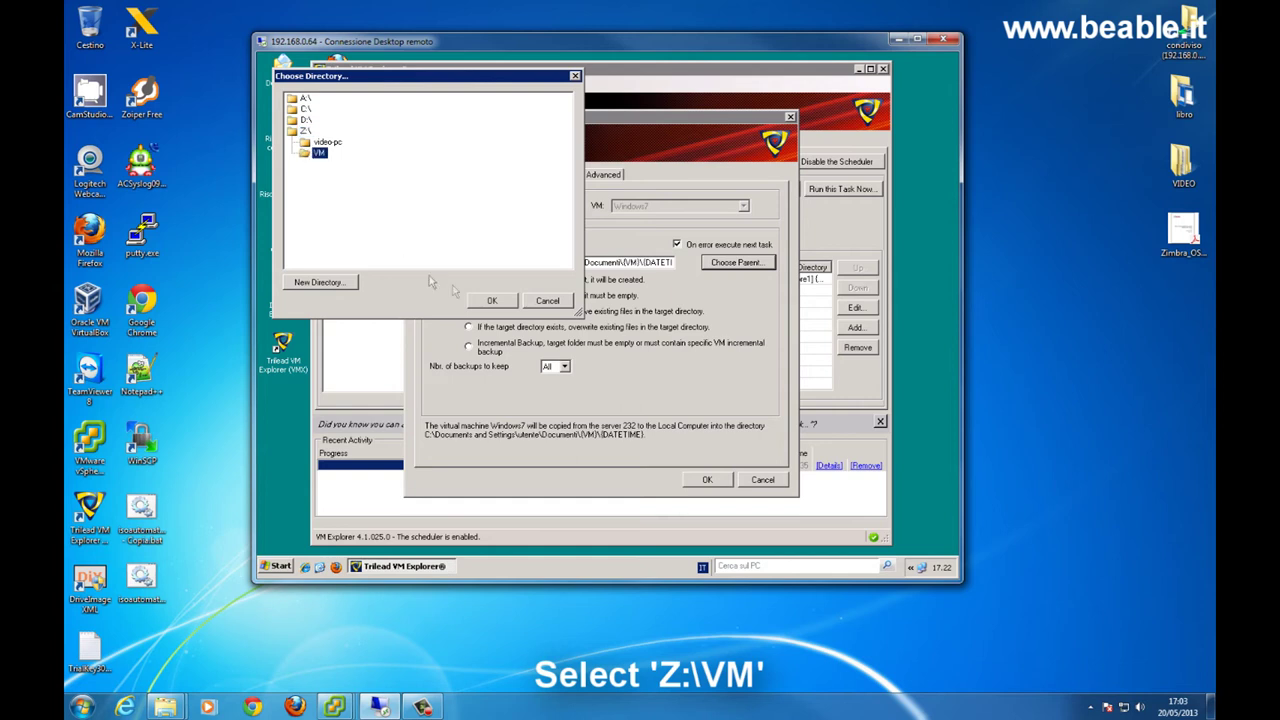
pyautogui.click(491, 300)
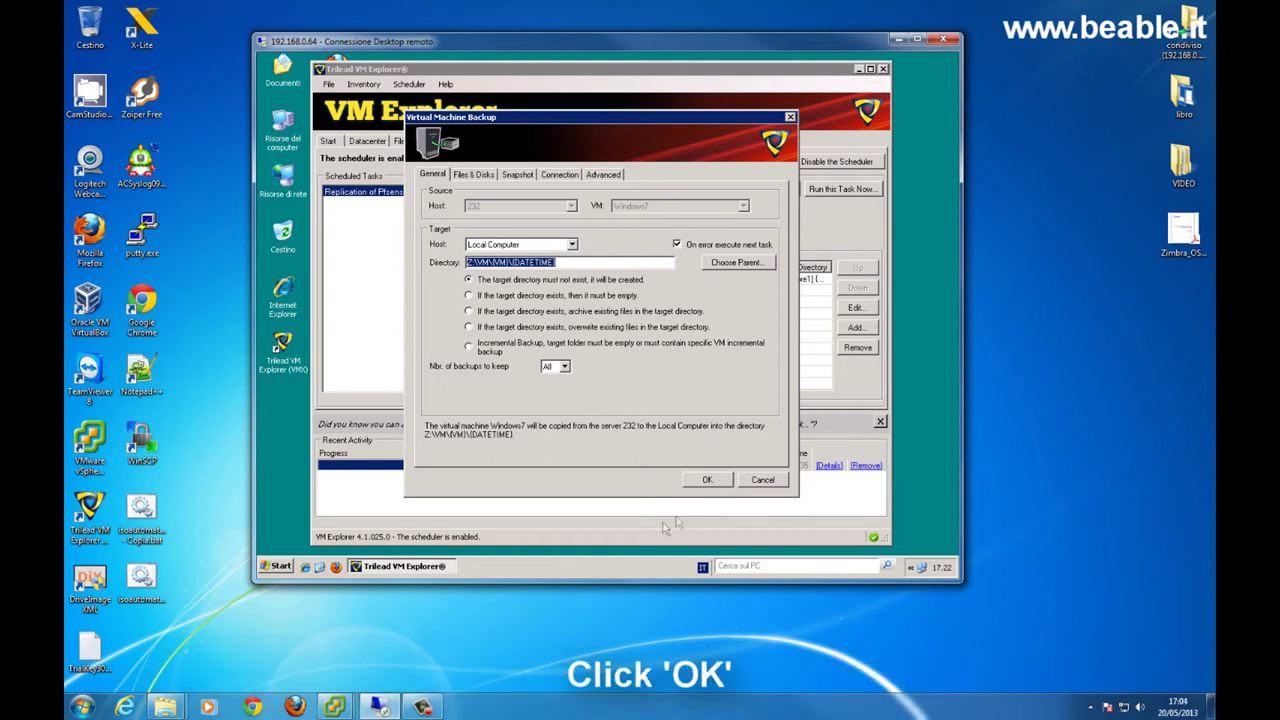
pyautogui.click(707, 479)
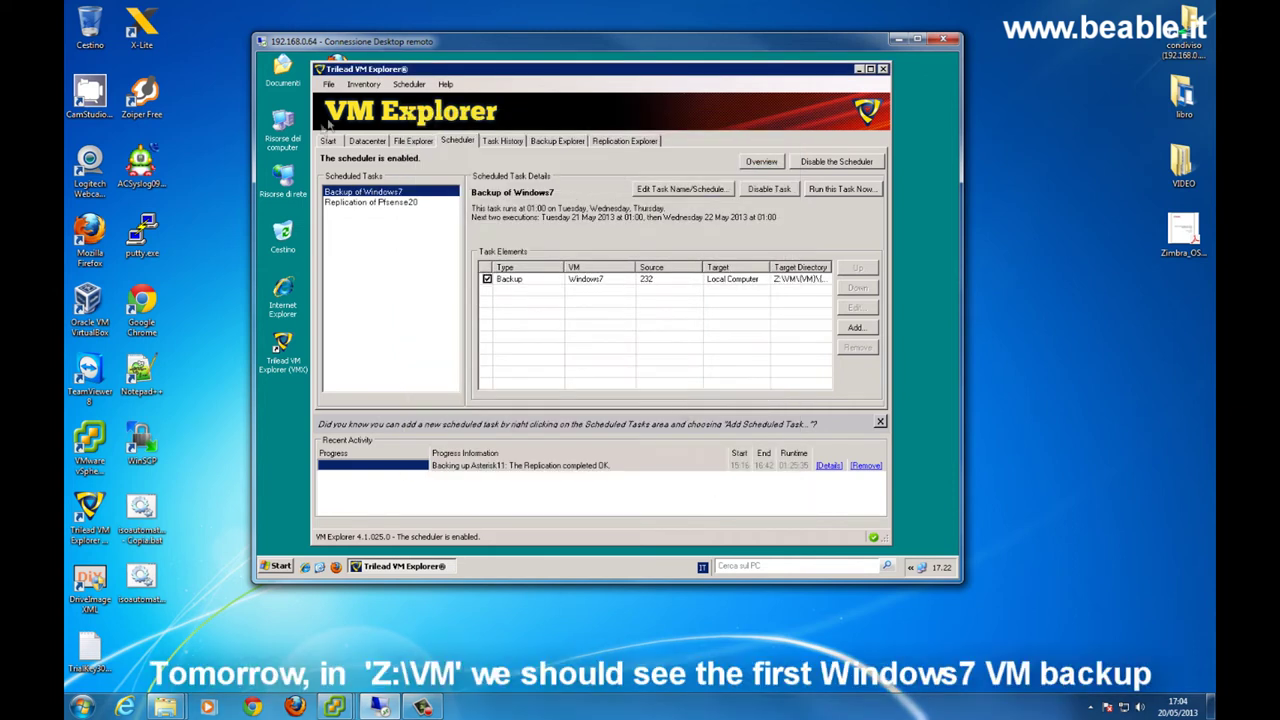
pyautogui.doubleClick(280, 138)
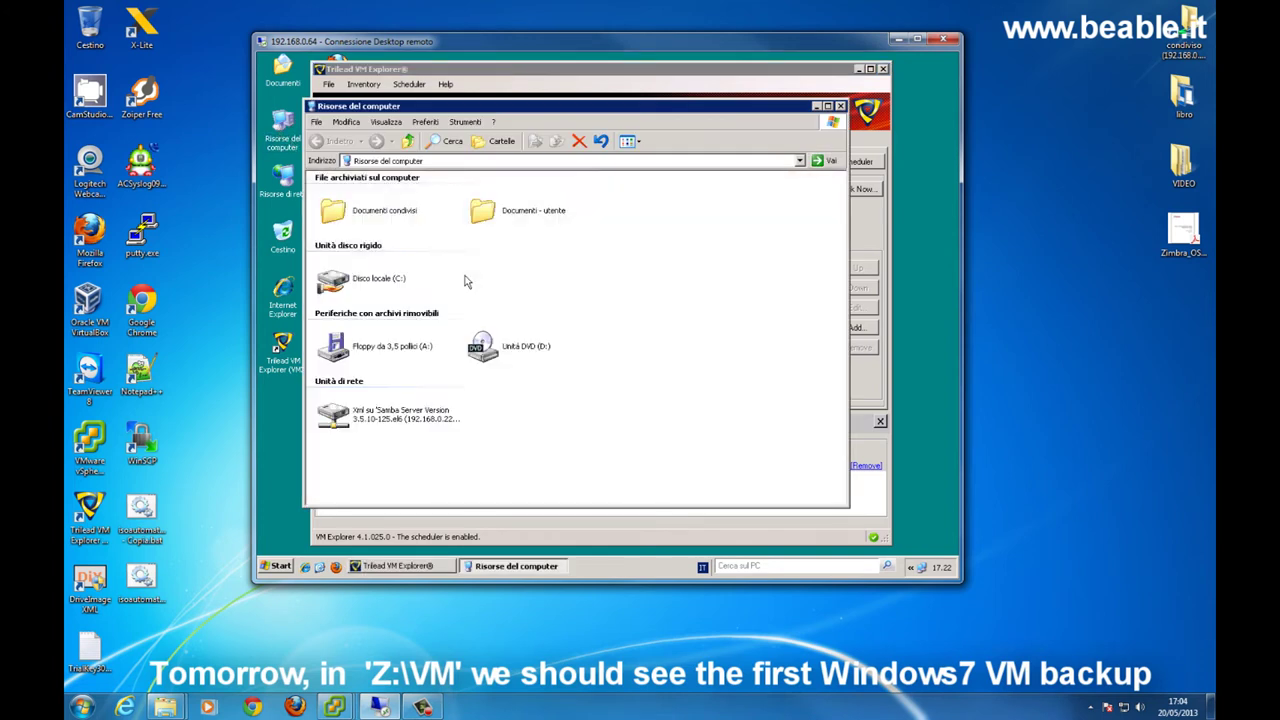
pyautogui.click(367, 412)
pyautogui.doubleClick(367, 412)
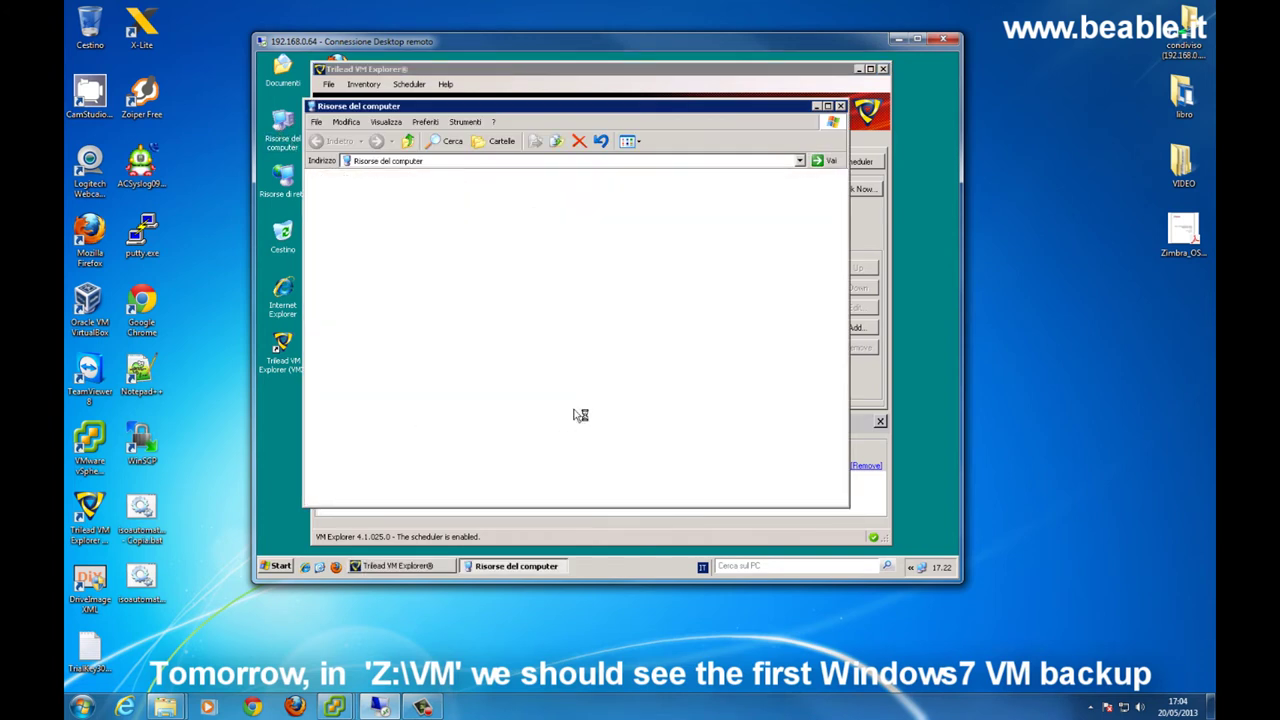
pyautogui.click(488, 192)
pyautogui.doubleClick(488, 192)
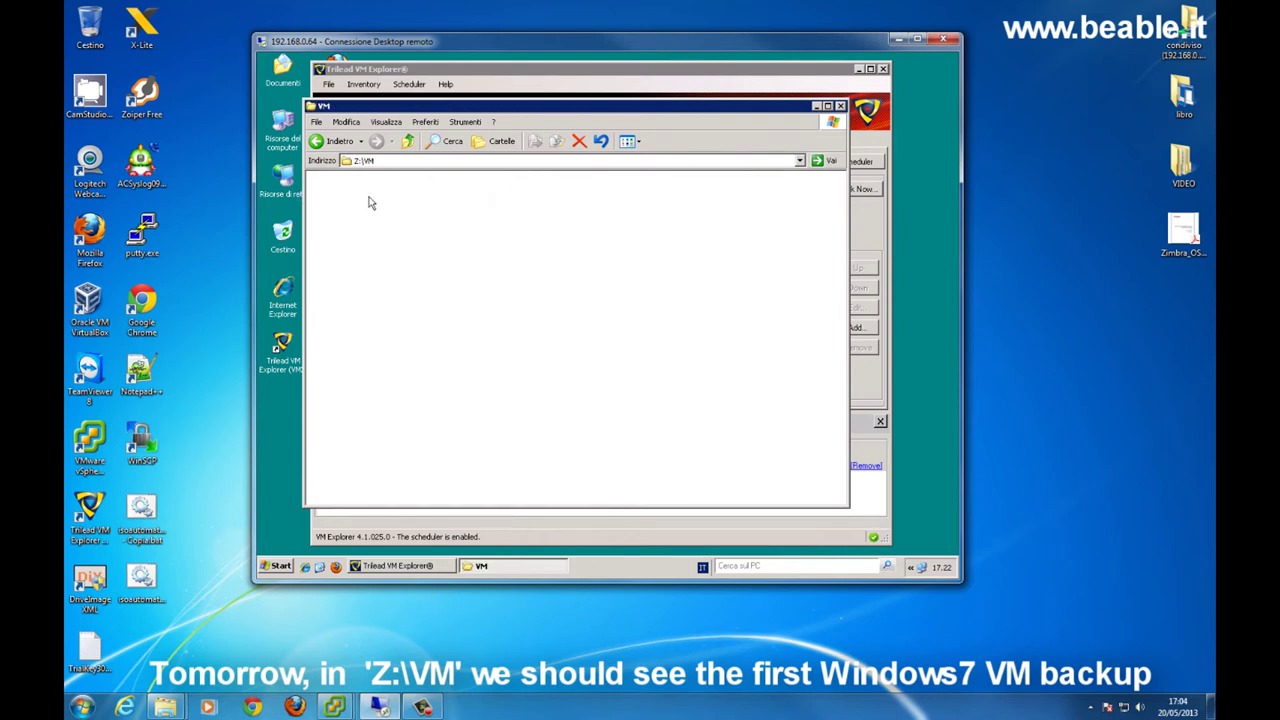
pyautogui.click(840, 107)
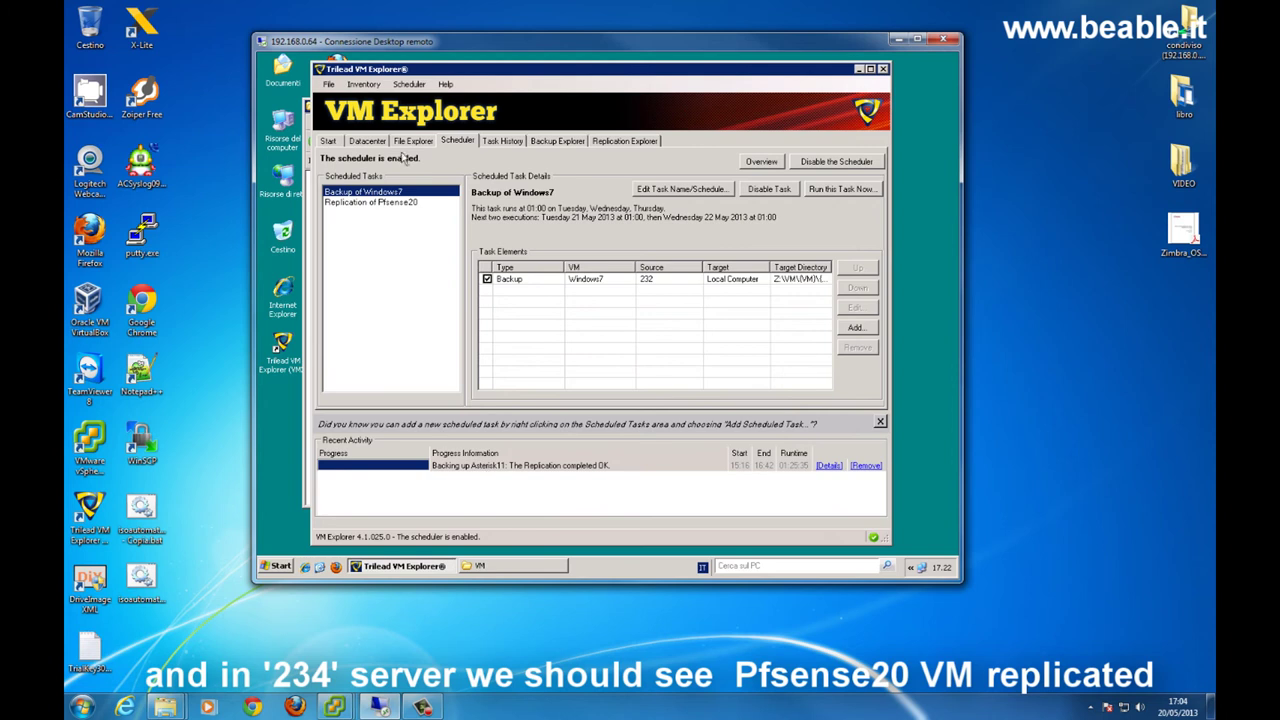
pyautogui.click(413, 140)
# - Show the Scheduler to review Backup of Windows7's schedule and last successful run
pyautogui.click(367, 140)
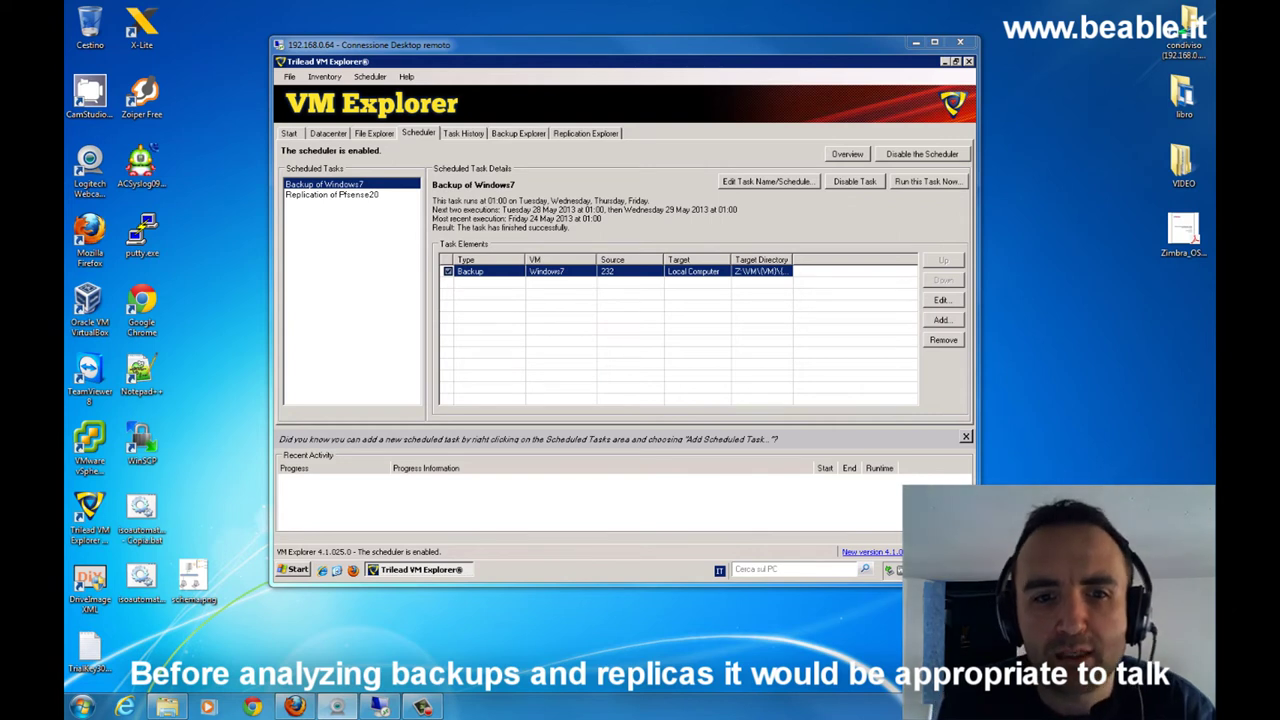
# - Open the Windows7 backup task's disk list, confirming Windows7_1.vmdk (scsi0:1) is included
pyautogui.doubleClick(630, 276)
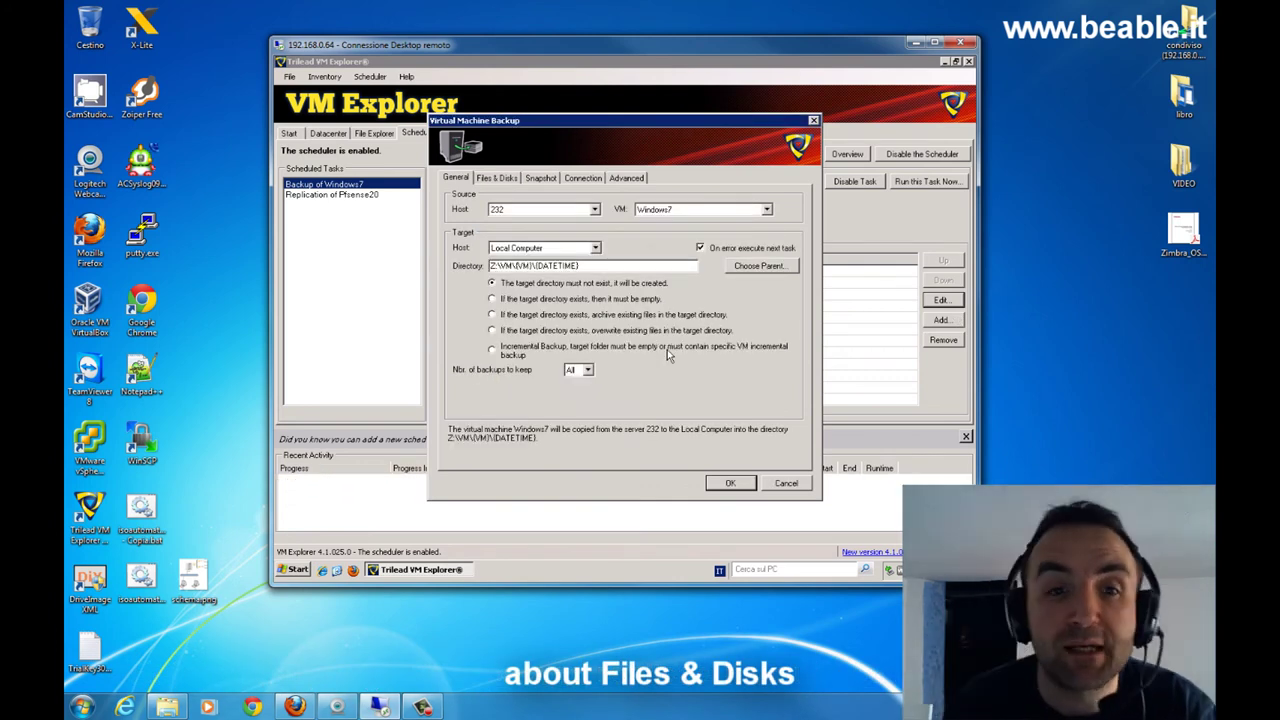
pyautogui.click(497, 178)
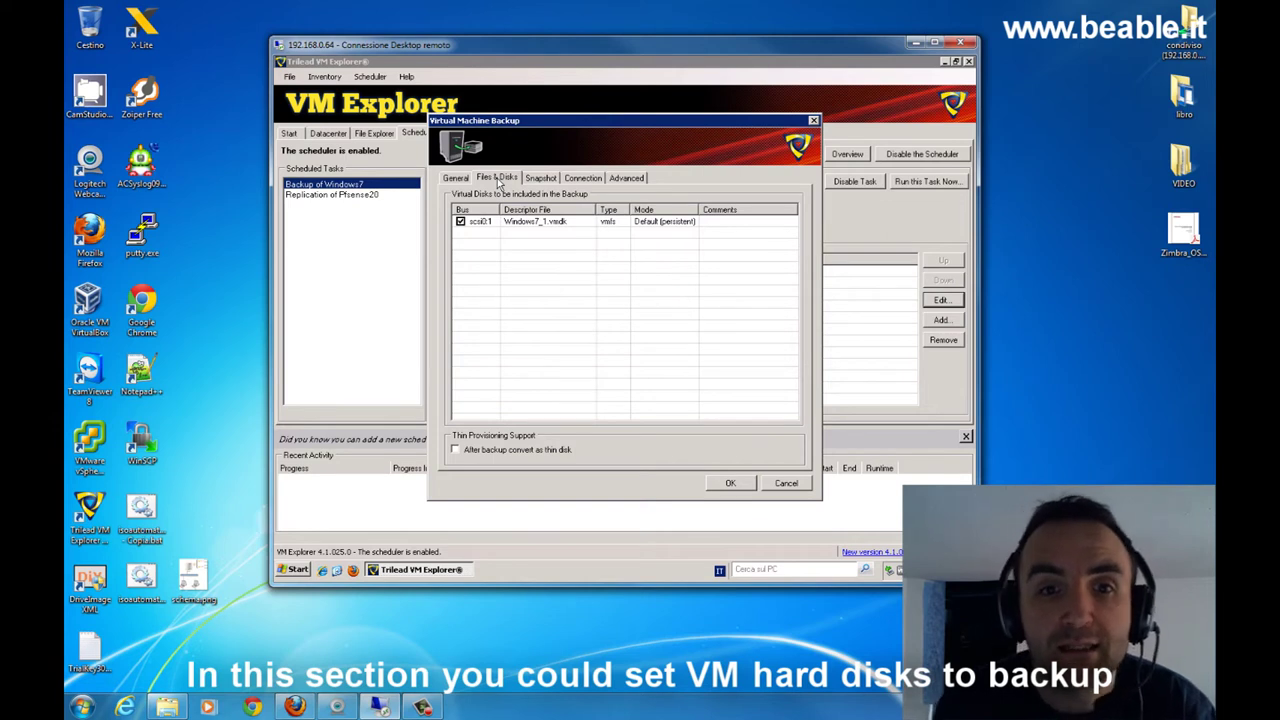
# - Show the Windows7 backup task's Snapshot options
pyautogui.click(541, 178)
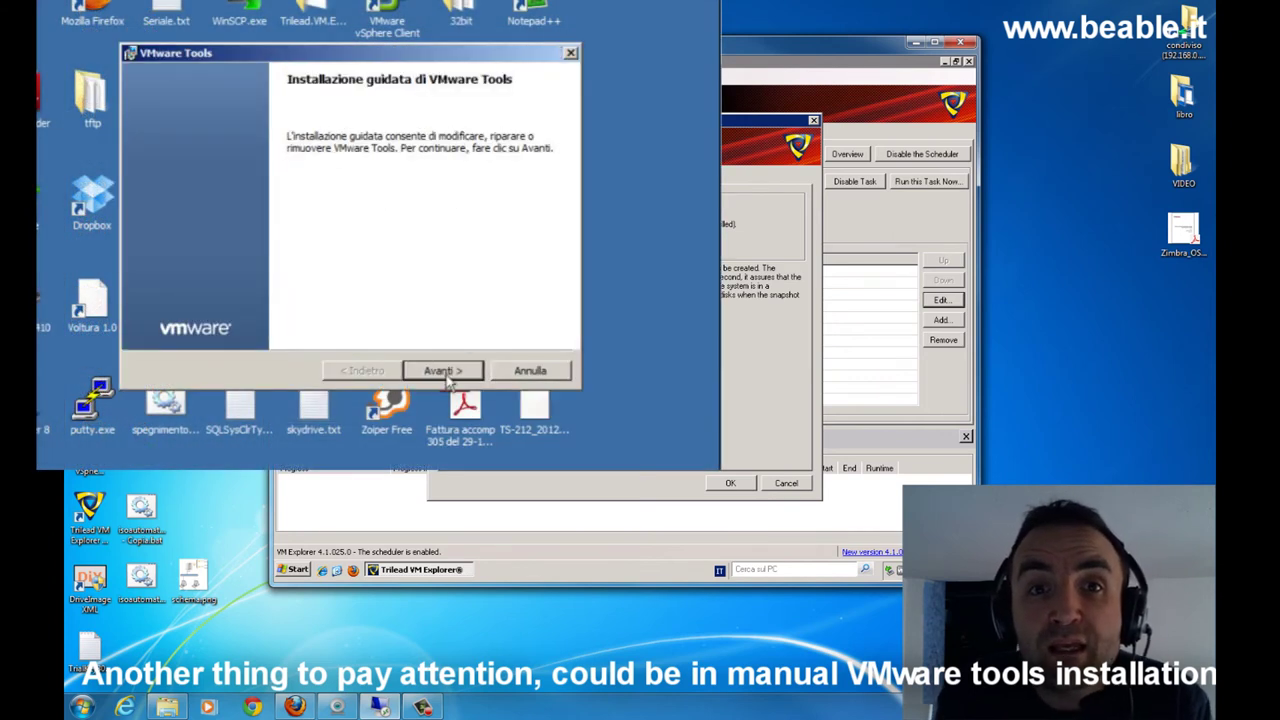
# - In VMware Tools setup, choose Modifica and set Supporto alla copia shadow to install
pyautogui.click(443, 371)
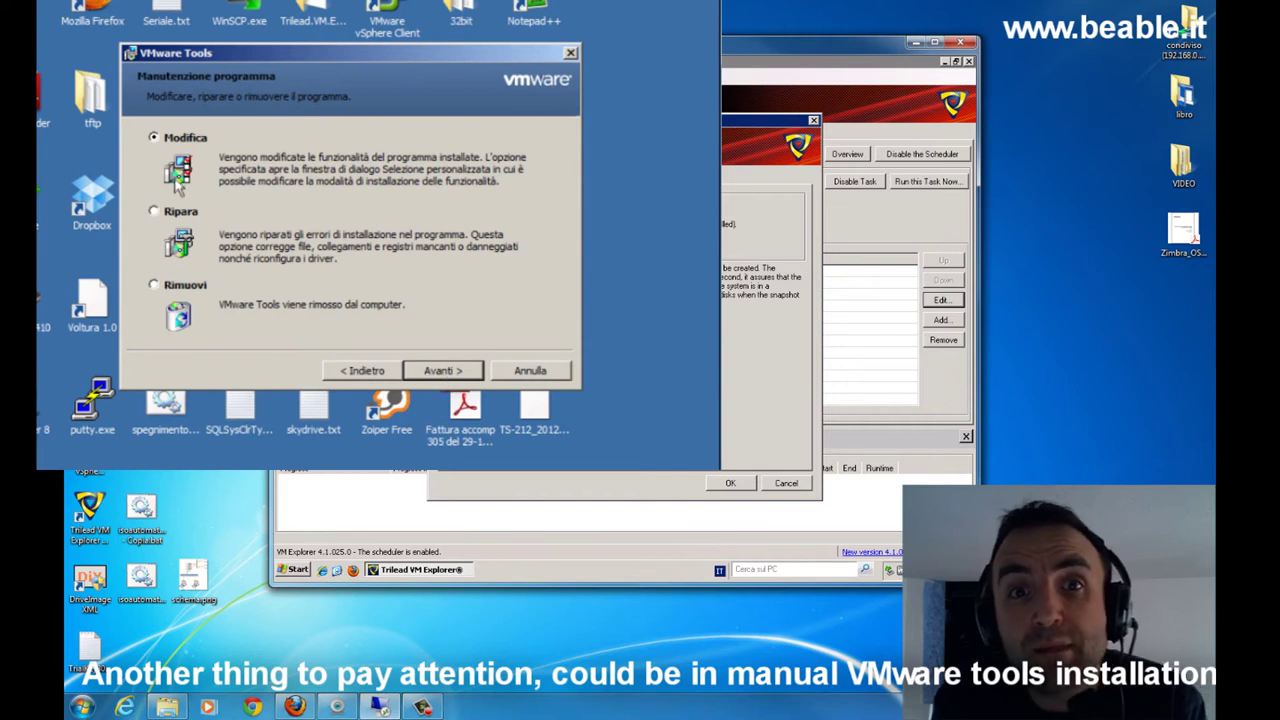
pyautogui.click(448, 372)
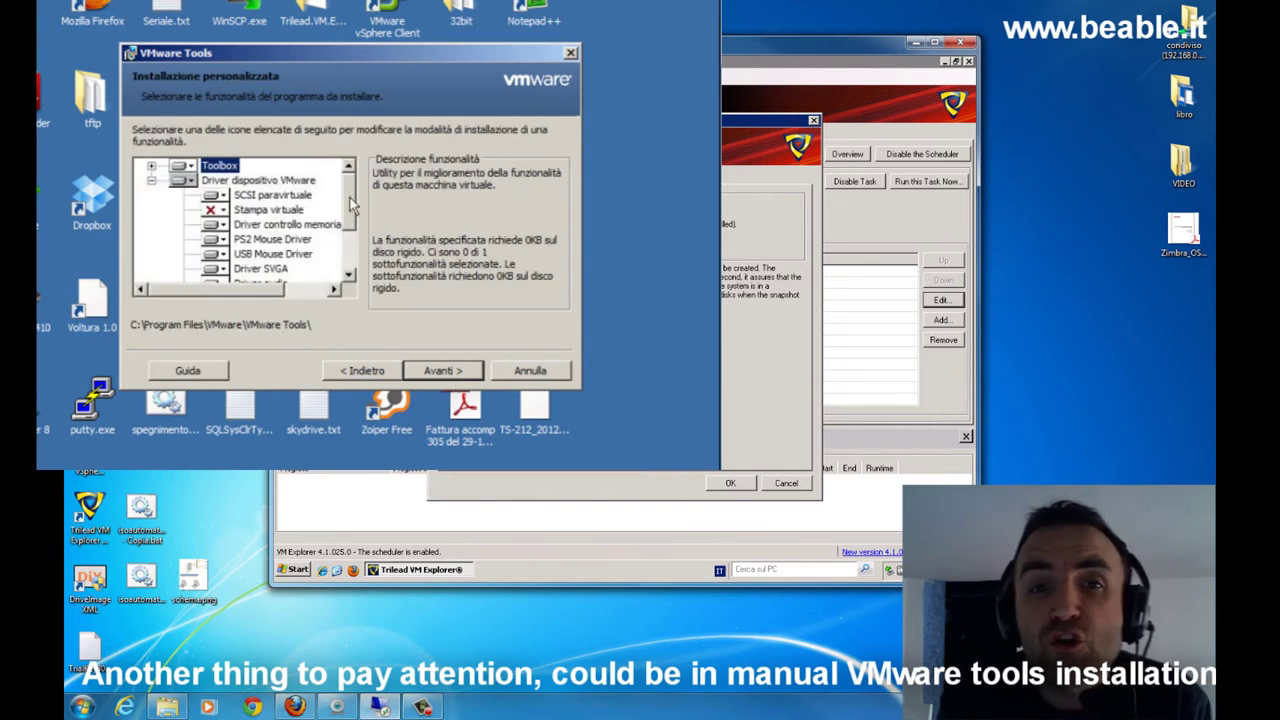
pyautogui.moveTo(352, 205); pyautogui.dragTo(346, 236)
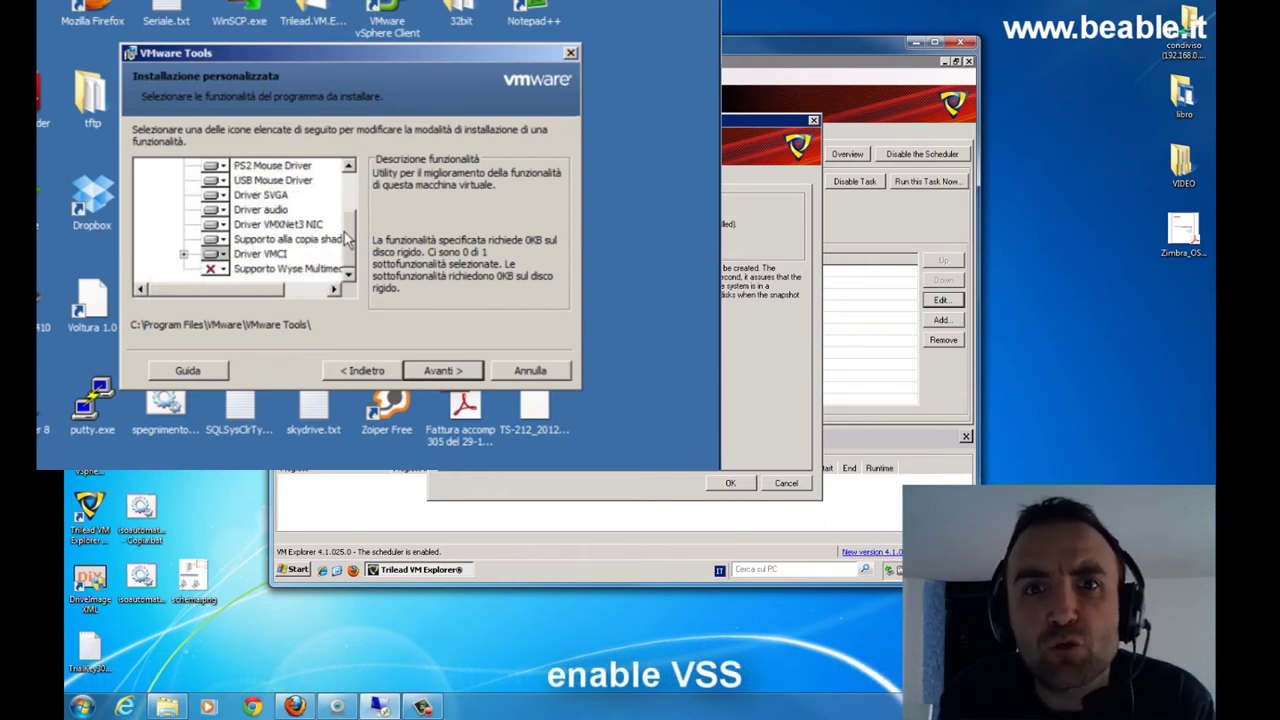
pyautogui.click(340, 239)
pyautogui.click(220, 241)
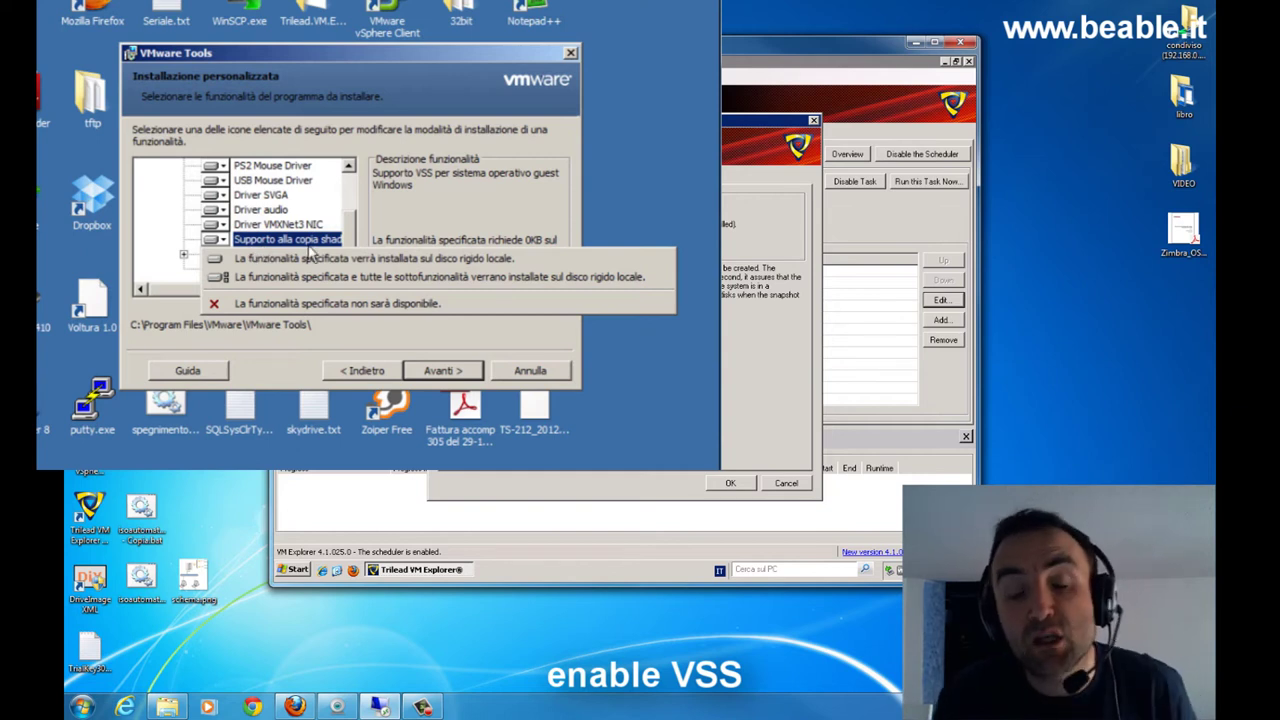
pyautogui.click(335, 53)
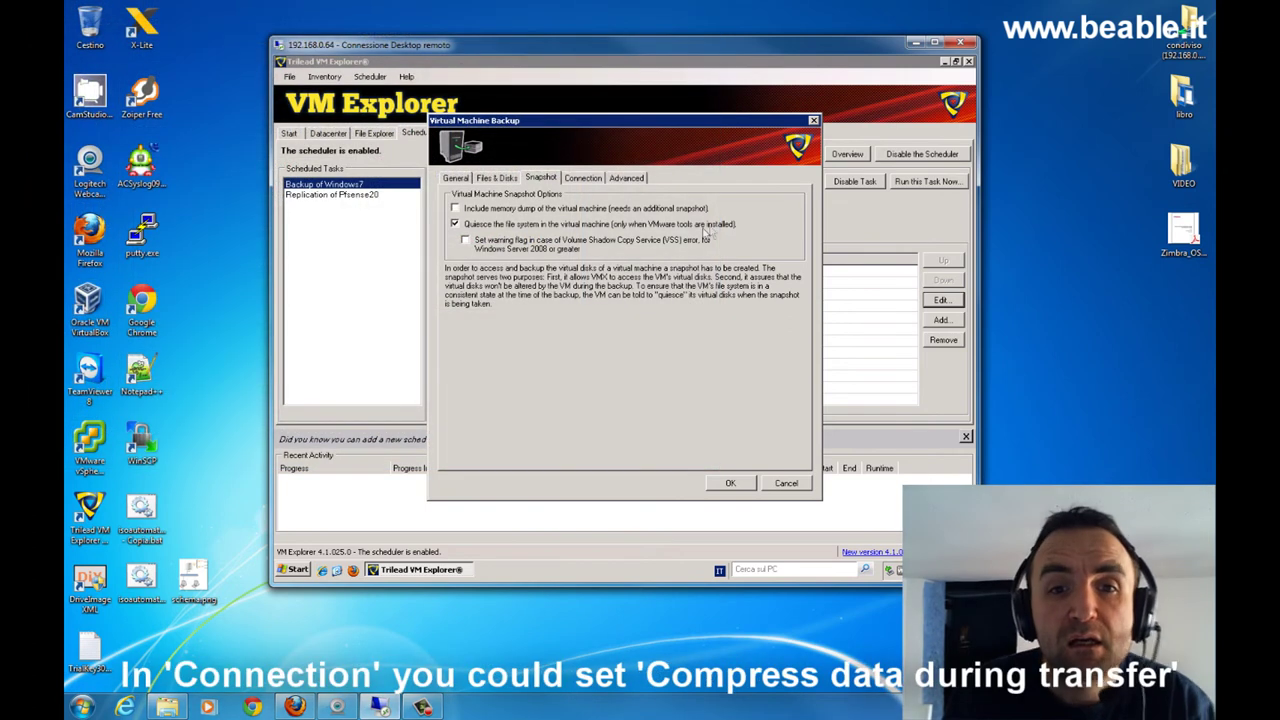
# - Show the Connection options, leaving Compress data during transfer unchecked
pyautogui.click(582, 178)
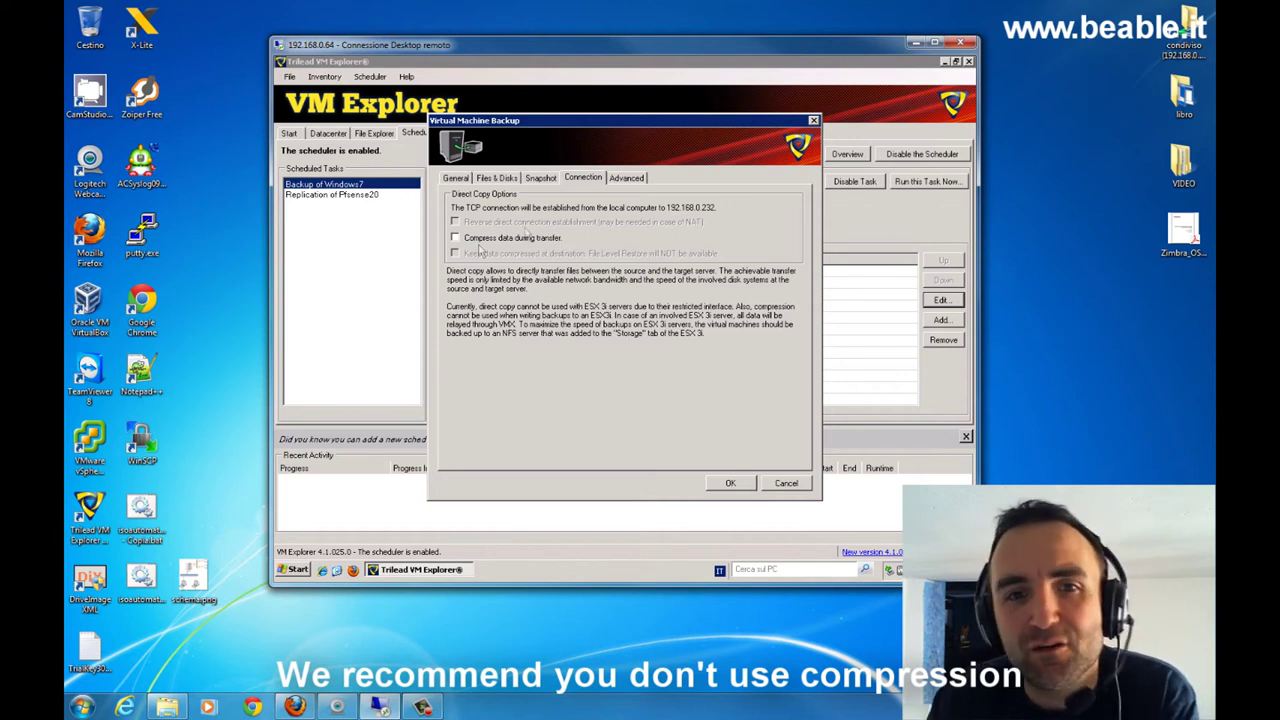
# - Review the Windows7 backup task's Advanced options
pyautogui.click(626, 179)
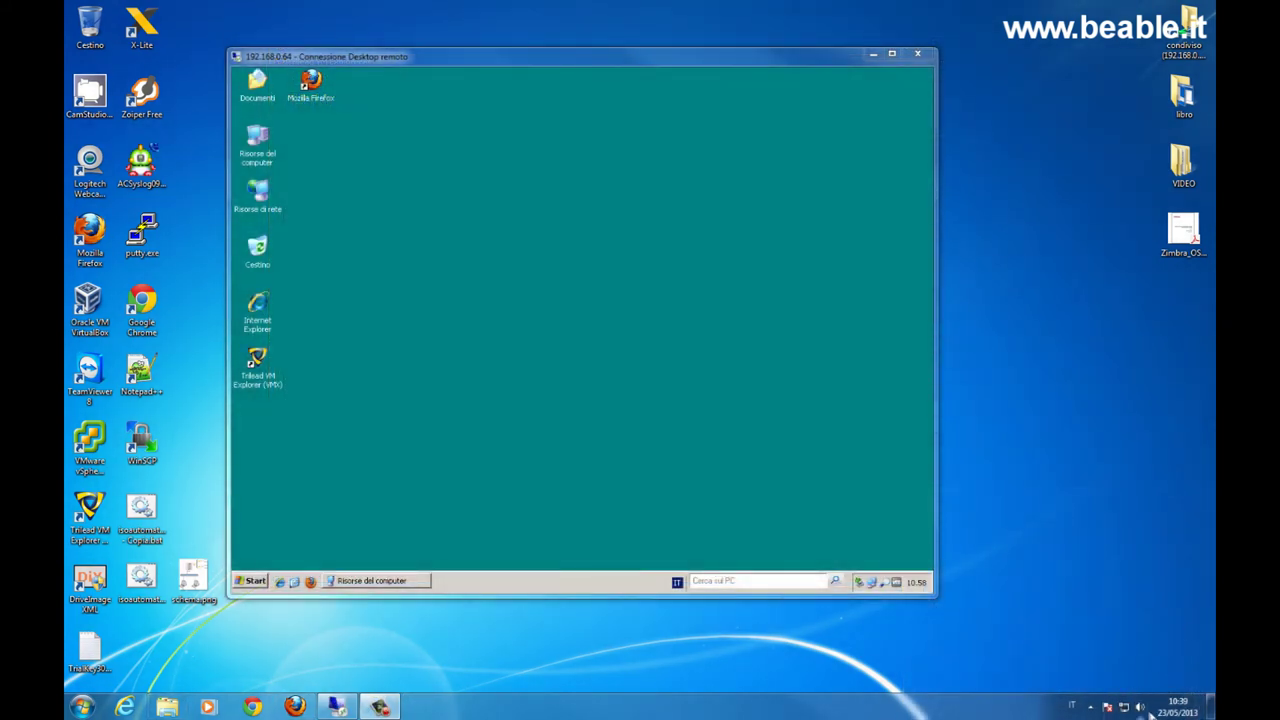
# - Relaunch VM Explorer, dismiss the trial notice and show the Scheduler task list
pyautogui.doubleClick(258, 362)
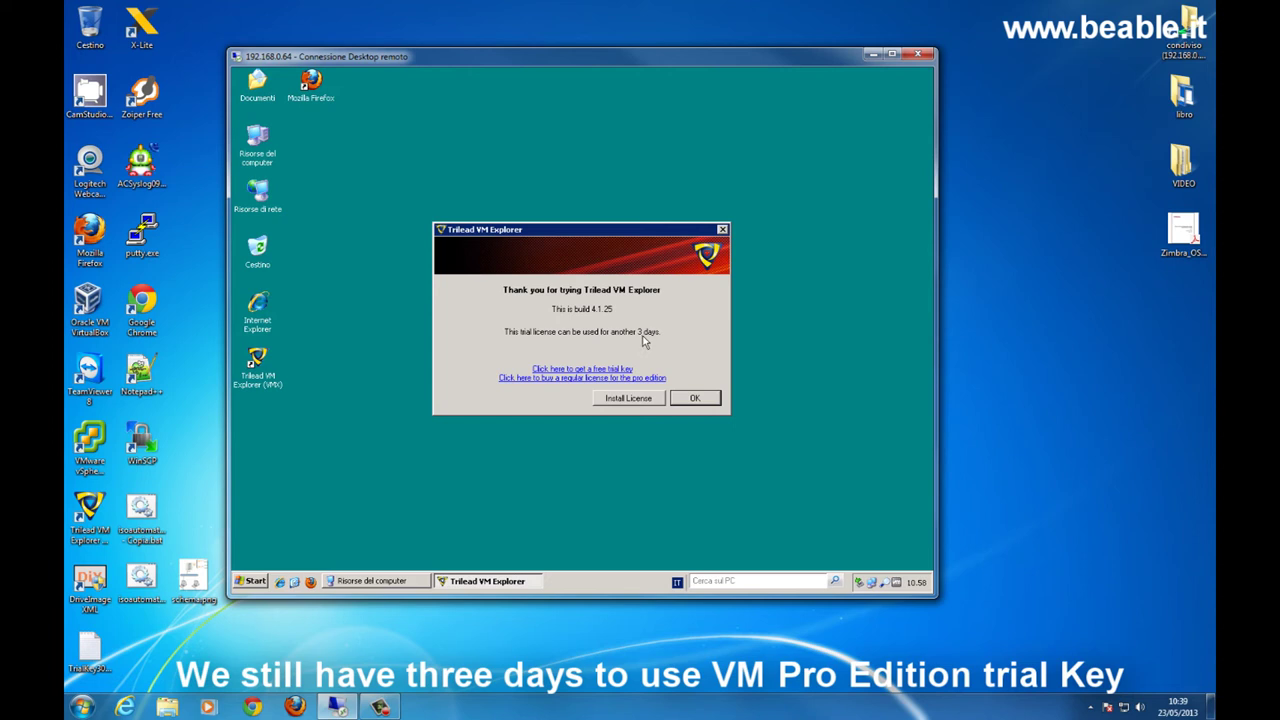
pyautogui.click(695, 398)
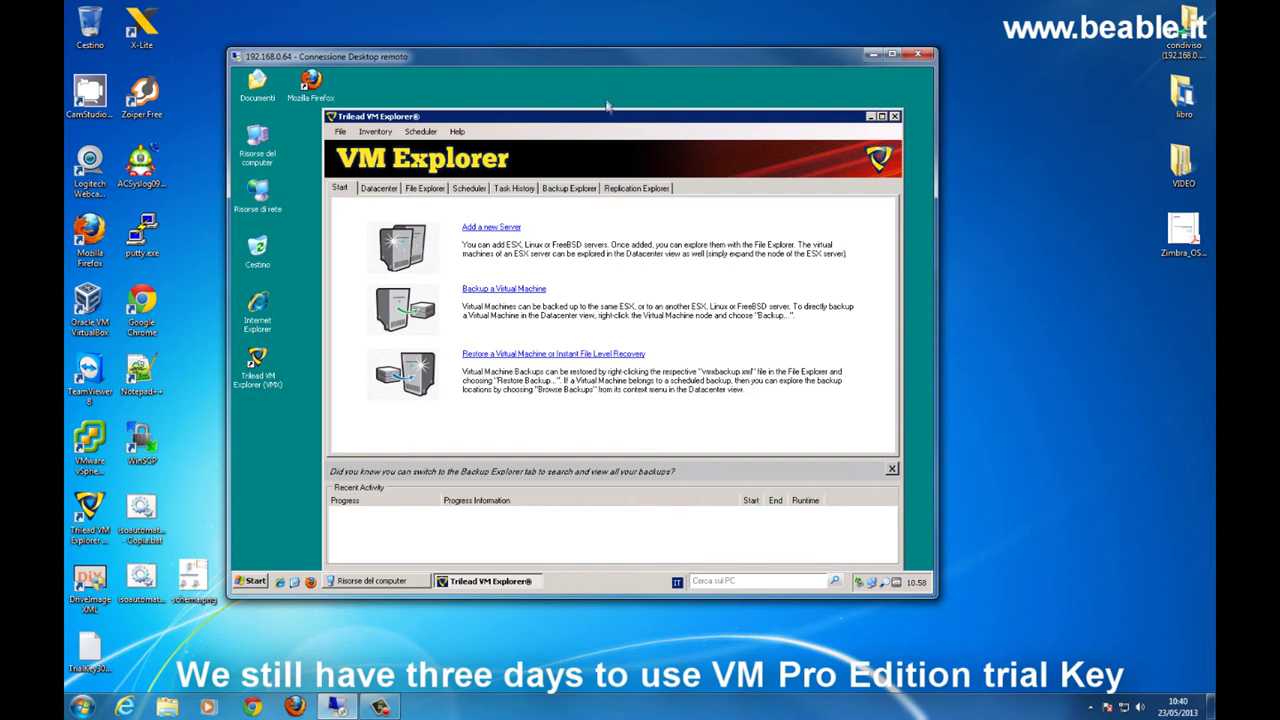
pyautogui.moveTo(596, 117); pyautogui.dragTo(563, 87)
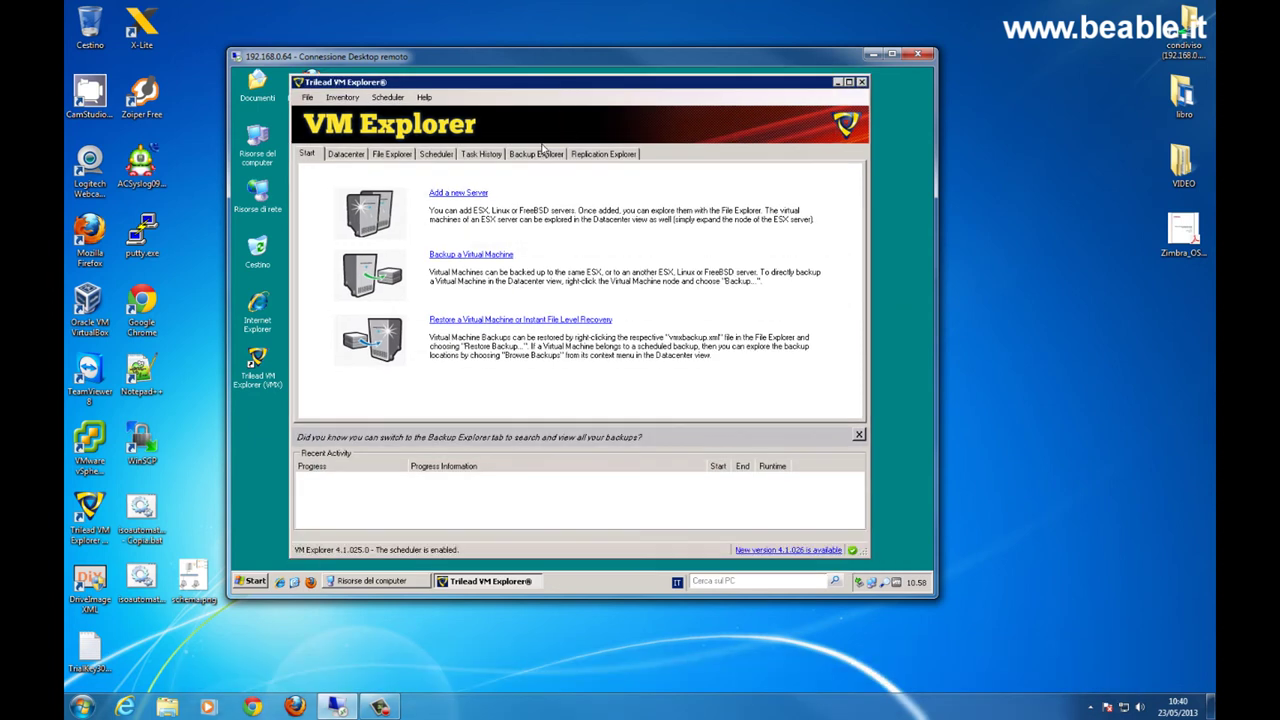
pyautogui.click(437, 163)
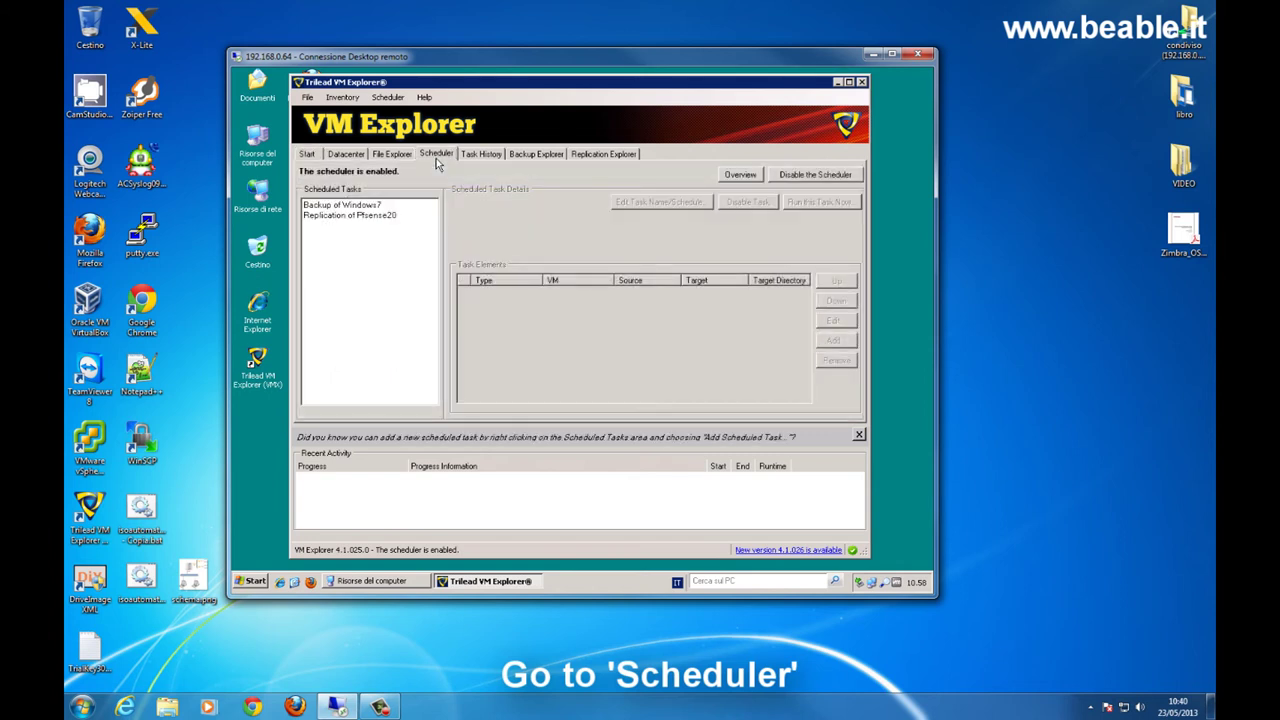
# - Check the Backup of Windows7 and Replication of Pfsense20 tasks and their run history
pyautogui.click(355, 206)
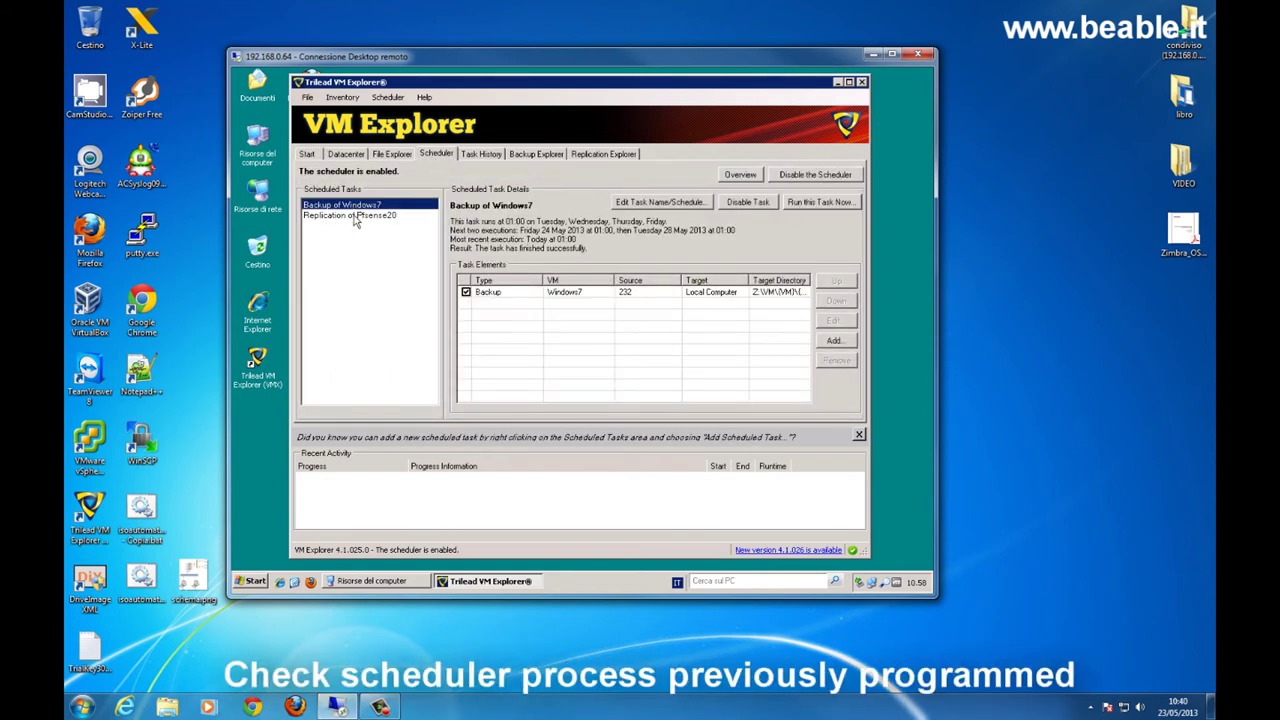
pyautogui.click(355, 216)
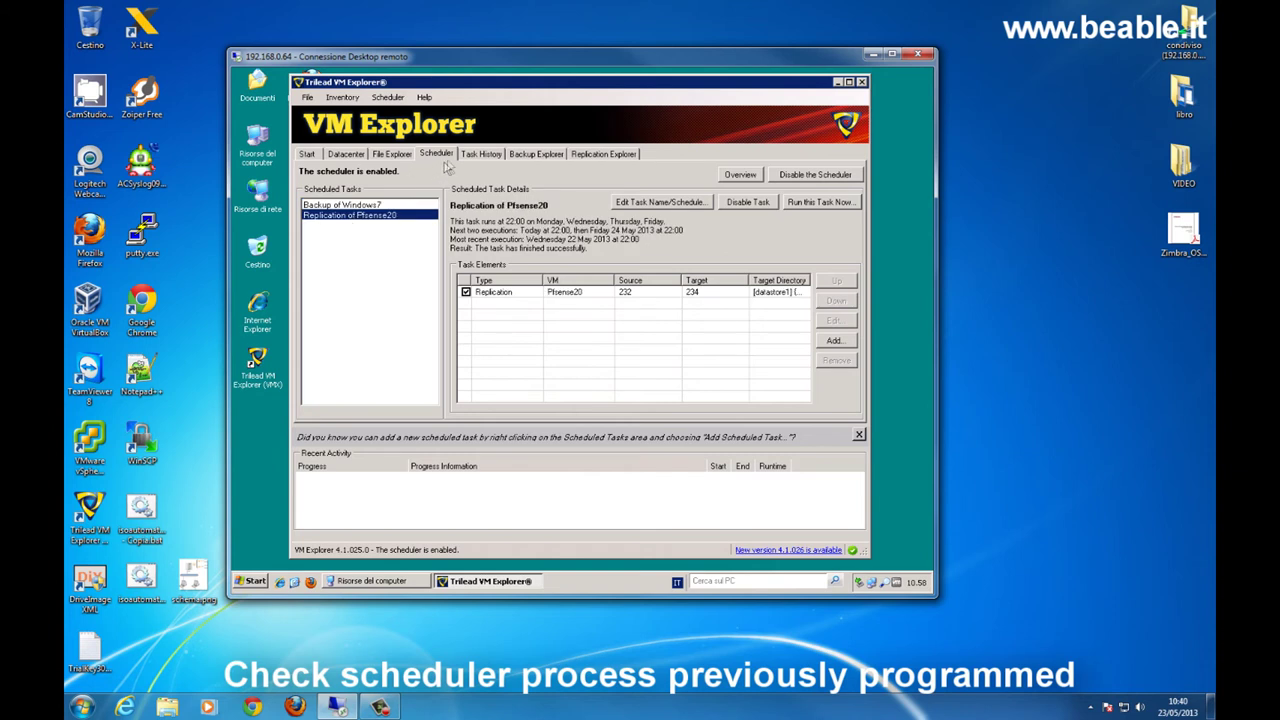
pyautogui.click(480, 154)
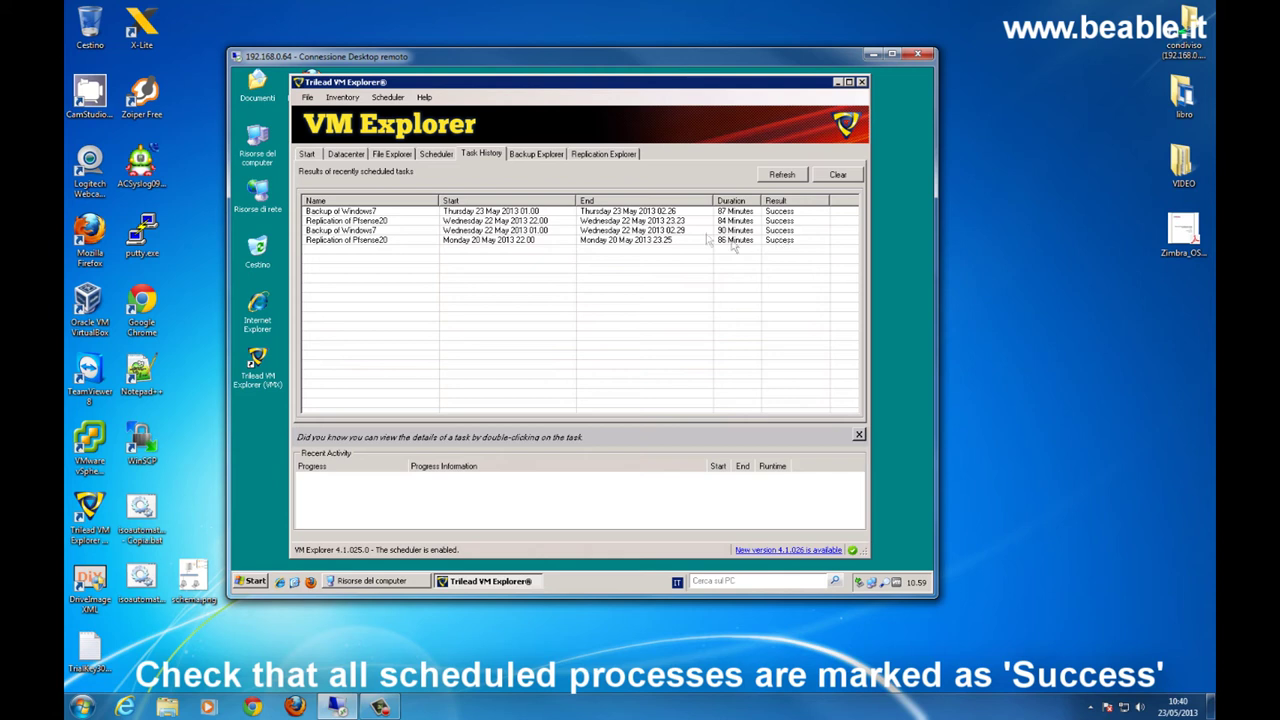
# - Verify Windows7's 23/05/2013 and 22/05/2013 restore points in Backup Explorer
pyautogui.click(558, 157)
pyautogui.click(317, 224)
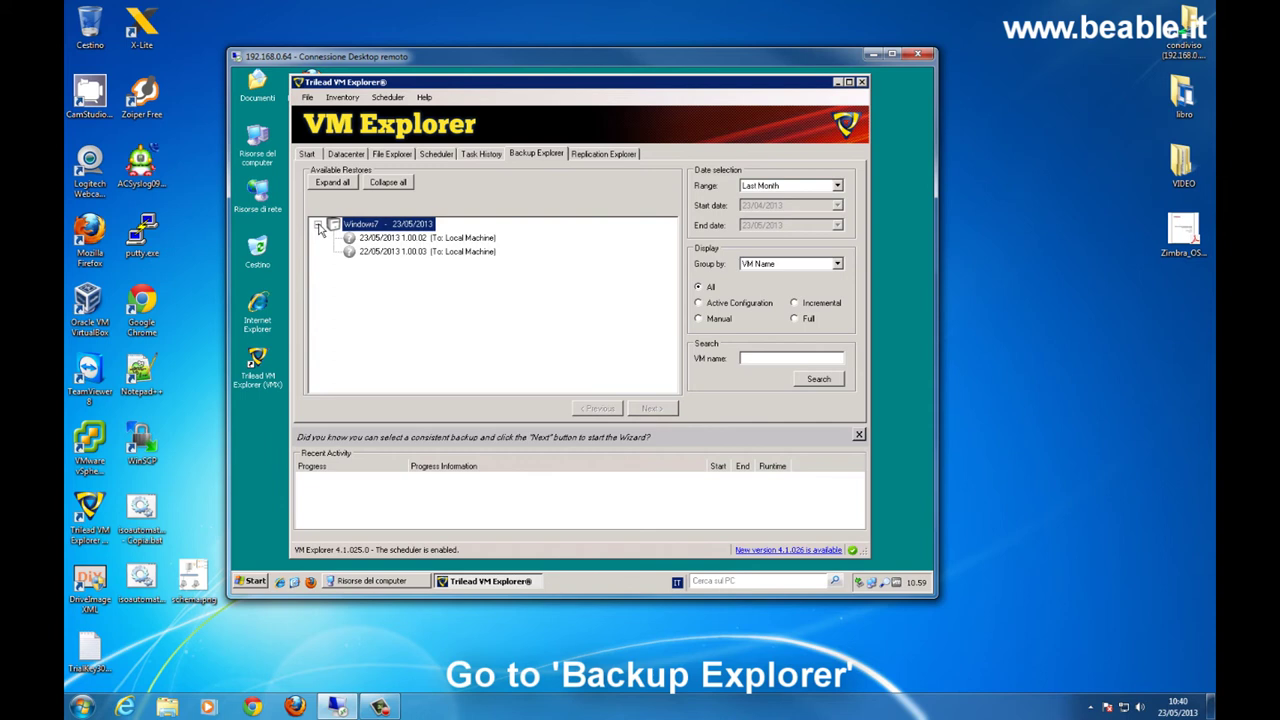
pyautogui.click(370, 238)
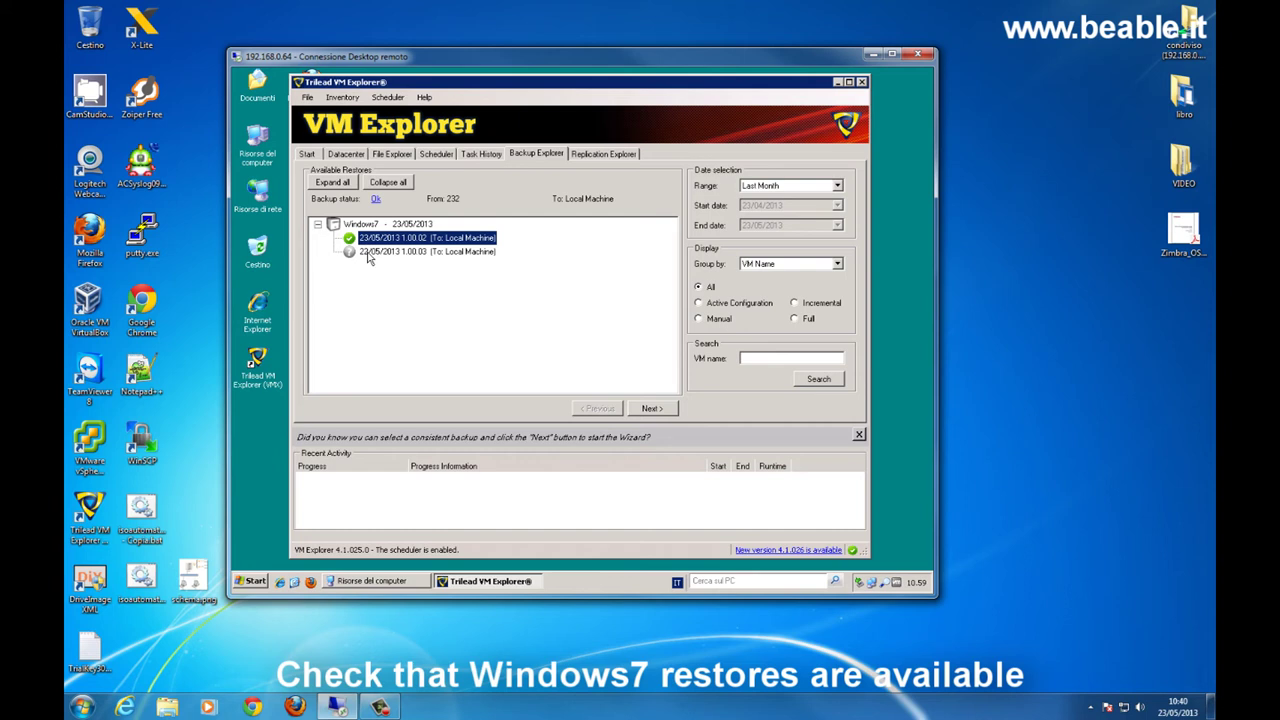
pyautogui.click(369, 252)
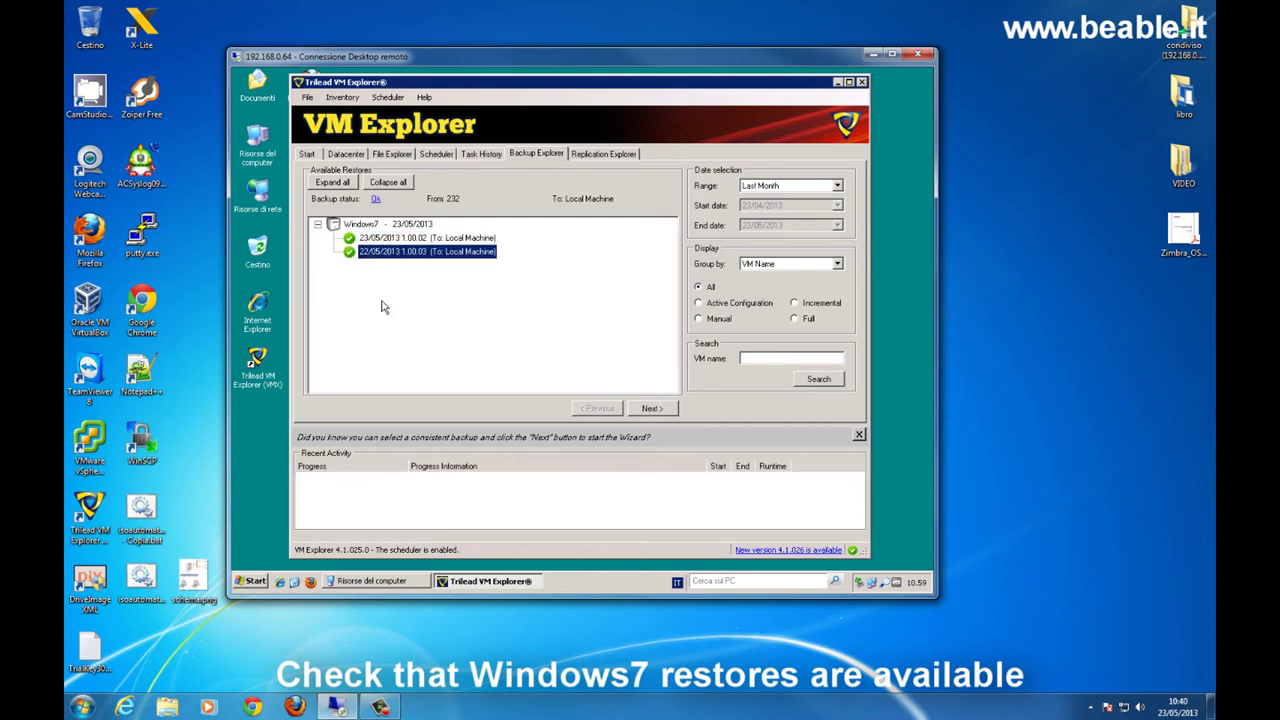
# - Verify Asterisk11's 20/05 replica and Pfsense20's 22/05 and 20/05 replicas in Replication Explorer
pyautogui.click(600, 154)
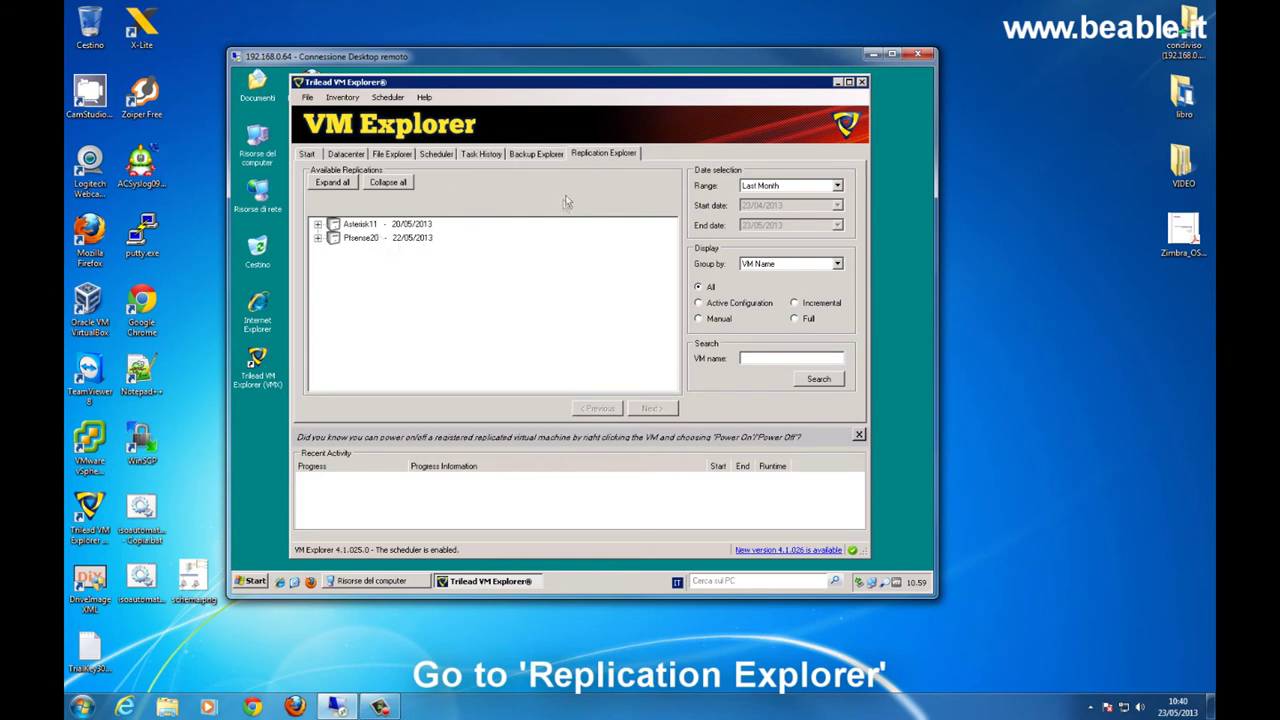
pyautogui.click(317, 224)
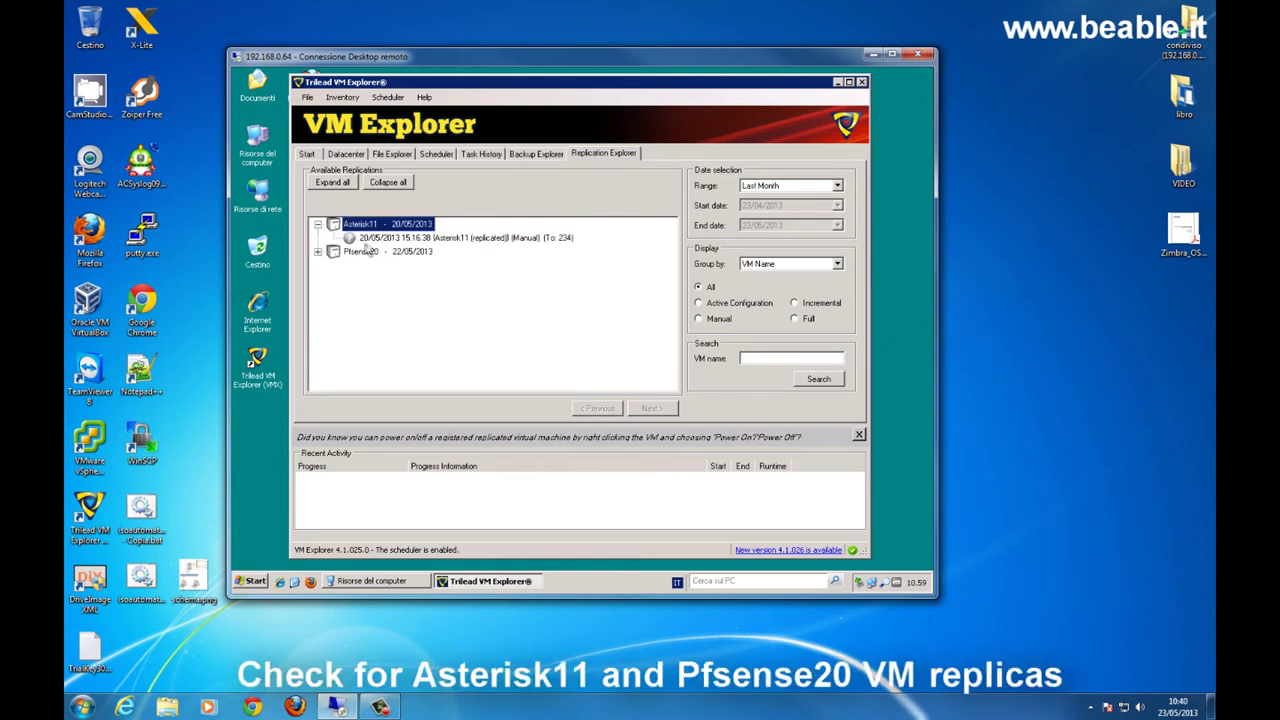
pyautogui.click(366, 238)
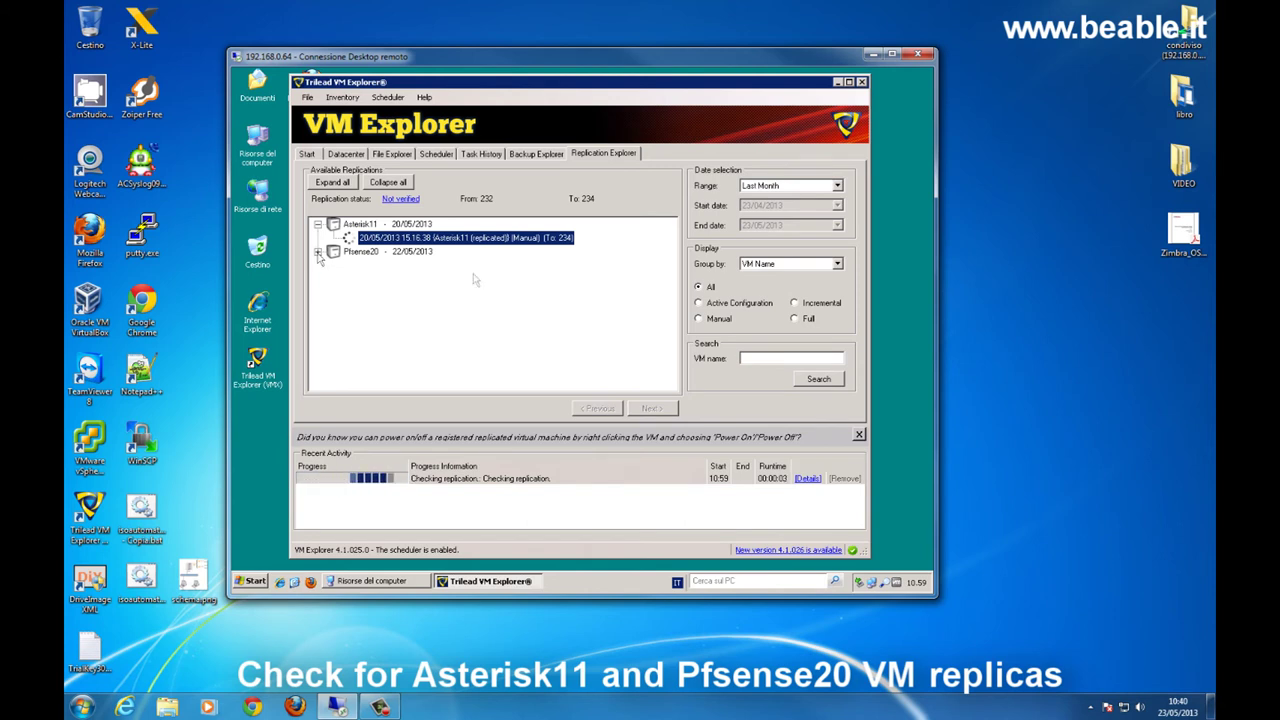
pyautogui.doubleClick(360, 251)
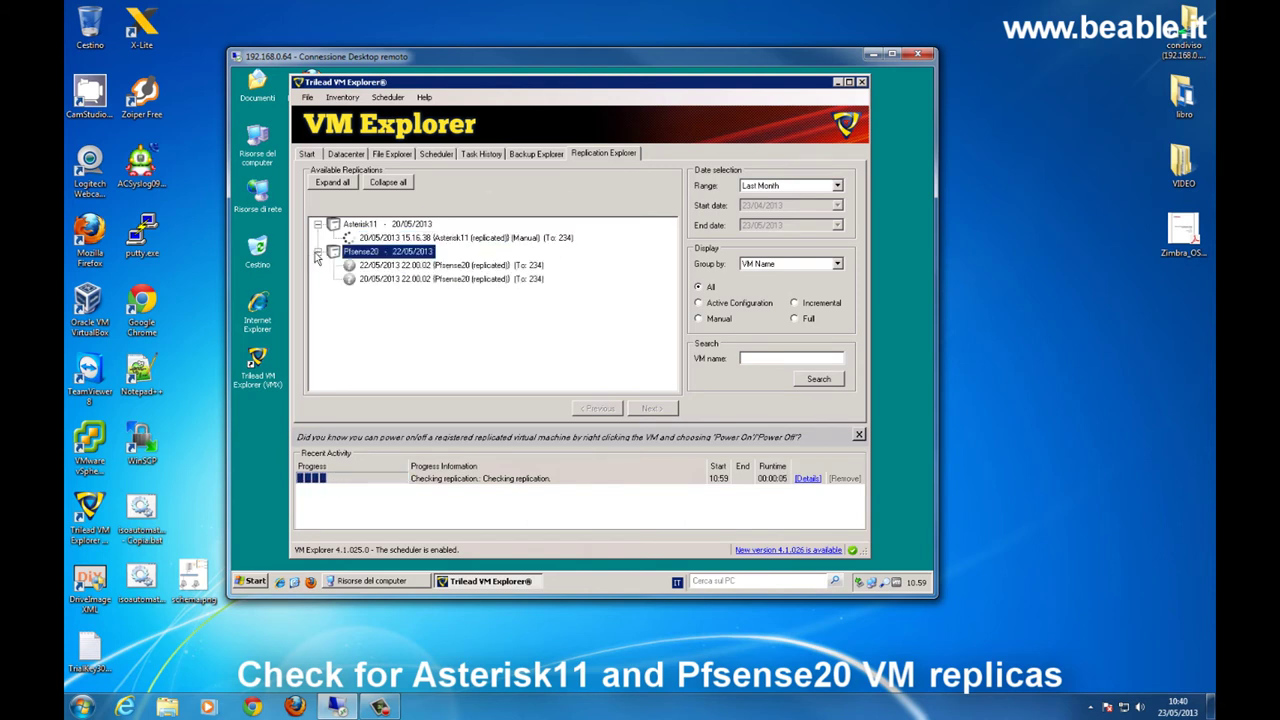
pyautogui.click(415, 266)
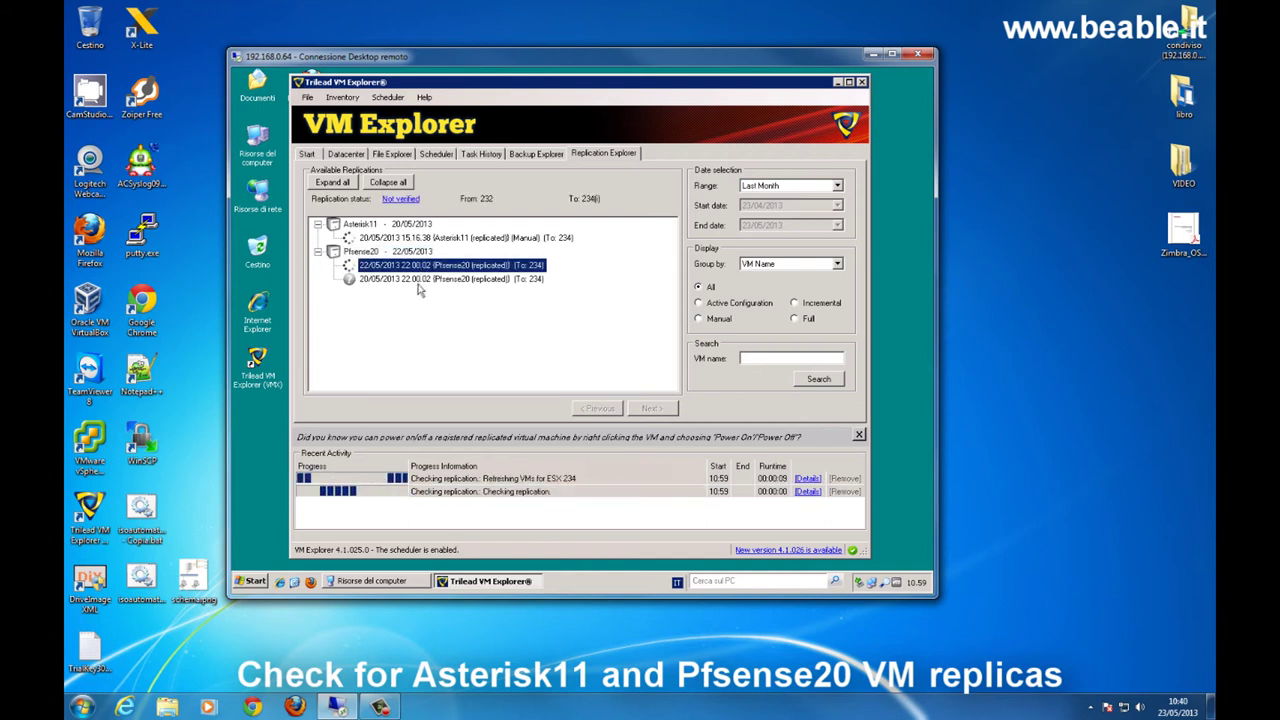
pyautogui.click(380, 280)
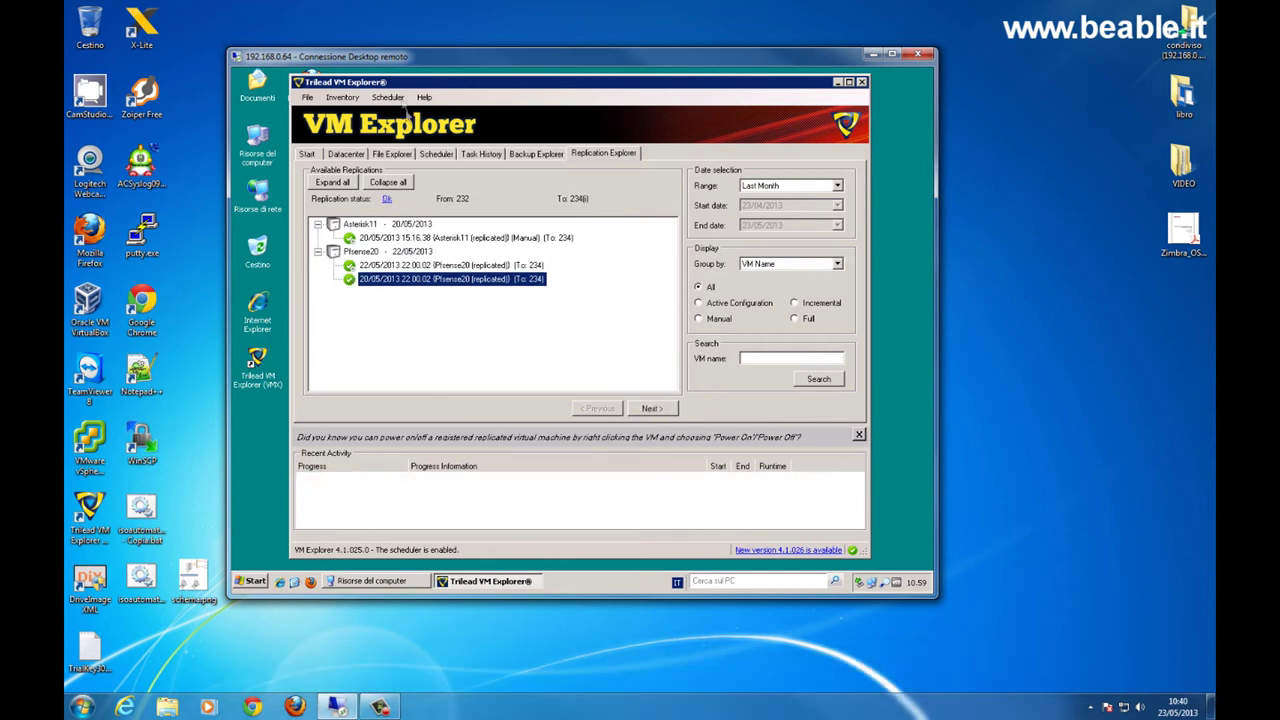
pyautogui.moveTo(395, 62); pyautogui.dragTo(572, 36)
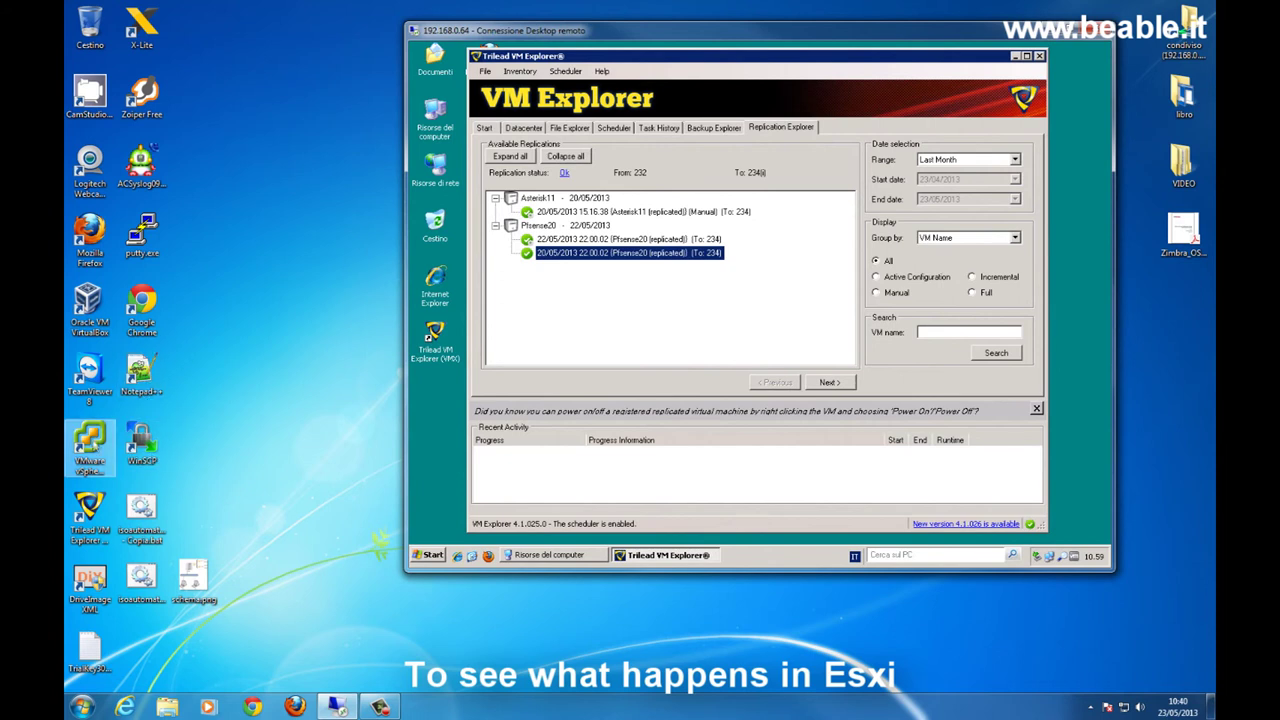
# - Log in to vSphere Client on host 192.168.0.234 as root with the account password
pyautogui.doubleClick(90, 440)
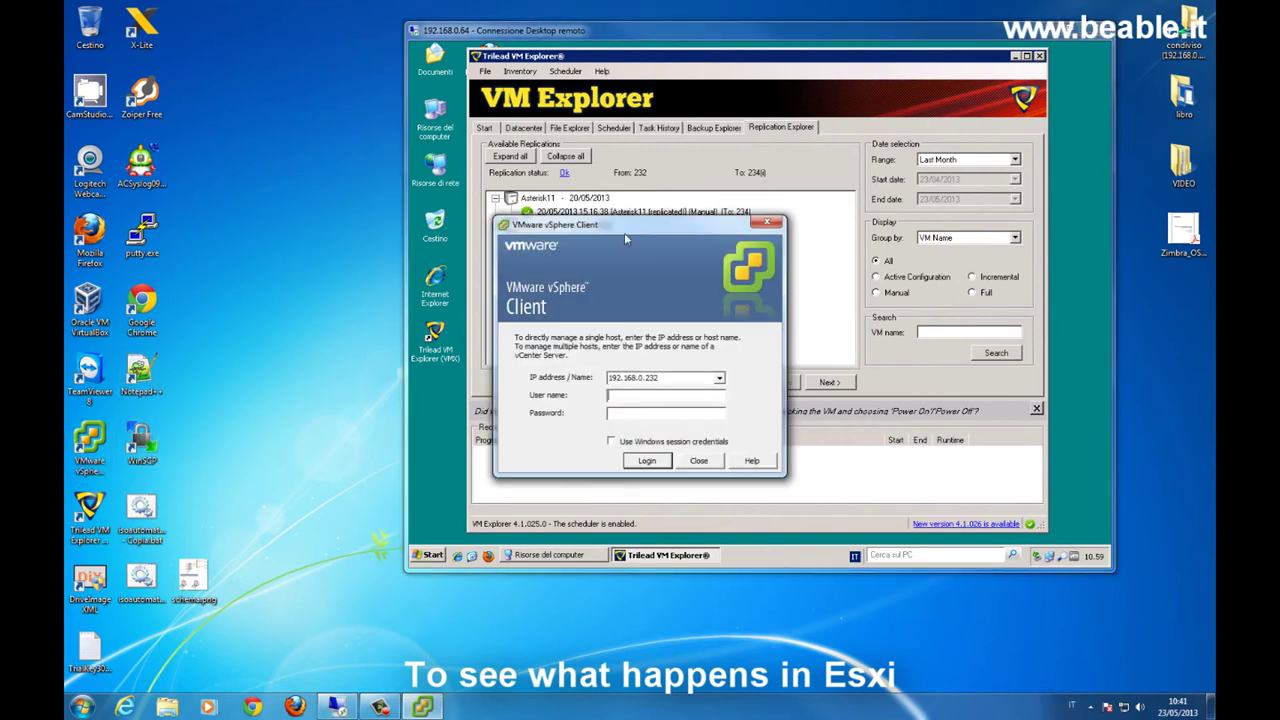
pyautogui.moveTo(624, 228); pyautogui.dragTo(582, 265)
pyautogui.click(676, 414)
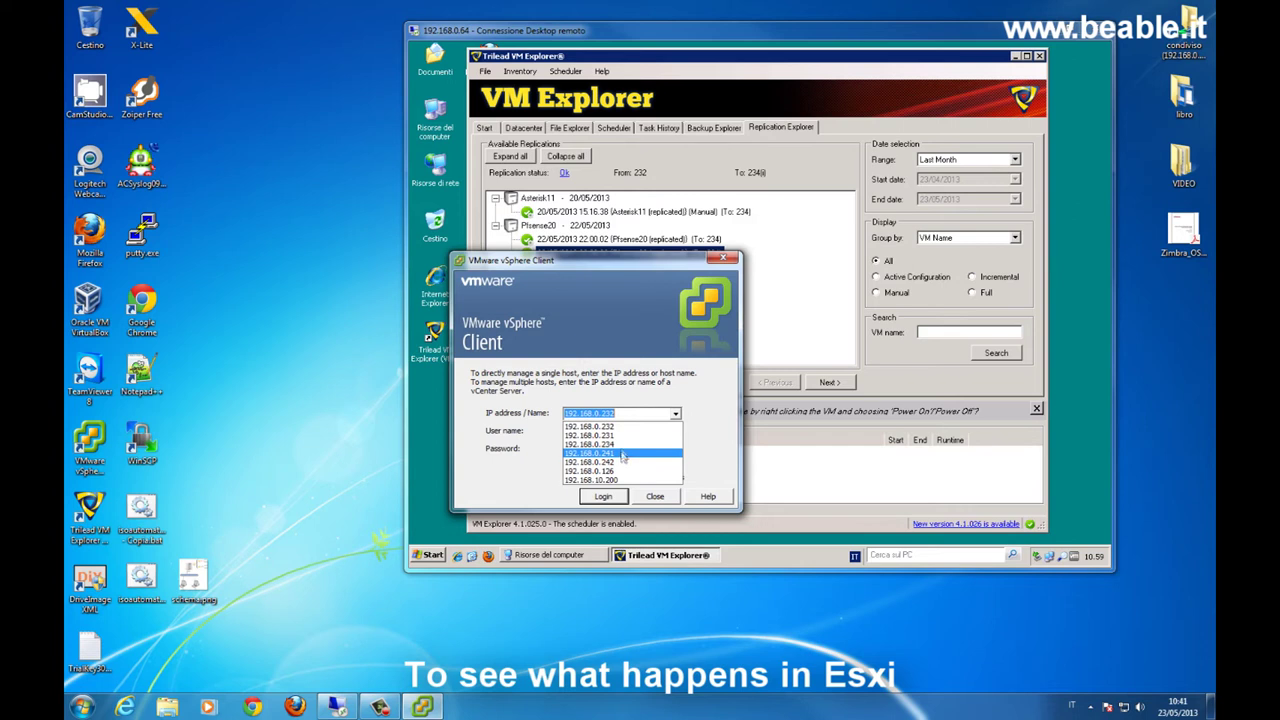
pyautogui.click(614, 428)
pyautogui.click(614, 430)
pyautogui.write('root')
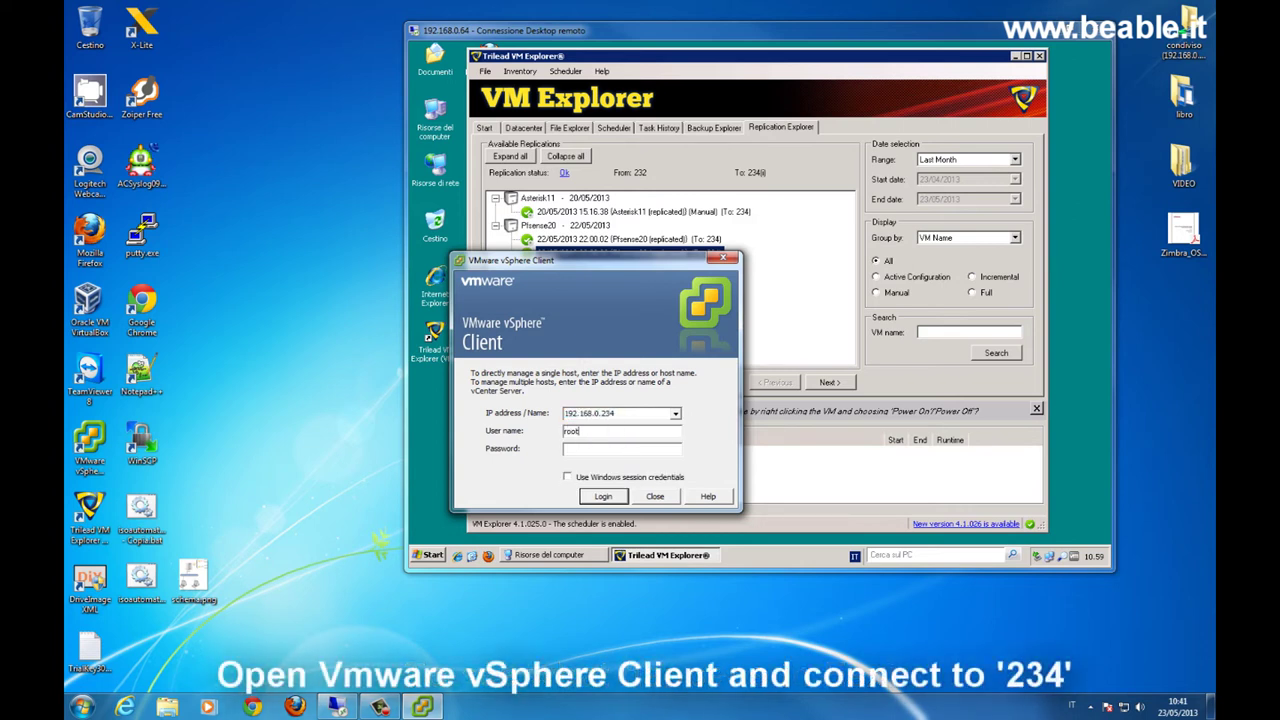
pyautogui.press('Tab')
pyautogui.write('*************')
pyautogui.press('Return')
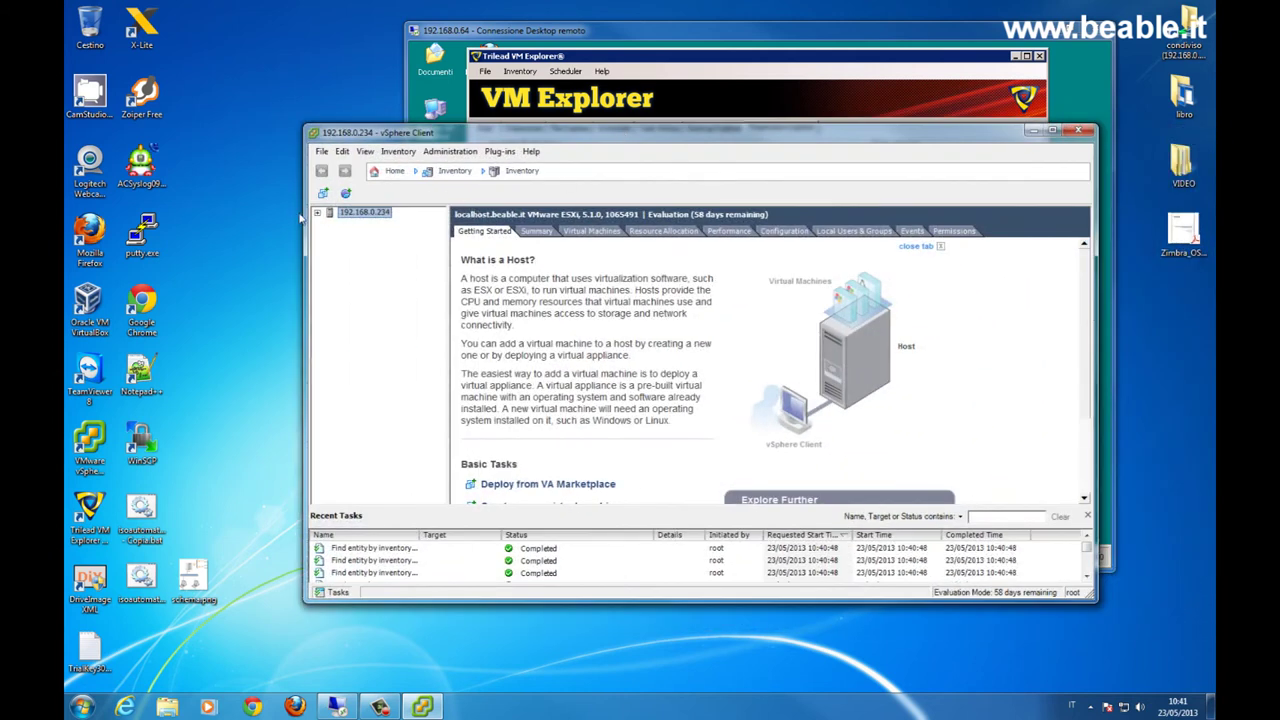
# - Browse datastore1 from the host's Configuration > Storage view
pyautogui.click(317, 213)
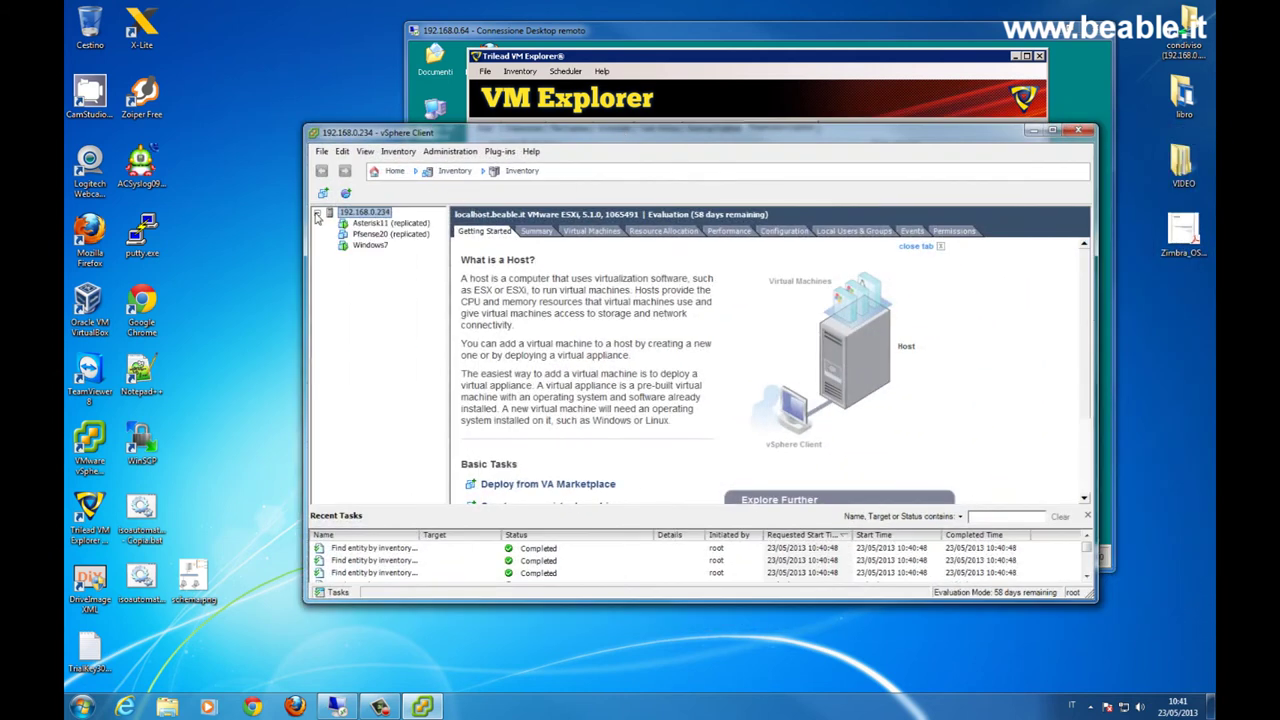
pyautogui.click(366, 246)
pyautogui.click(370, 213)
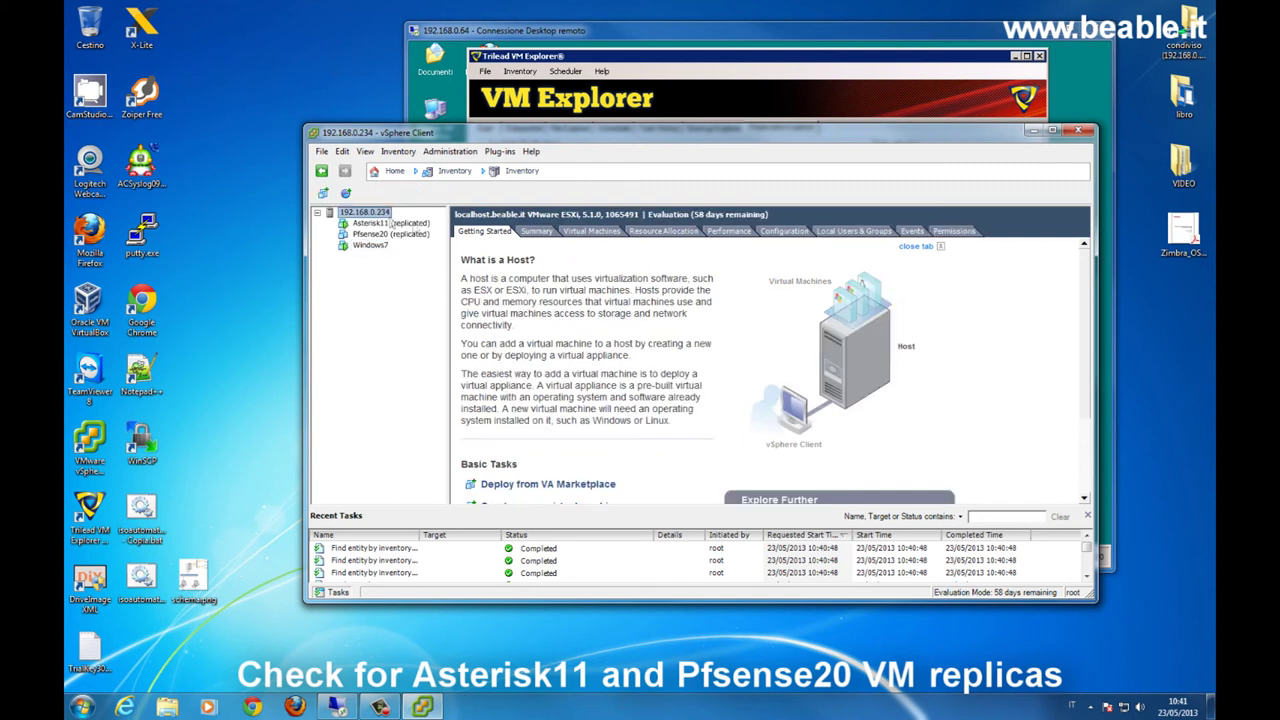
pyautogui.click(790, 232)
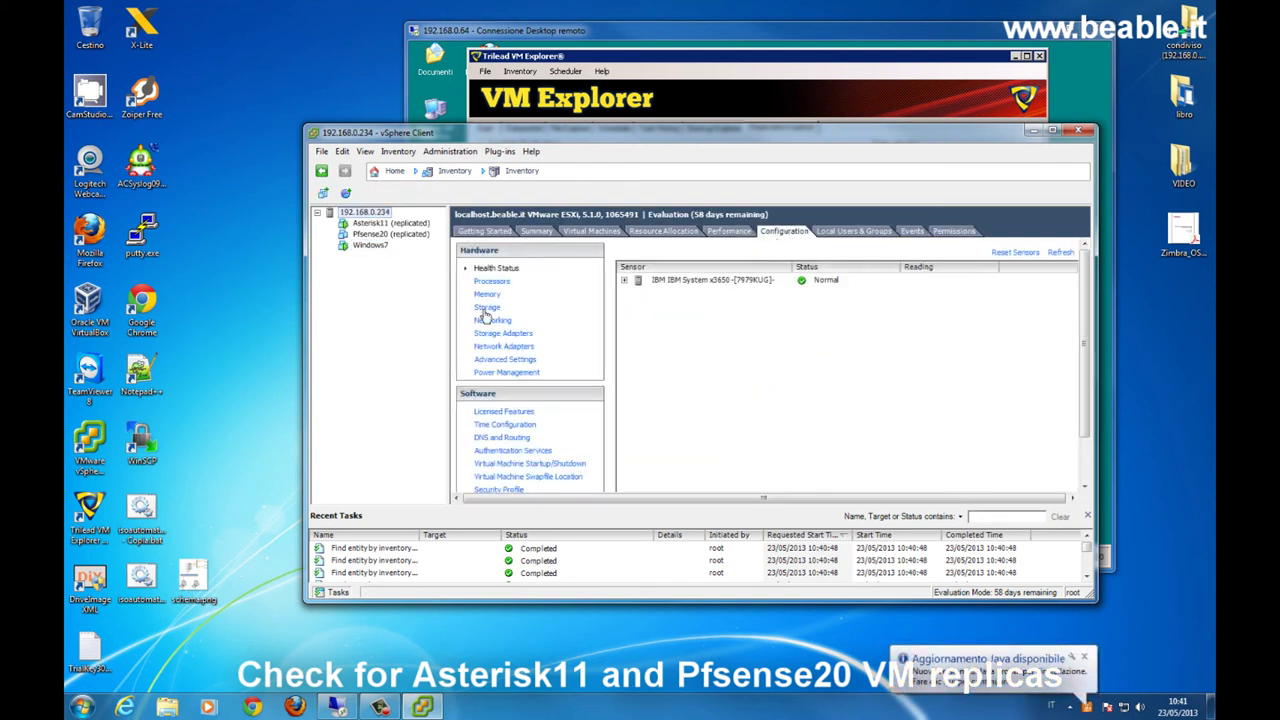
pyautogui.click(487, 308)
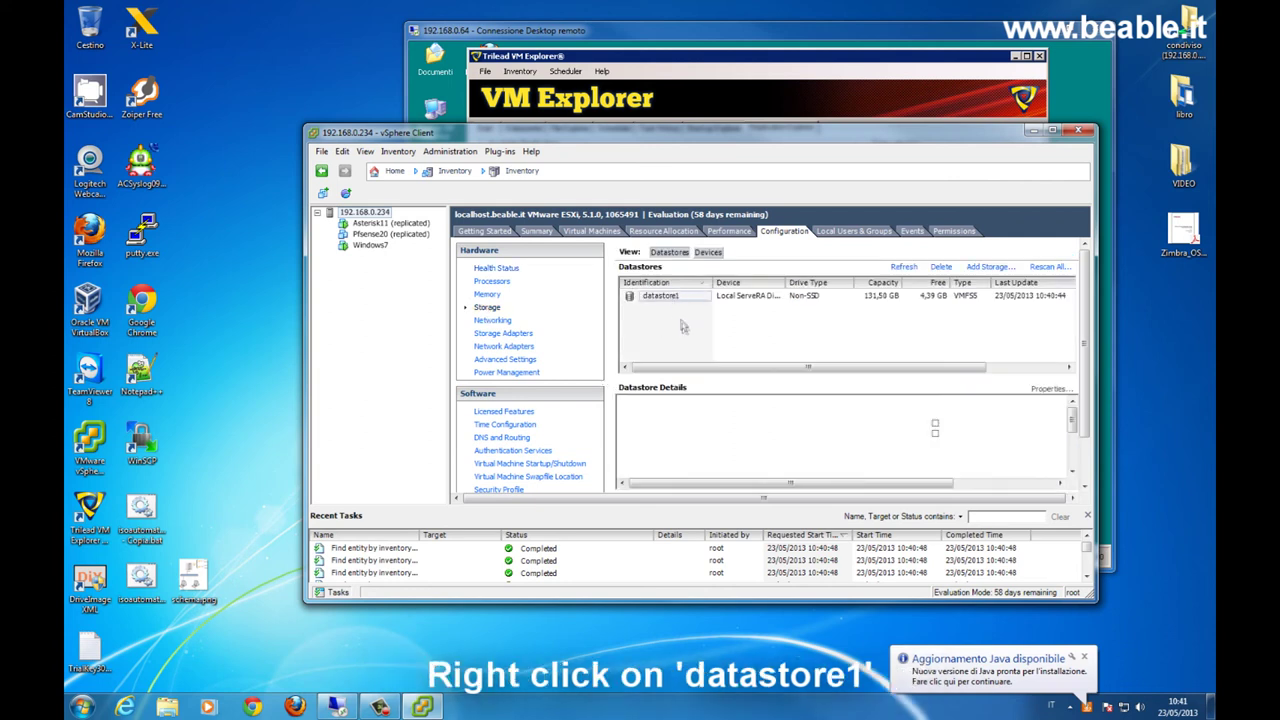
pyautogui.rightClick(676, 300)
pyautogui.click(737, 343)
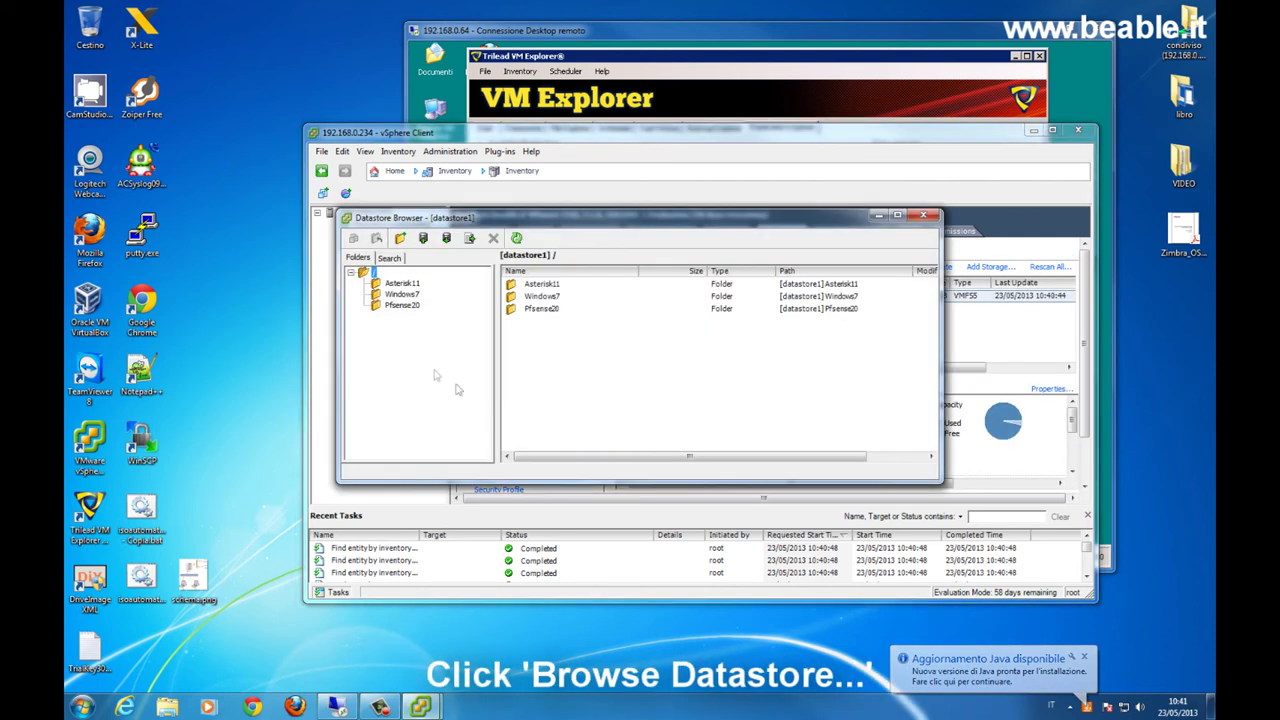
pyautogui.click(402, 294)
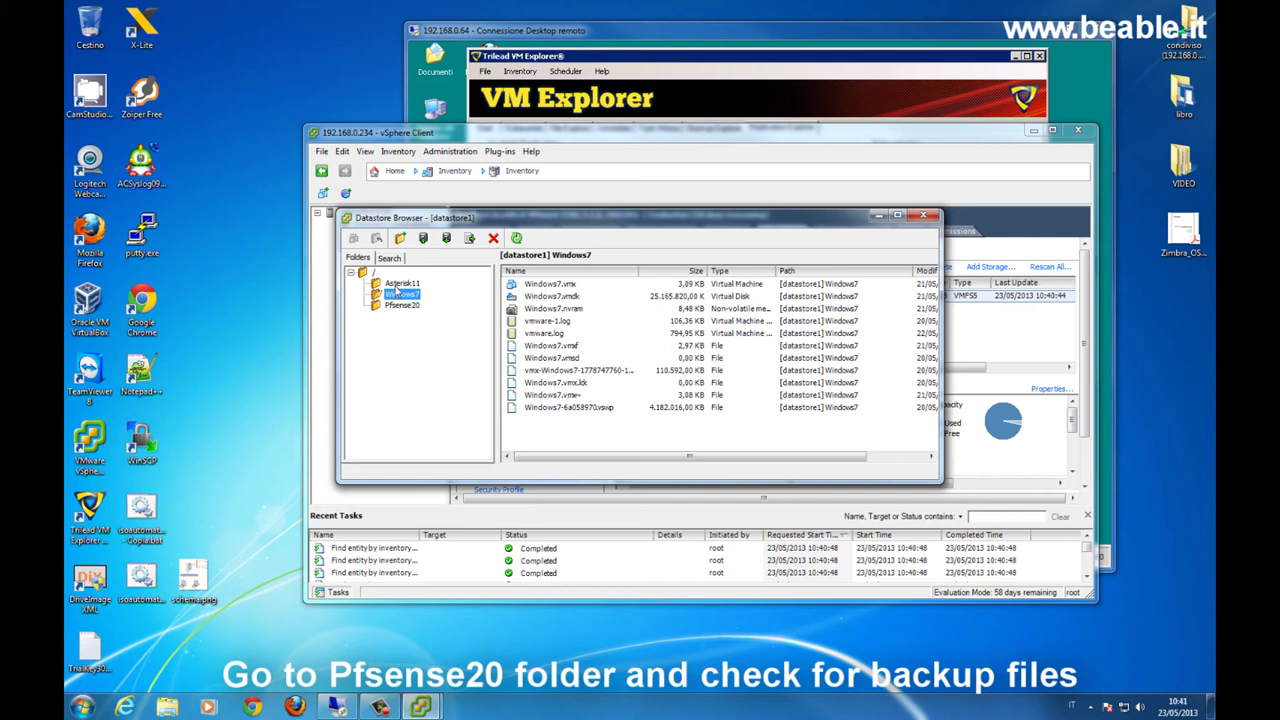
pyautogui.click(397, 285)
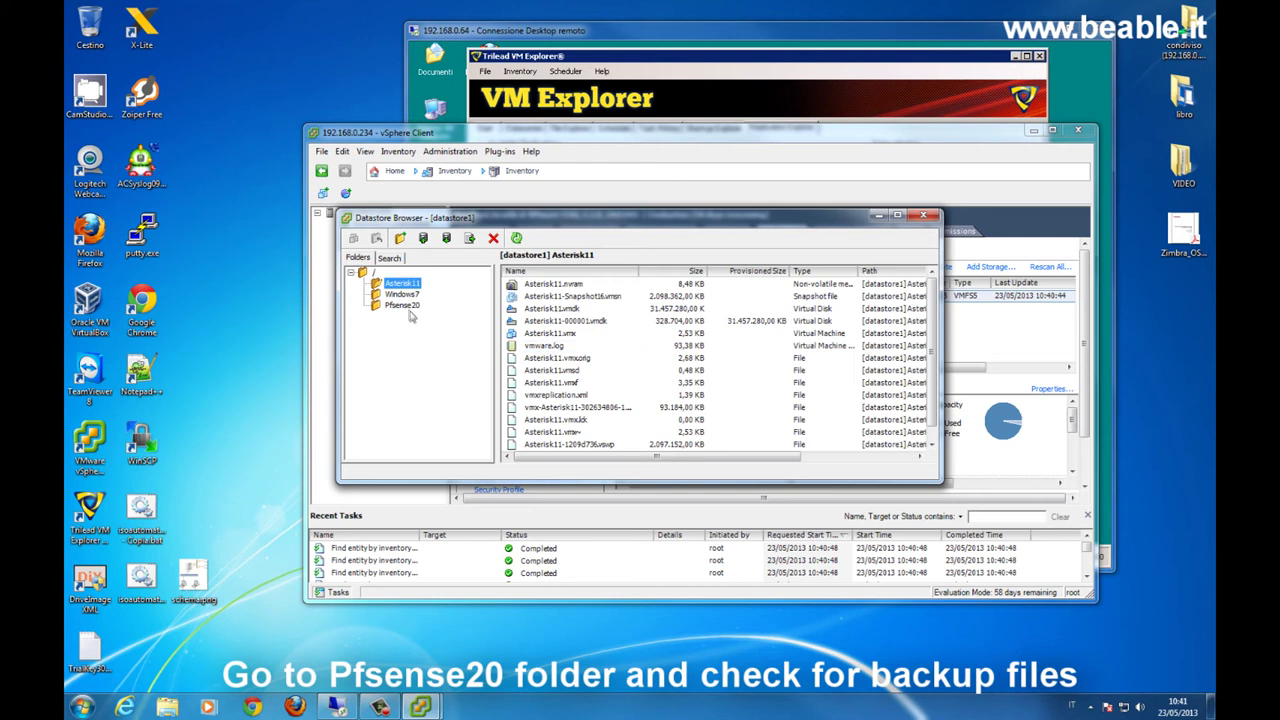
pyautogui.click(401, 305)
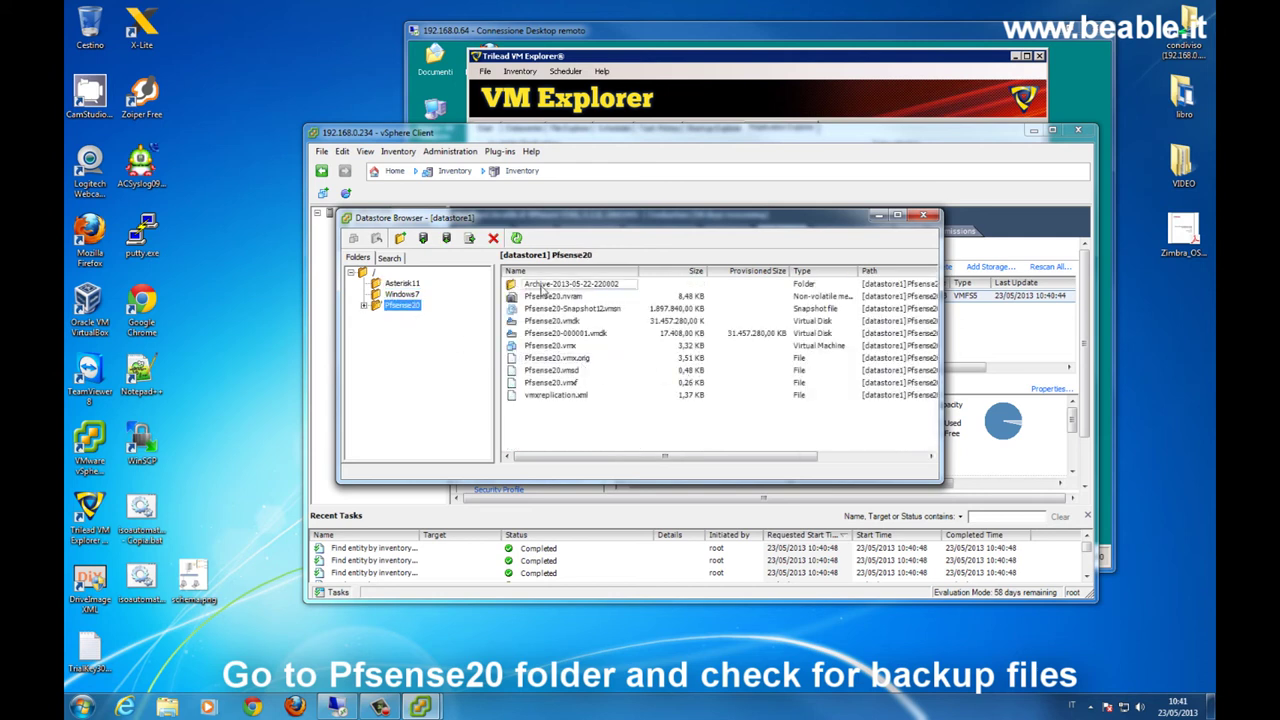
pyautogui.doubleClick(543, 288)
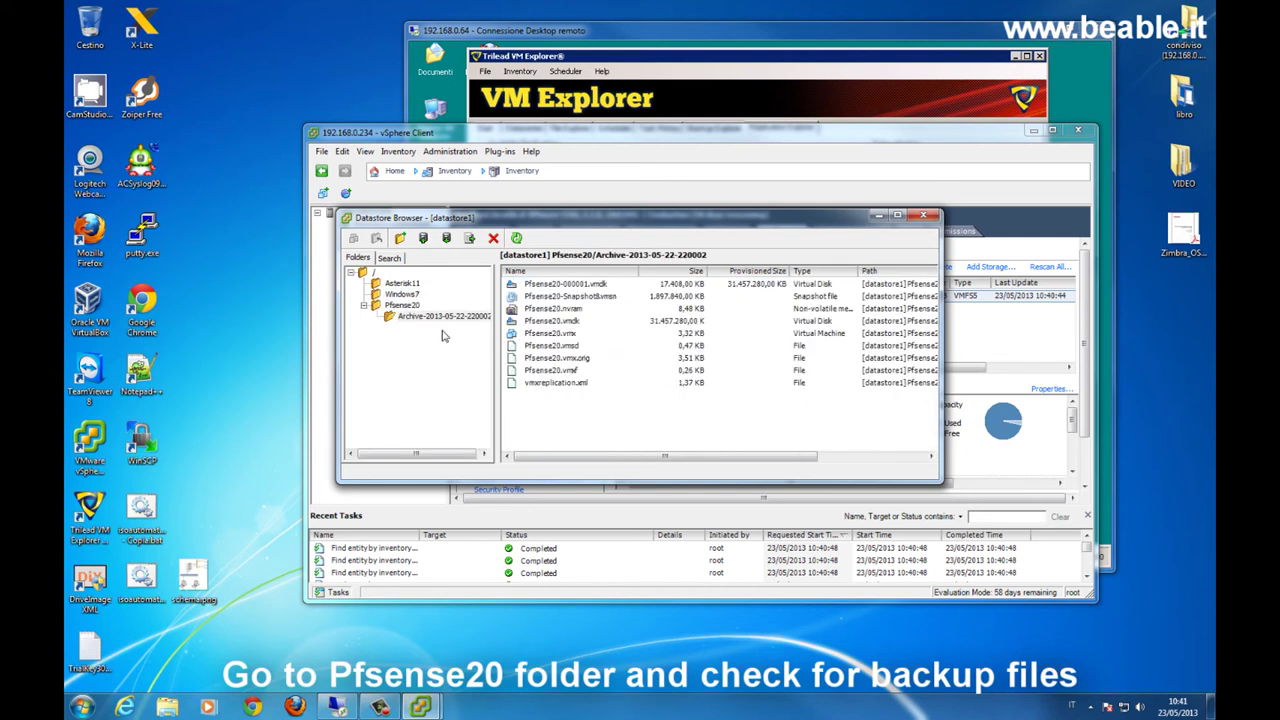
pyautogui.moveTo(497, 350); pyautogui.dragTo(540, 350)
pyautogui.click(405, 305)
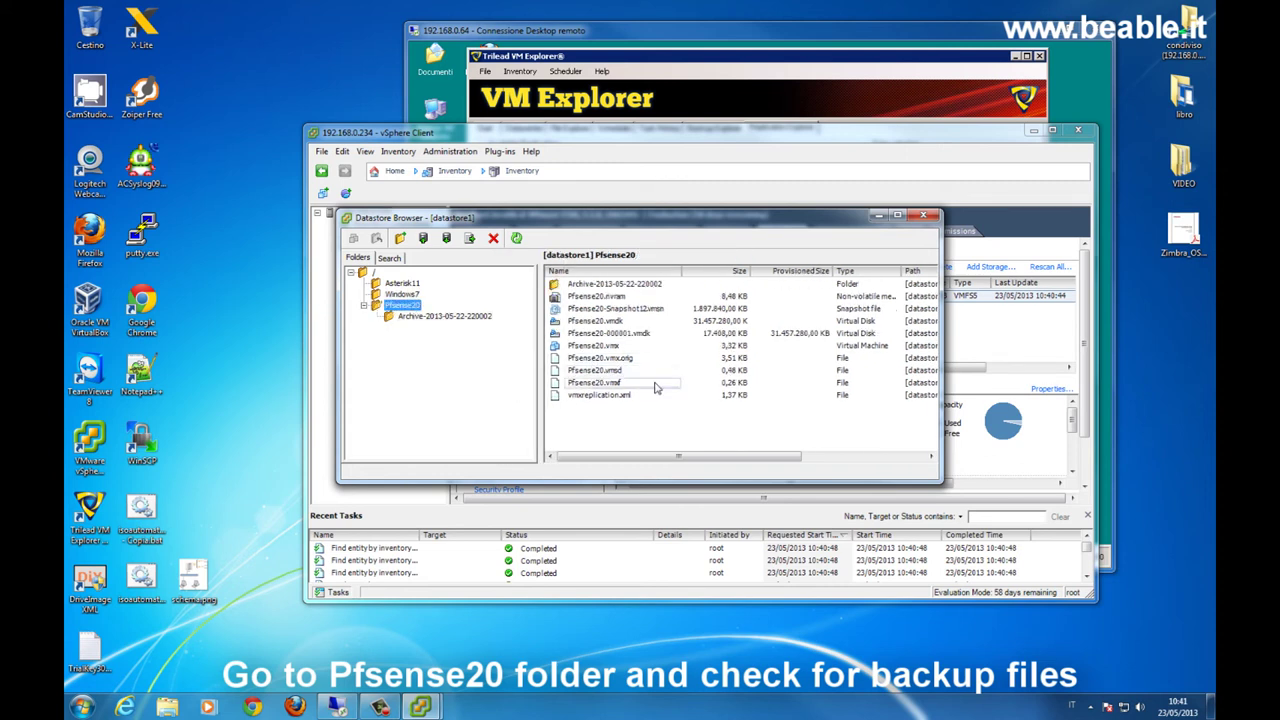
pyautogui.click(605, 36)
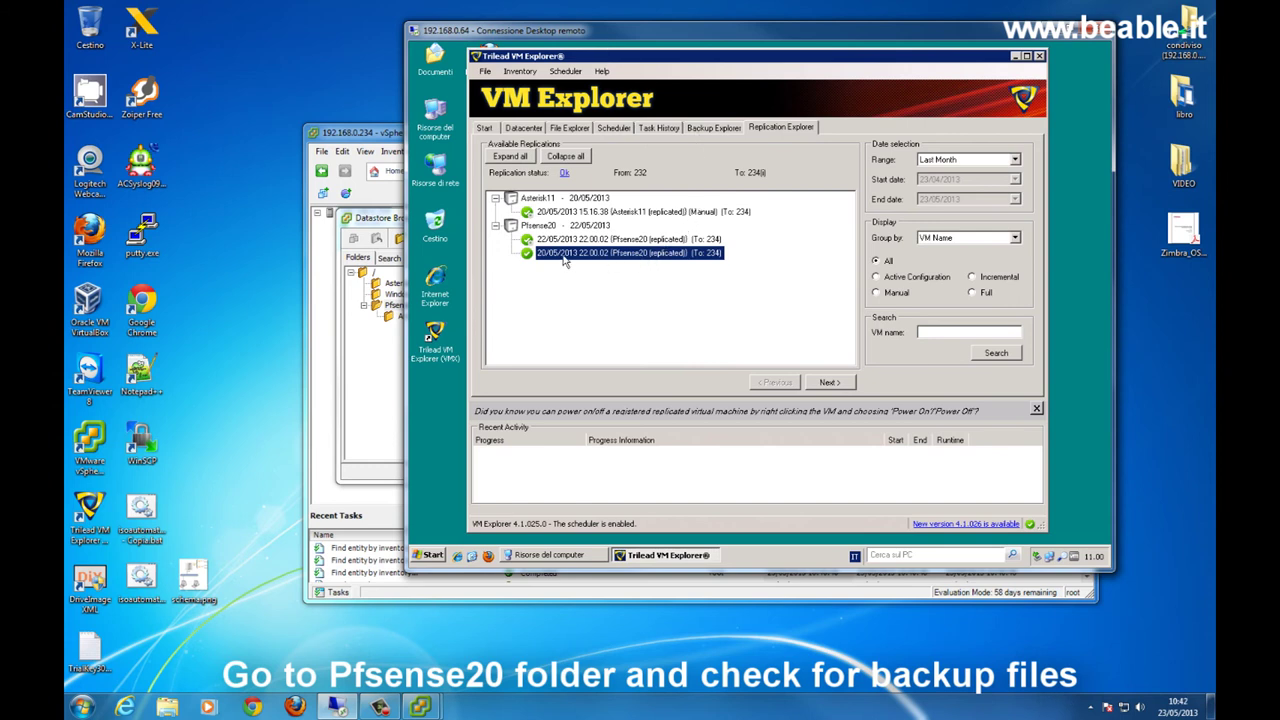
pyautogui.click(374, 228)
pyautogui.click(428, 318)
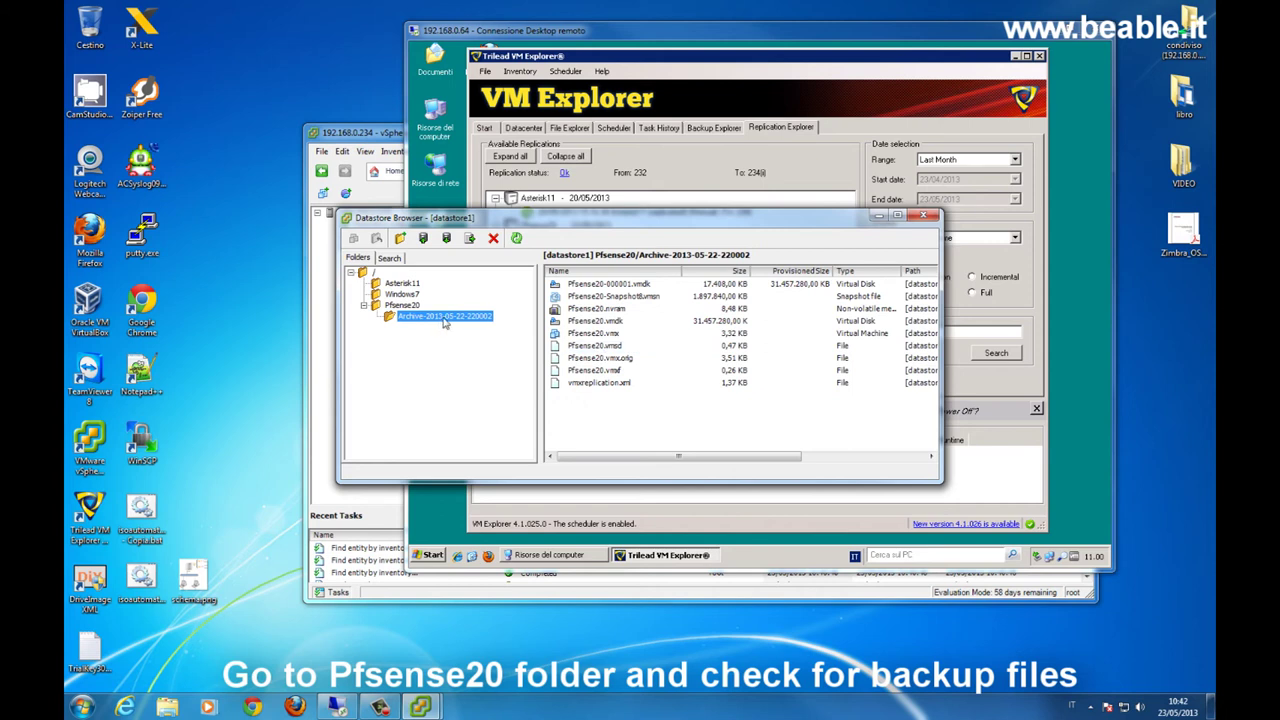
pyautogui.click(401, 305)
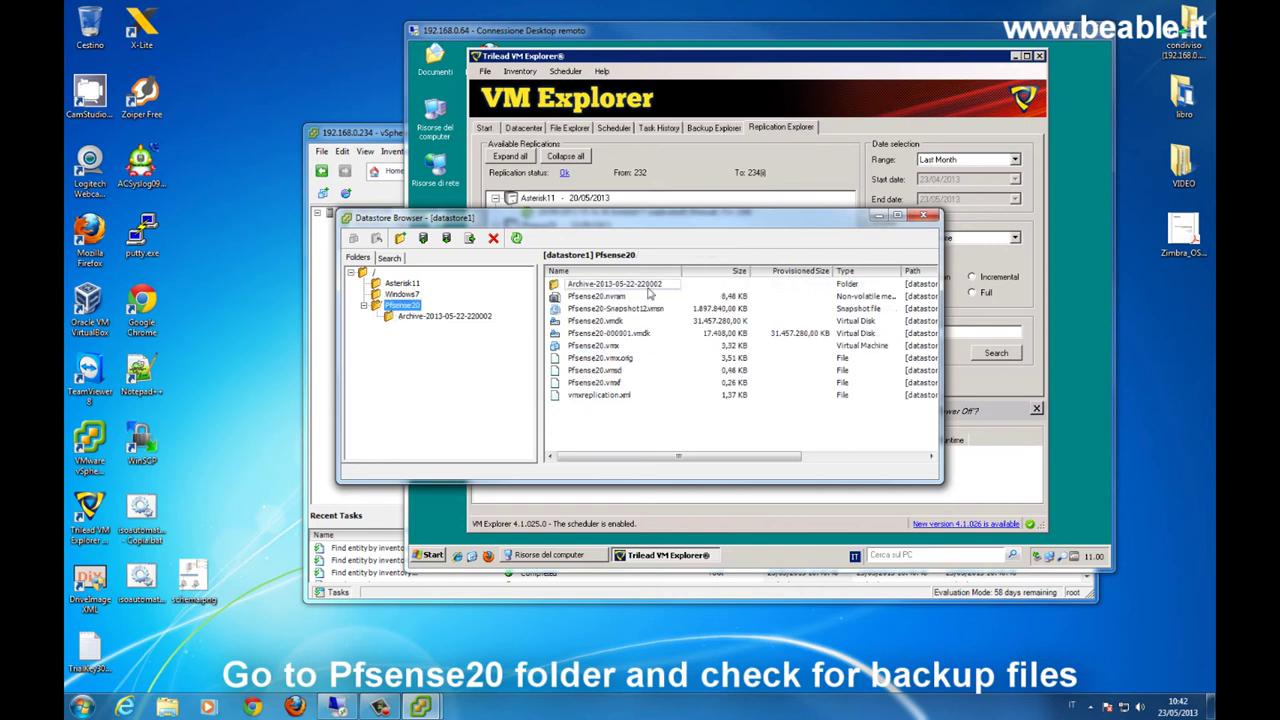
pyautogui.click(923, 216)
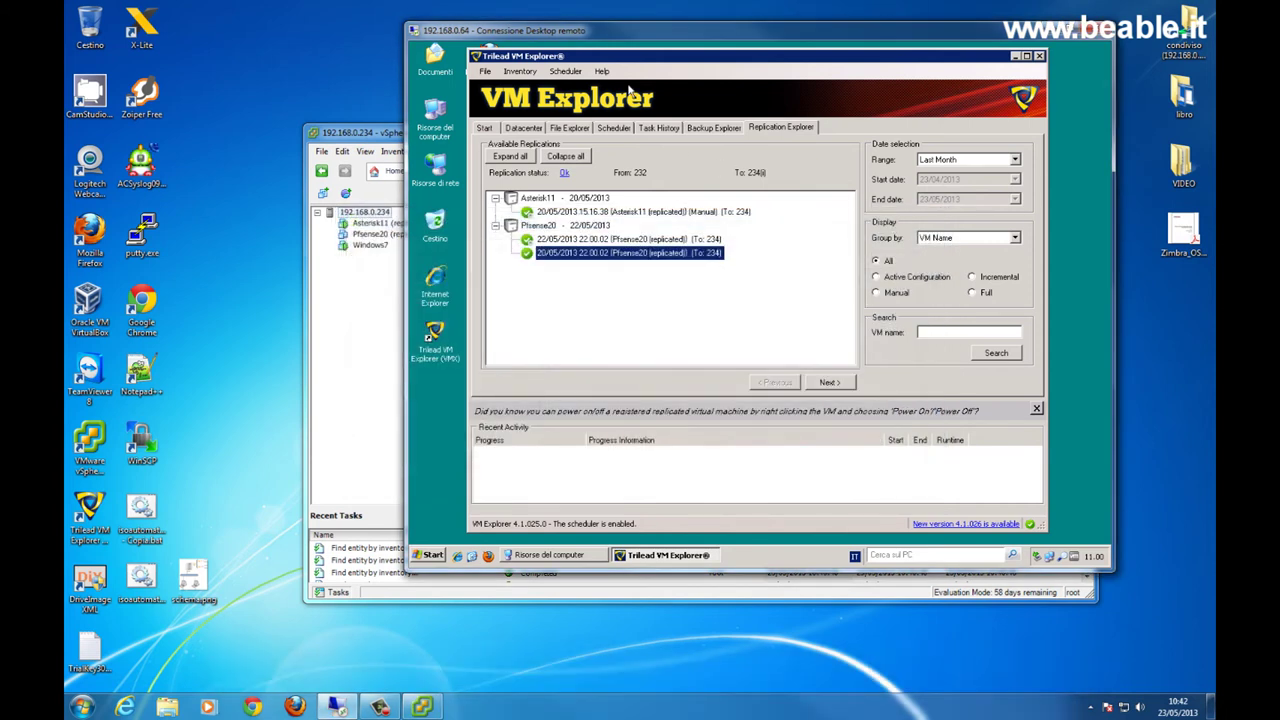
# - Close the vSphere Client window and return to VM Explorer's scheduled backup and replication tasks
pyautogui.click(656, 128)
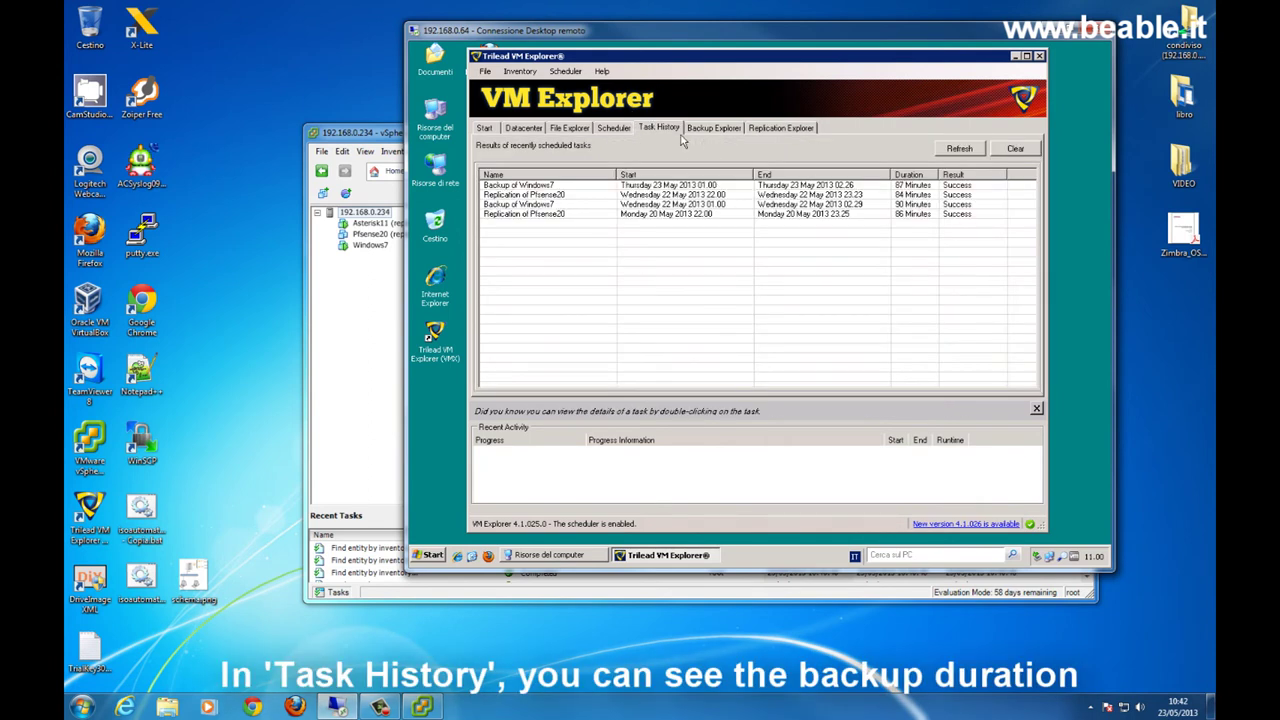
pyautogui.moveTo(698, 38); pyautogui.dragTo(639, 63)
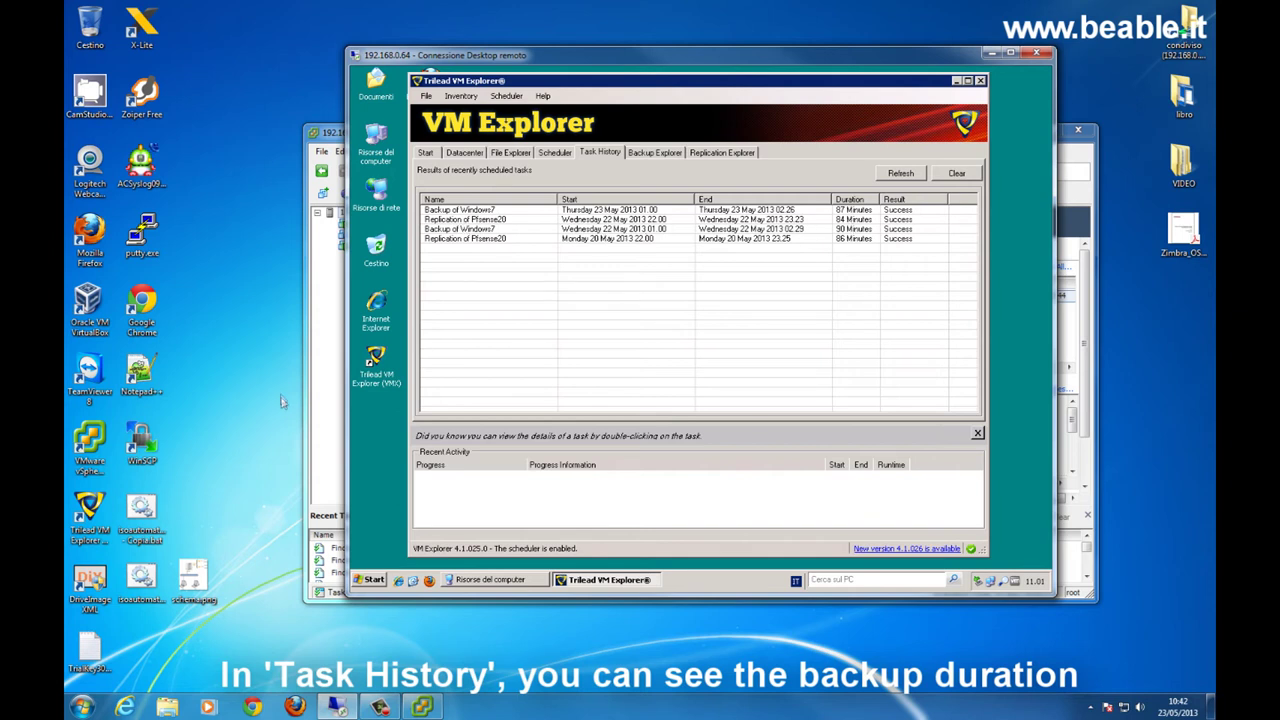
pyautogui.click(331, 362)
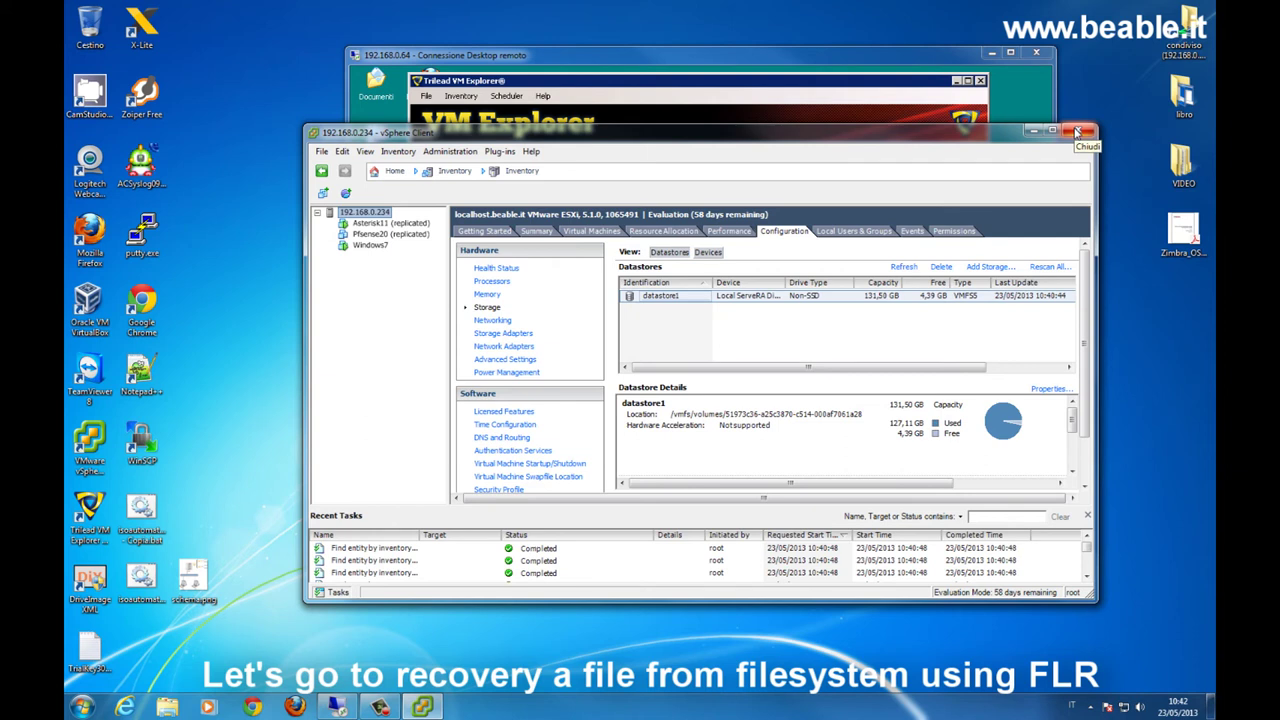
pyautogui.moveTo(1078, 132); pyautogui.dragTo(920, 280)
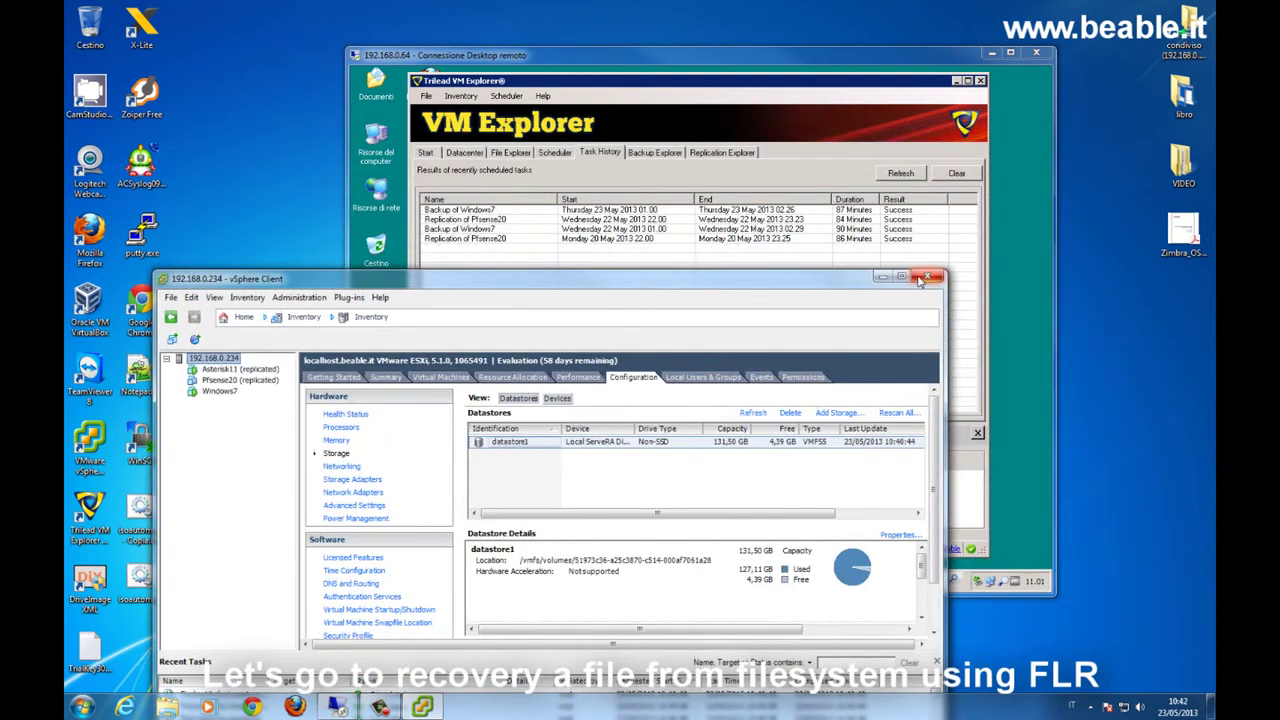
pyautogui.click(920, 280)
pyautogui.moveTo(691, 64); pyautogui.dragTo(670, 74)
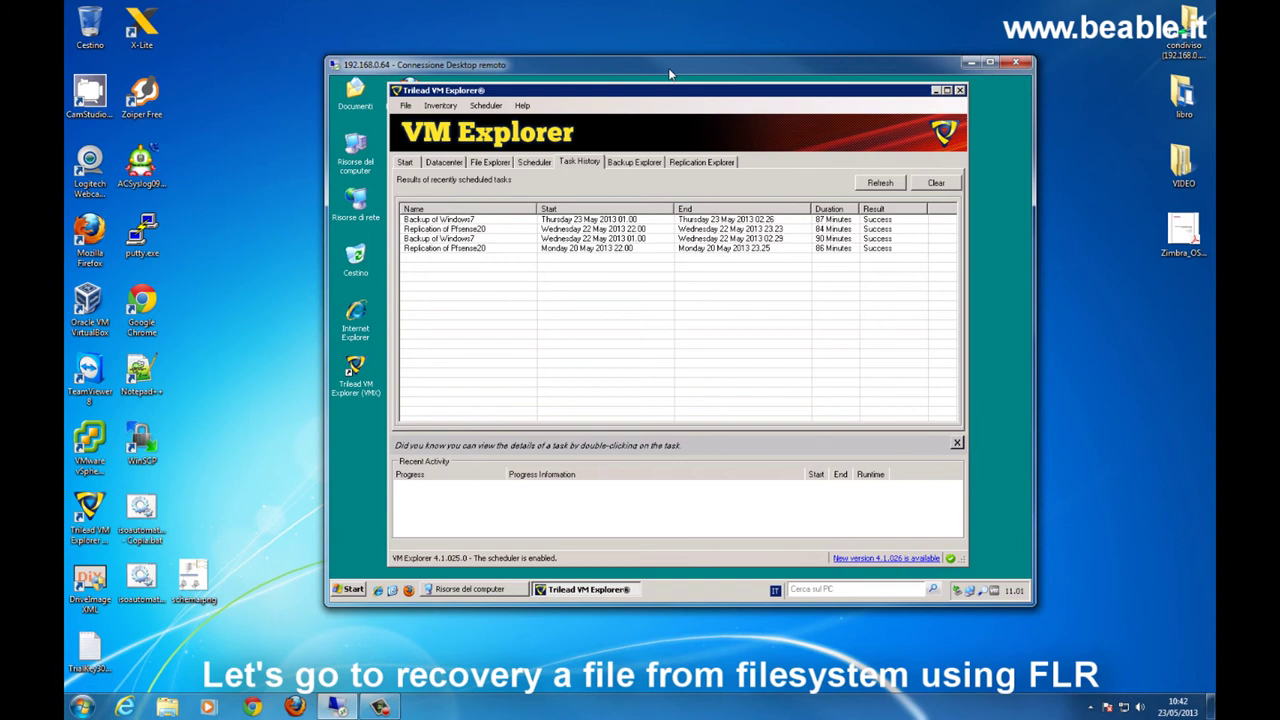
pyautogui.click(534, 163)
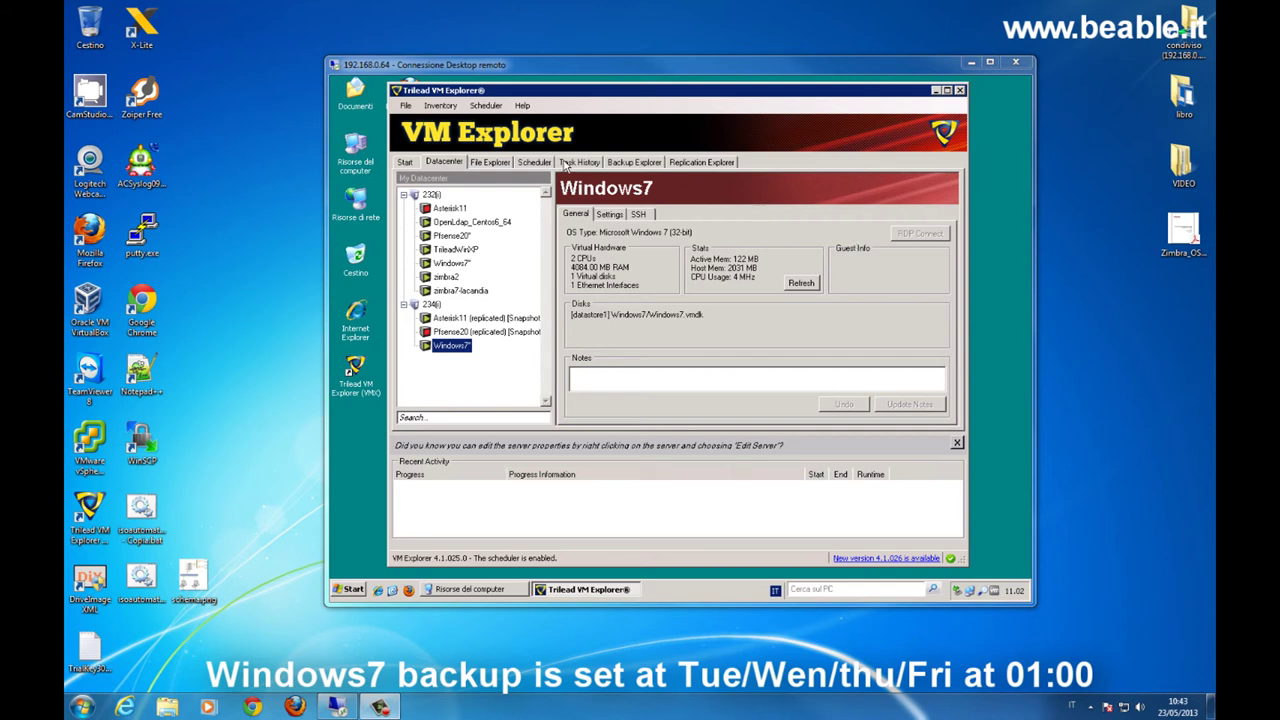
# - Review the Windows7 backup schedule (Tuesday to Friday at 01:00), then launch Remote Desktop Connection
pyautogui.click(527, 163)
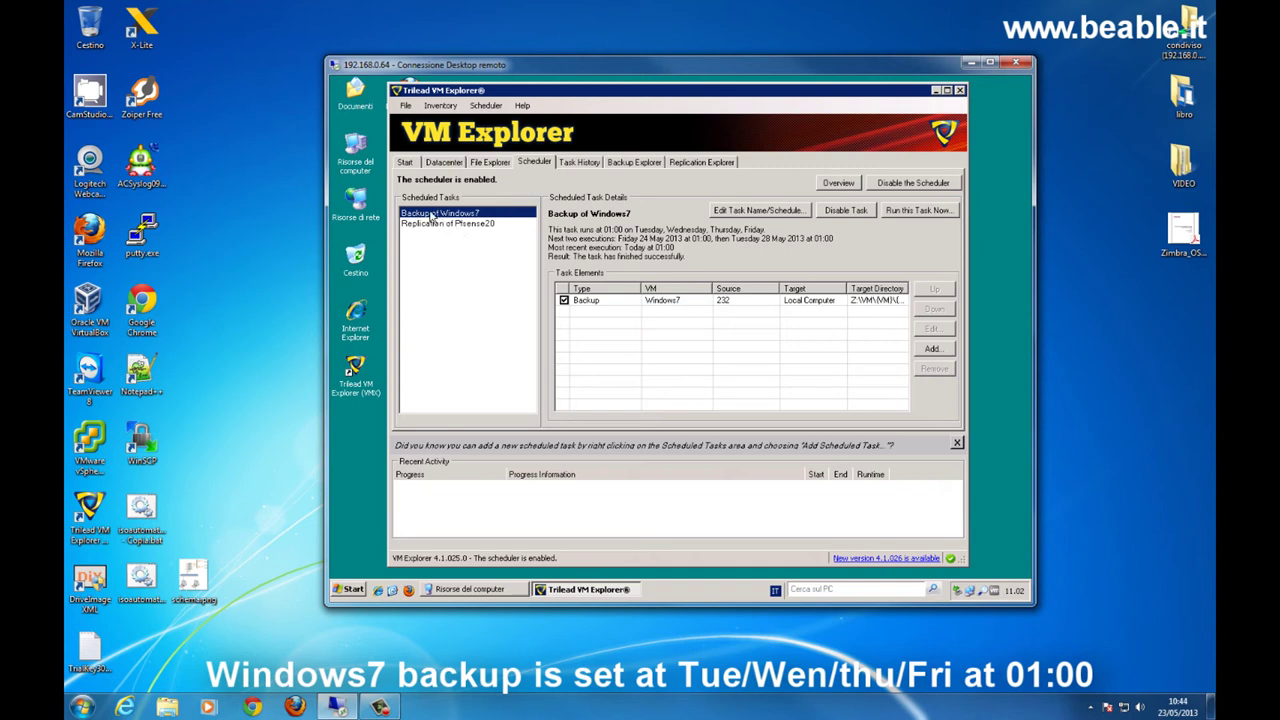
pyautogui.click(774, 212)
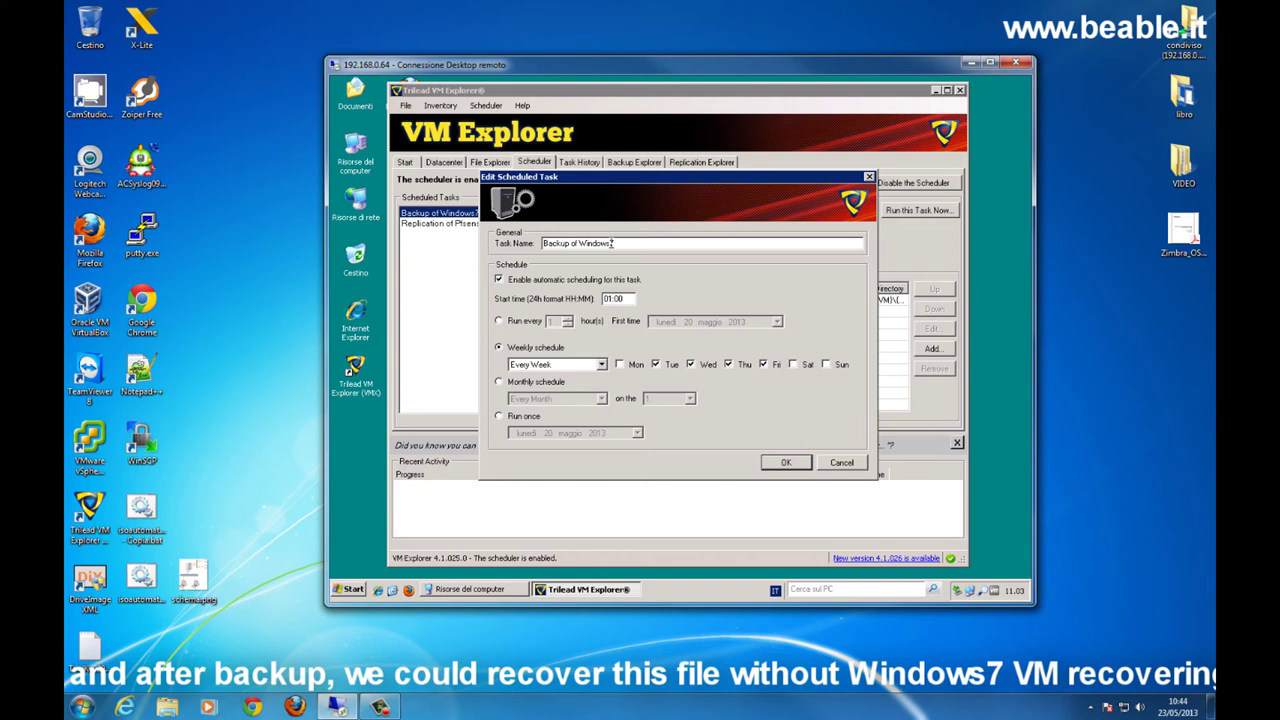
pyautogui.write('7')
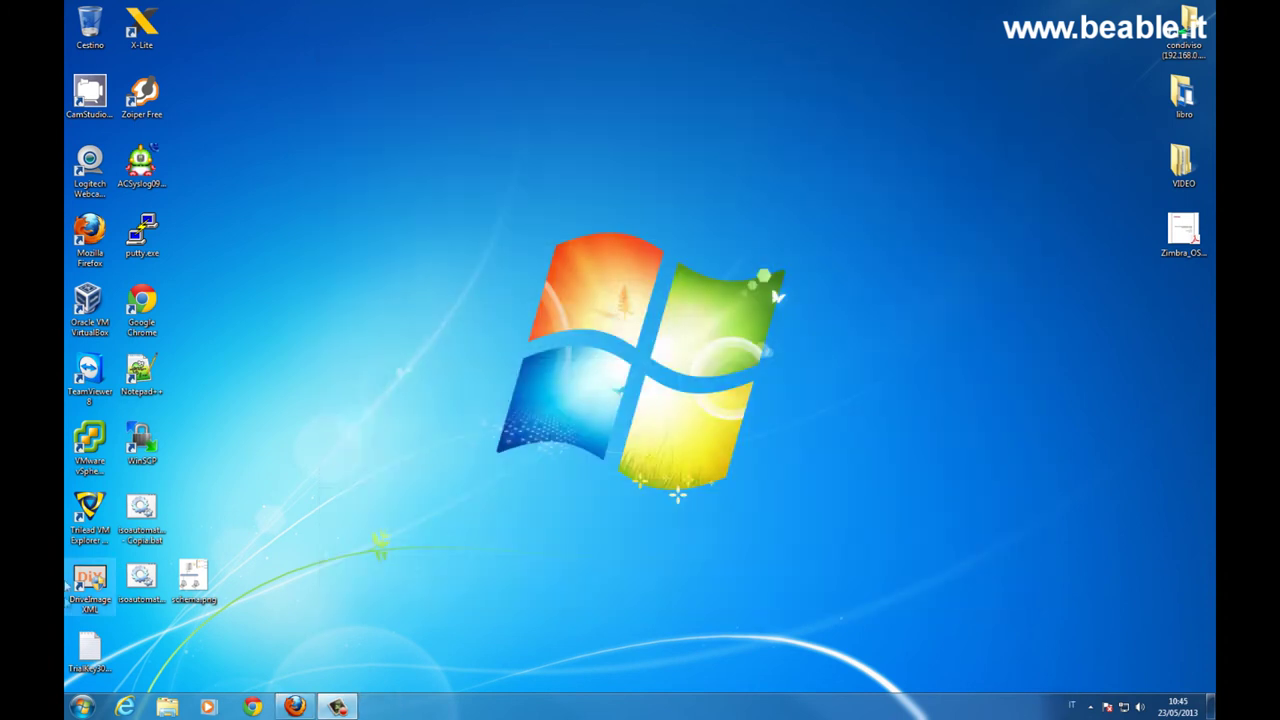
pyautogui.press('super')
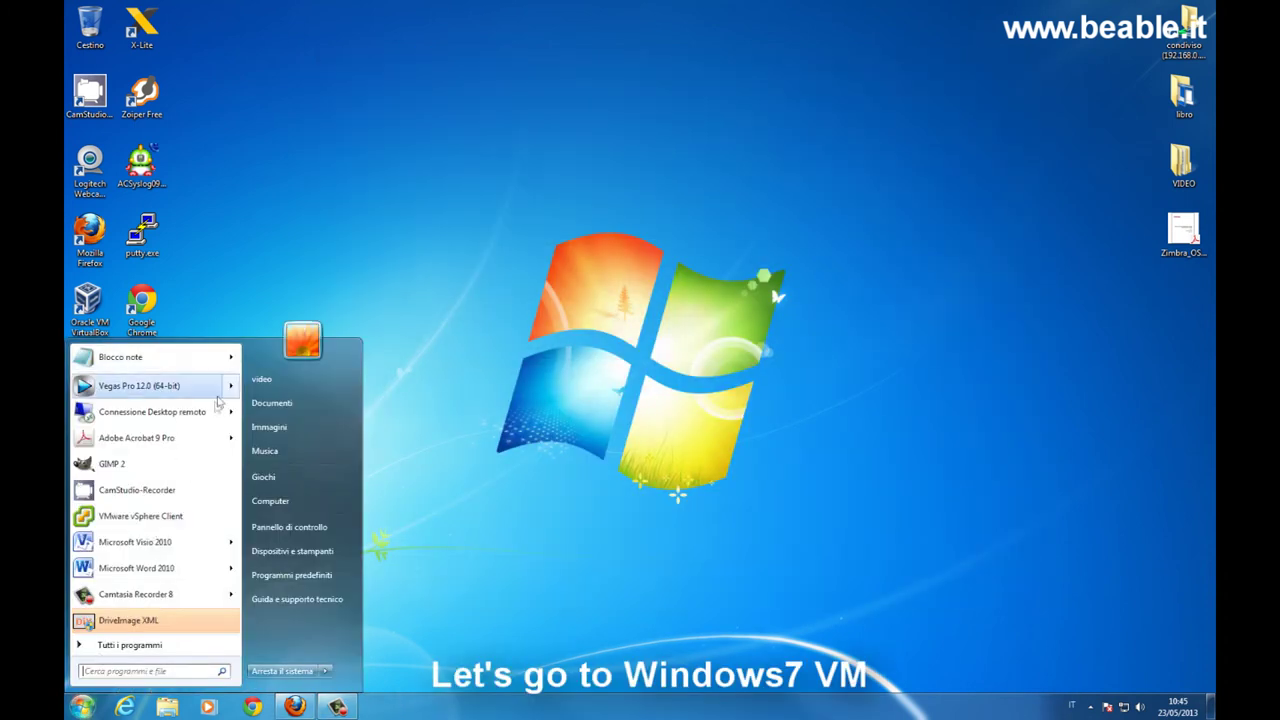
pyautogui.click(200, 411)
# - Connect to 192.168.0.195 and sign in with another account's username and password
pyautogui.click(712, 221)
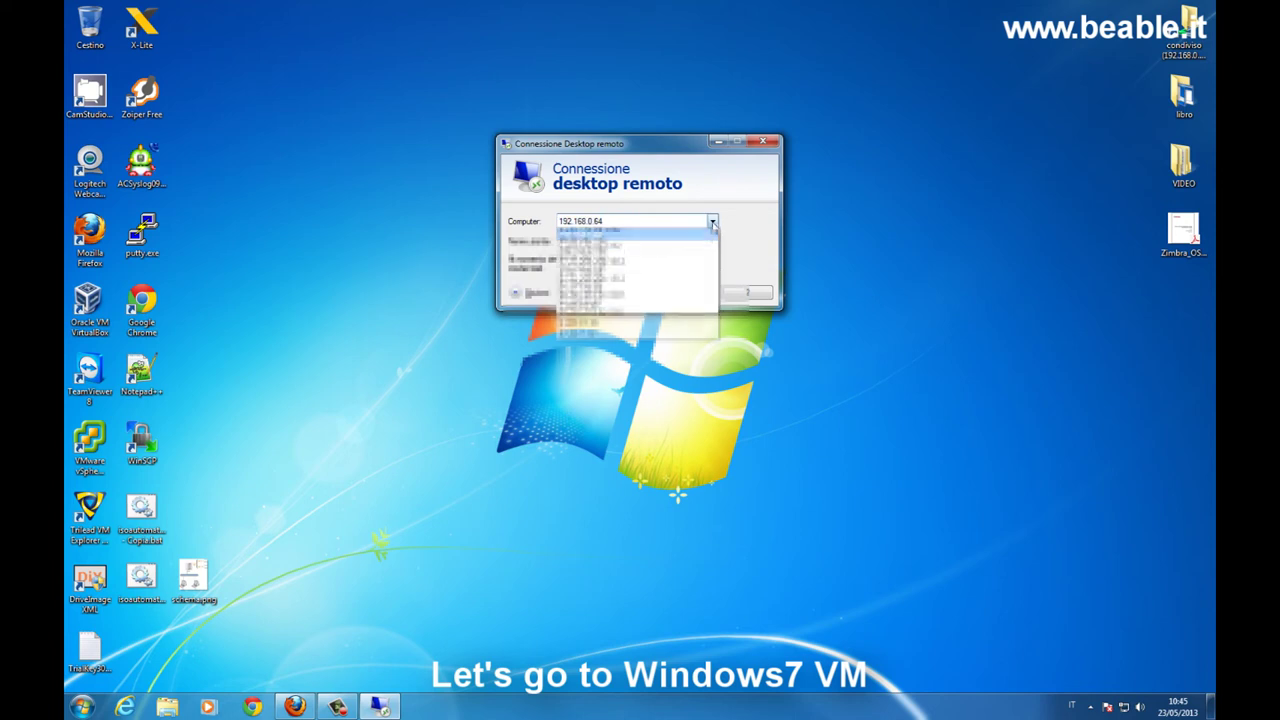
pyautogui.click(645, 268)
pyautogui.click(708, 297)
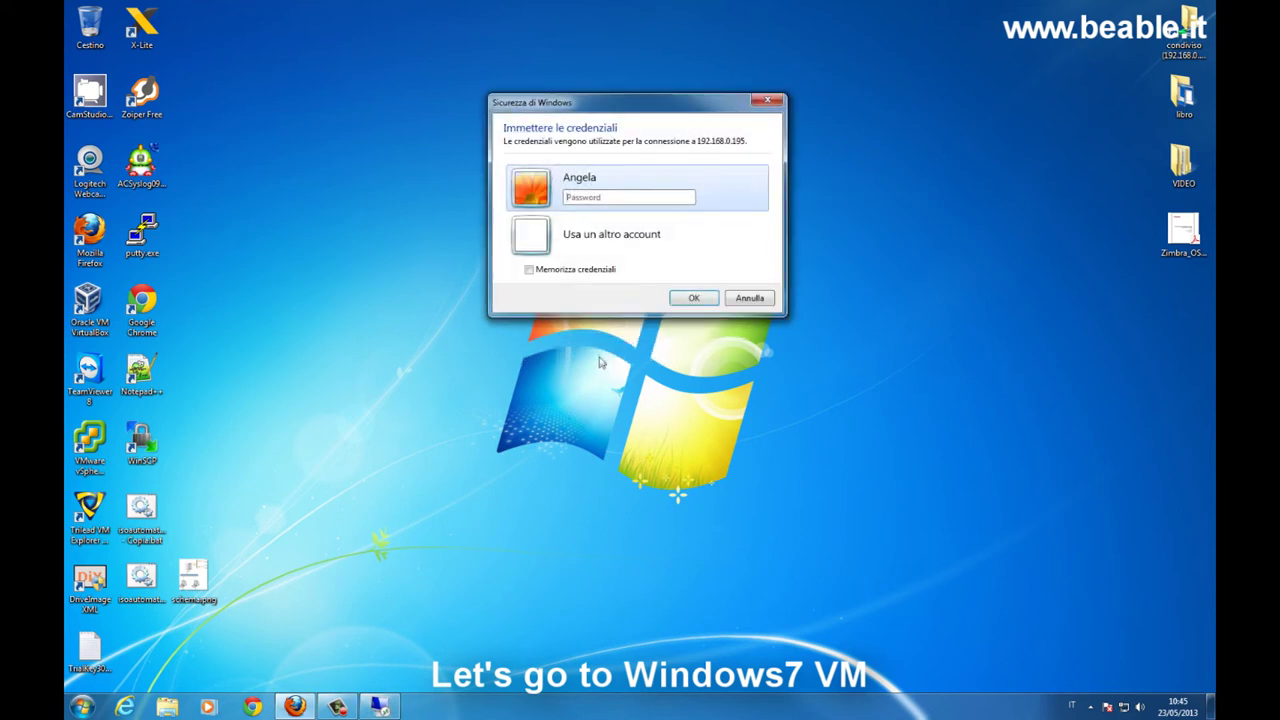
pyautogui.click(600, 234)
pyautogui.write('miko')
pyautogui.press('Tab')
pyautogui.write('***************')
pyautogui.press('Return')
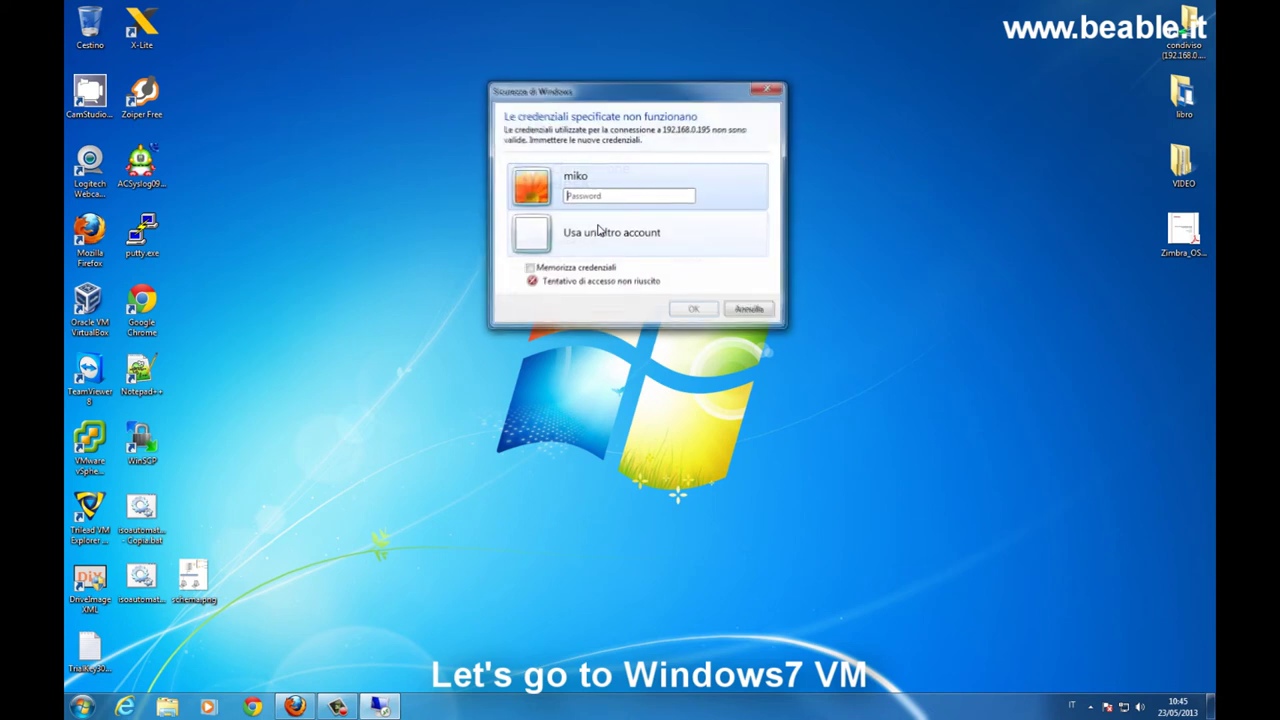
# - Retry the 192.168.0.195 sign-in with a different account's username and password
pyautogui.click(596, 238)
pyautogui.write('niko')
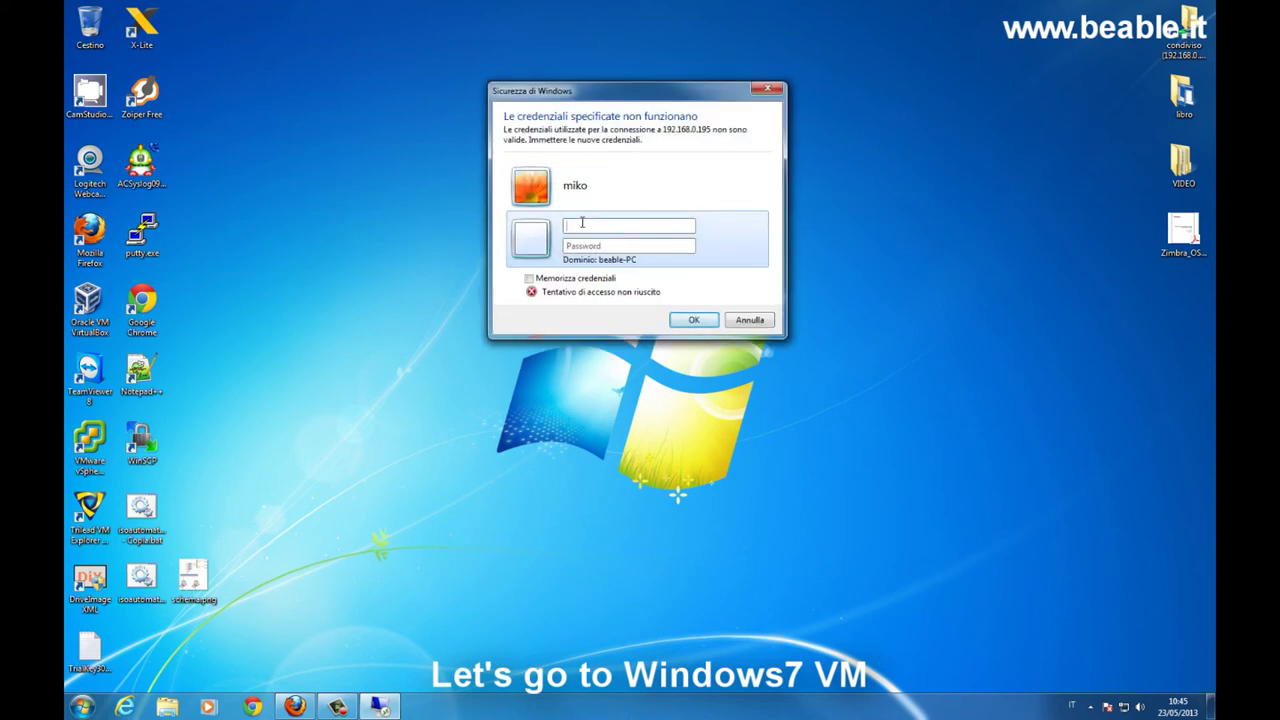
pyautogui.press('Tab')
pyautogui.write('***************')
pyautogui.press('Return')
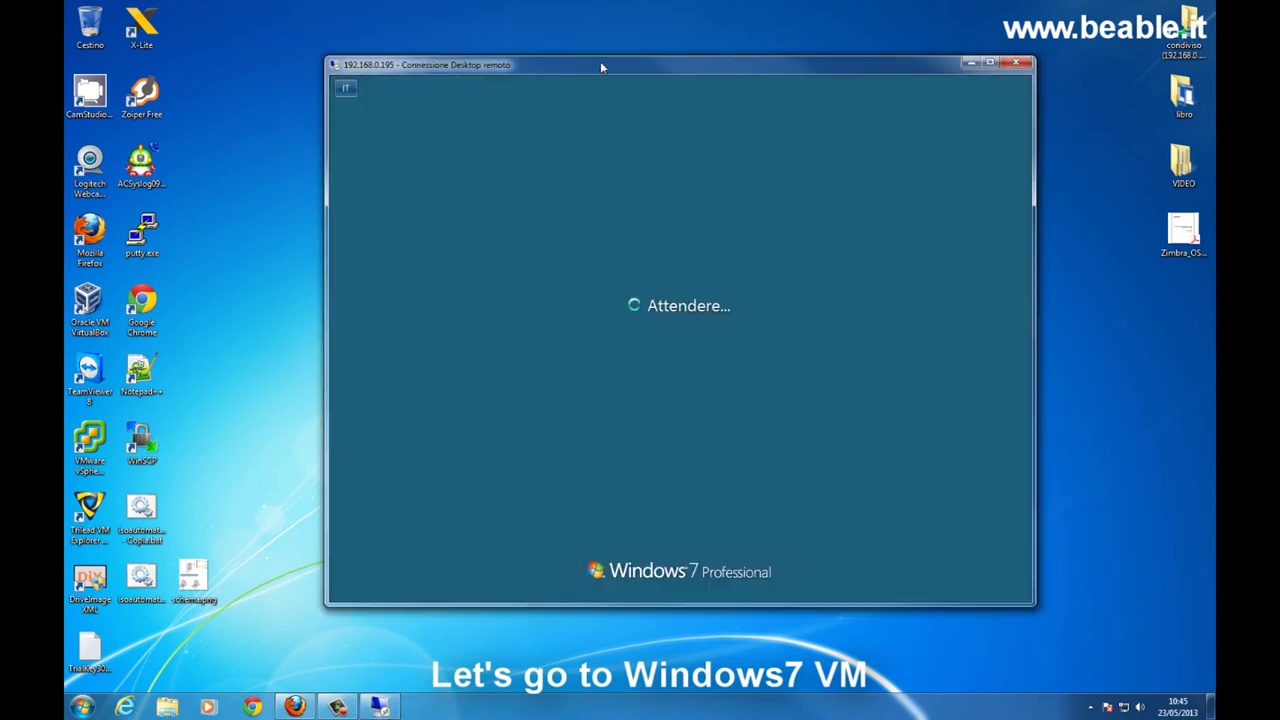
# - Create a new text document named test_FLR on the remote desktop and open it
pyautogui.moveTo(600, 61); pyautogui.dragTo(496, 46)
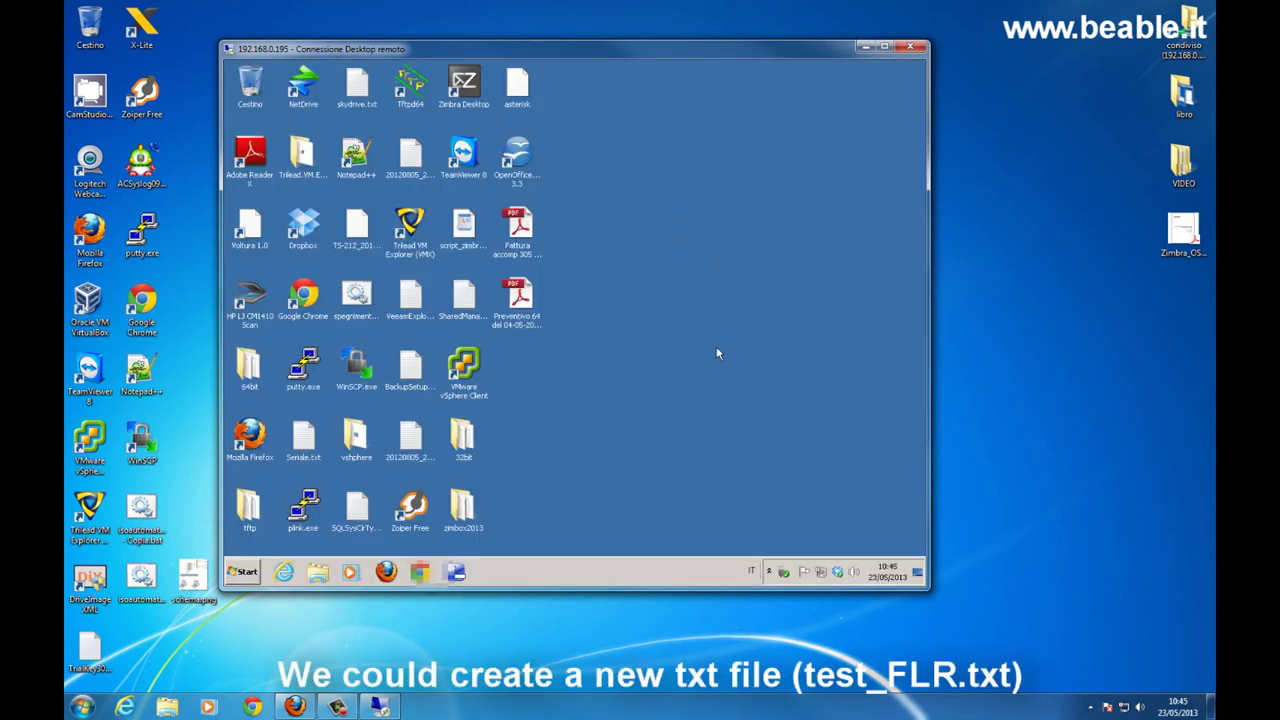
pyautogui.rightClick(678, 225)
pyautogui.moveTo(760, 308)
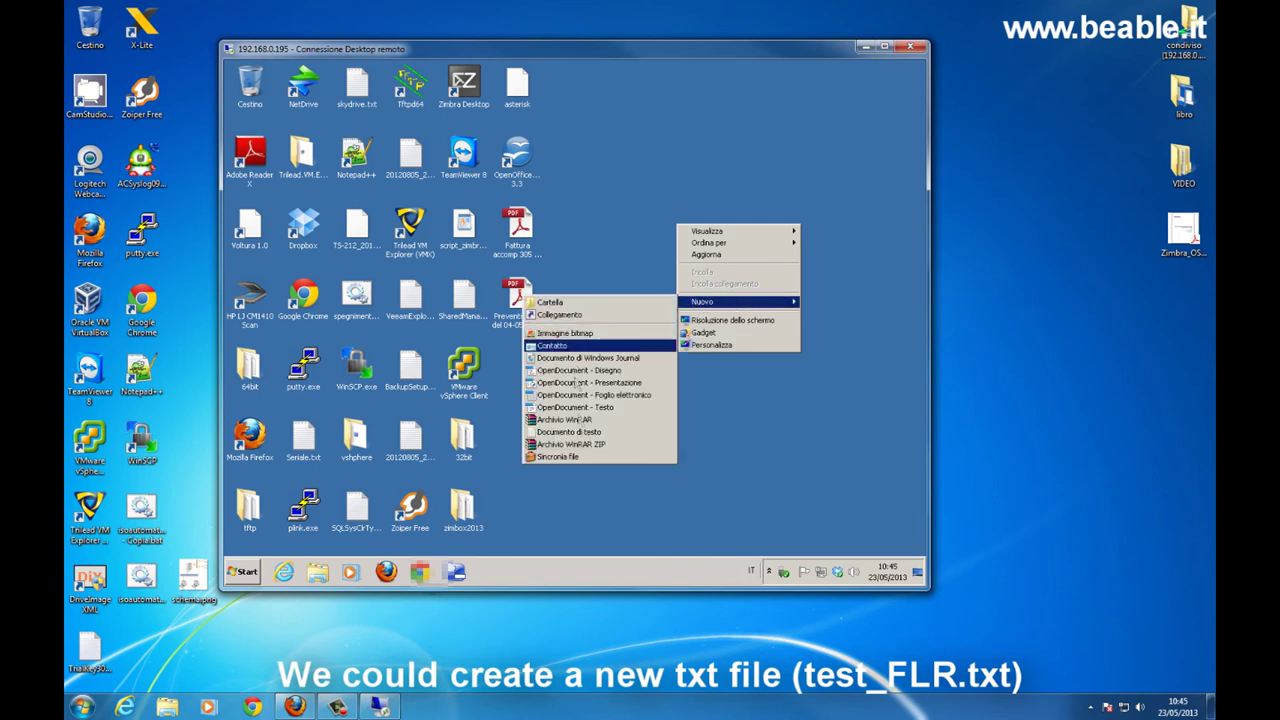
pyautogui.click(570, 432)
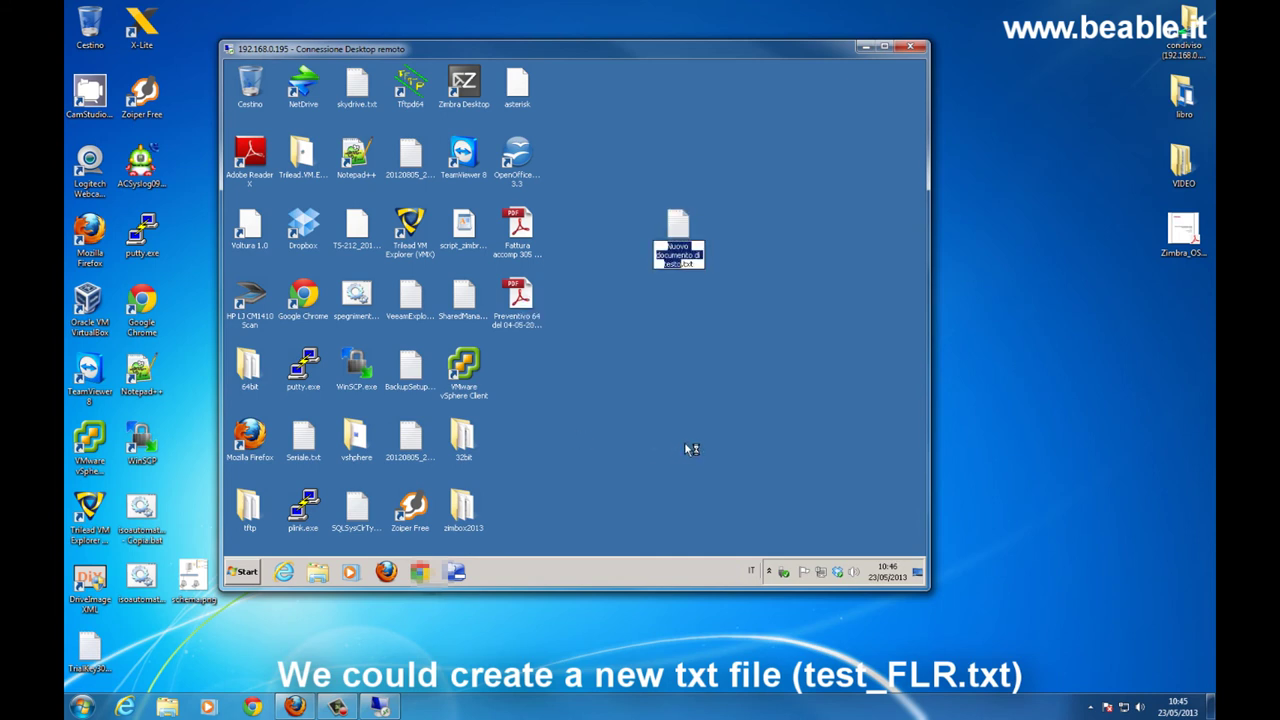
pyautogui.write('test')
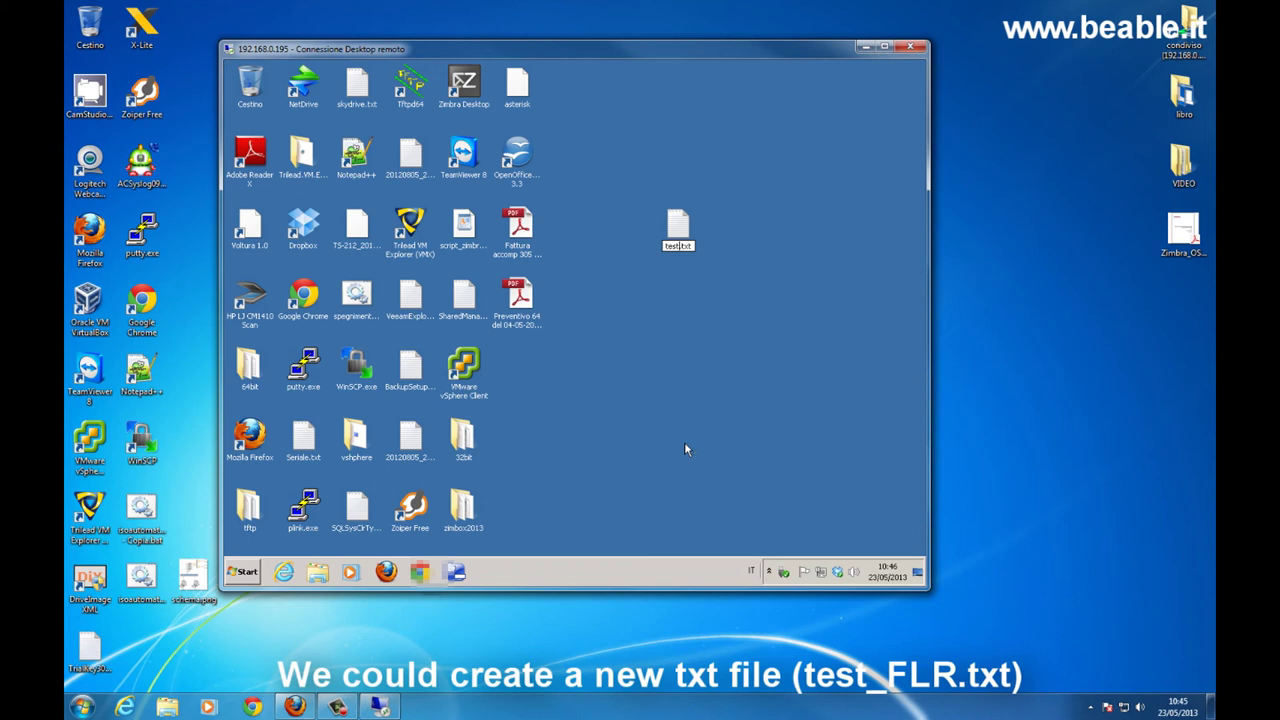
pyautogui.write('_FLR')
pyautogui.press('Return')
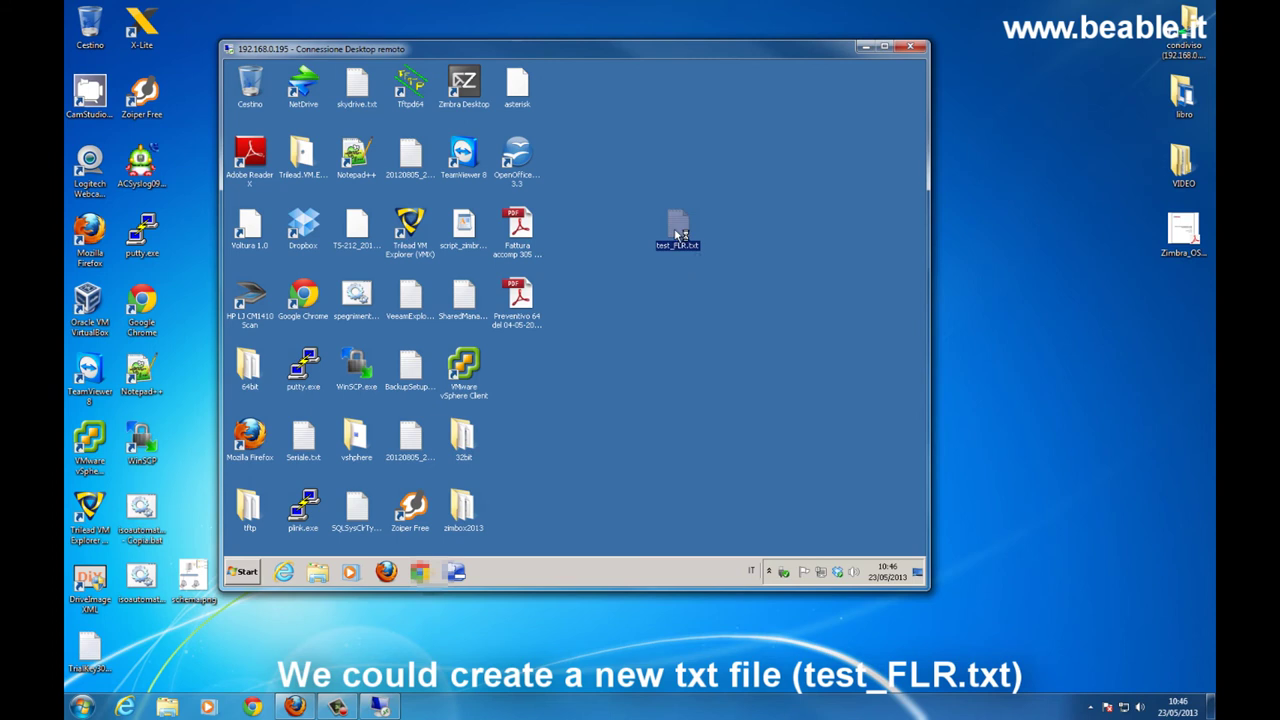
pyautogui.doubleClick(678, 235)
# - Write 'questo è un test di ripristino del file tramite FLR' in Notepad and save it
pyautogui.write('questo è')
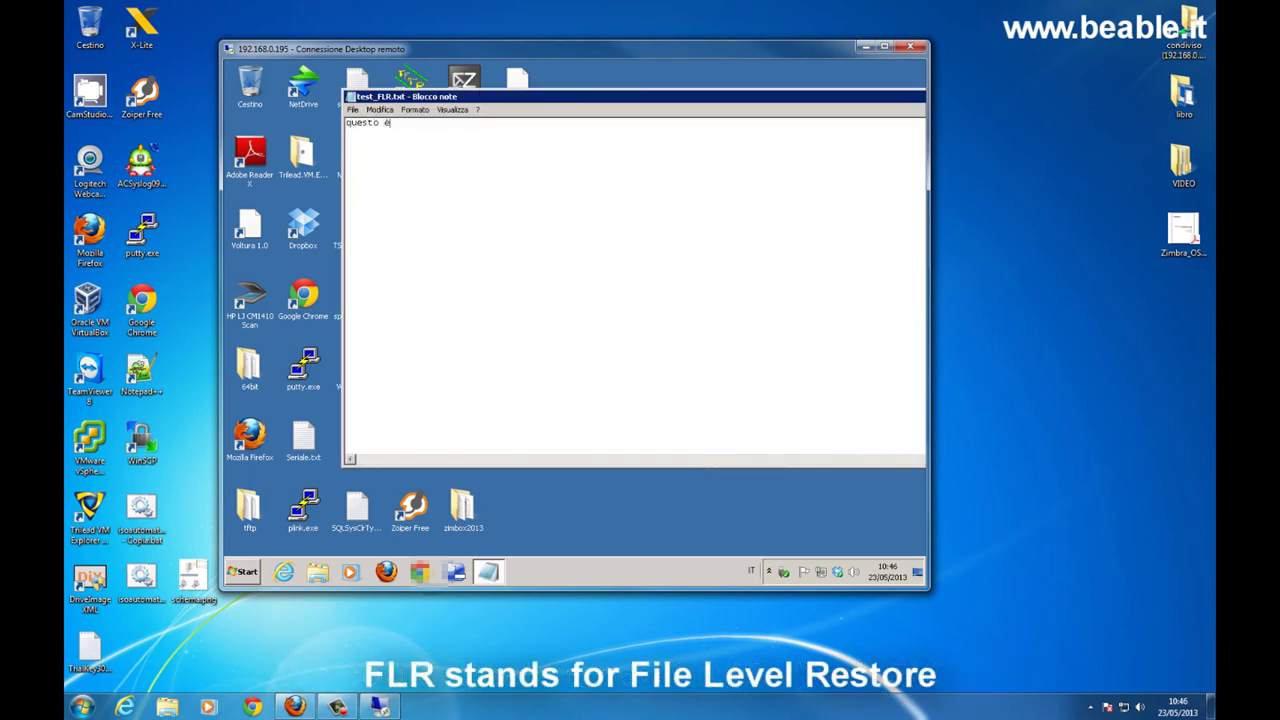
pyautogui.write(' un test di ripristino del file tramite')
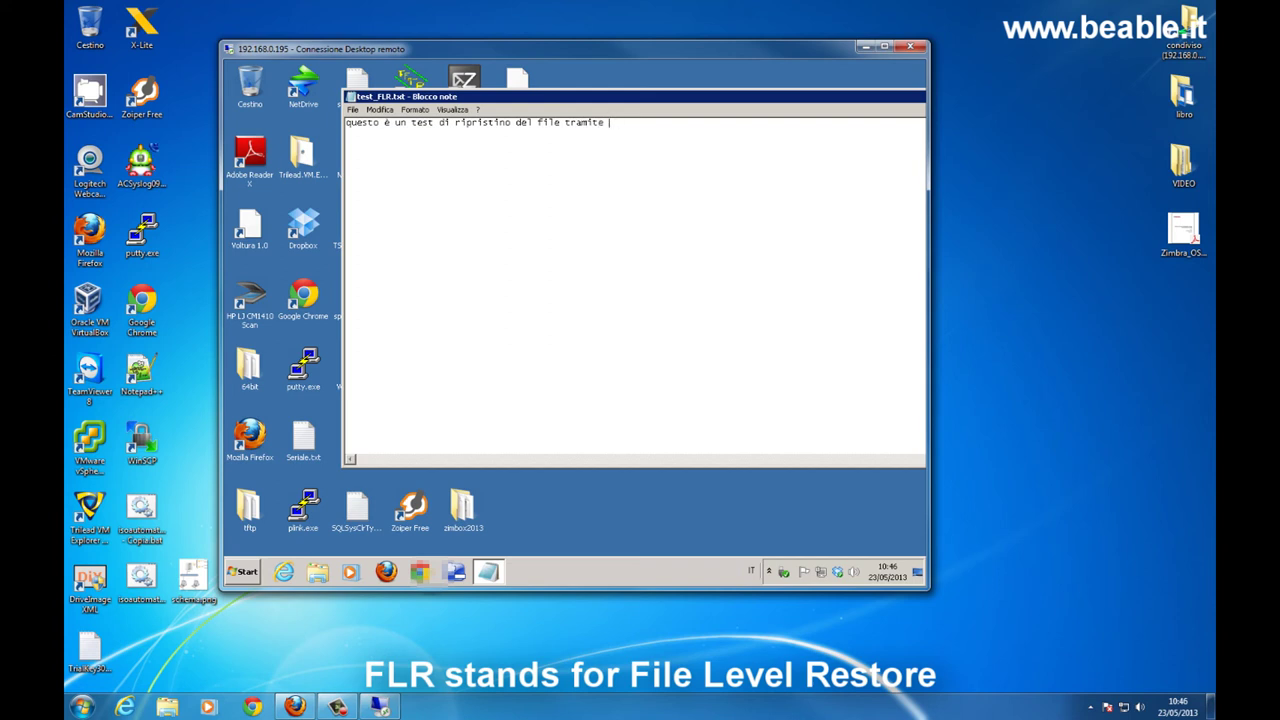
pyautogui.write('FLR')
pyautogui.click(358, 110)
pyautogui.click(364, 148)
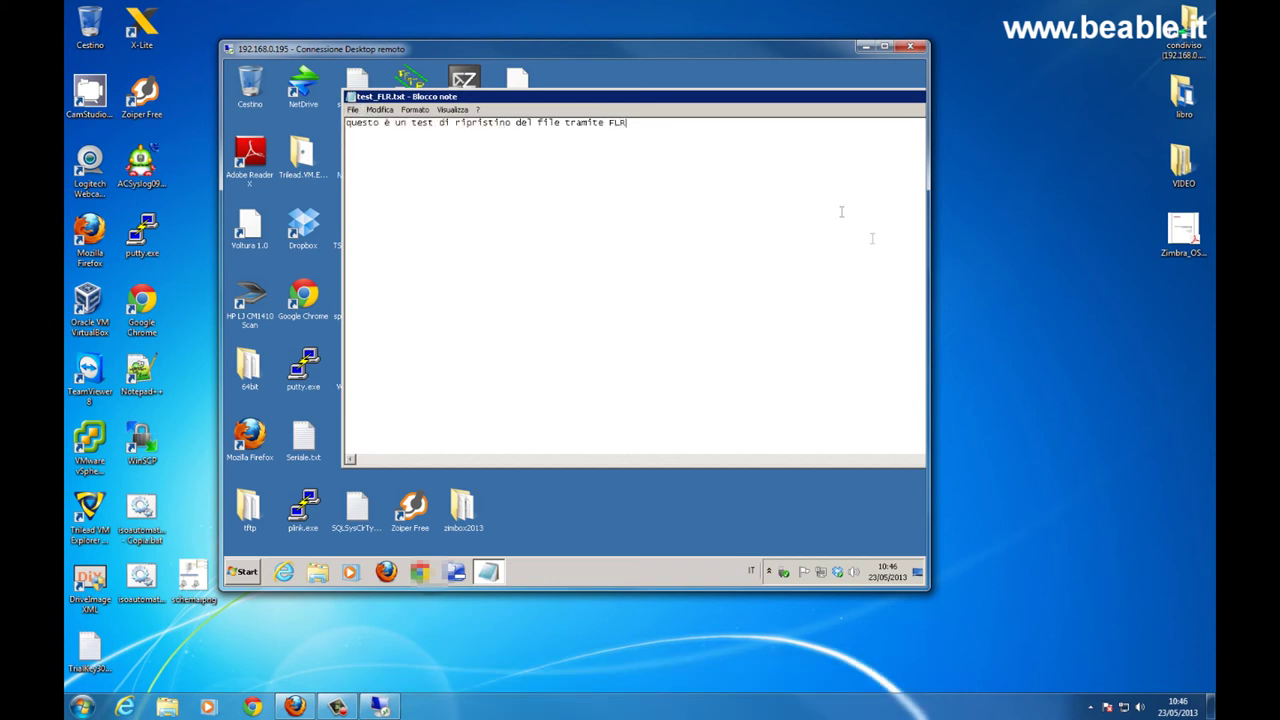
pyautogui.moveTo(860, 104); pyautogui.dragTo(738, 155)
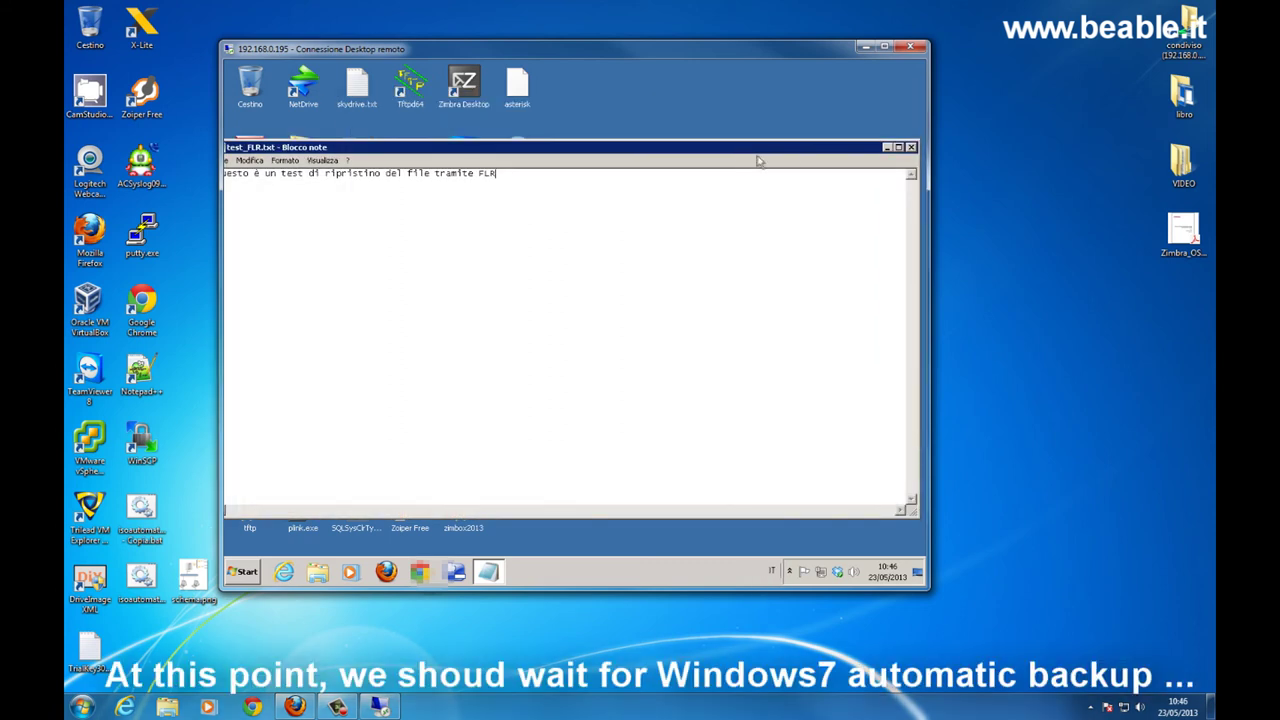
# - Close Notepad, nudge test_FLR.txt to the right on the desktop, and check the date
pyautogui.click(912, 148)
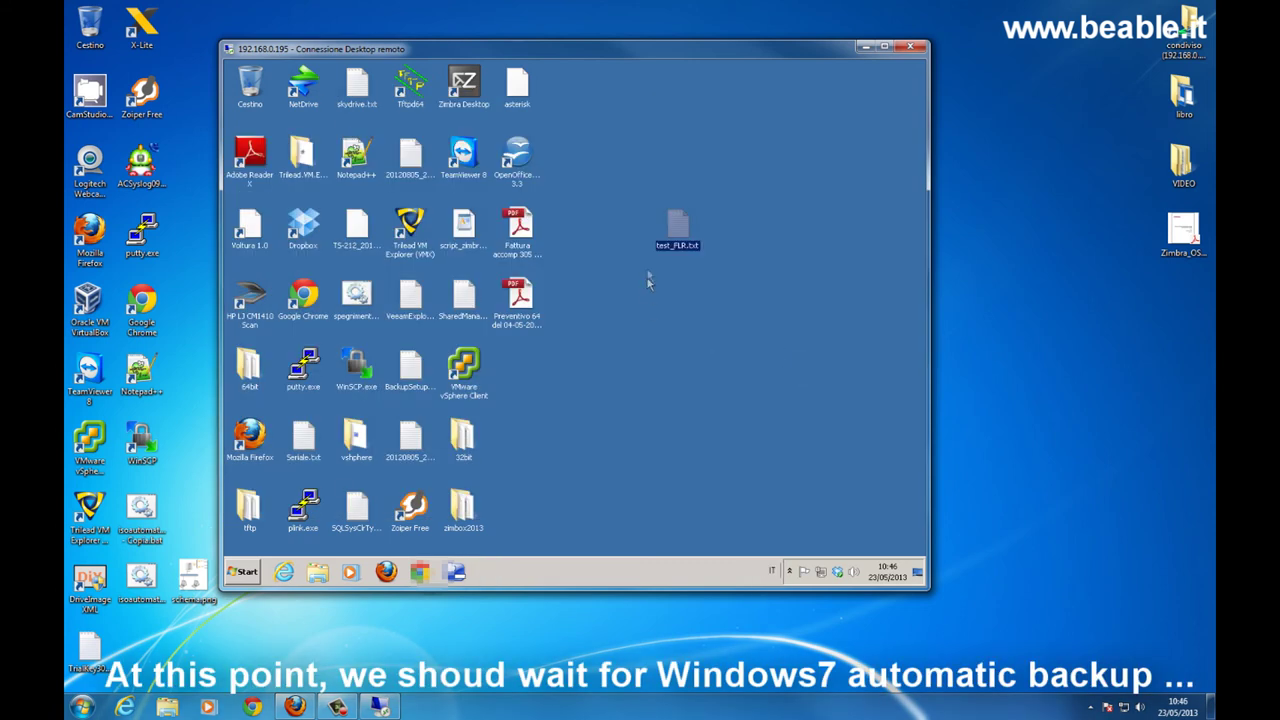
pyautogui.moveTo(680, 226); pyautogui.dragTo(746, 247)
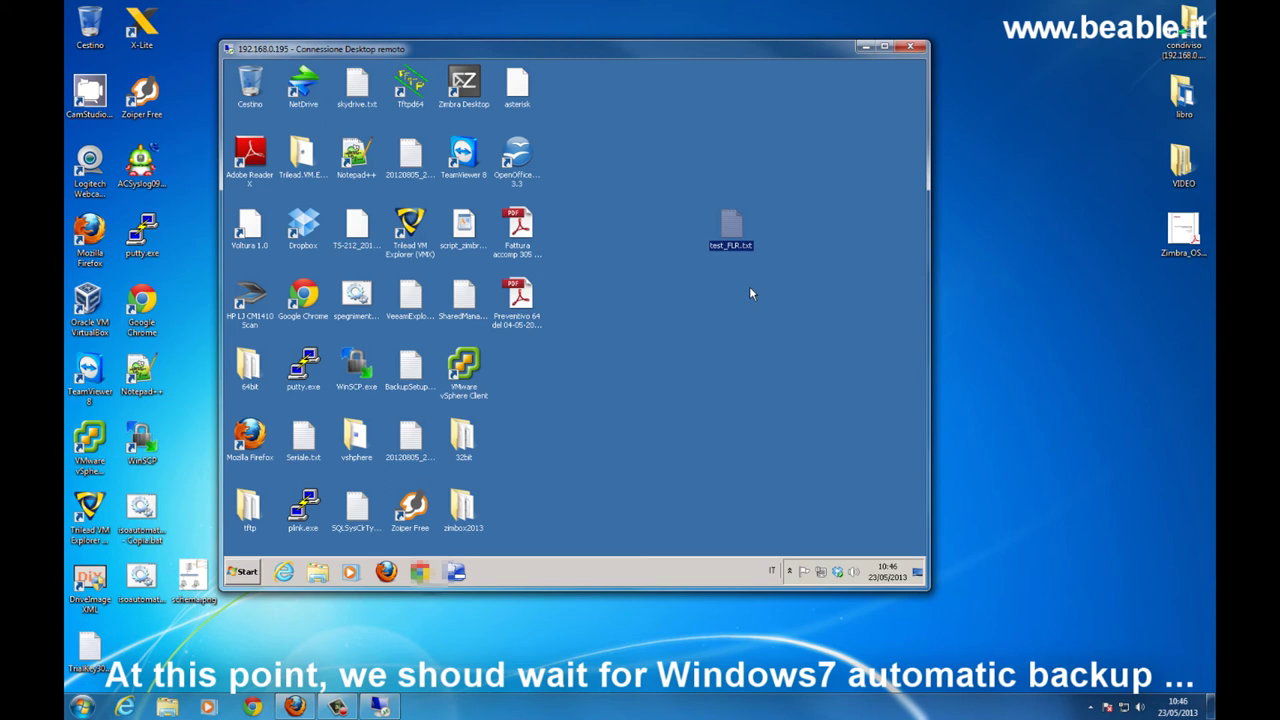
pyautogui.click(887, 590)
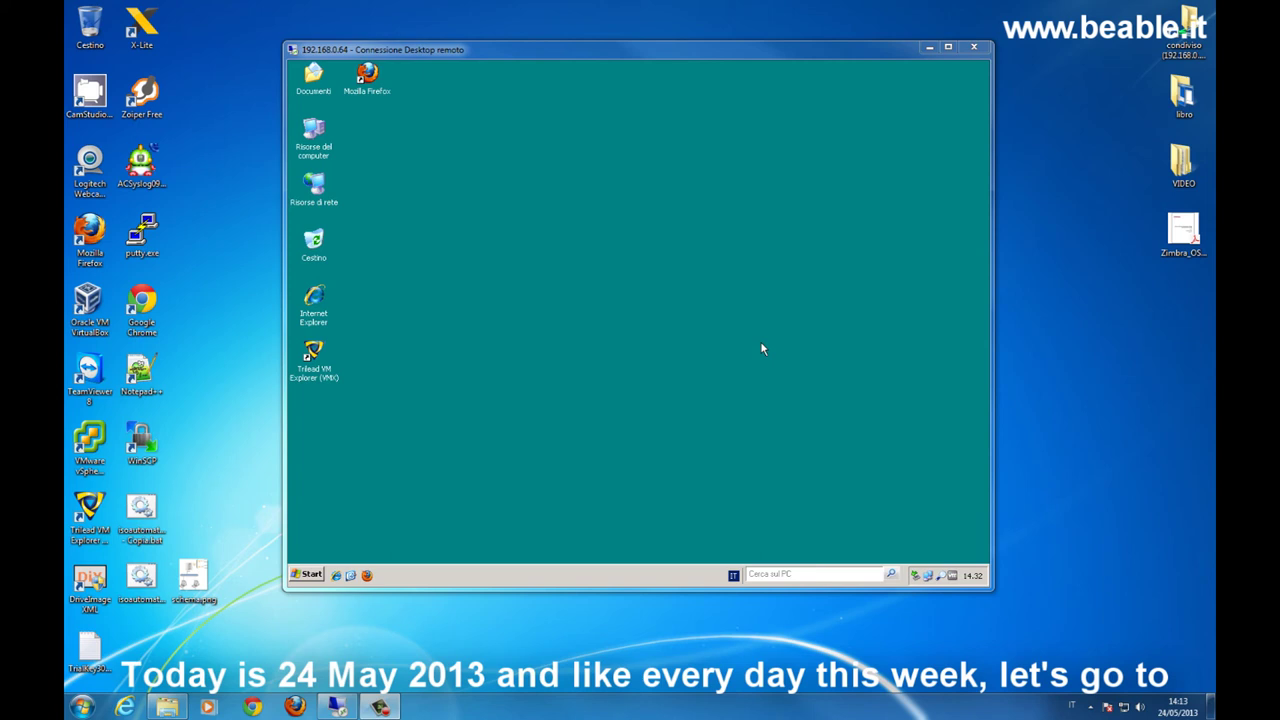
# - Launch VM Explorer, dismiss the trial notice, maximize it, and view the Datacenter host list
pyautogui.doubleClick(312, 348)
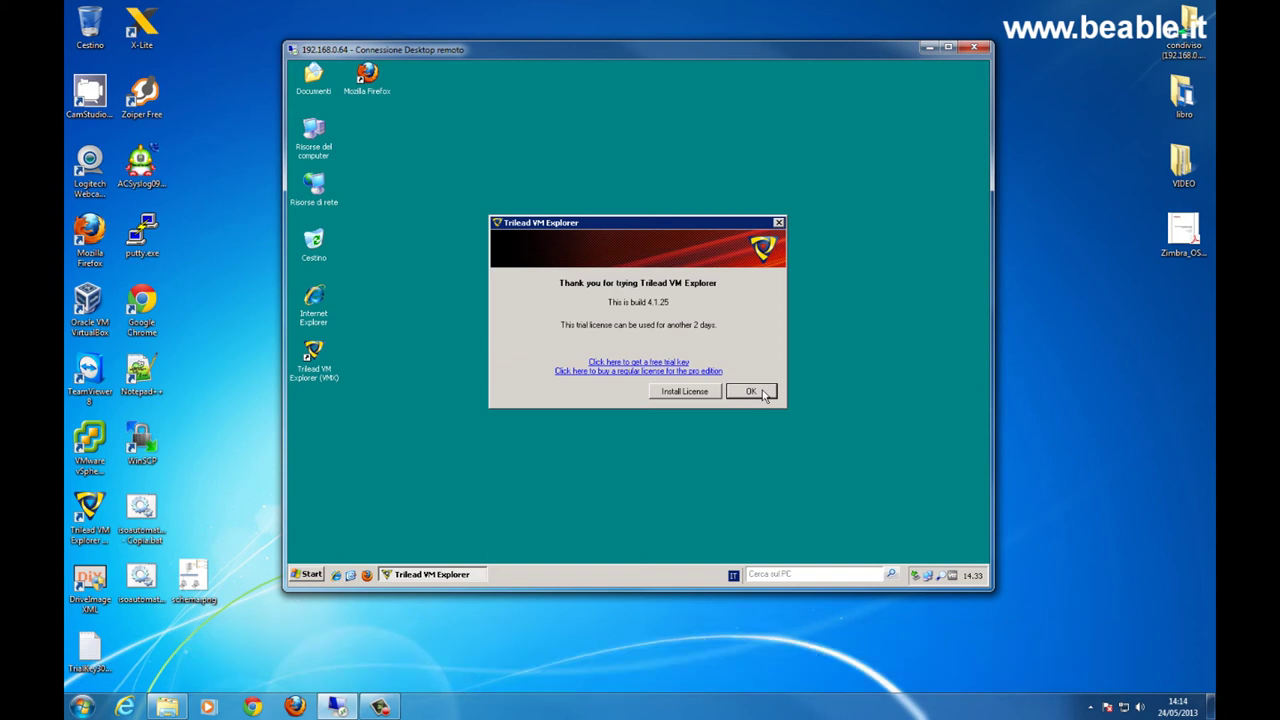
pyautogui.click(752, 392)
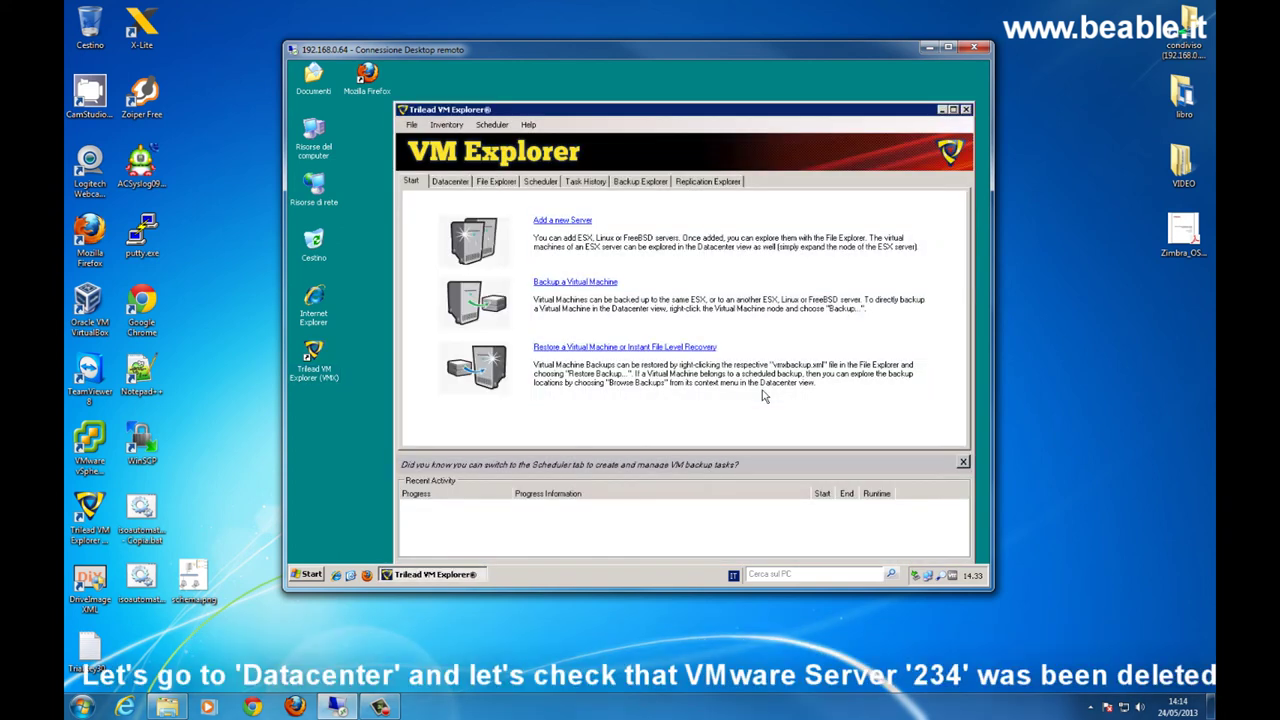
pyautogui.click(952, 109)
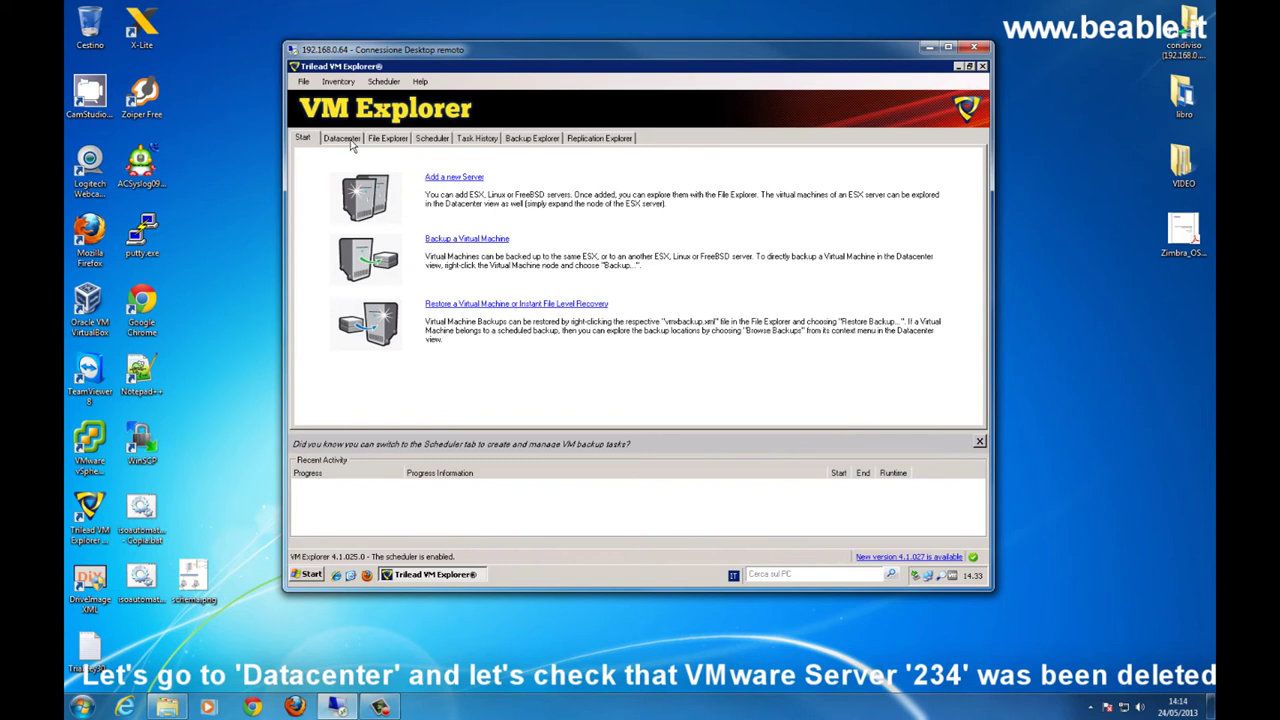
pyautogui.click(342, 138)
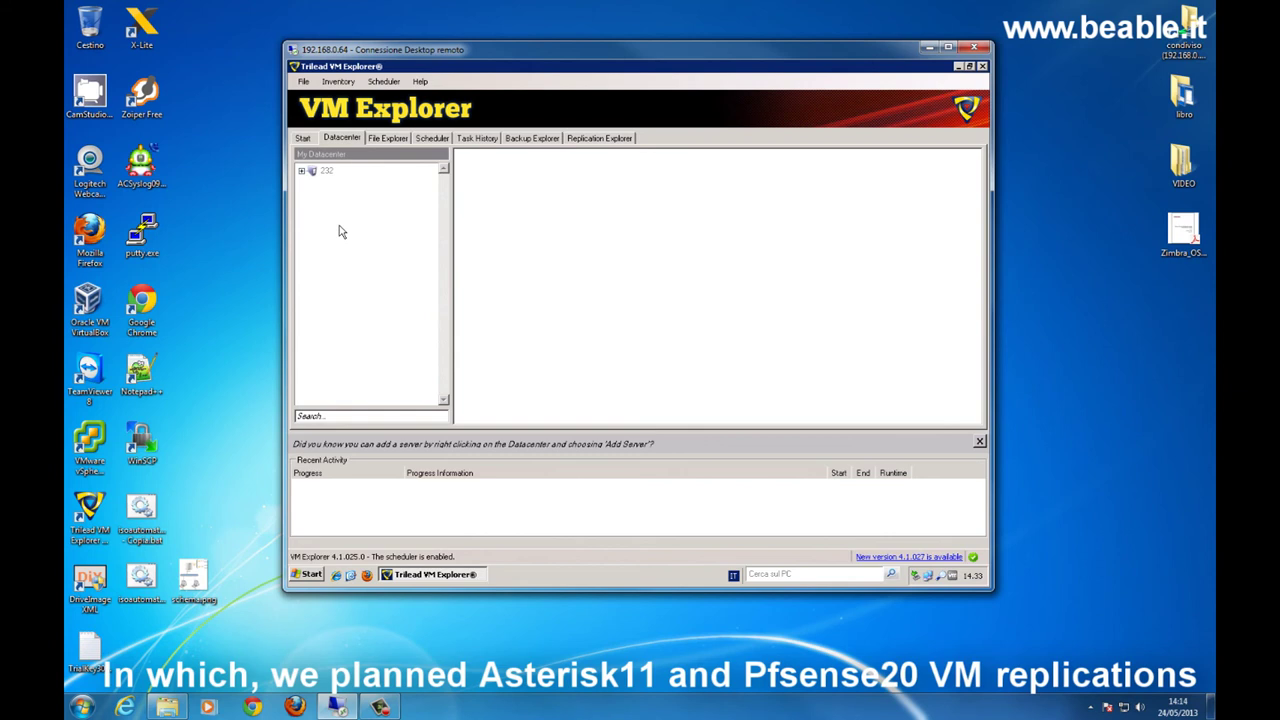
# - Browse the Scheduler's Pfsense20 task and replications, then show the Task History of recent runs
pyautogui.click(387, 139)
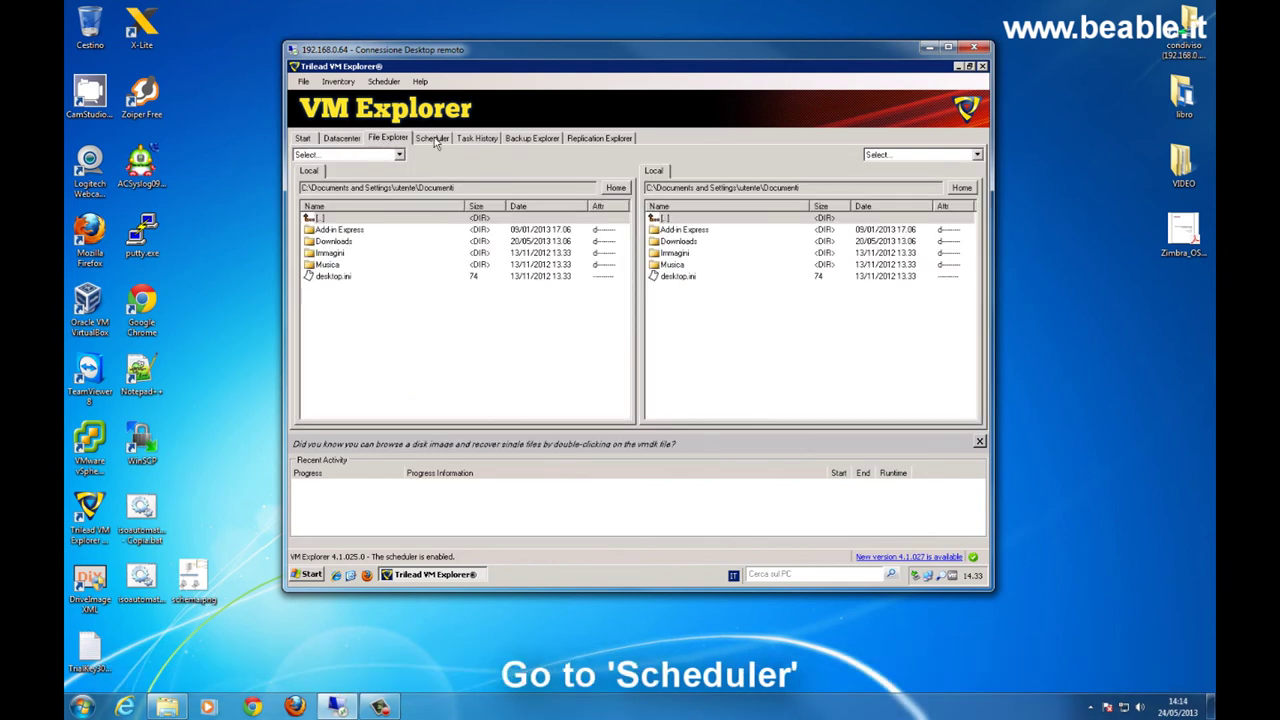
pyautogui.click(433, 138)
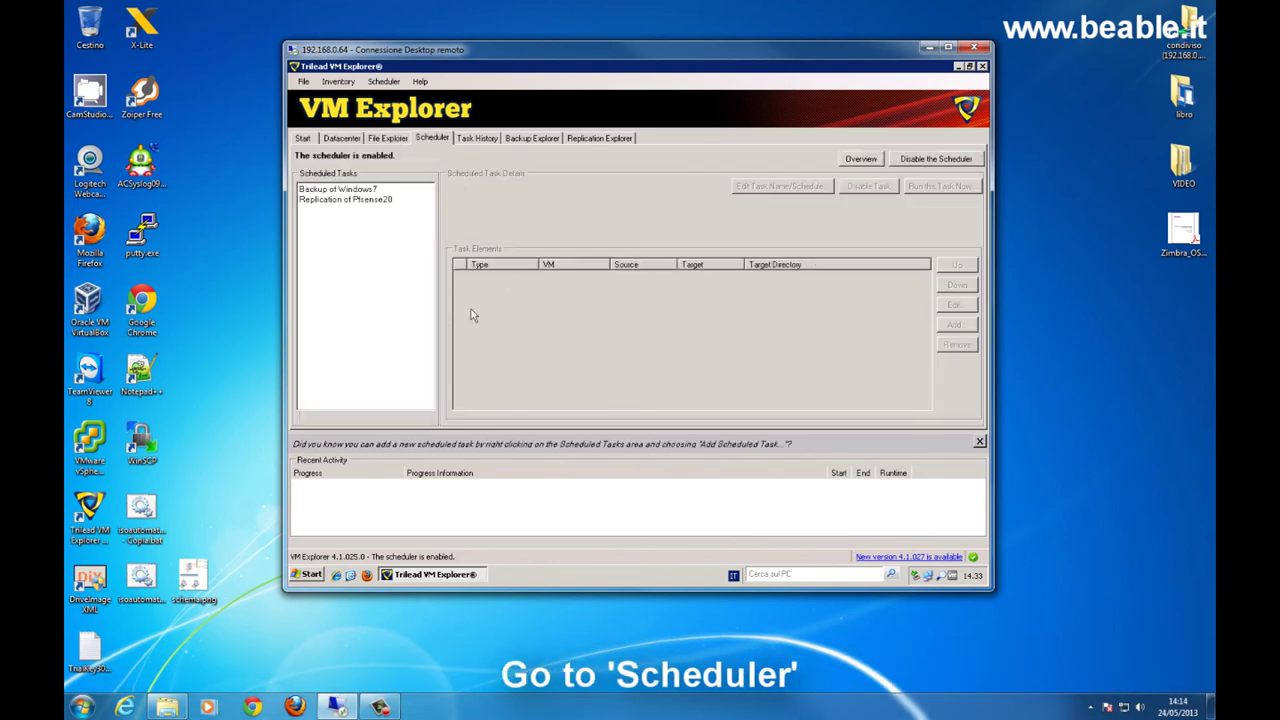
pyautogui.click(316, 201)
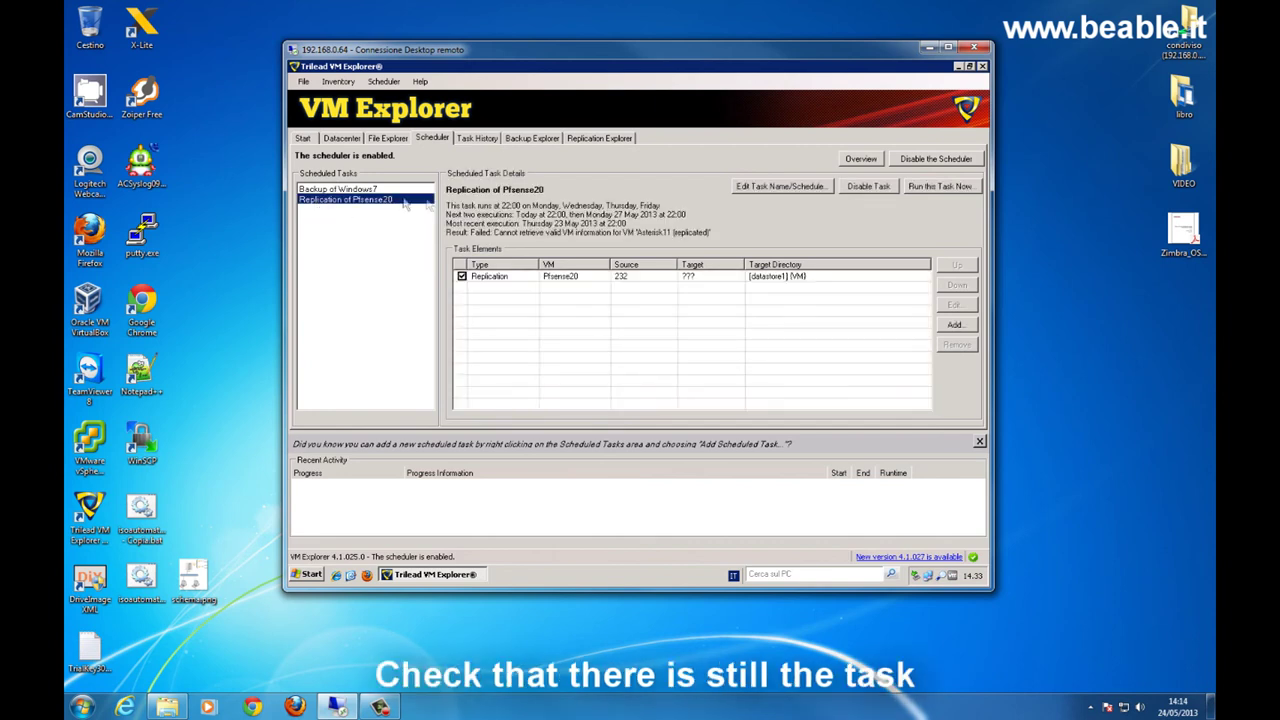
pyautogui.click(586, 140)
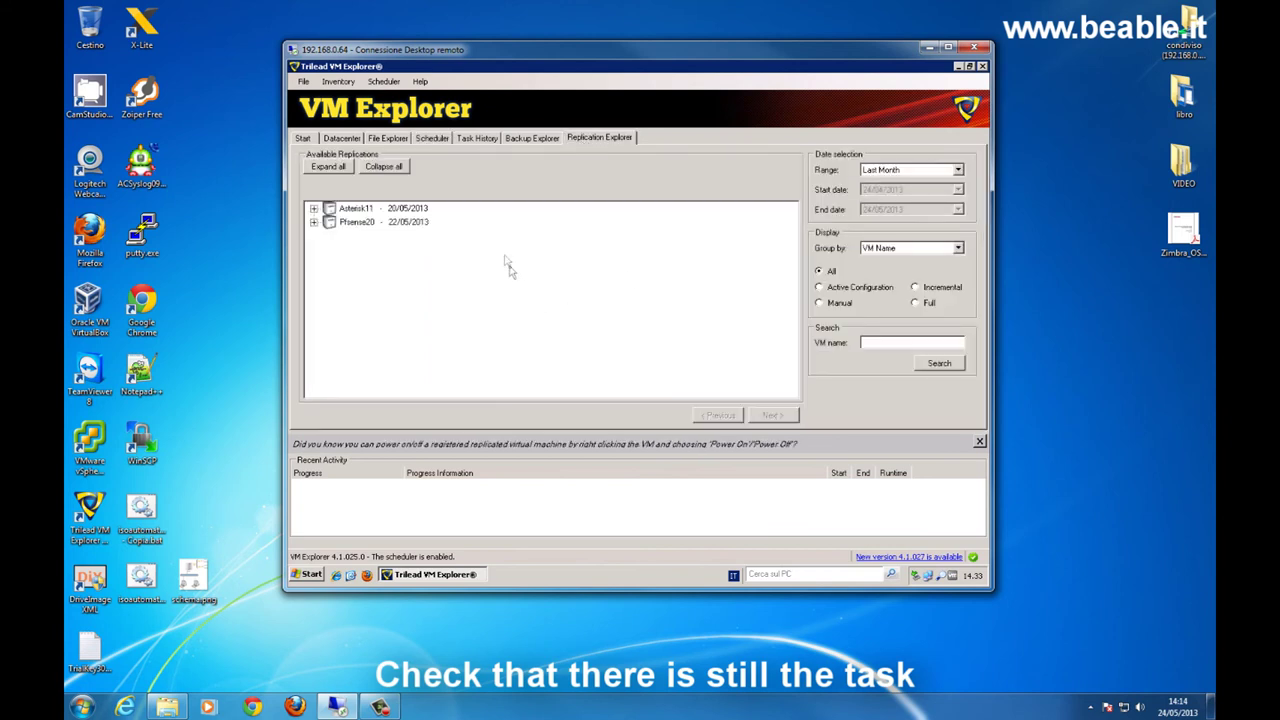
pyautogui.click(480, 140)
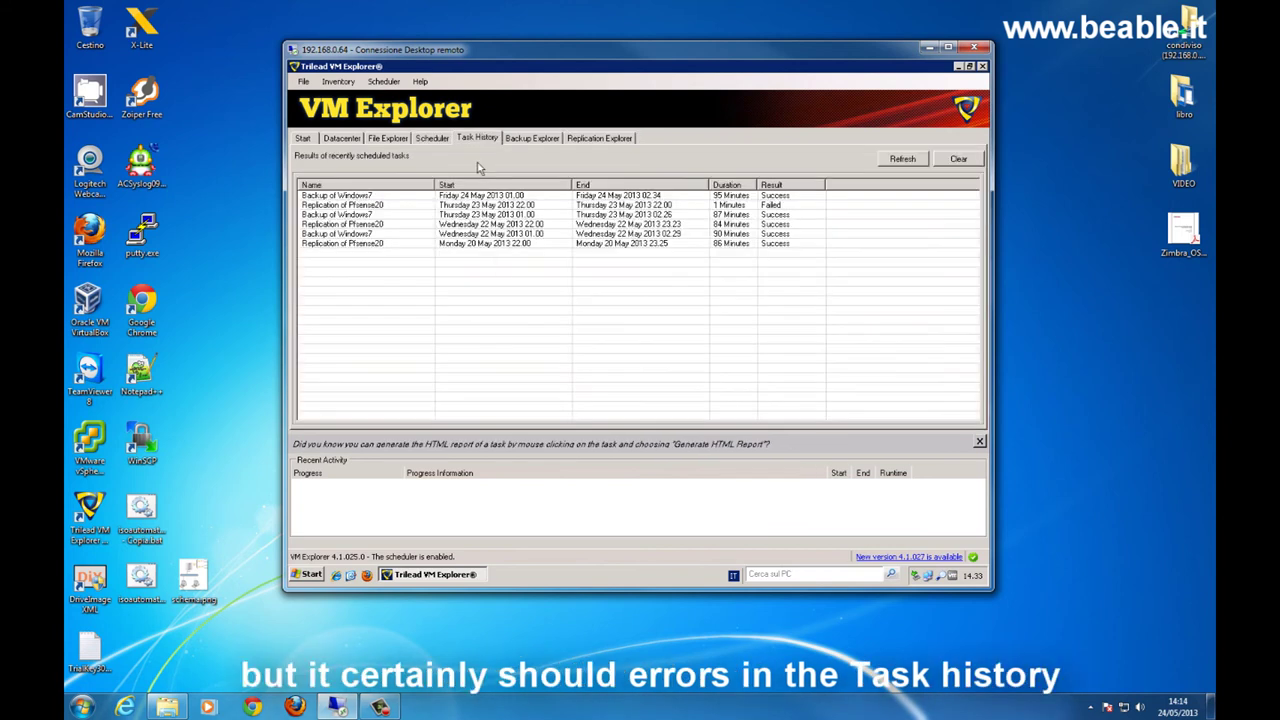
pyautogui.click(632, 206)
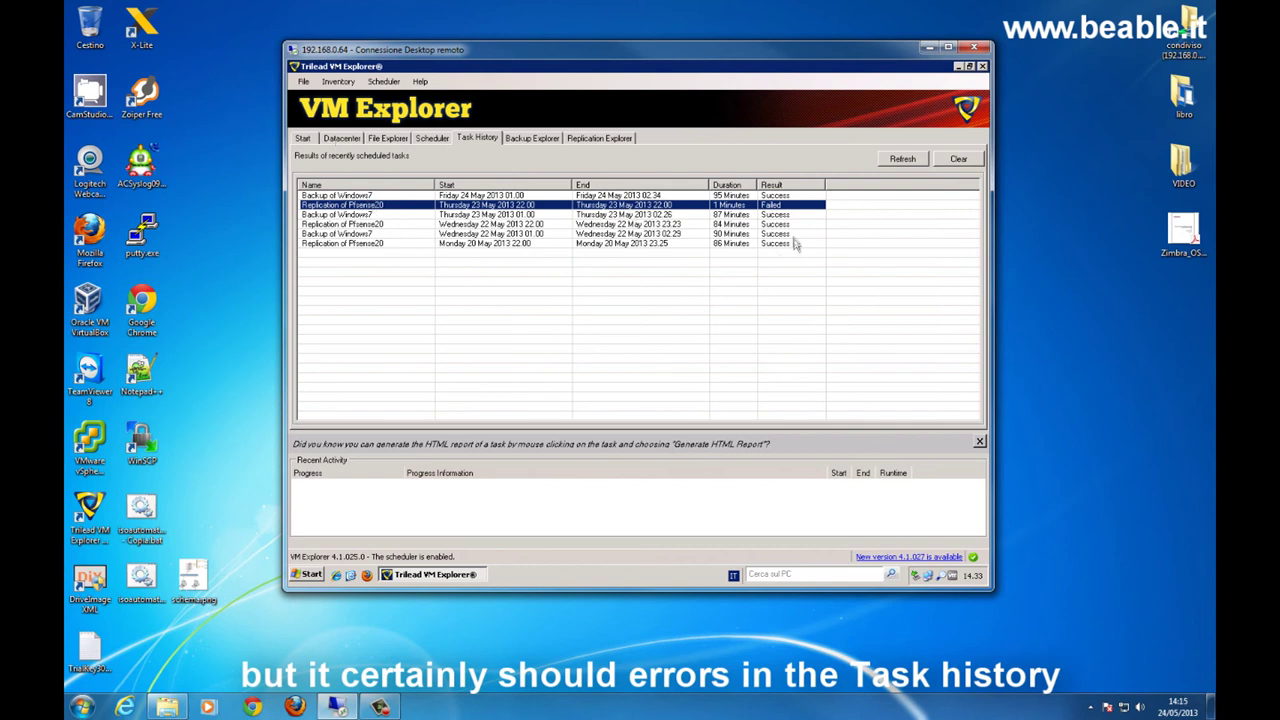
pyautogui.click(344, 139)
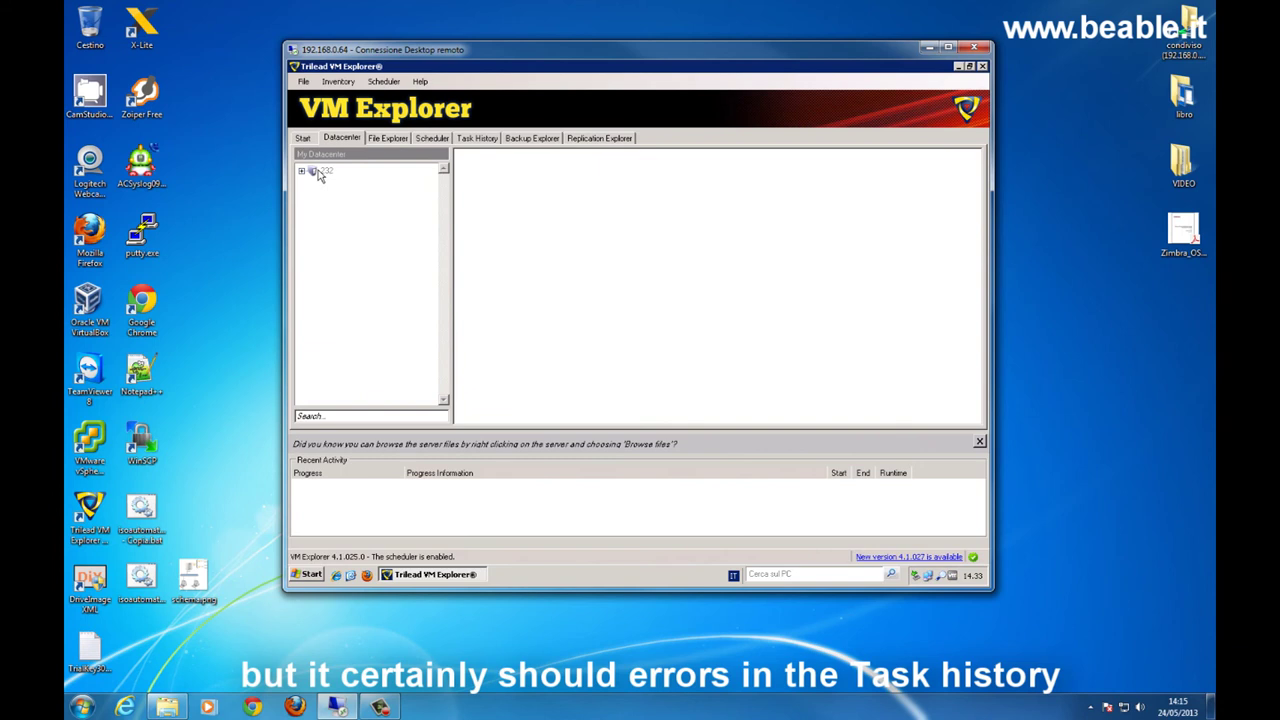
pyautogui.click(487, 140)
pyautogui.doubleClick(394, 204)
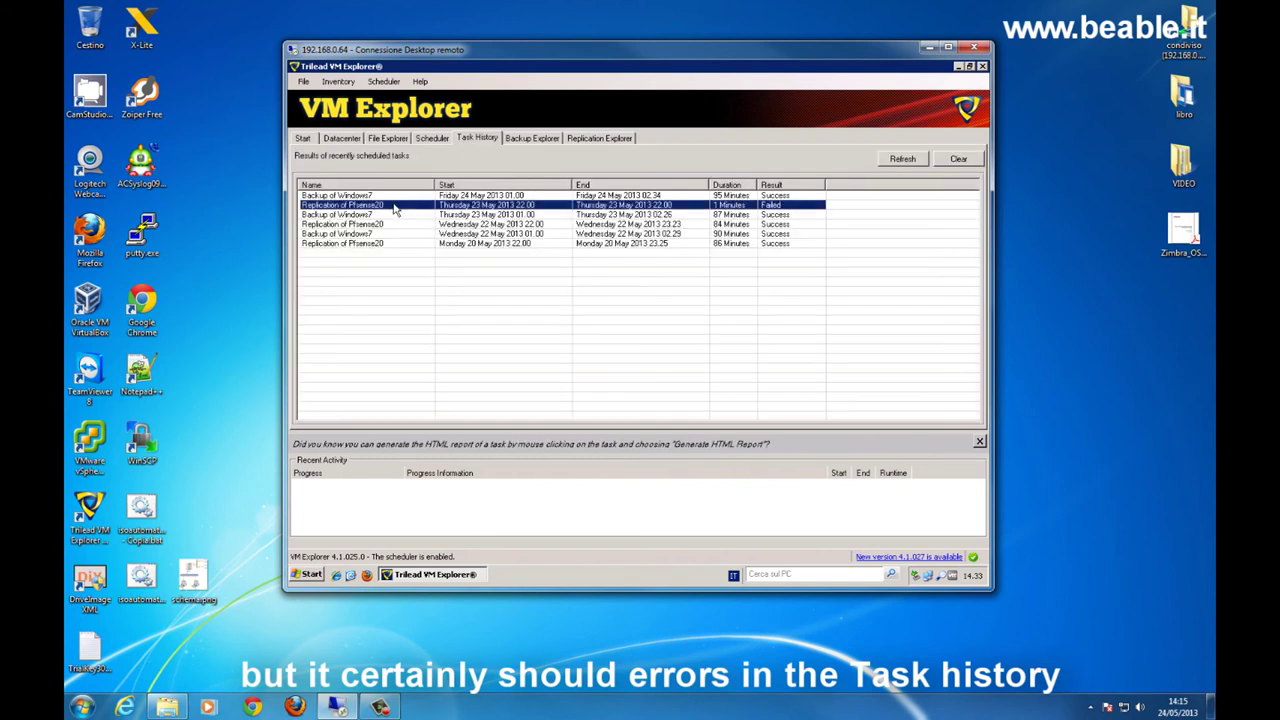
pyautogui.moveTo(594, 114); pyautogui.dragTo(616, 136)
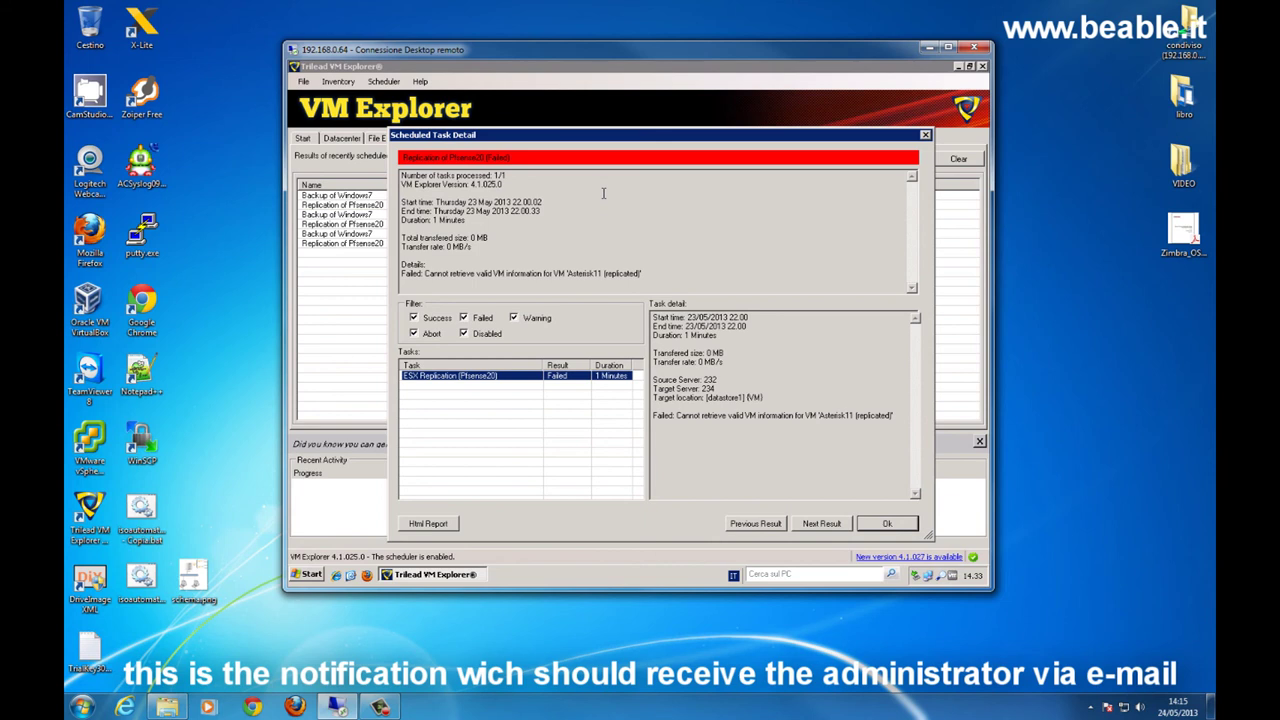
pyautogui.click(925, 135)
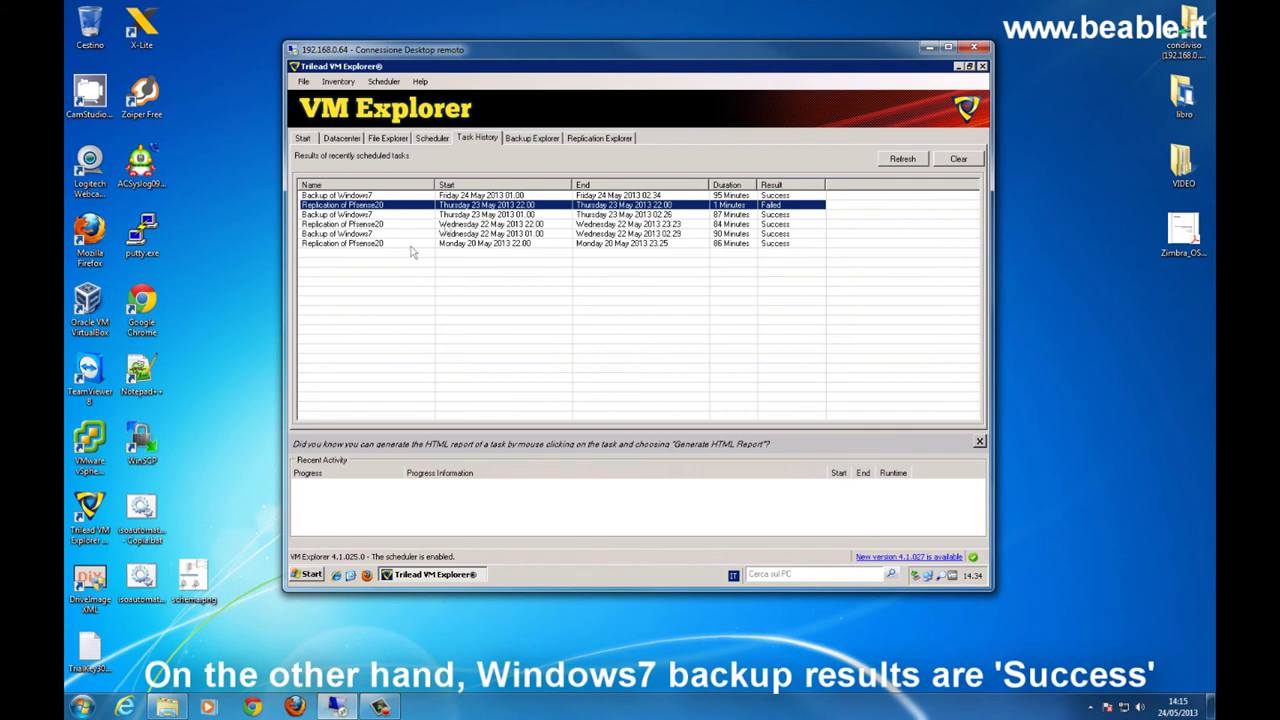
# - Check the Windows7 backups of 24, 23 and 22 May, glancing at Pfsense20 replications
pyautogui.click(530, 140)
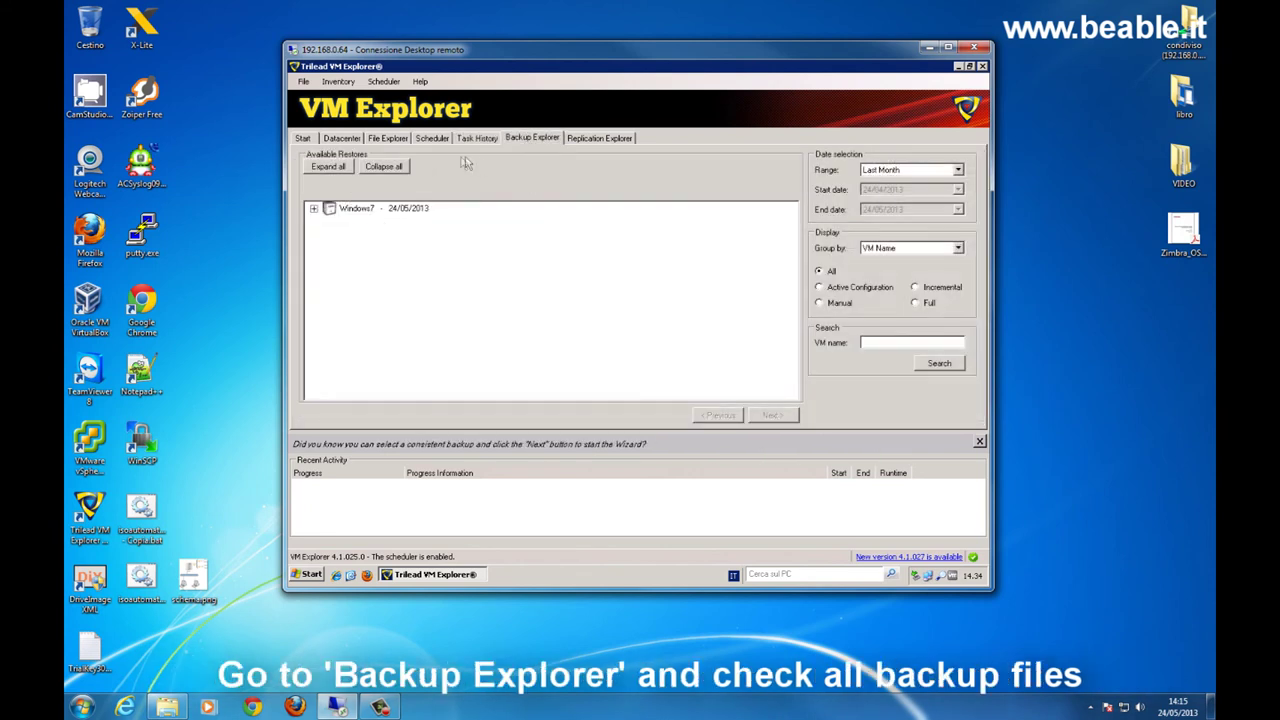
pyautogui.click(314, 210)
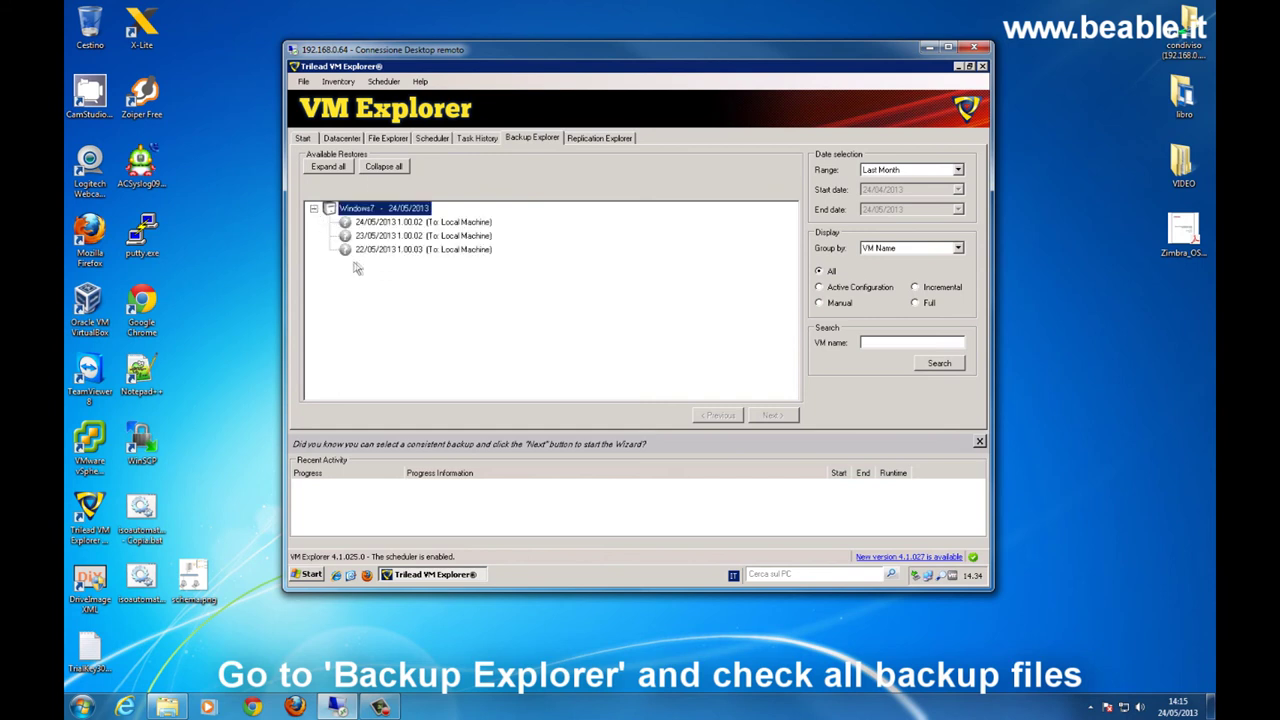
pyautogui.click(380, 222)
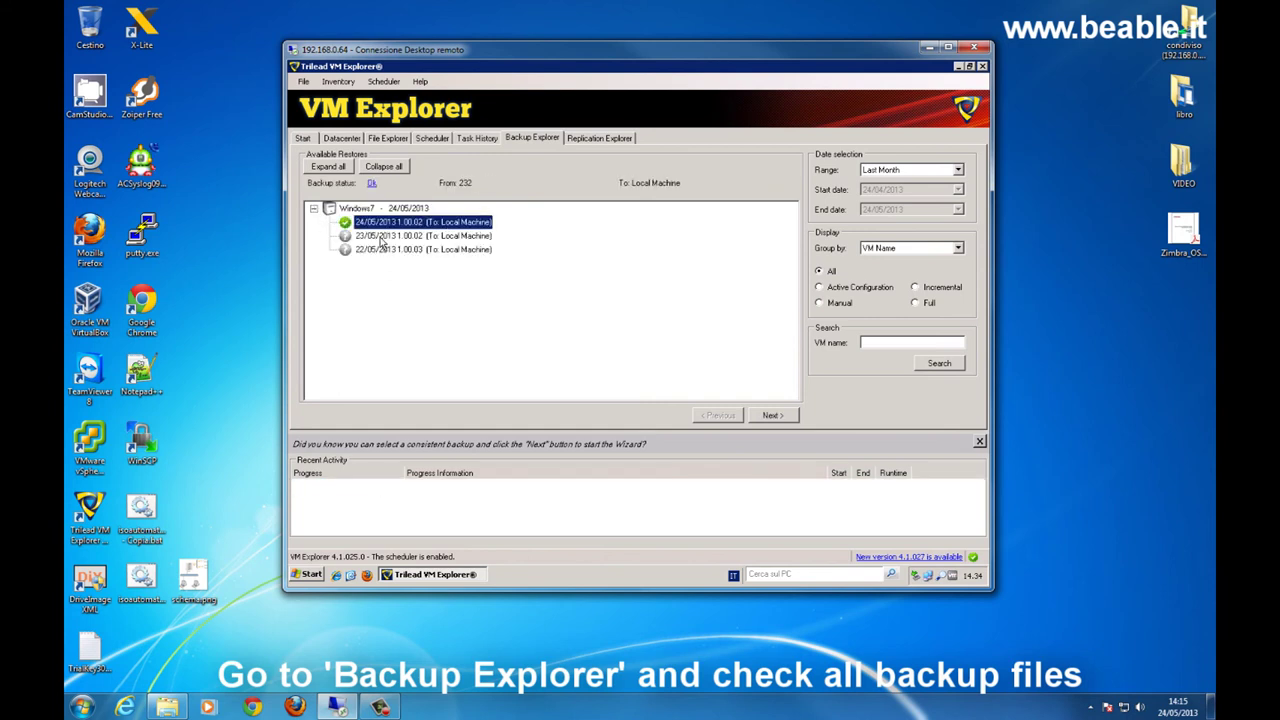
pyautogui.click(380, 236)
pyautogui.click(382, 250)
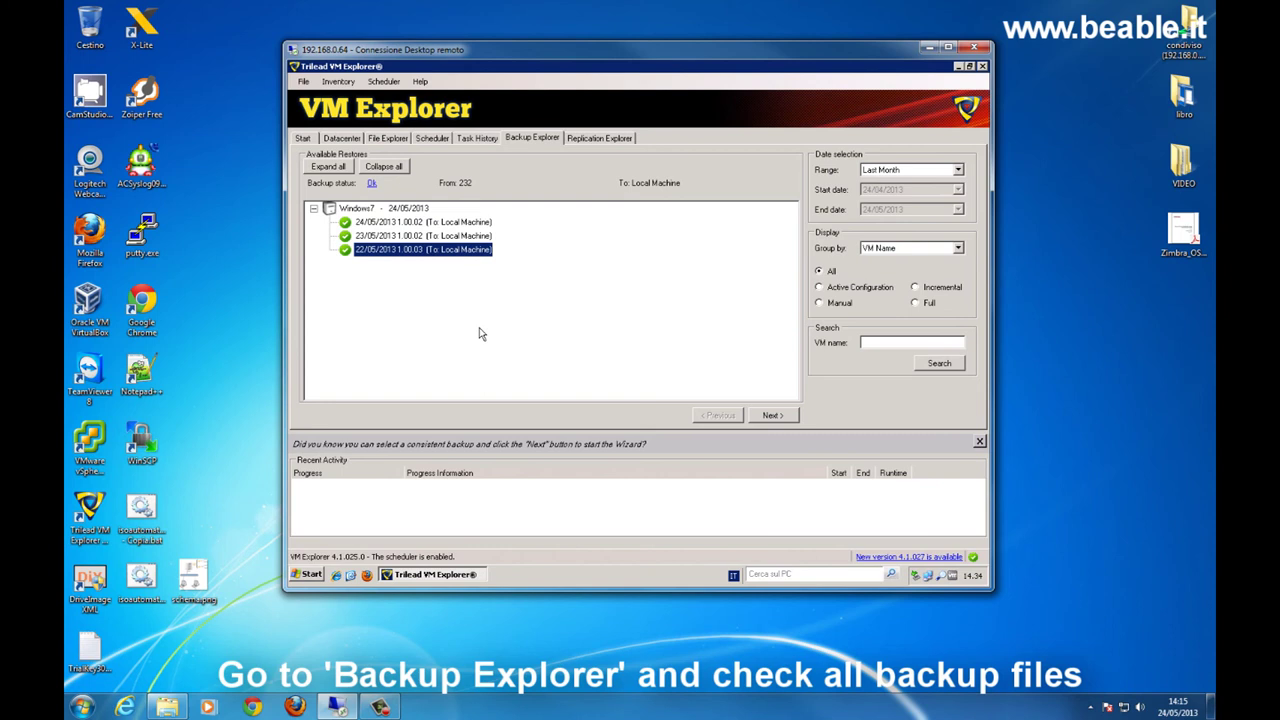
pyautogui.click(590, 138)
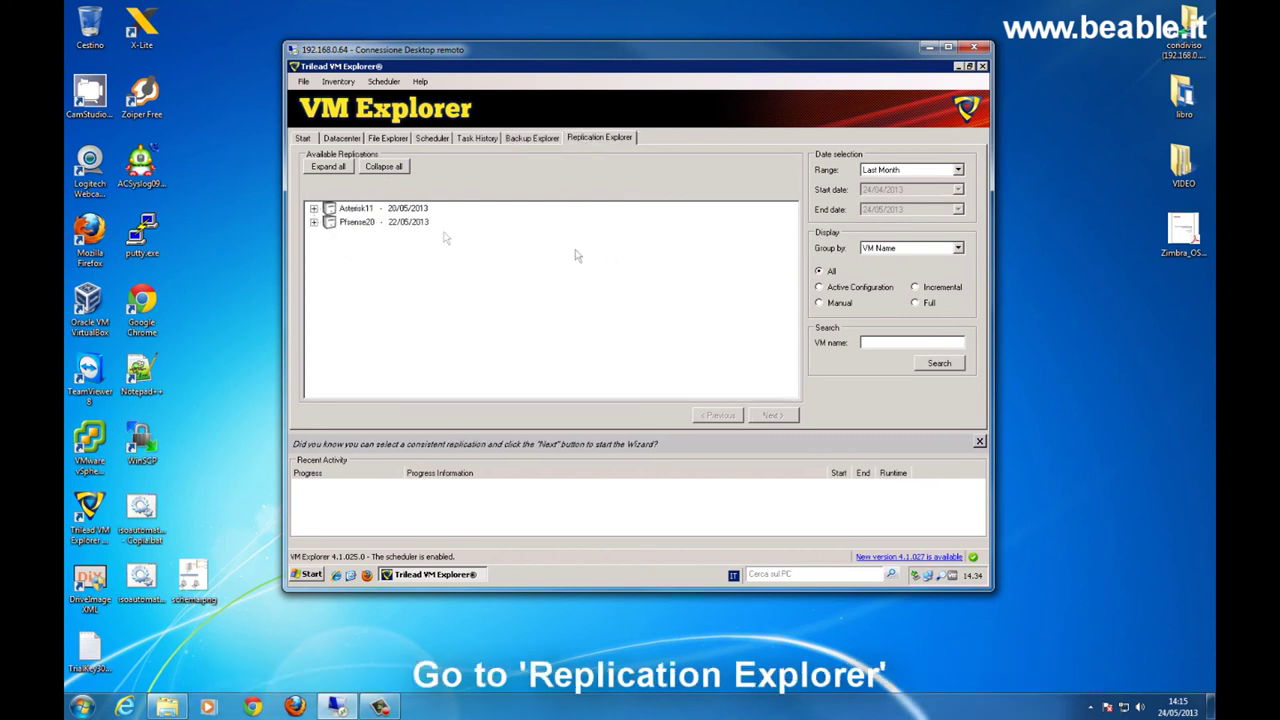
pyautogui.click(314, 222)
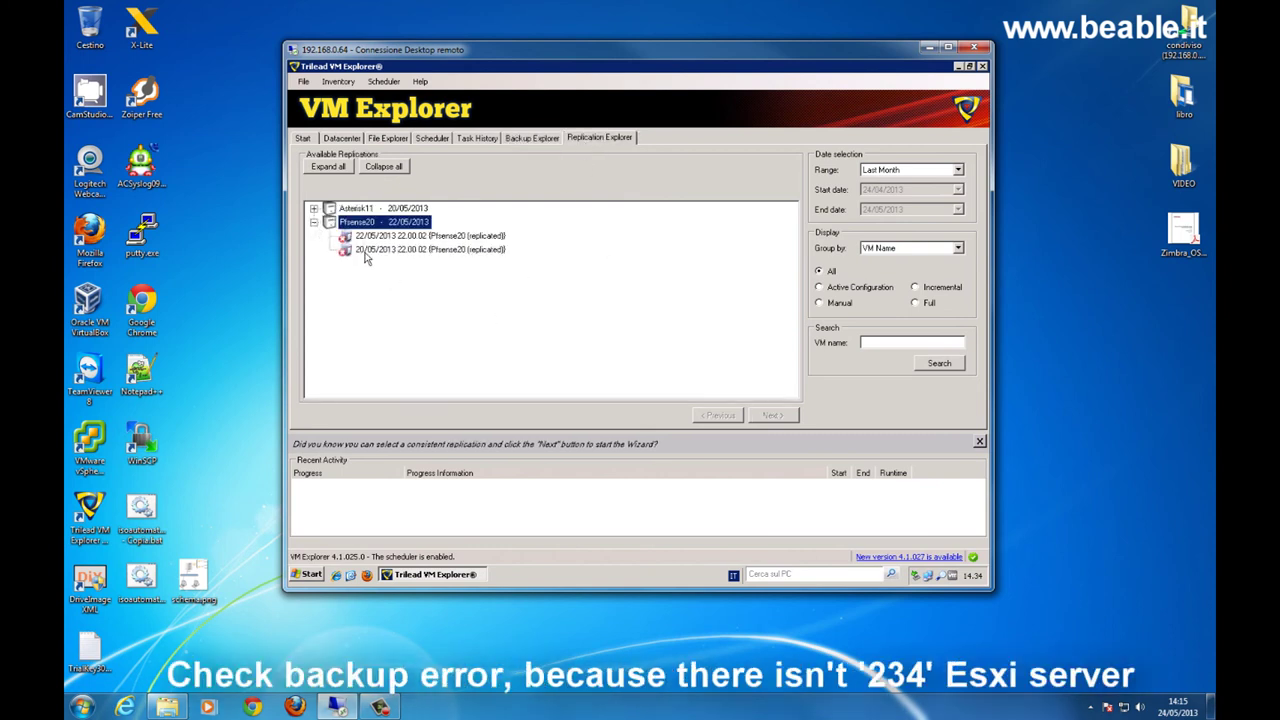
pyautogui.click(522, 142)
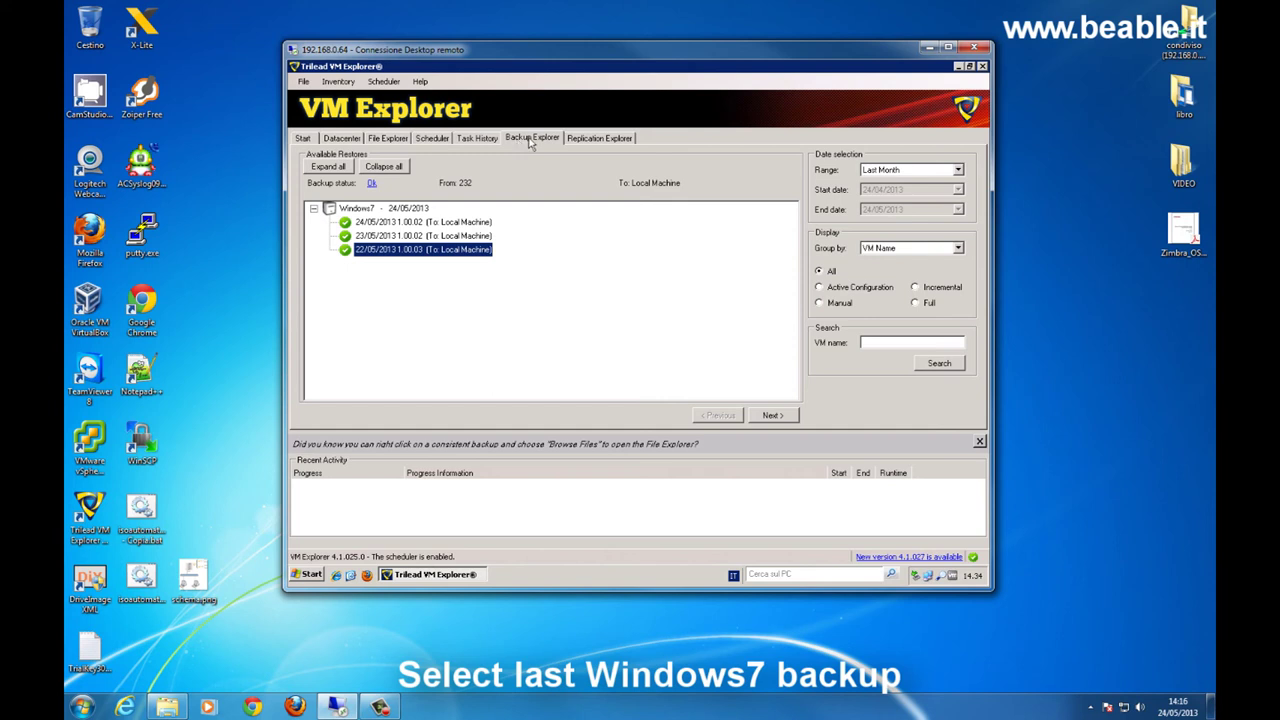
# - Open Windows7_1.vmdk from the 24/05 backup and locate test_FLR.txt in the user's Desktop folder
pyautogui.click(403, 221)
pyautogui.rightClick(403, 221)
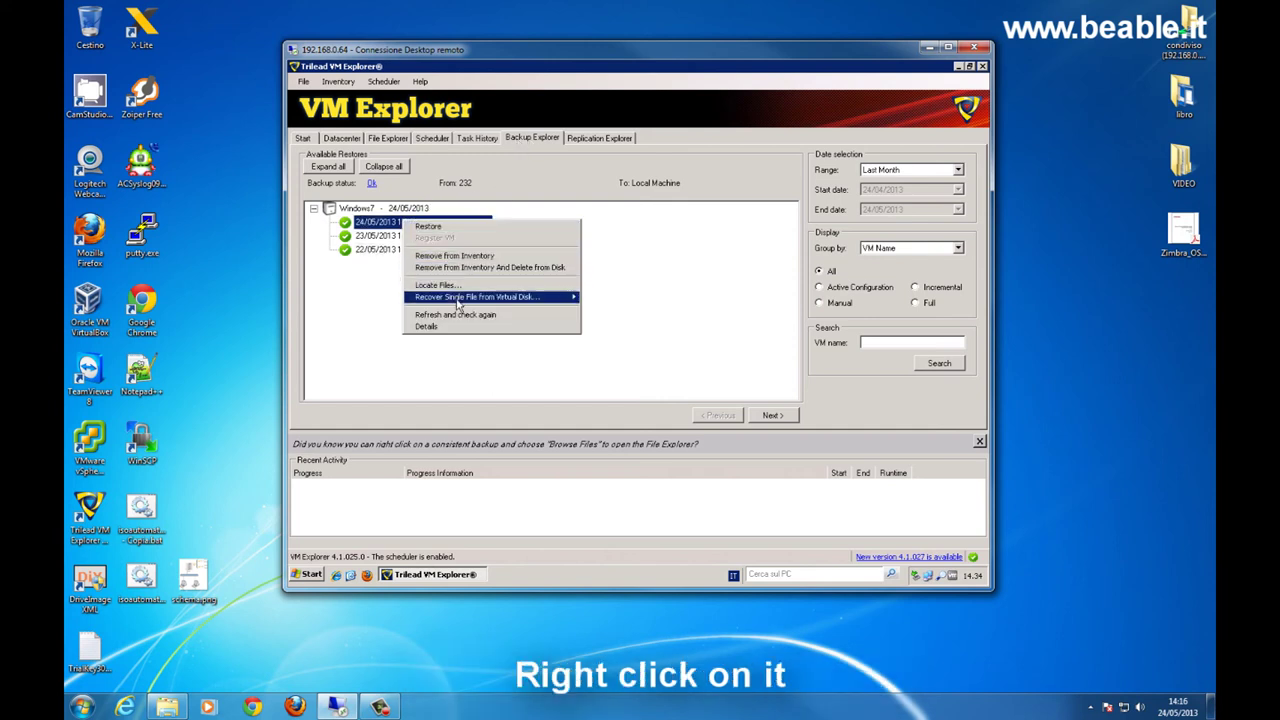
pyautogui.moveTo(458, 304)
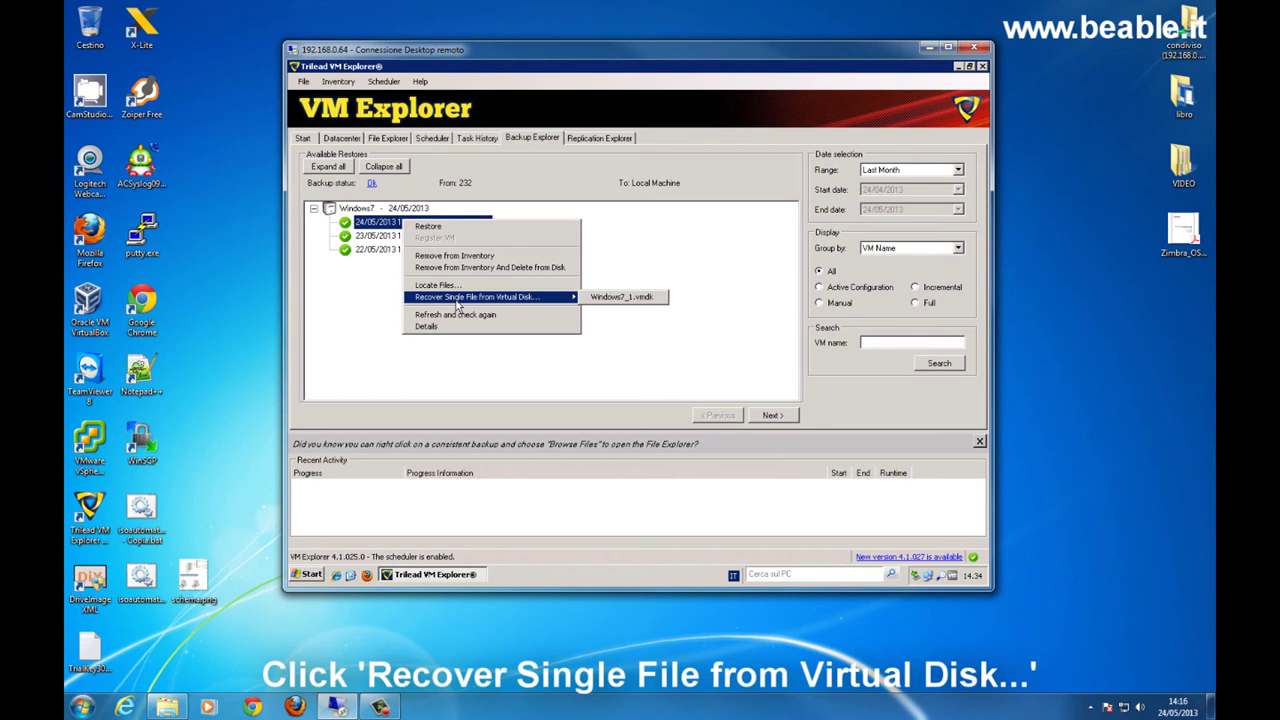
pyautogui.click(615, 297)
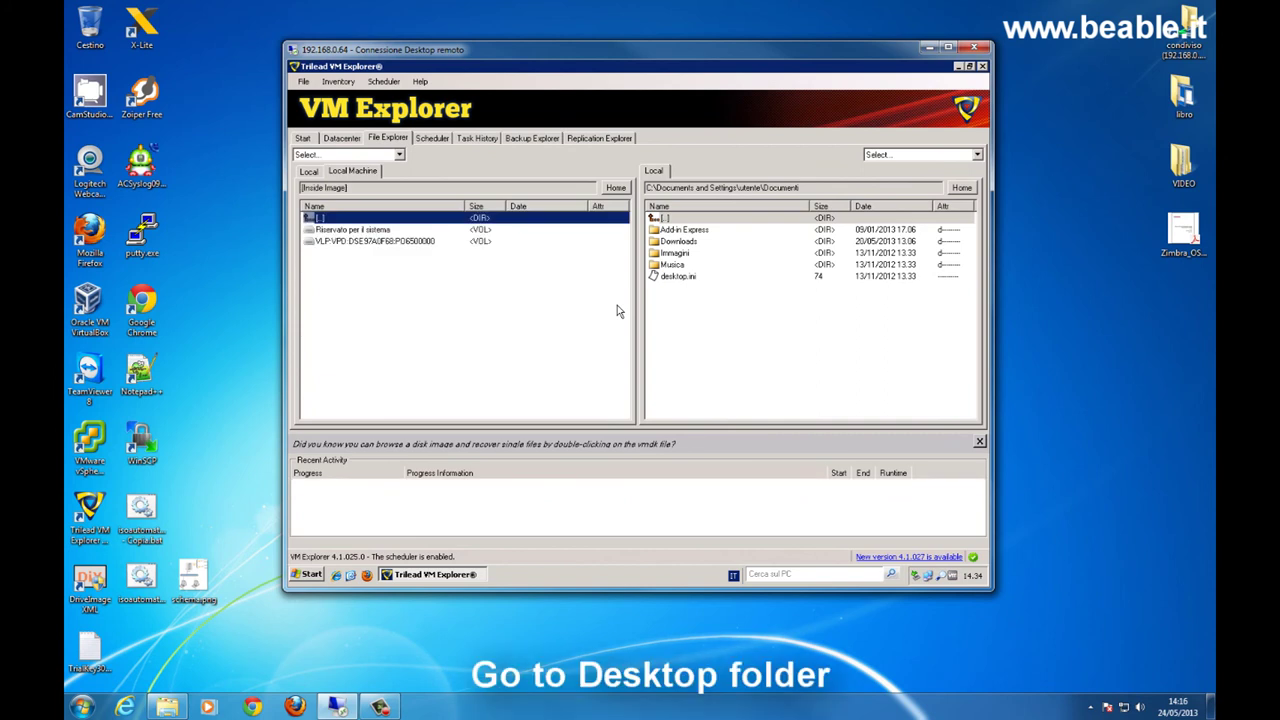
pyautogui.doubleClick(385, 242)
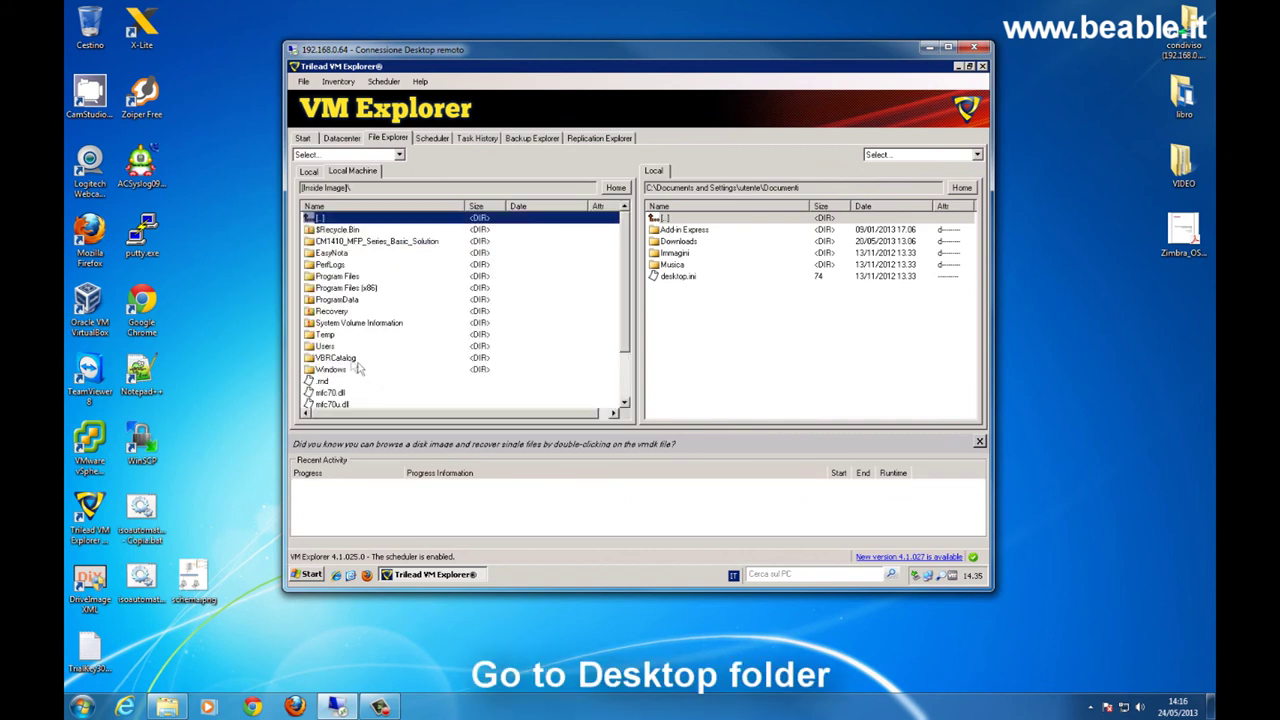
pyautogui.doubleClick(330, 345)
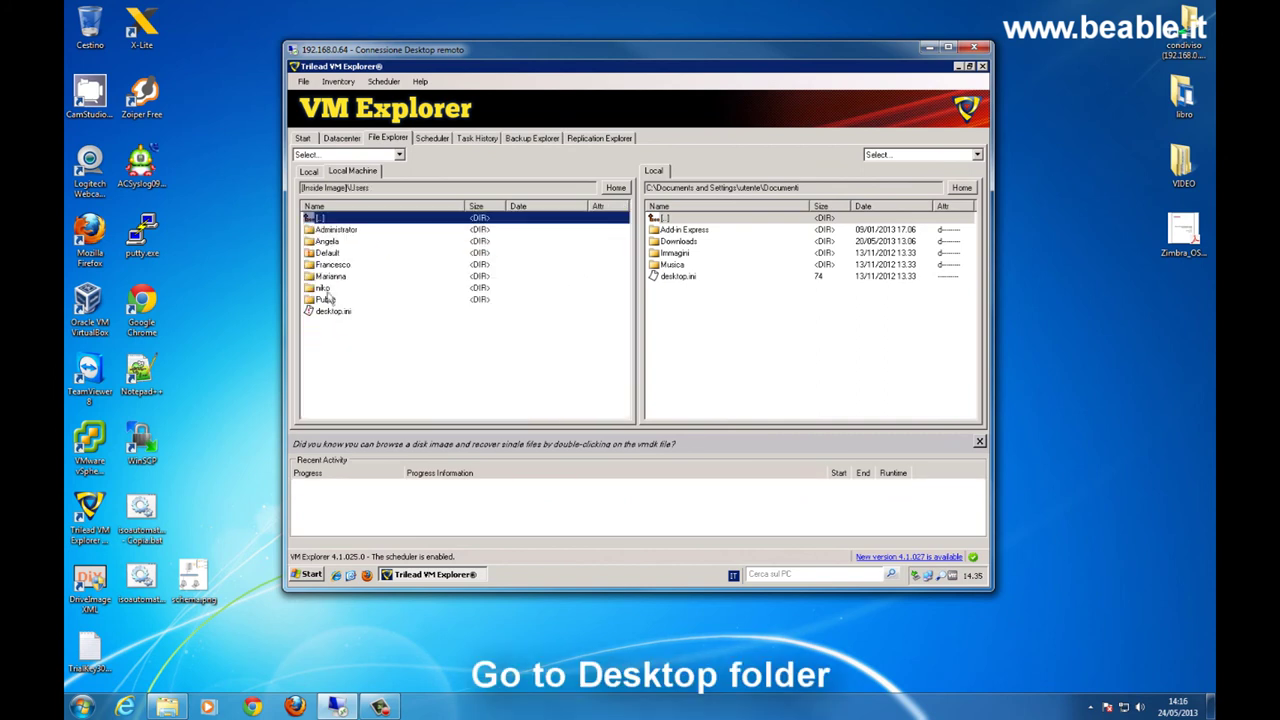
pyautogui.doubleClick(322, 289)
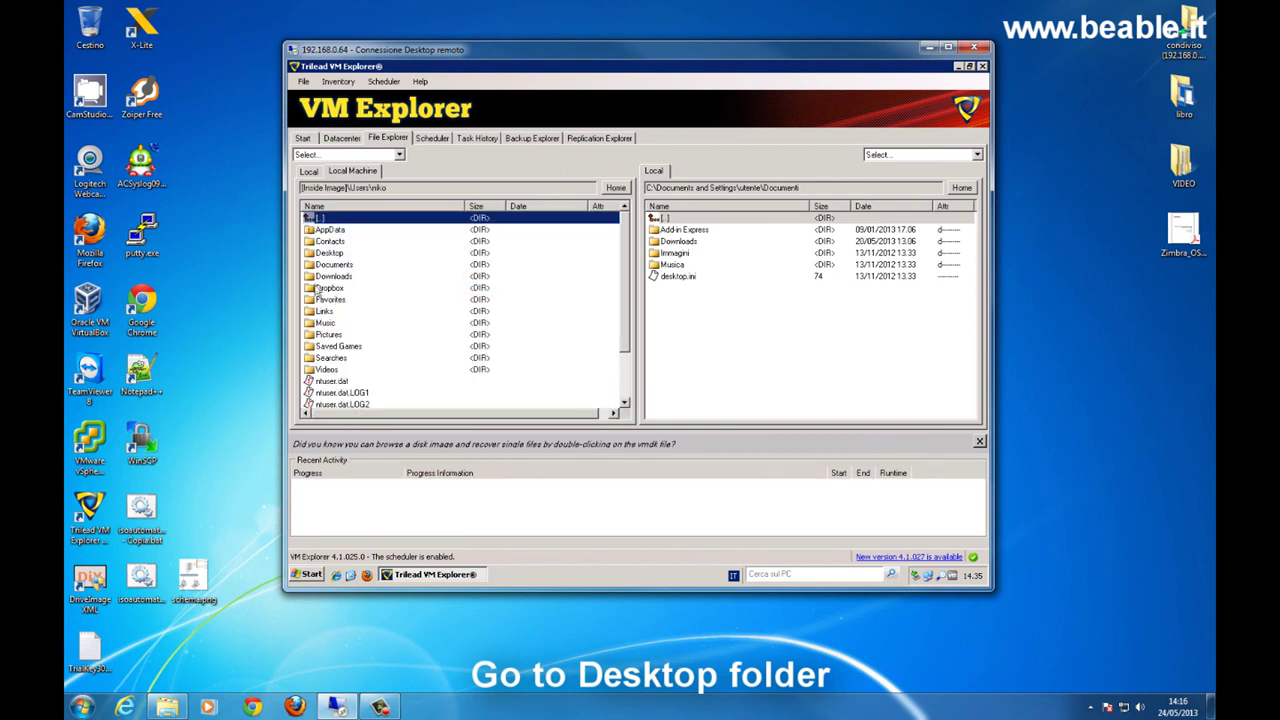
pyautogui.doubleClick(328, 253)
pyautogui.scroll(-5, 395, 314)
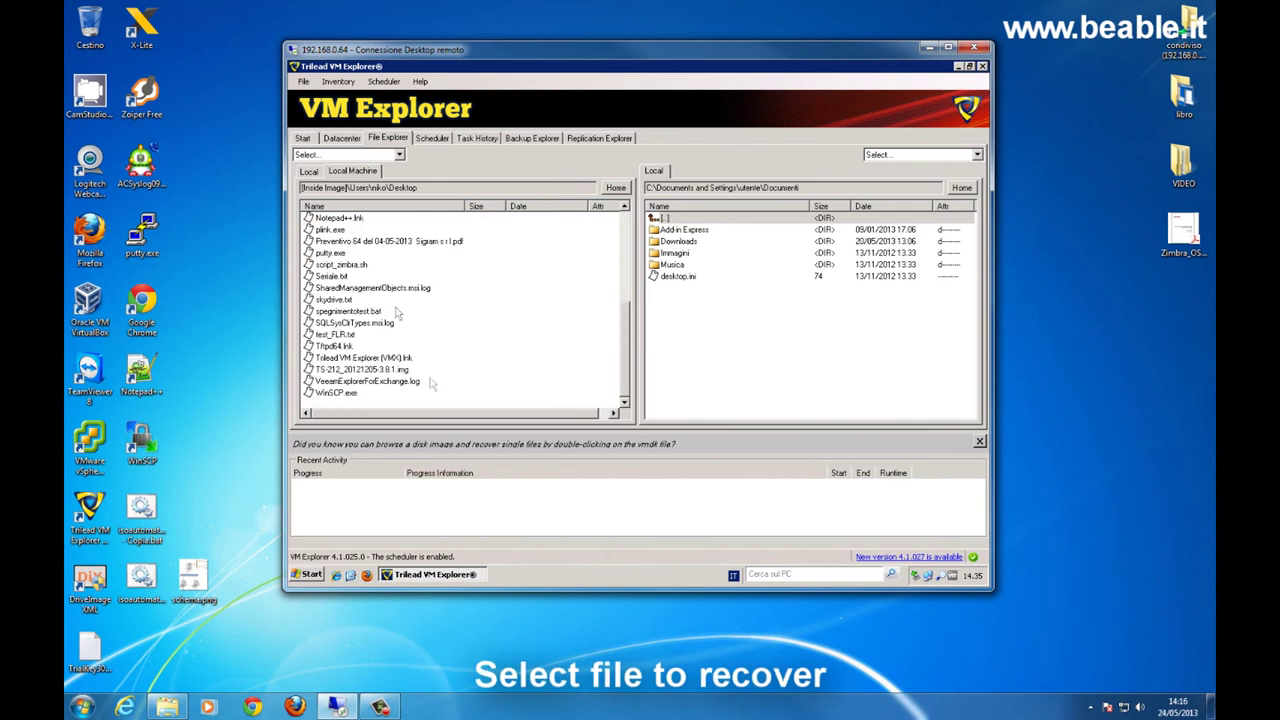
pyautogui.click(338, 336)
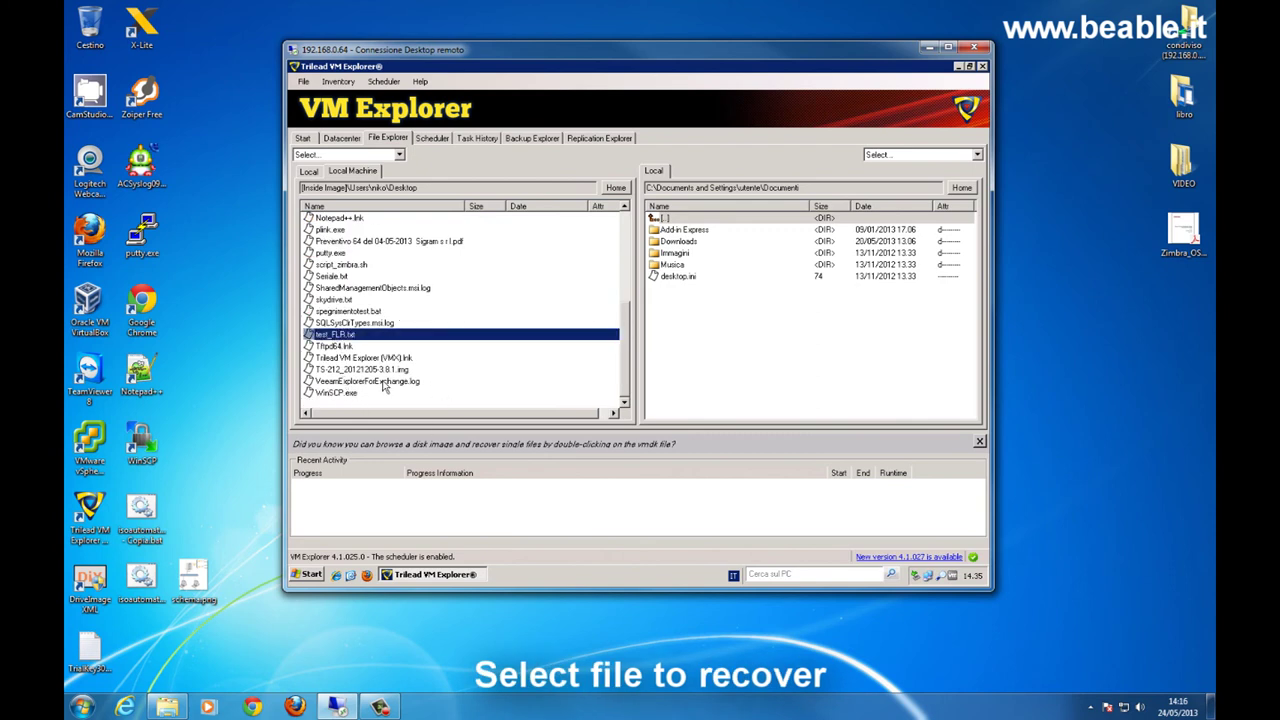
# - Copy test_FLR.txt into the local Desktop folder and minimize VM Explorer
pyautogui.click(672, 218)
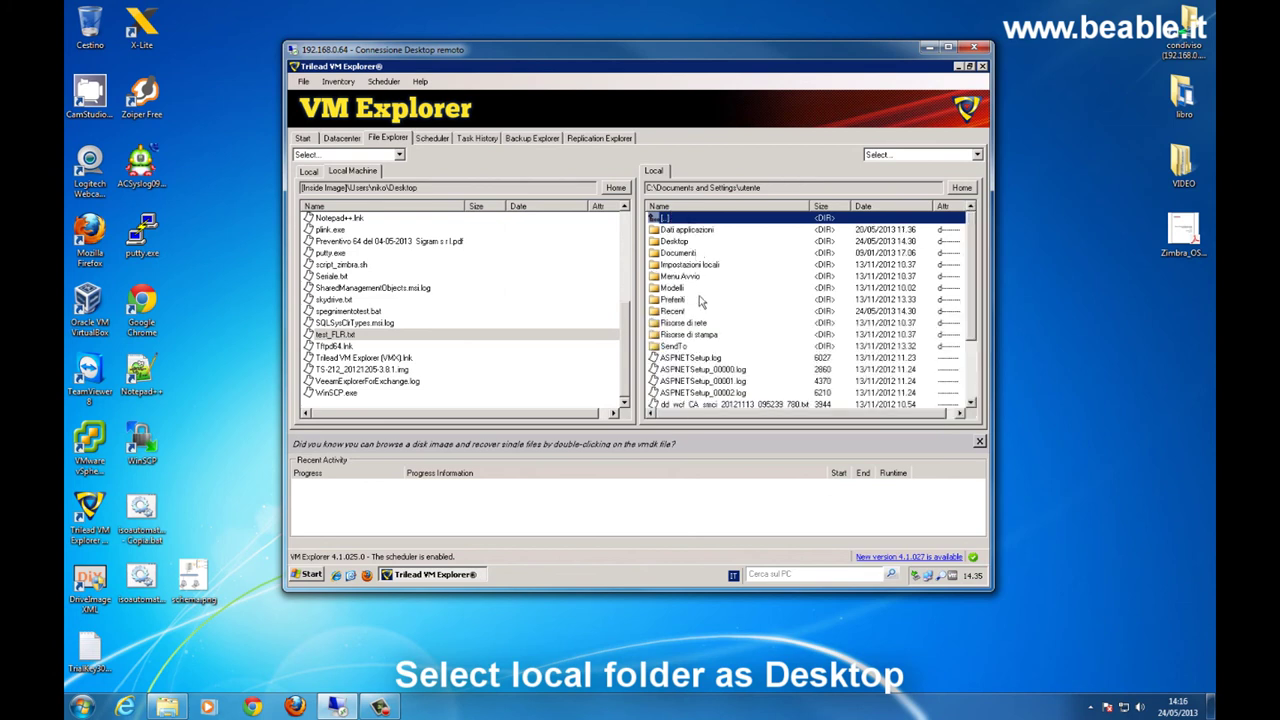
pyautogui.doubleClick(675, 242)
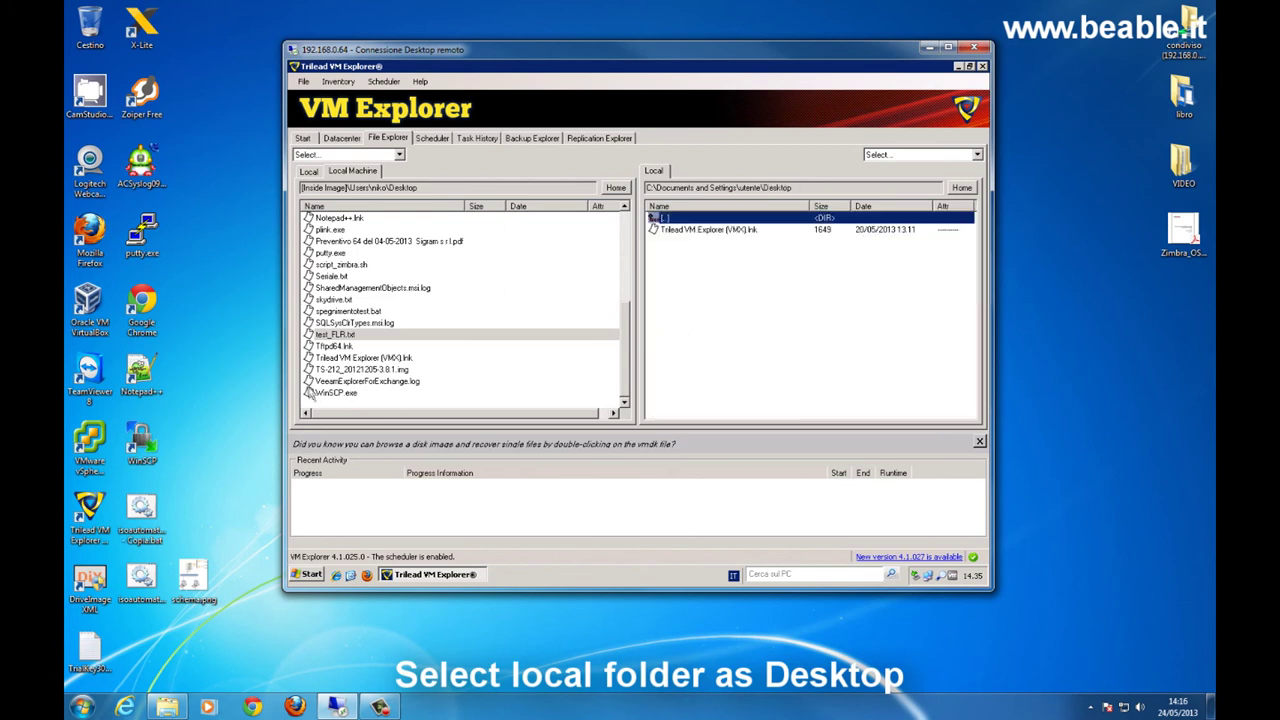
pyautogui.moveTo(330, 340); pyautogui.dragTo(843, 337)
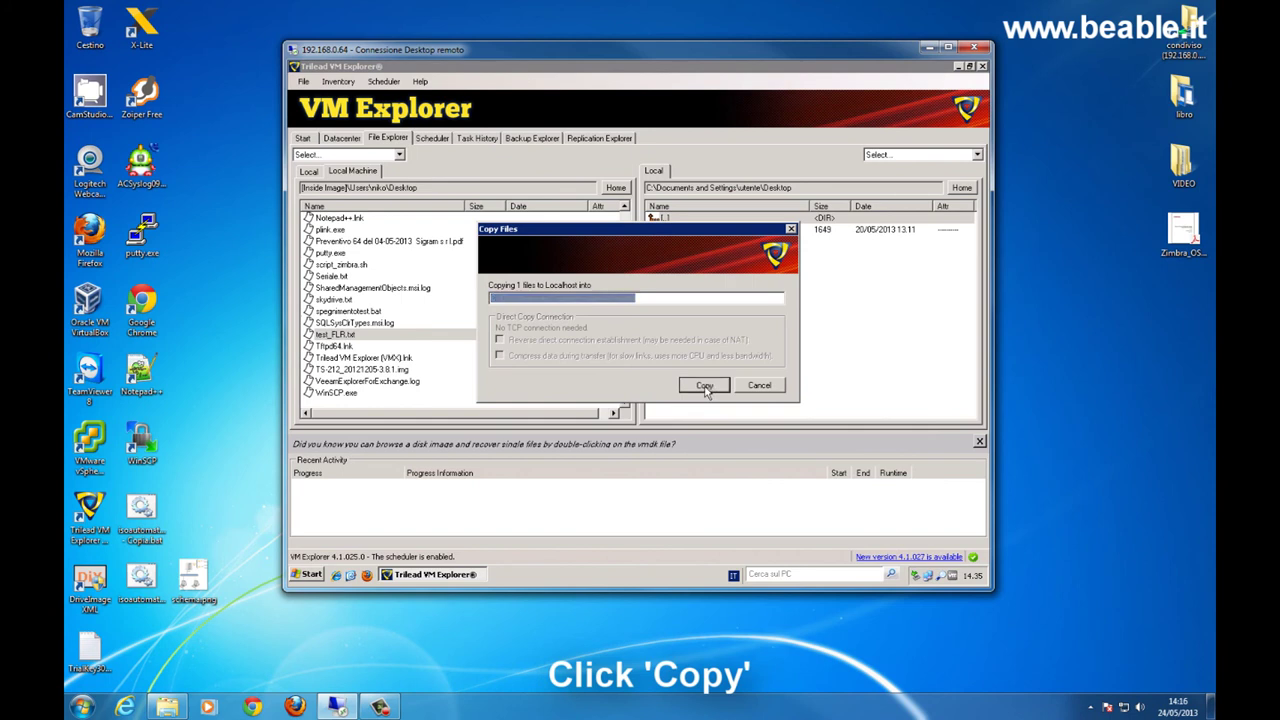
pyautogui.click(712, 385)
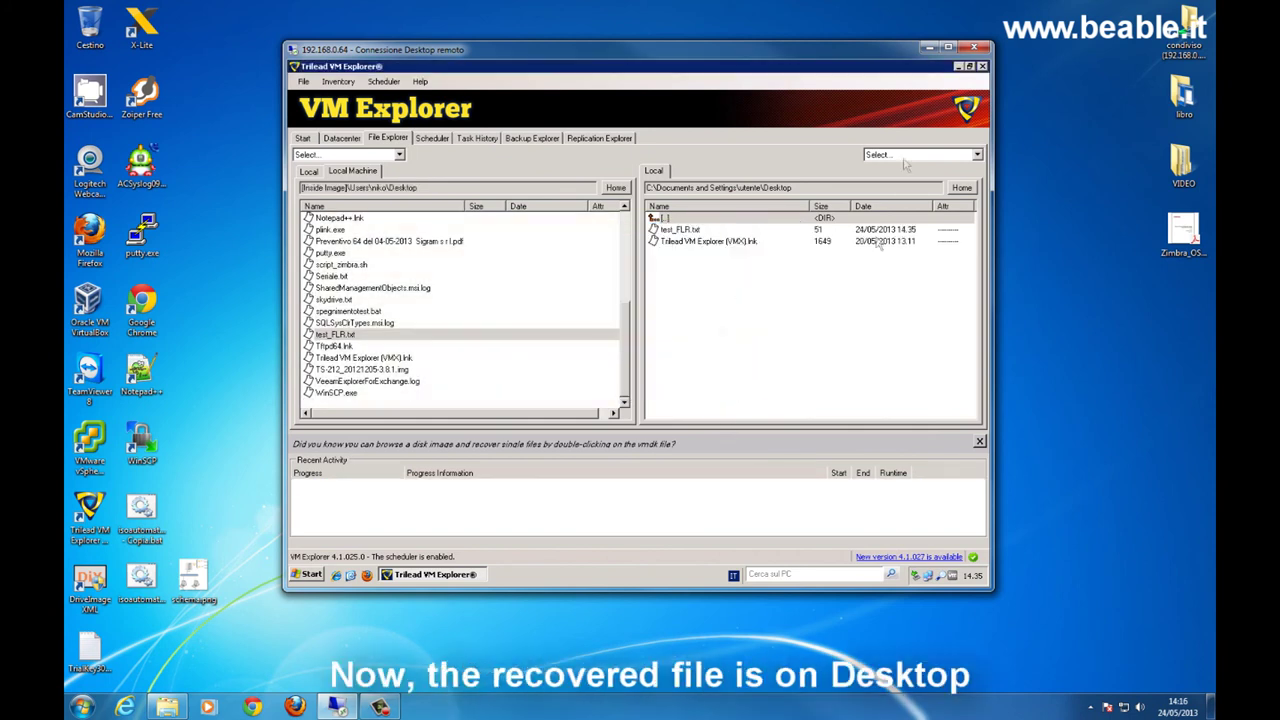
pyautogui.click(958, 66)
# - Open the recovered test_FLR file in Notepad to check its test sentence, then return to VM Explorer
pyautogui.doubleClick(314, 410)
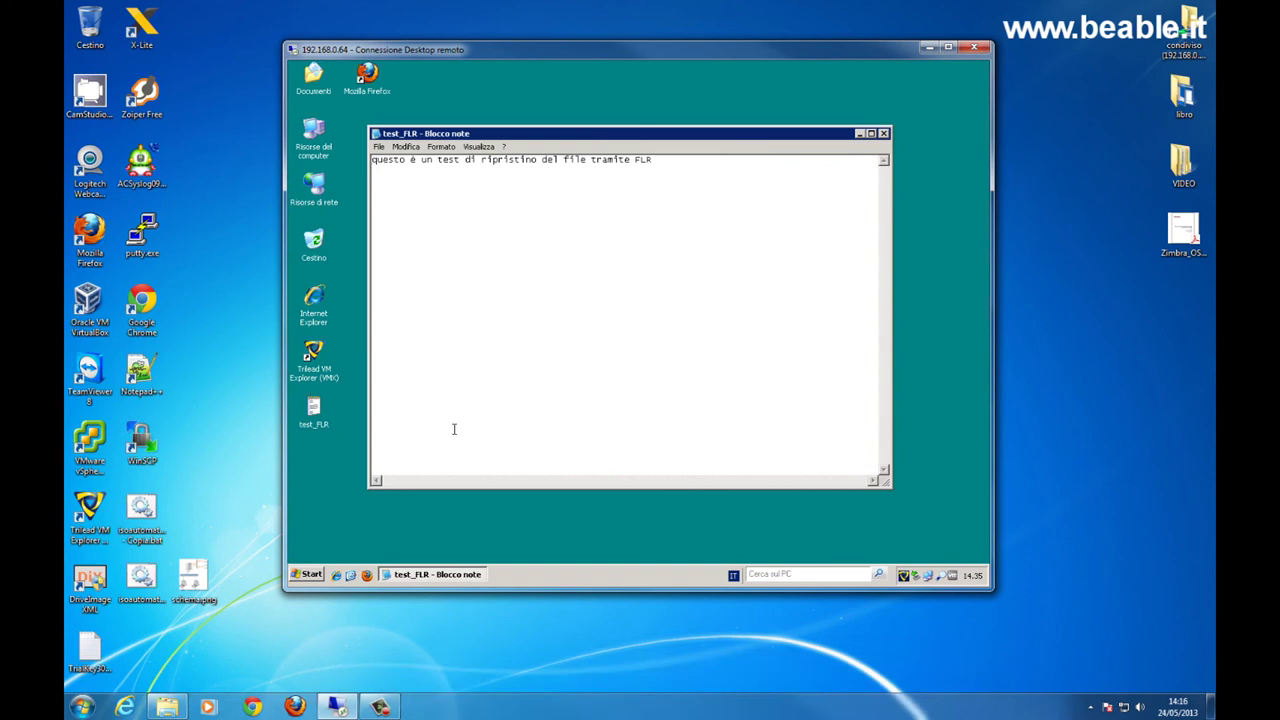
pyautogui.click(884, 133)
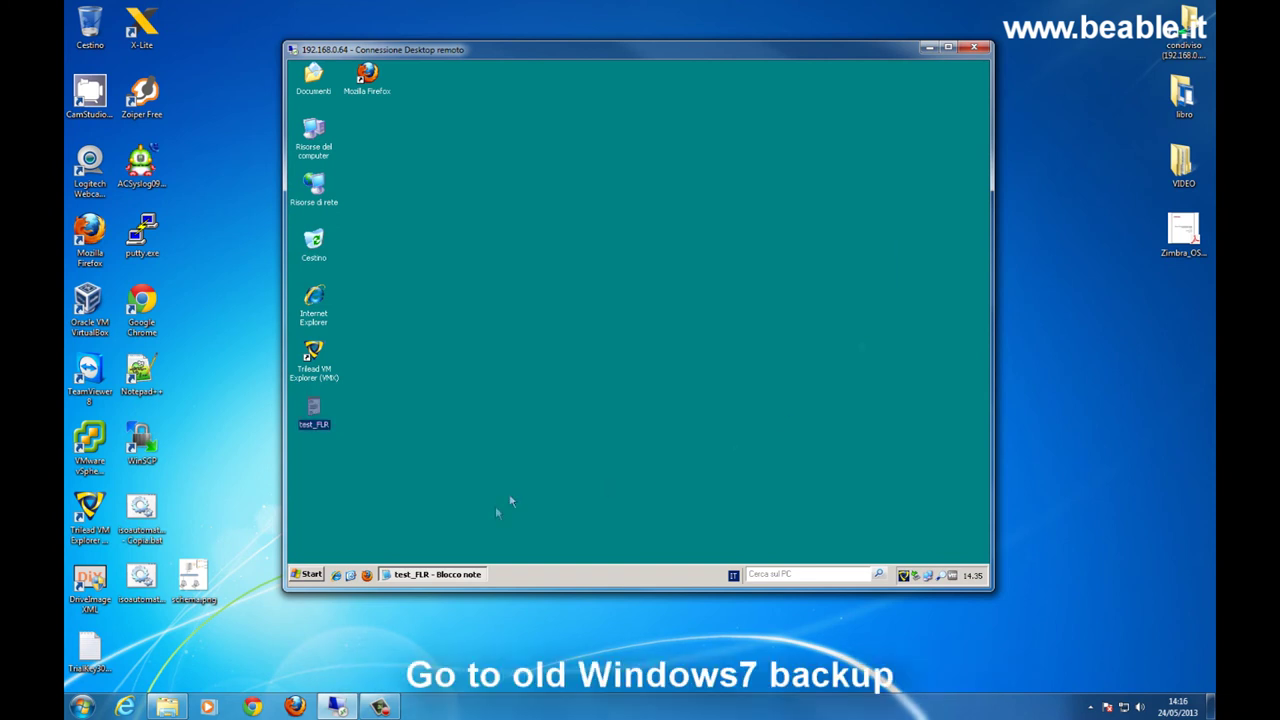
pyautogui.click(534, 400)
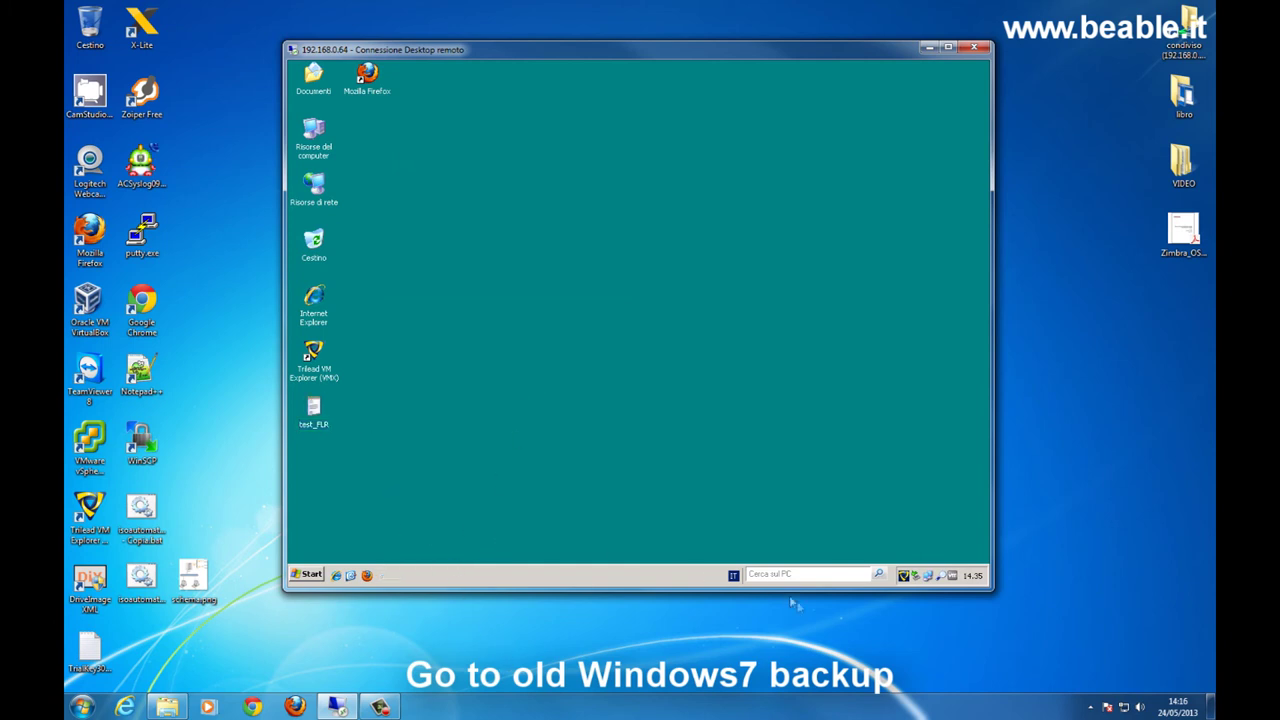
pyautogui.doubleClick(905, 581)
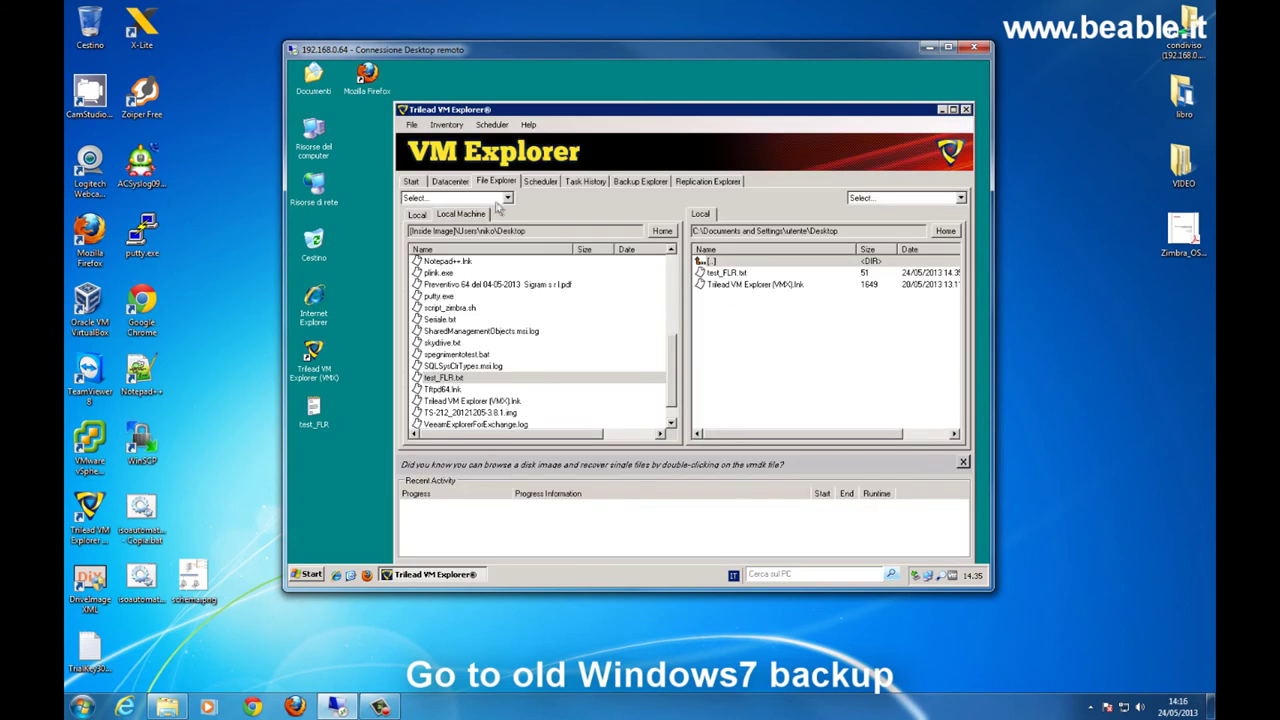
# - Browse the Windows7_1.vmdk disk of the 22/05 backup, then close that image view
pyautogui.click(638, 183)
pyautogui.click(486, 294)
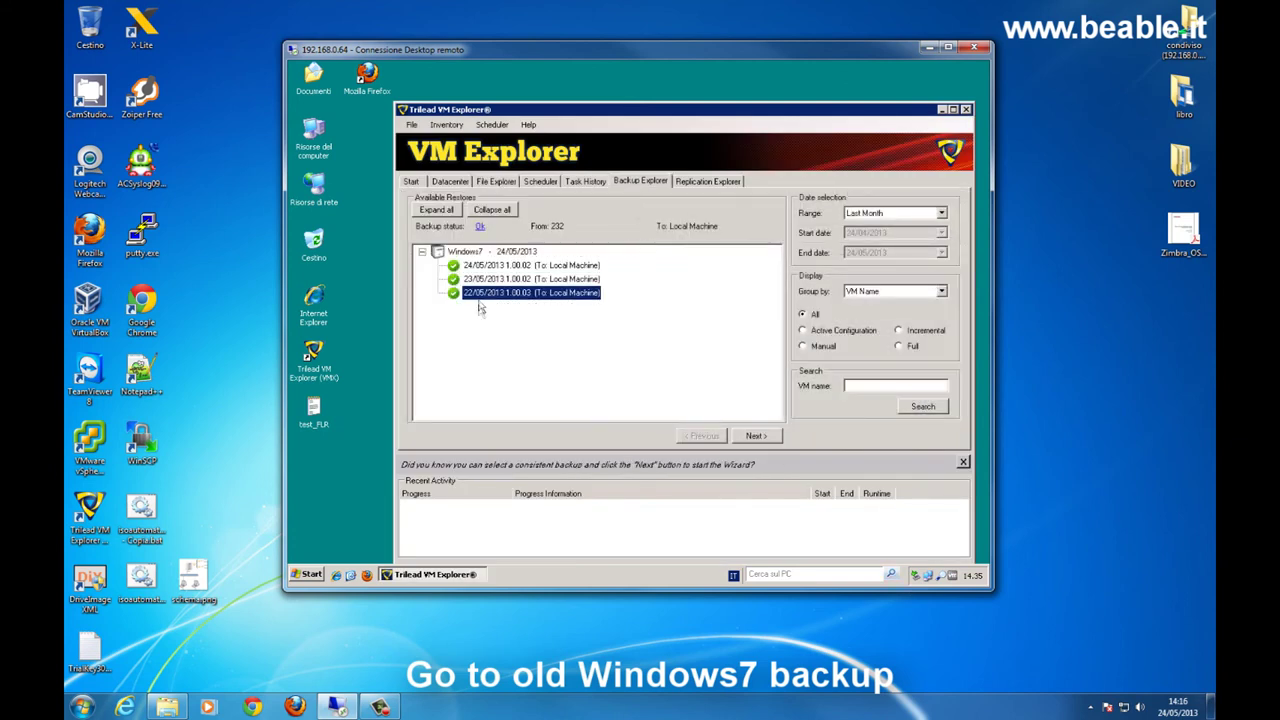
pyautogui.rightClick(495, 295)
pyautogui.click(525, 372)
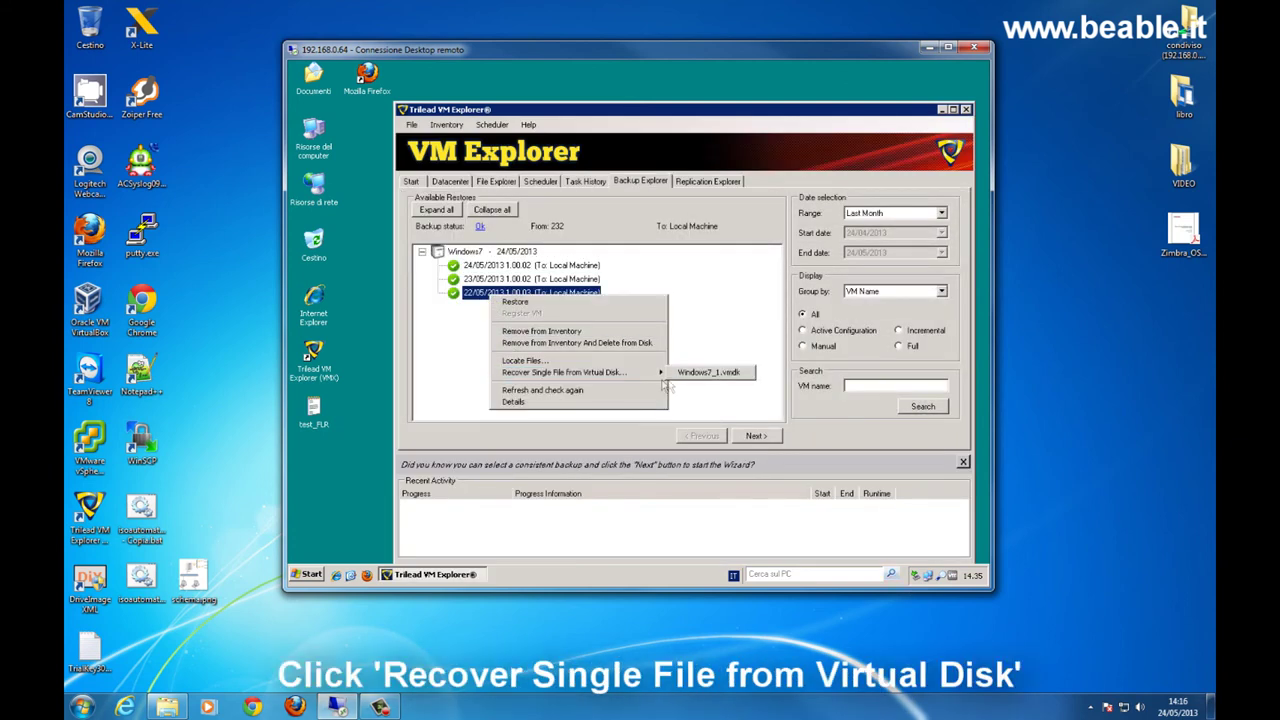
pyautogui.click(705, 373)
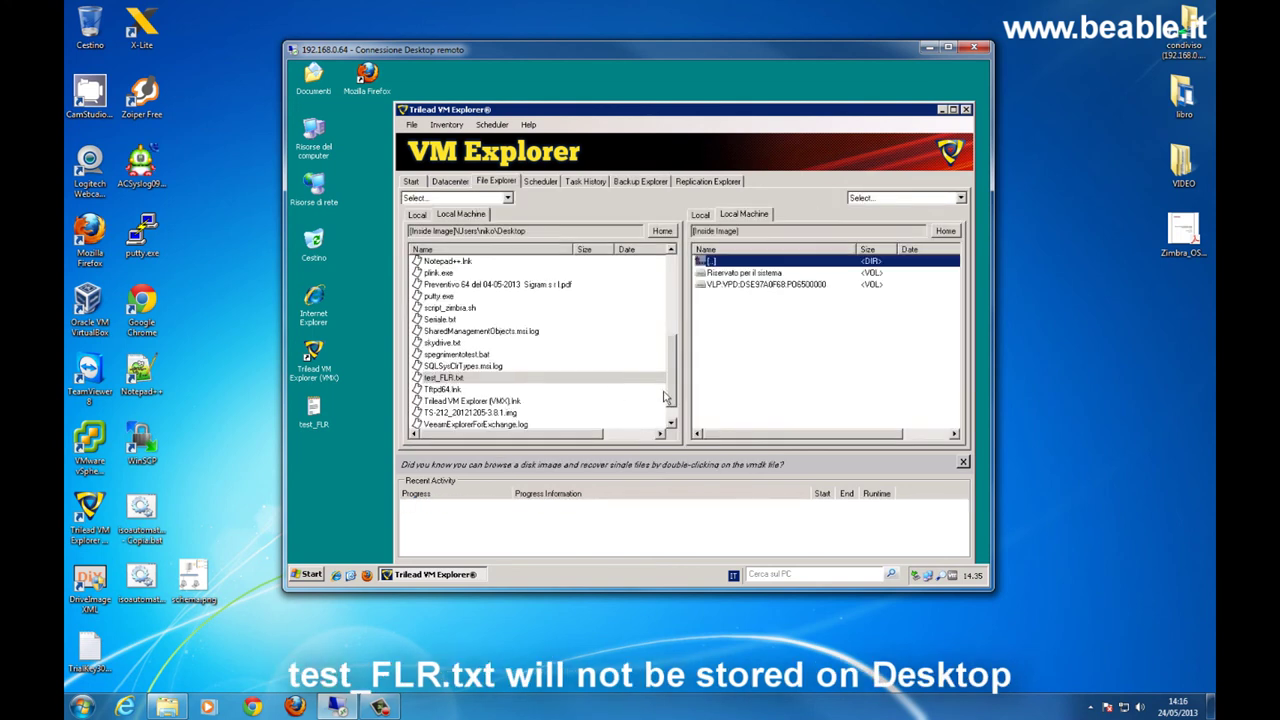
pyautogui.rightClick(484, 221)
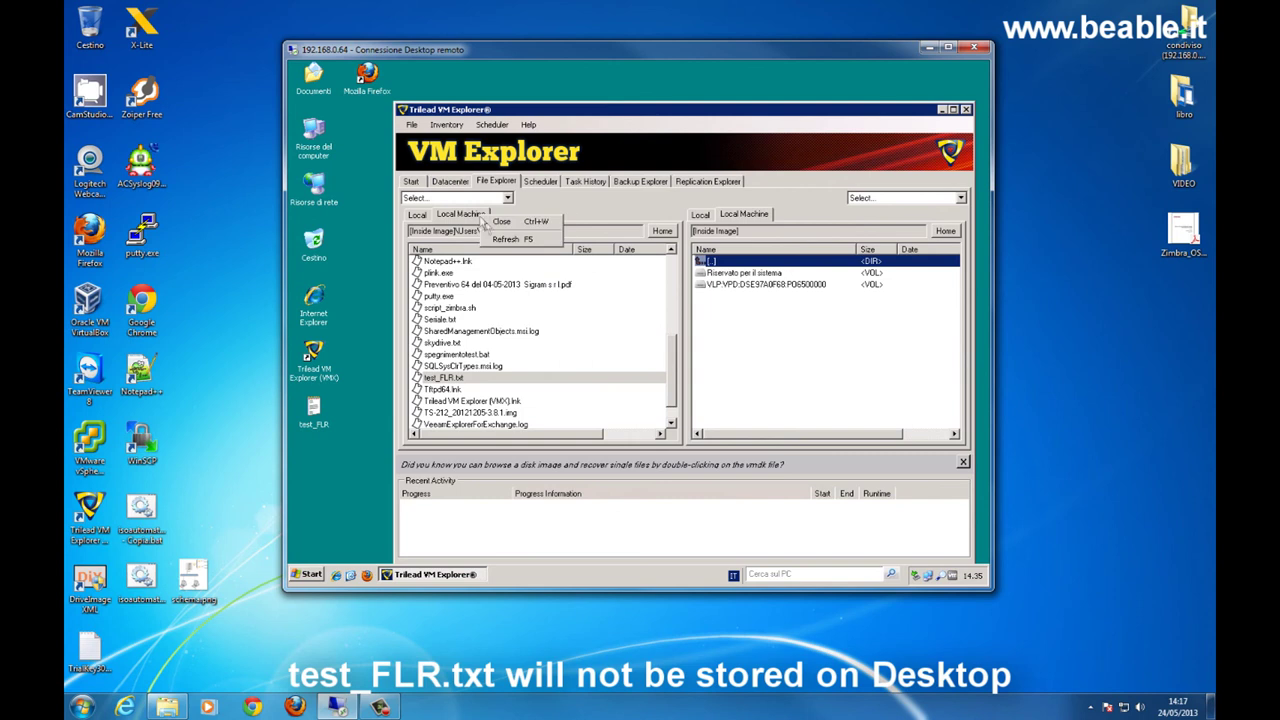
pyautogui.click(493, 231)
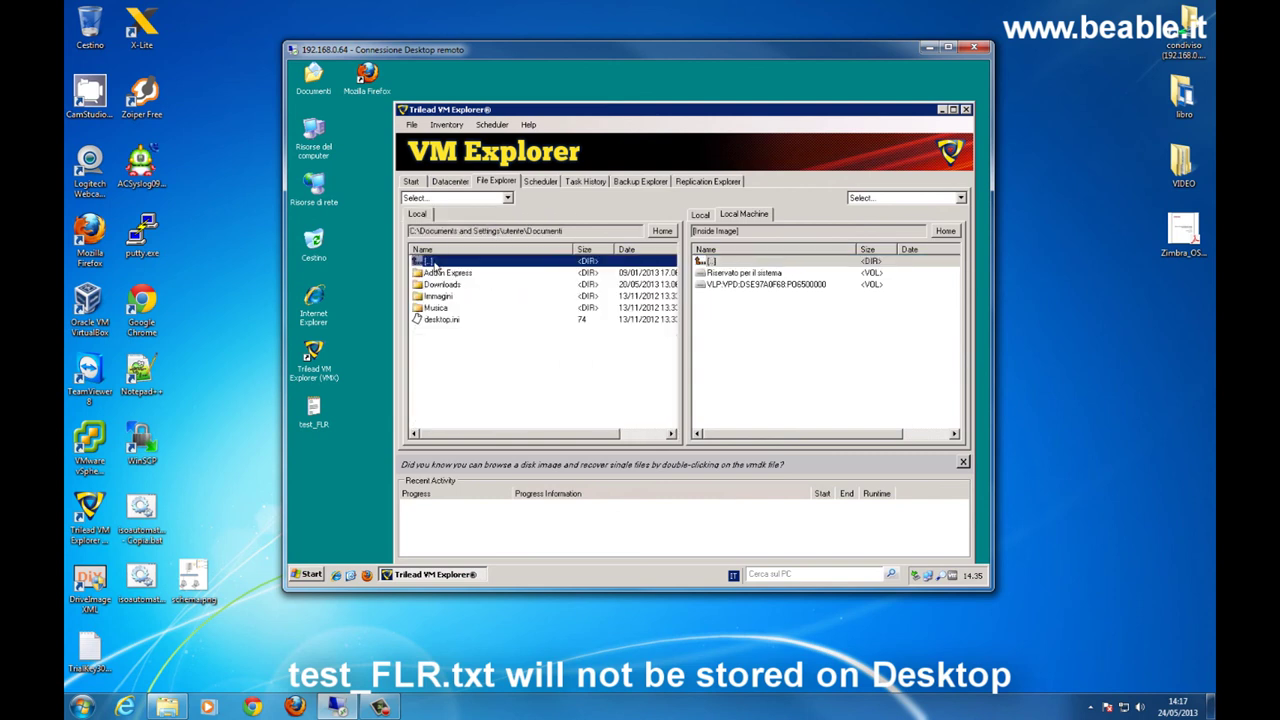
# - Check and mount the 22/05/2013 Windows7 backup from the backup list
pyautogui.click(584, 182)
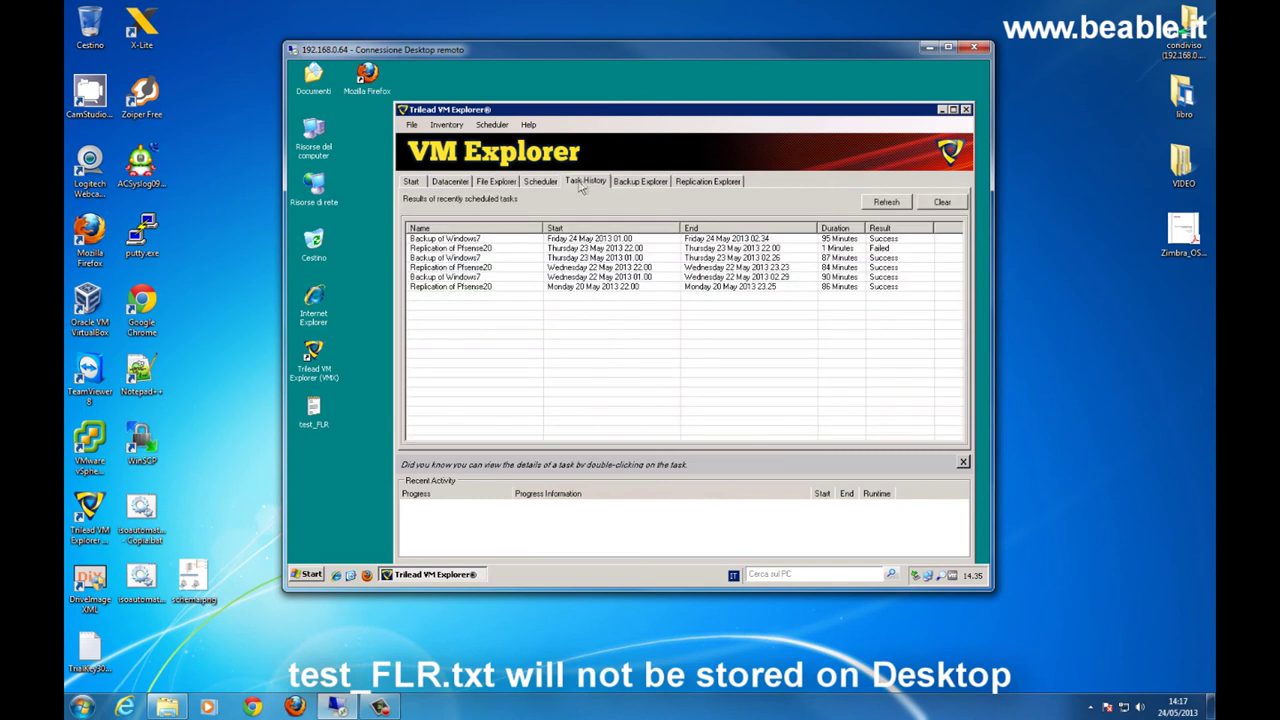
pyautogui.click(638, 182)
pyautogui.rightClick(486, 293)
pyautogui.moveTo(536, 375)
pyautogui.click(700, 371)
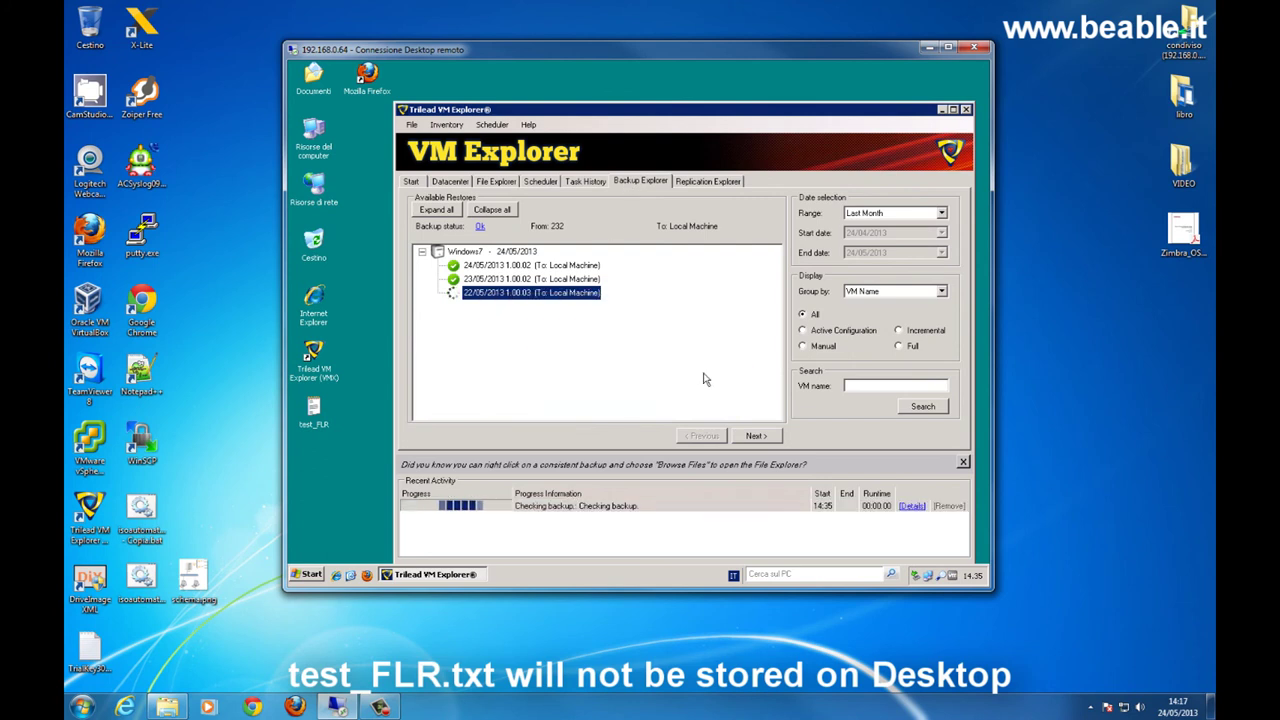
# - Navigate the mounted image through VLP > Users > user > Desktop
pyautogui.doubleClick(460, 286)
pyautogui.click(432, 391)
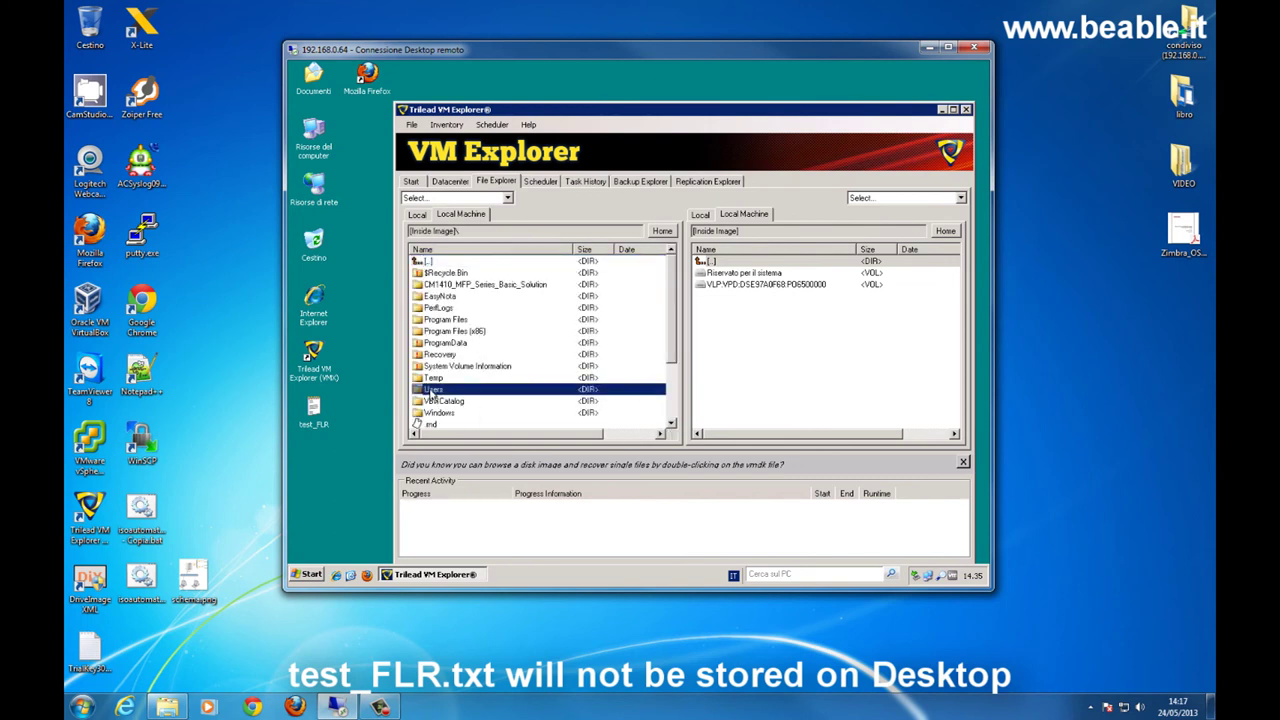
pyautogui.doubleClick(432, 391)
pyautogui.doubleClick(434, 340)
pyautogui.doubleClick(440, 297)
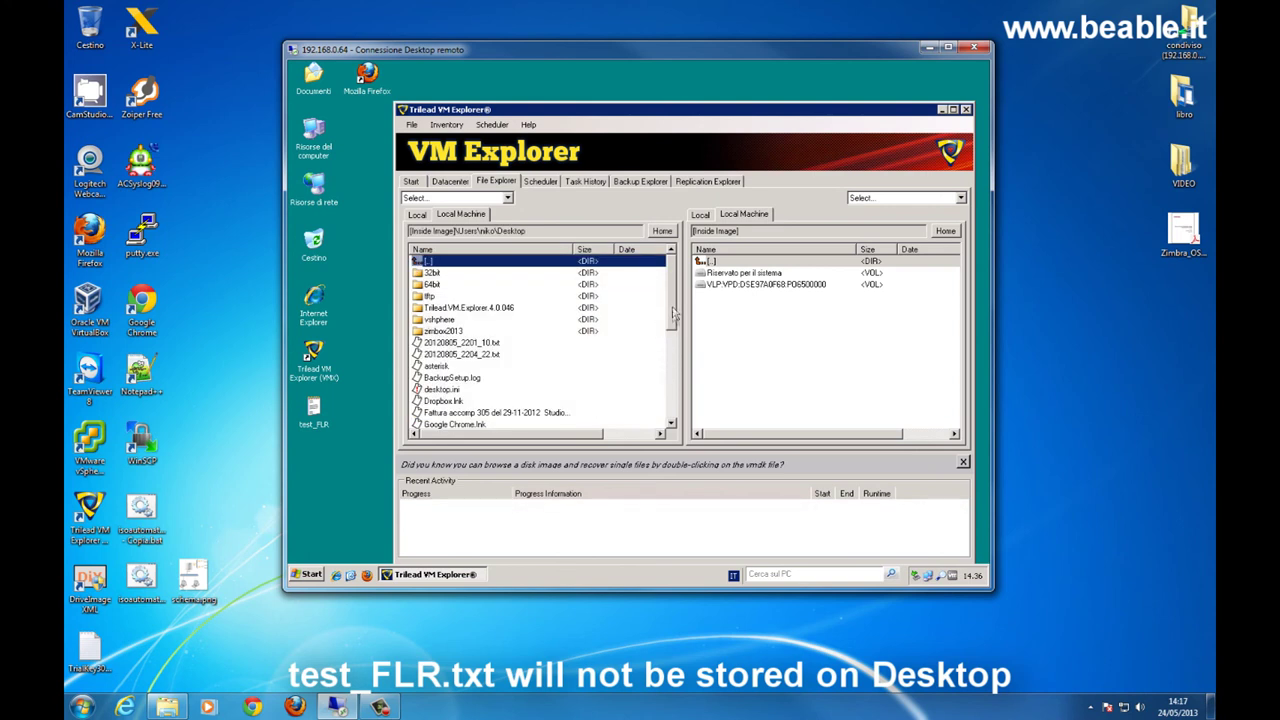
pyautogui.moveTo(674, 314); pyautogui.dragTo(675, 437)
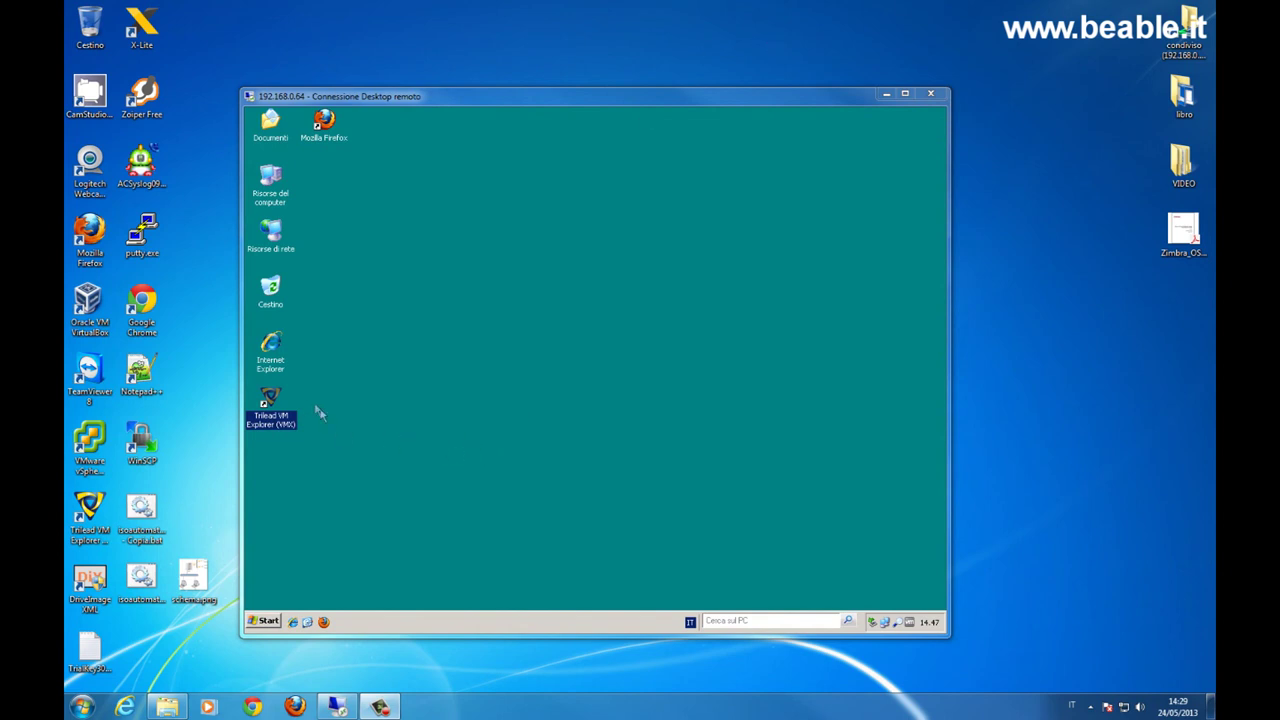
# - Launch VM Explorer, dismiss the trial notice, then expand and refresh server 231 in Datacenter
pyautogui.doubleClick(264, 398)
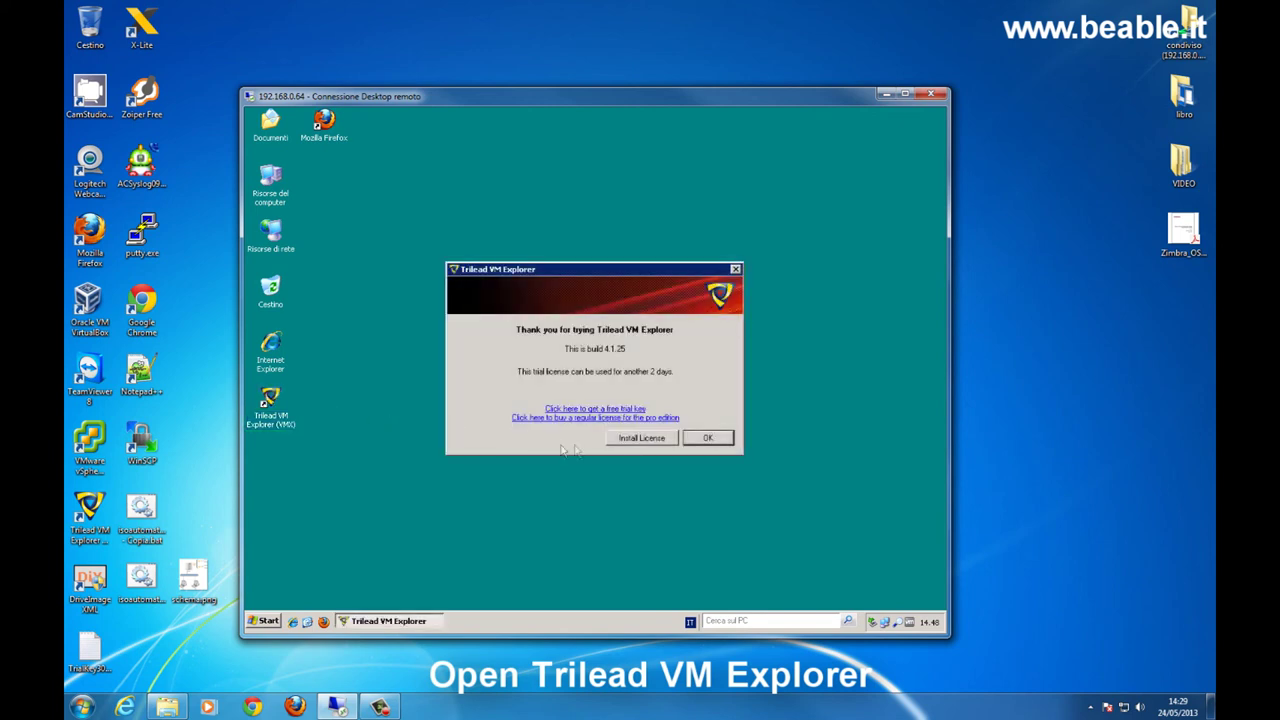
pyautogui.click(693, 440)
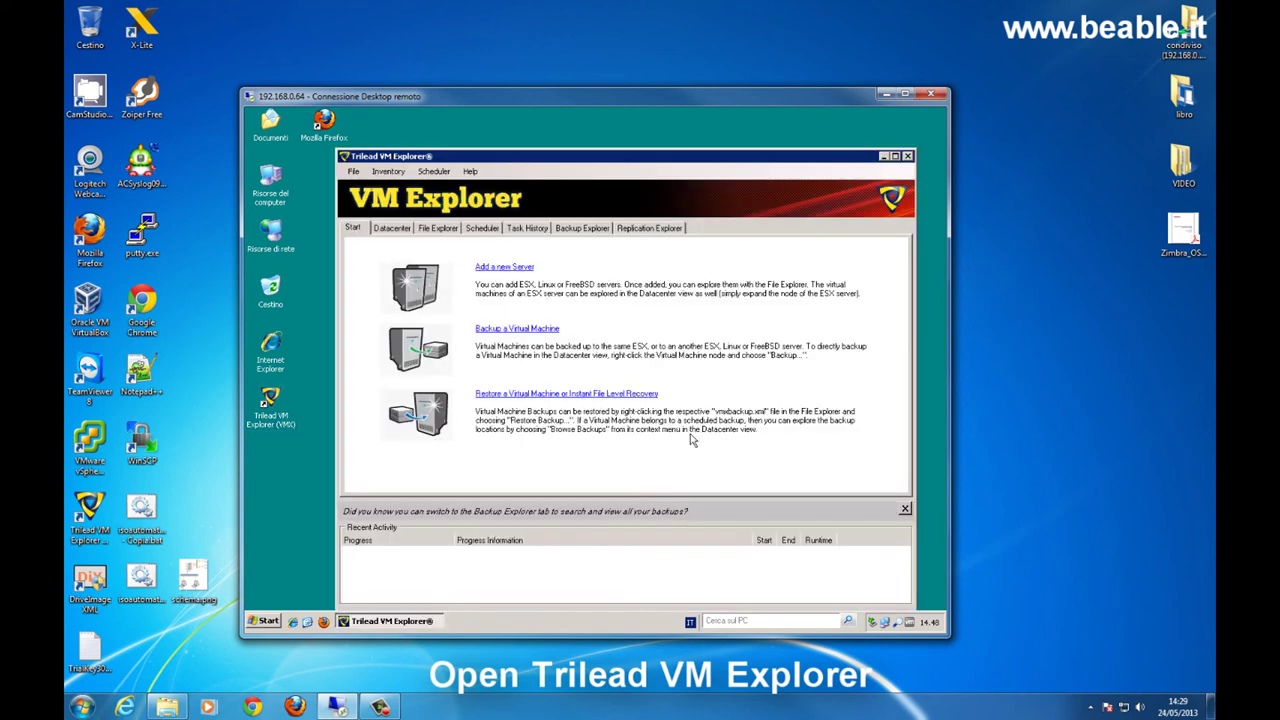
pyautogui.click(390, 228)
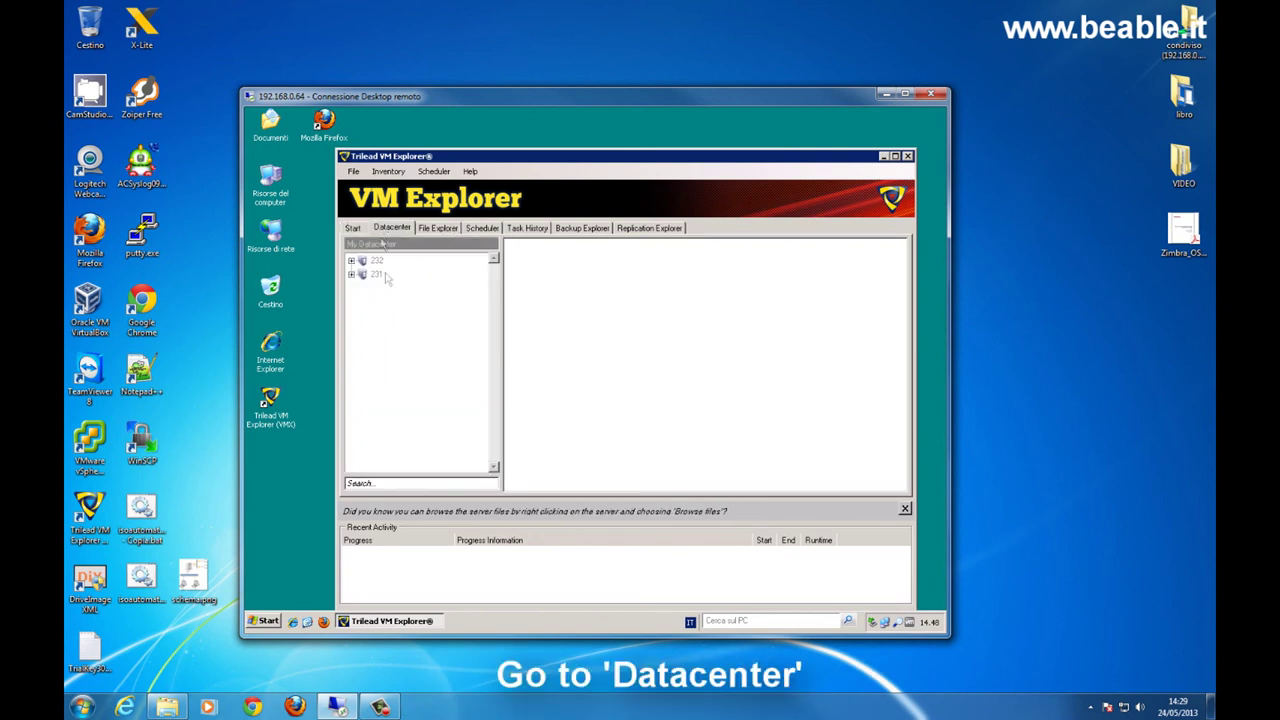
pyautogui.click(352, 275)
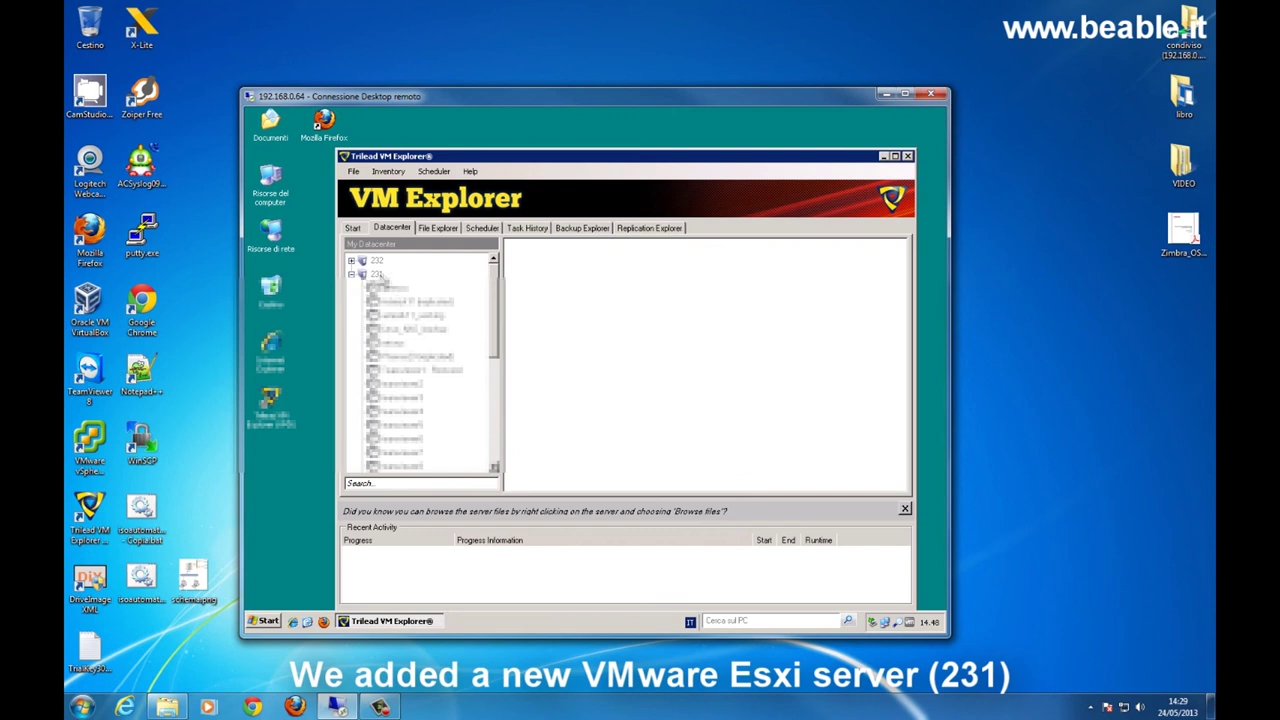
pyautogui.rightClick(382, 274)
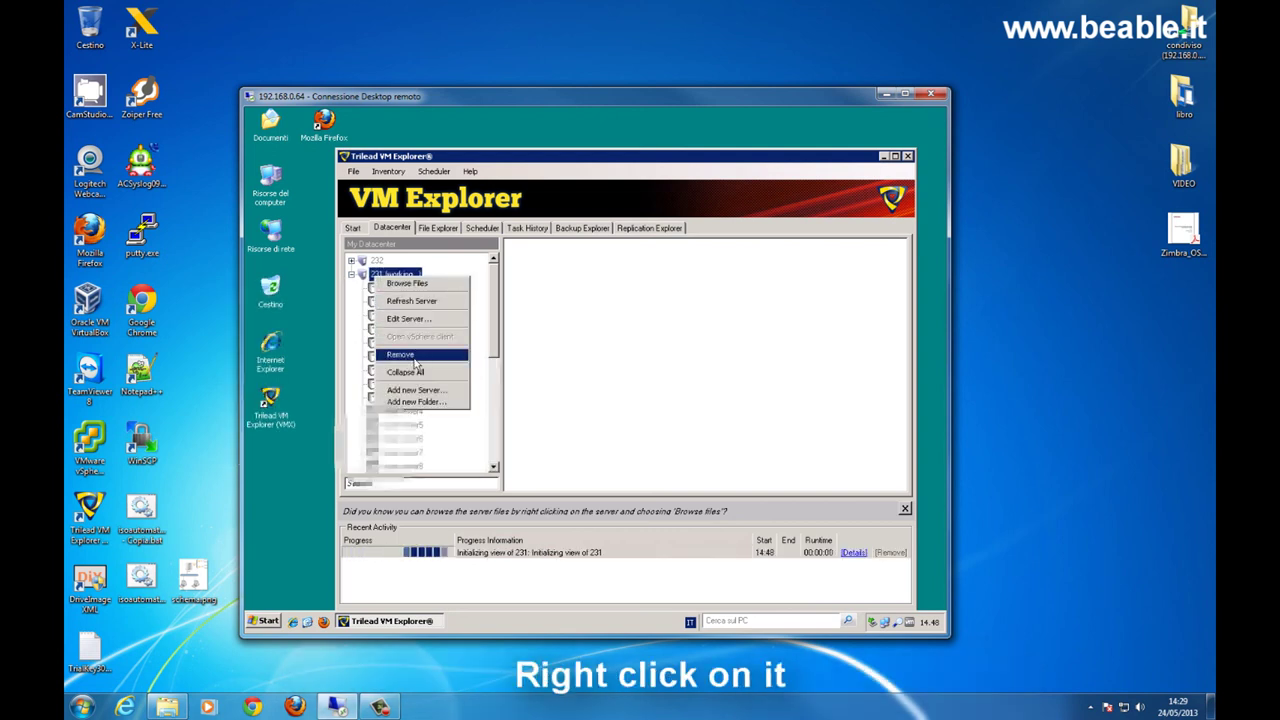
pyautogui.click(411, 300)
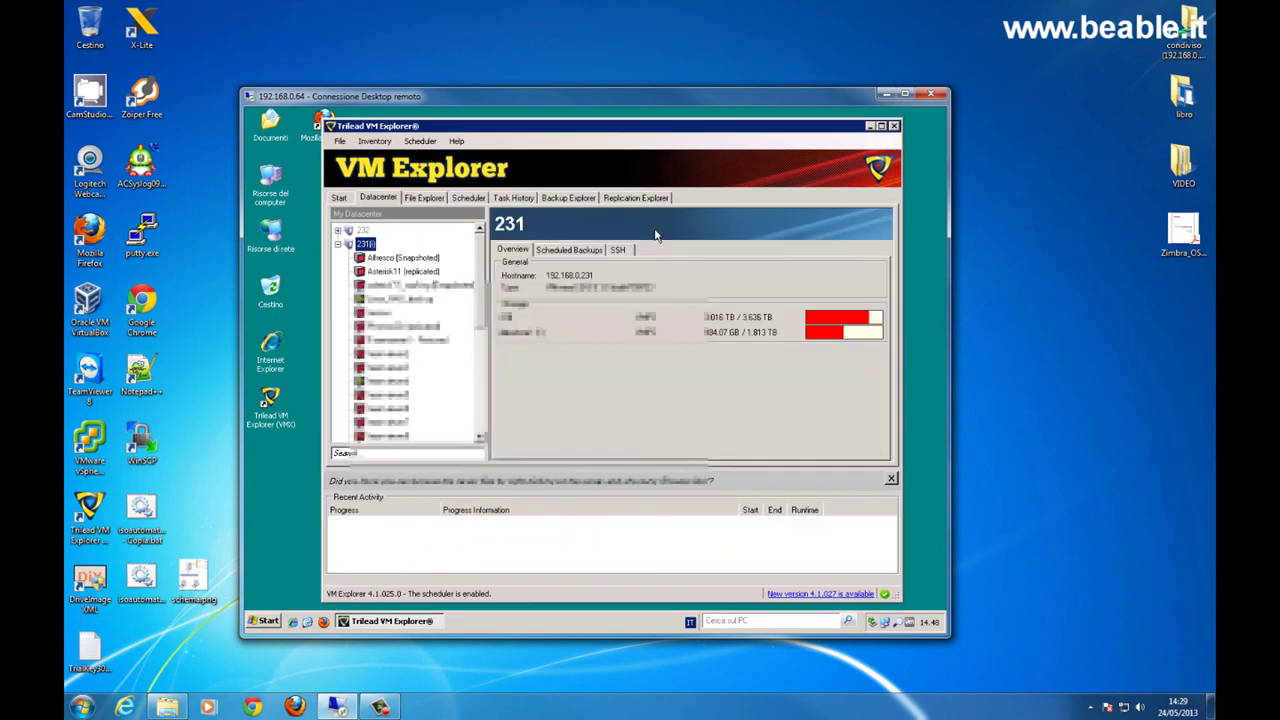
# - Start restoring the 24/05/2013 Windows7 backup from Backup Explorer
pyautogui.click(570, 198)
pyautogui.doubleClick(366, 268)
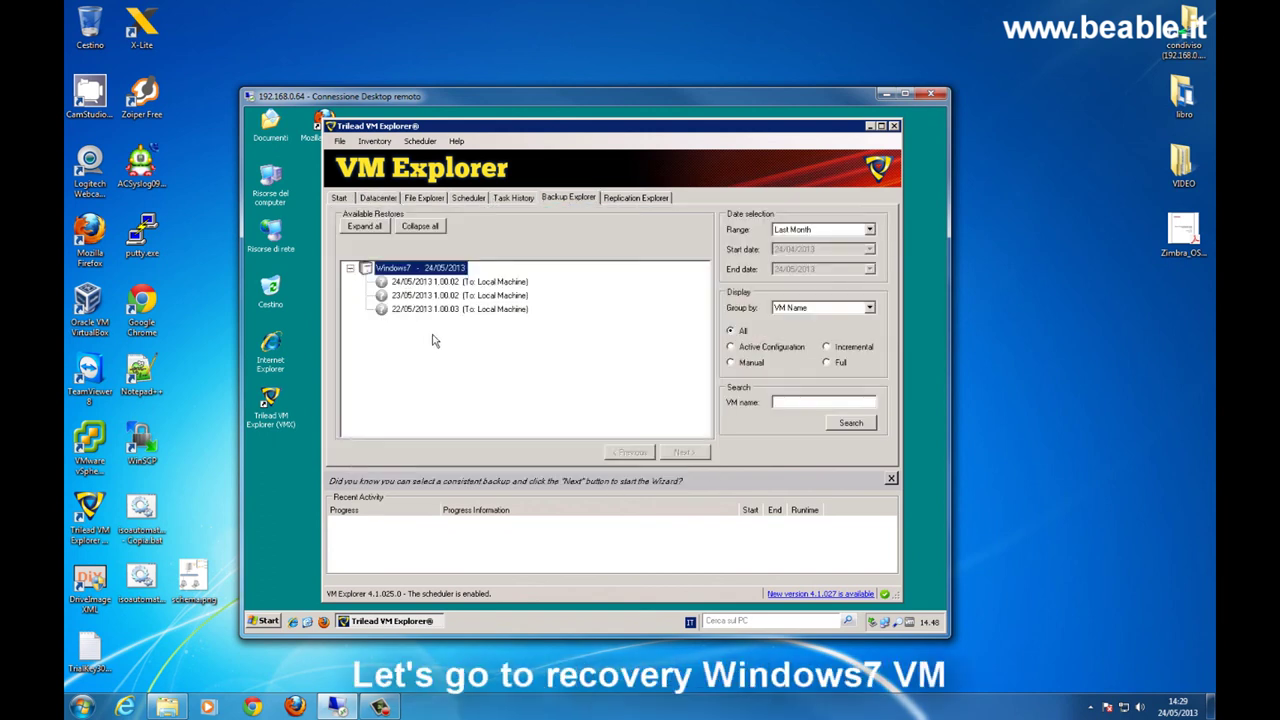
pyautogui.click(422, 283)
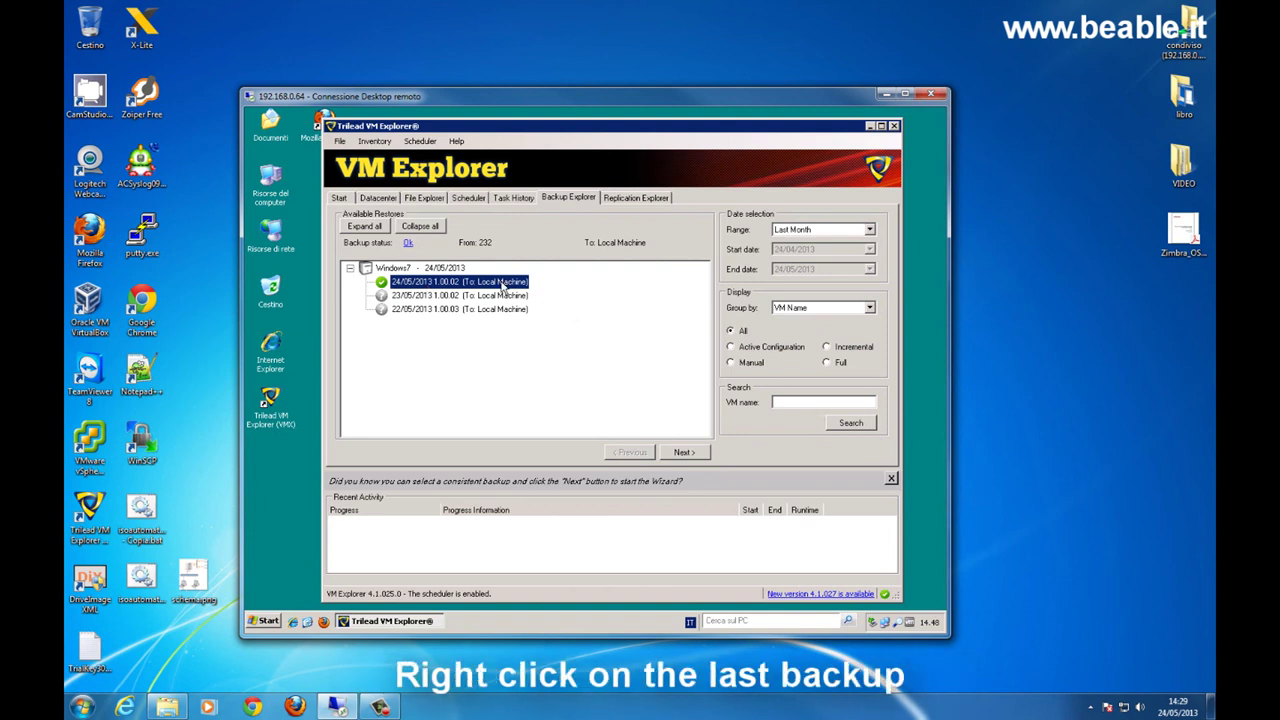
pyautogui.rightClick(508, 287)
pyautogui.click(520, 289)
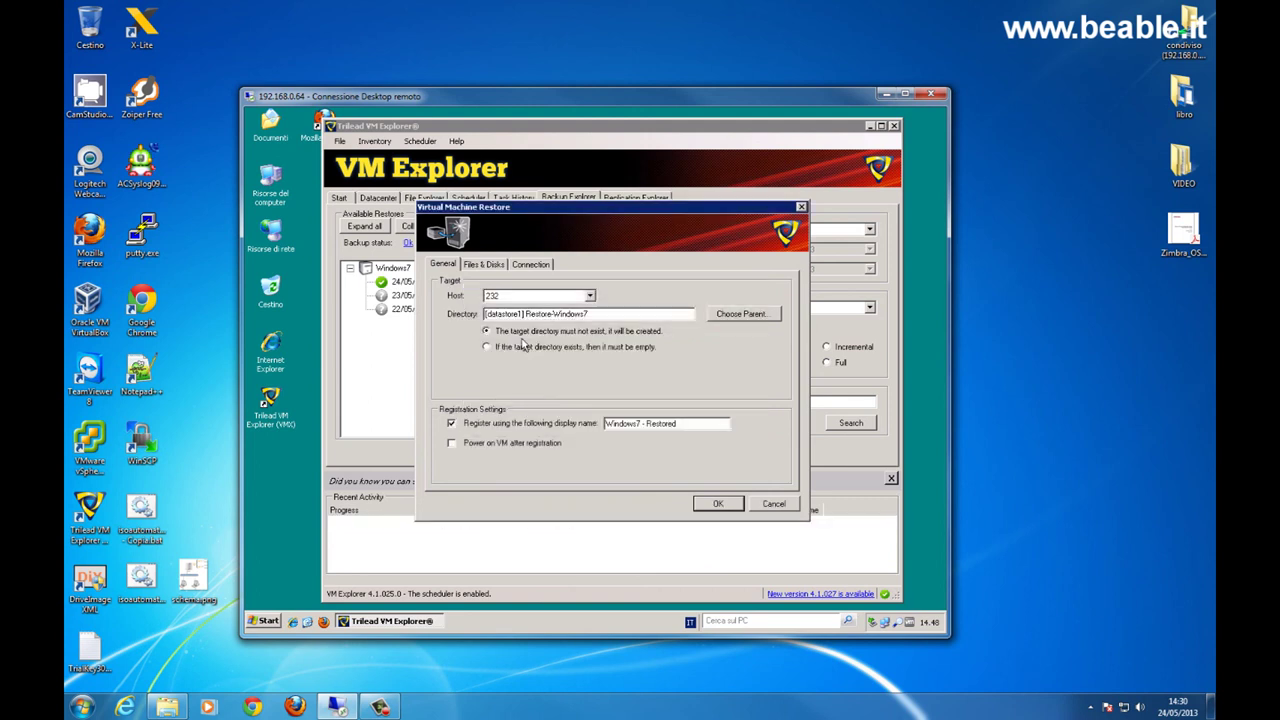
# - Restore Windows7 - Restored to host 231 with parent datastore1 (1), starting the restore
pyautogui.click(591, 296)
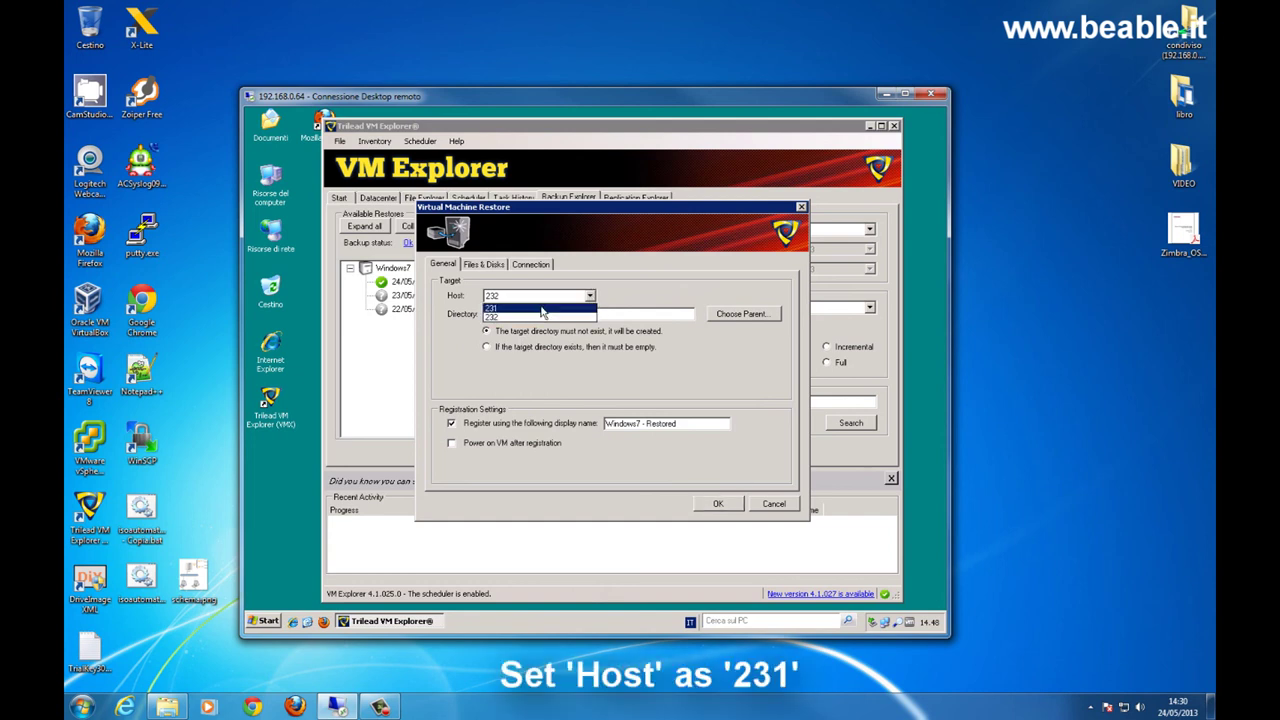
pyautogui.click(541, 308)
pyautogui.click(741, 314)
pyautogui.doubleClick(328, 168)
pyautogui.click(493, 371)
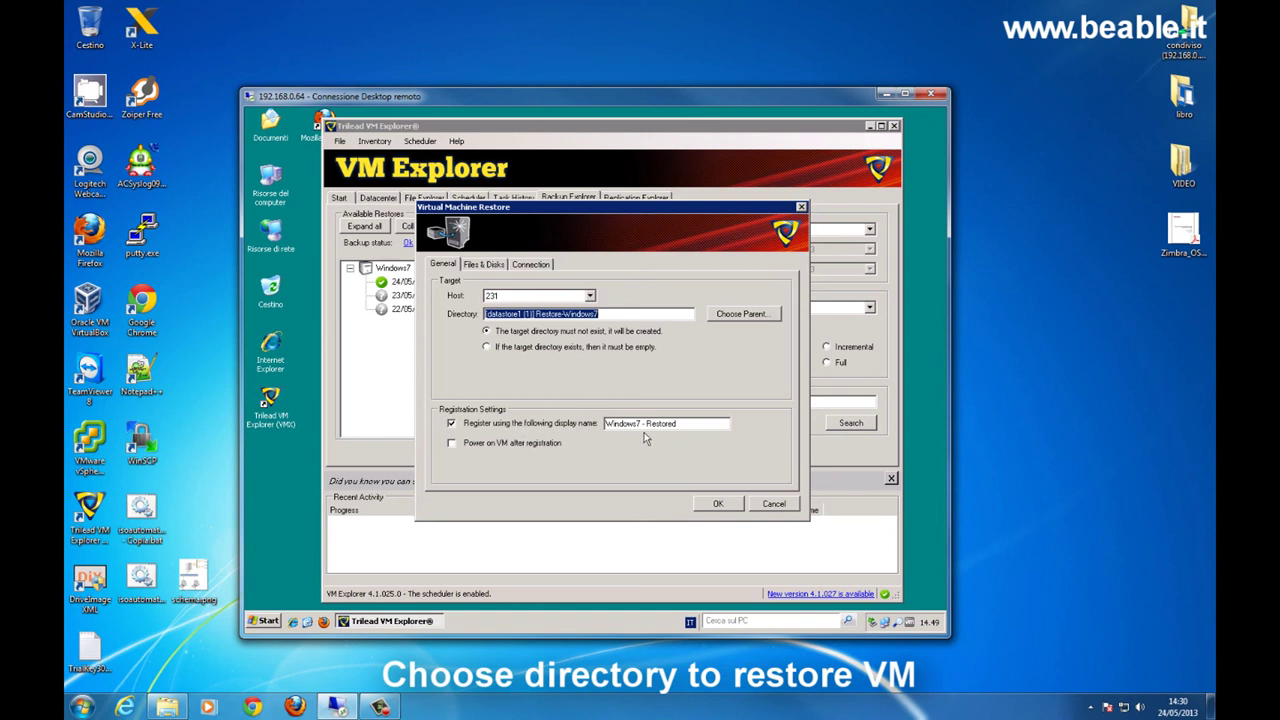
pyautogui.moveTo(647, 423); pyautogui.dragTo(688, 421)
pyautogui.click(718, 503)
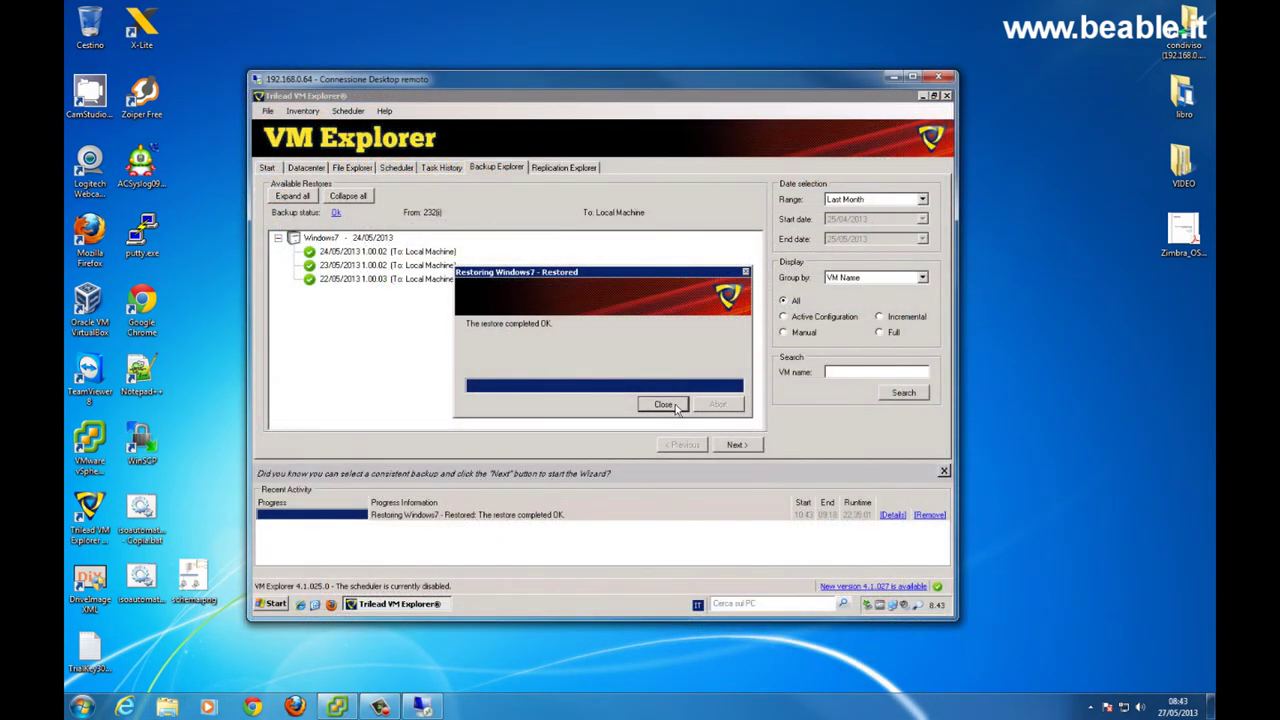
# - Close the finished restore dialog
pyautogui.click(663, 404)
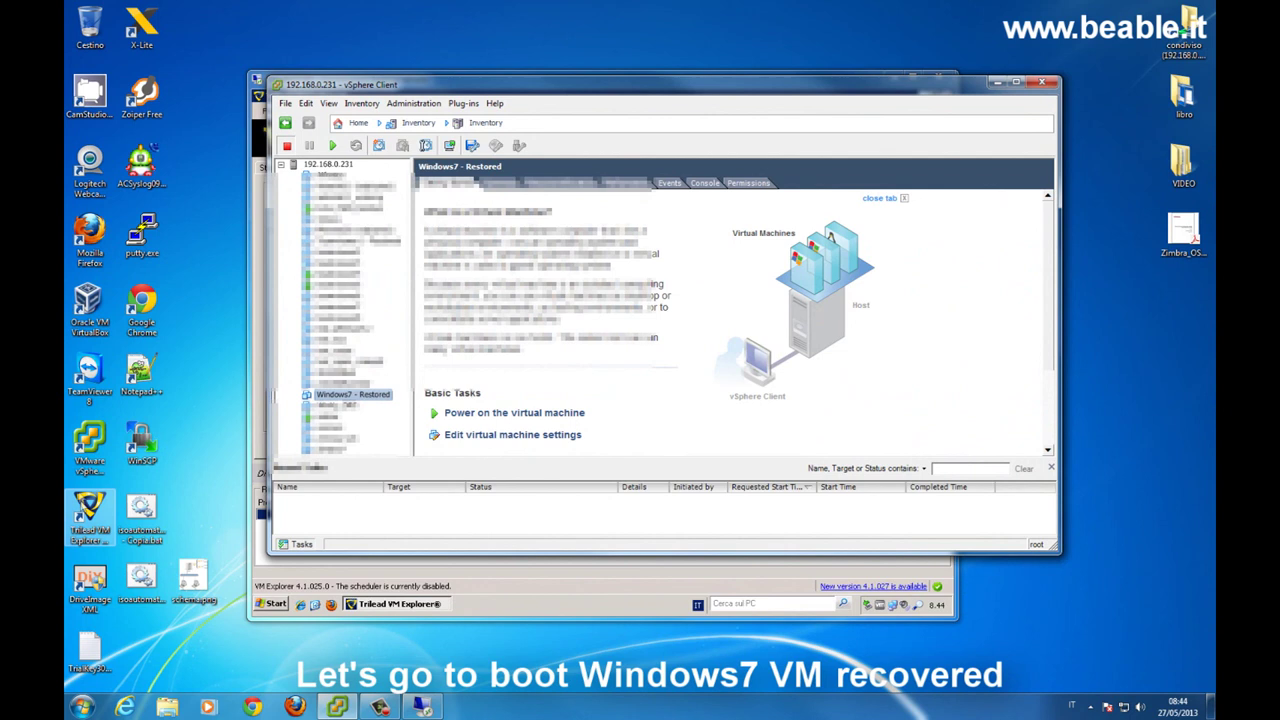
# - Open the Windows7 - Restored console, power it on, and answer 'I copied it'
pyautogui.rightClick(333, 398)
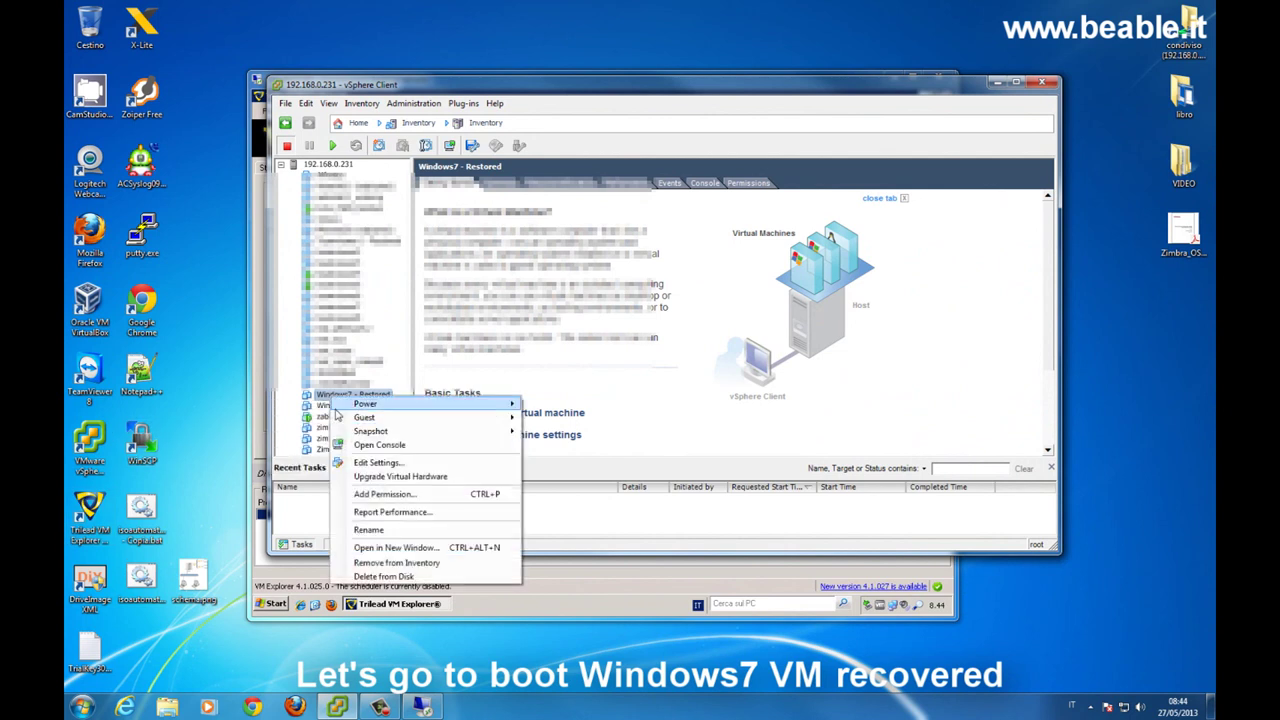
pyautogui.click(362, 445)
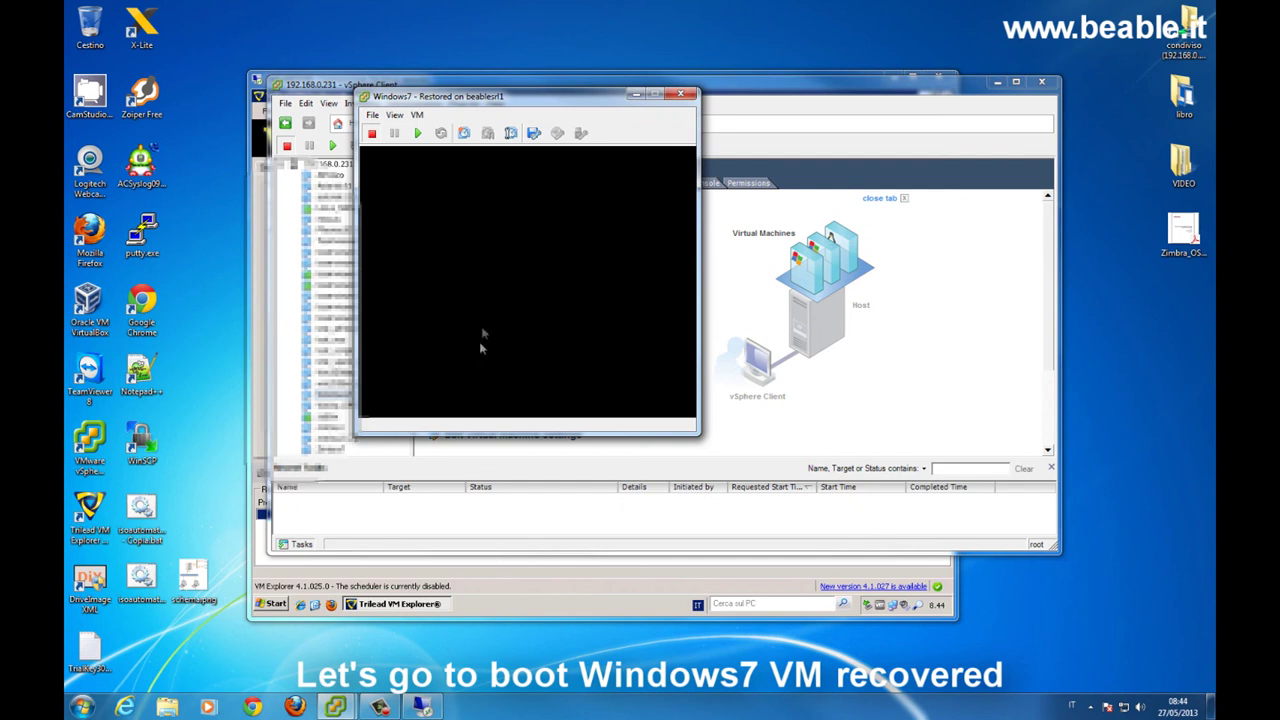
pyautogui.click(417, 133)
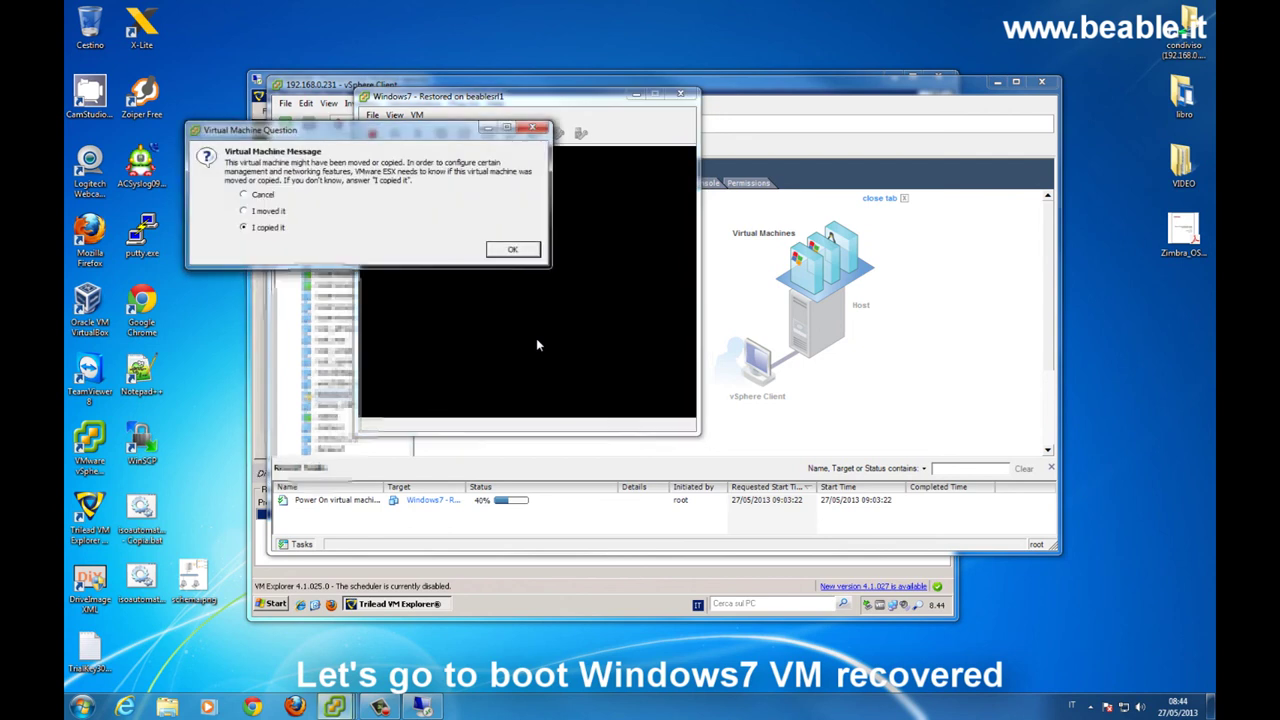
pyautogui.click(512, 250)
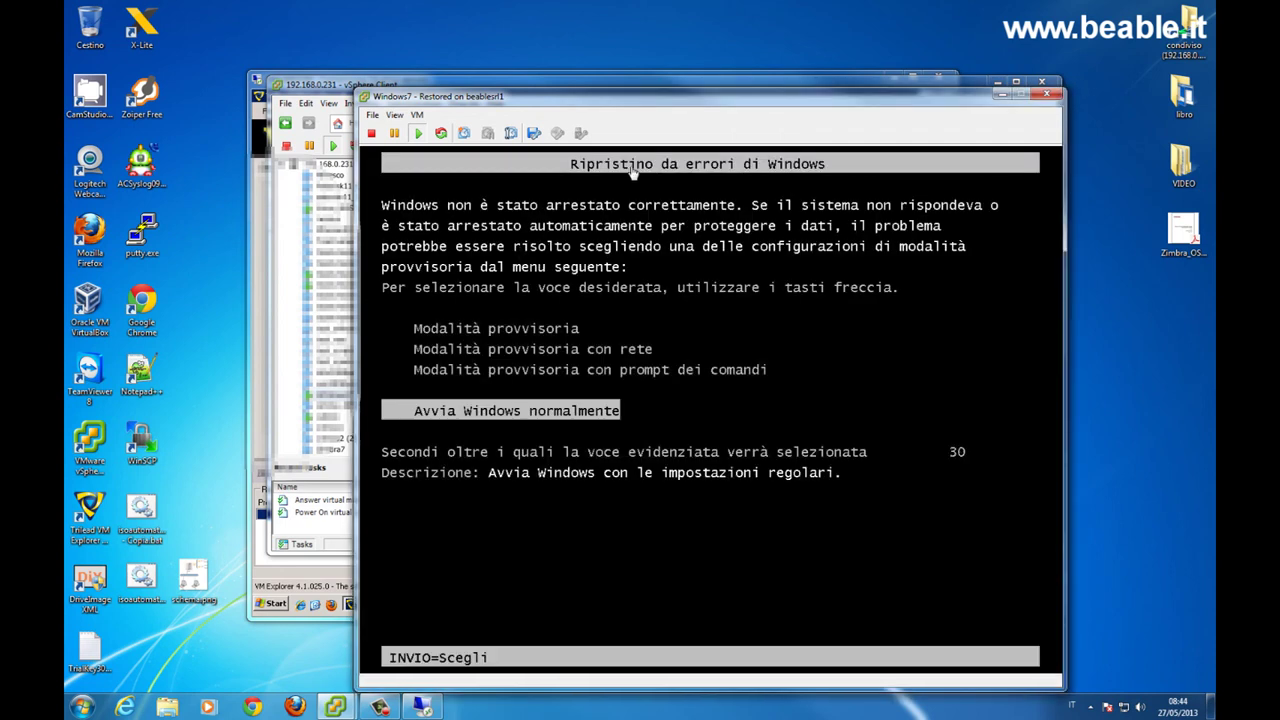
# - Choose 'Avvia Windows normalmente' in the console and move the console window up-left
pyautogui.click(622, 237)
pyautogui.press('Return')
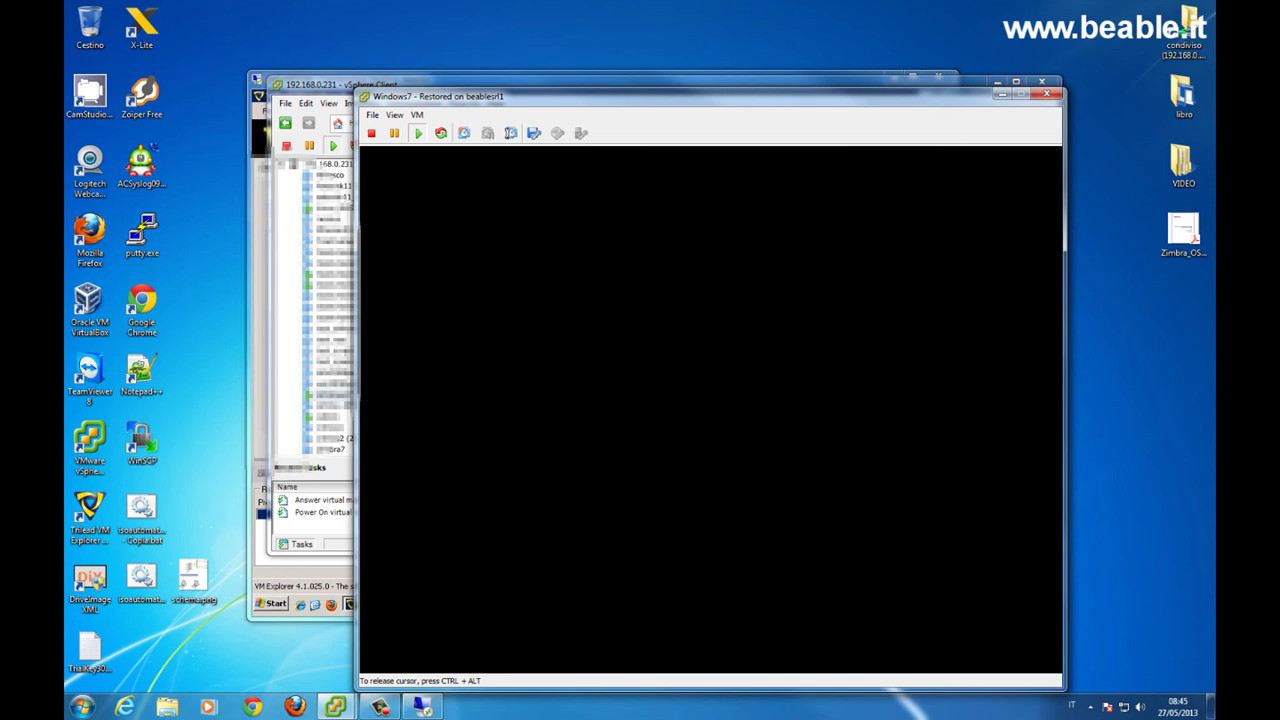
pyautogui.hotkey('ctrl', 'alt')
pyautogui.moveTo(645, 99); pyautogui.dragTo(560, 58)
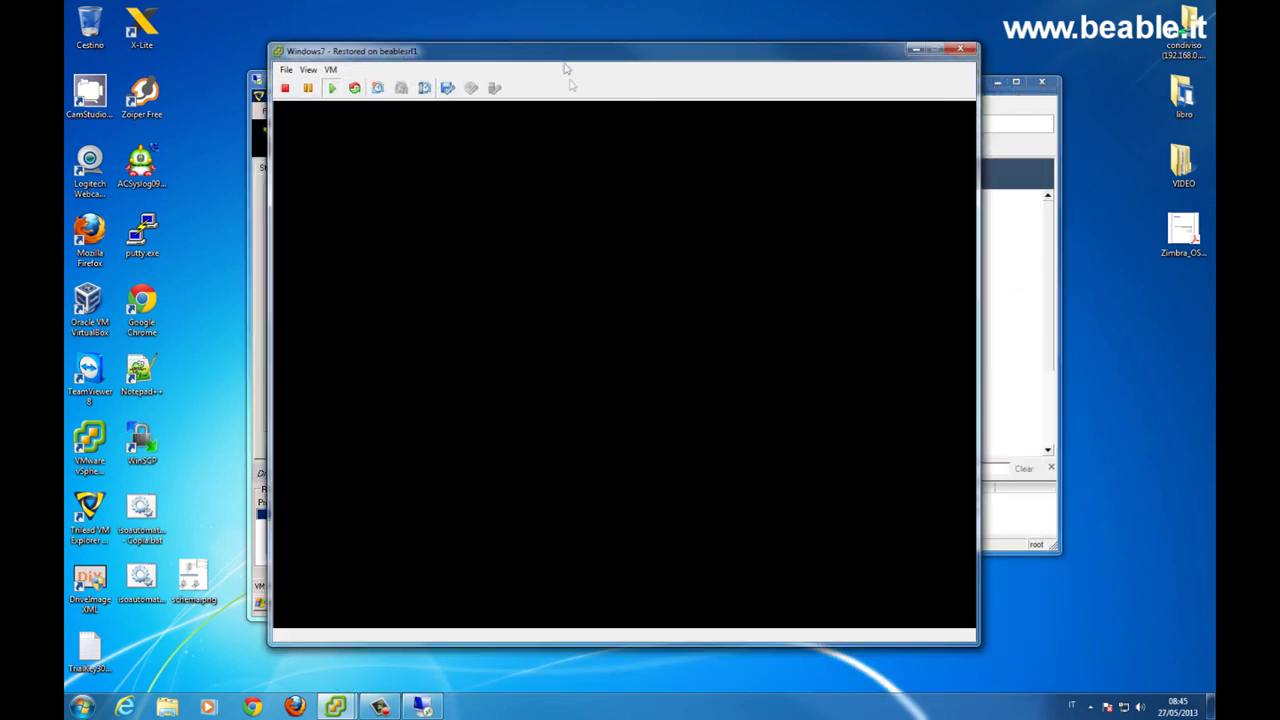
pyautogui.click(551, 326)
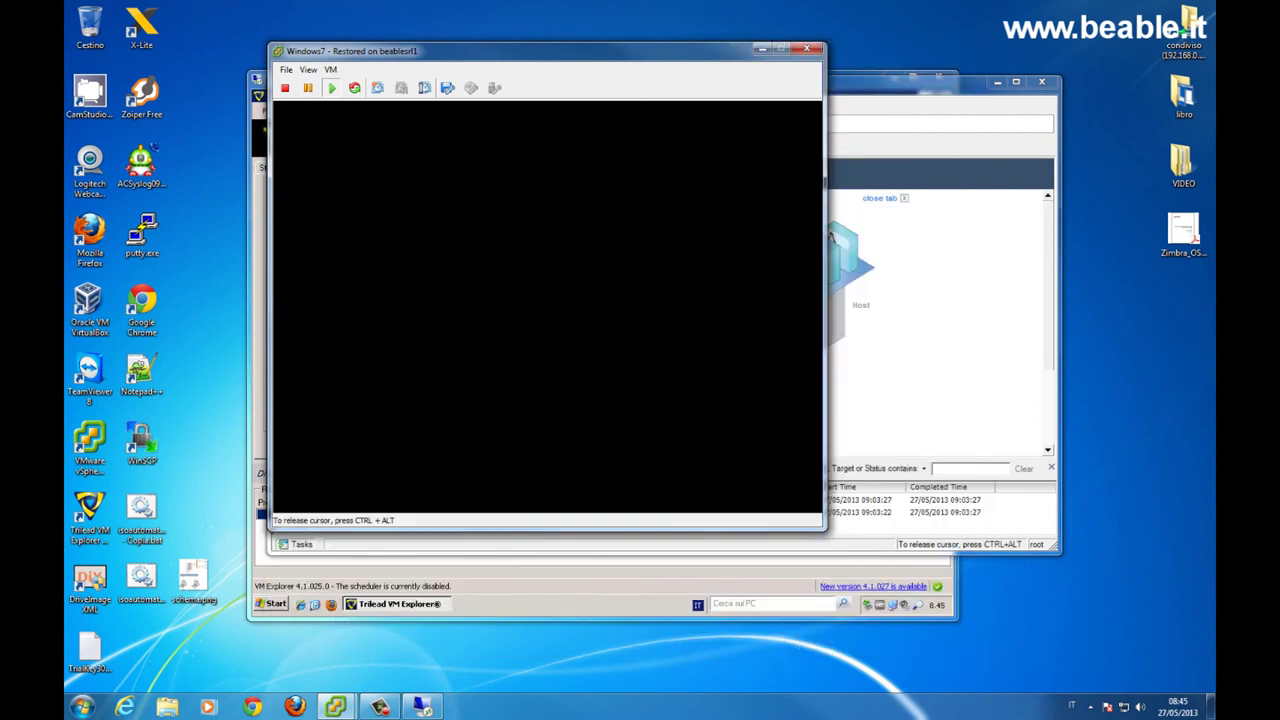